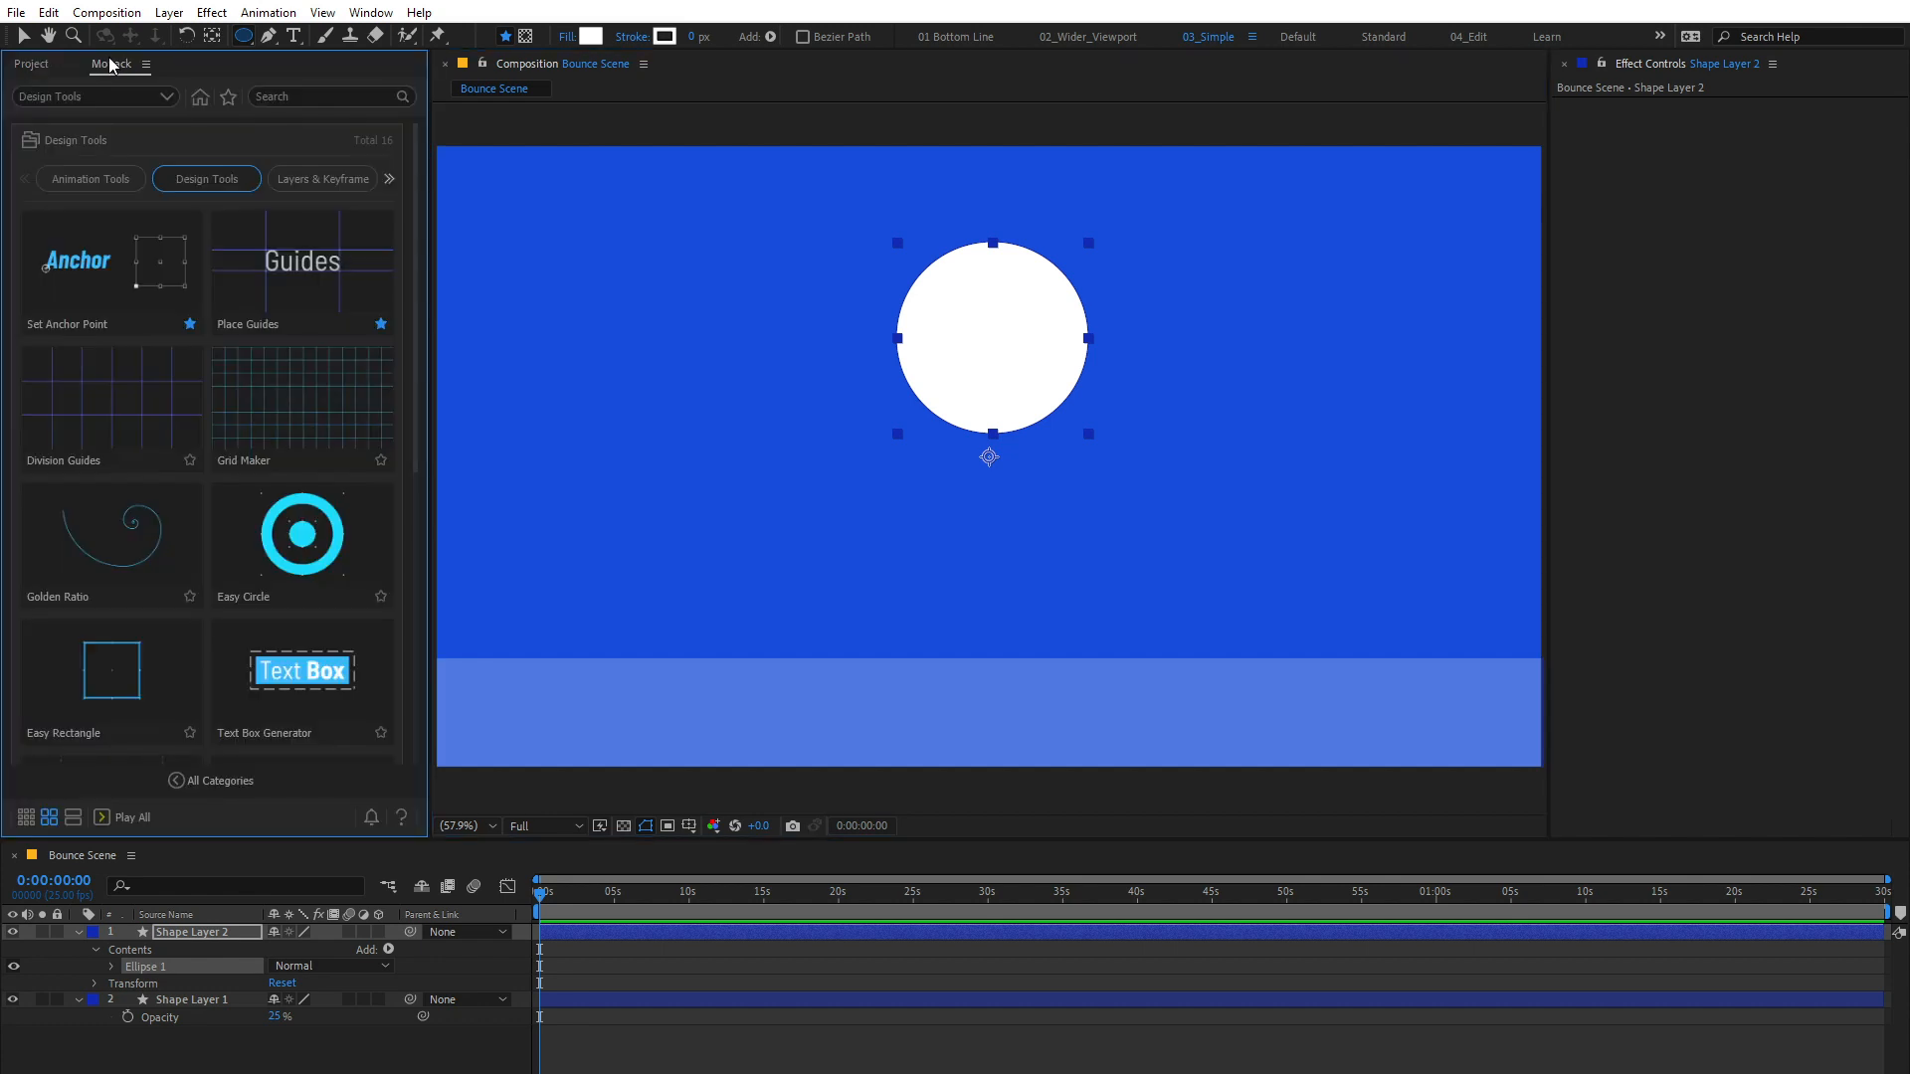
Step: Centre the circle layer's anchor point with the MoPack Set Anchor Point tool
left_click(128, 263)
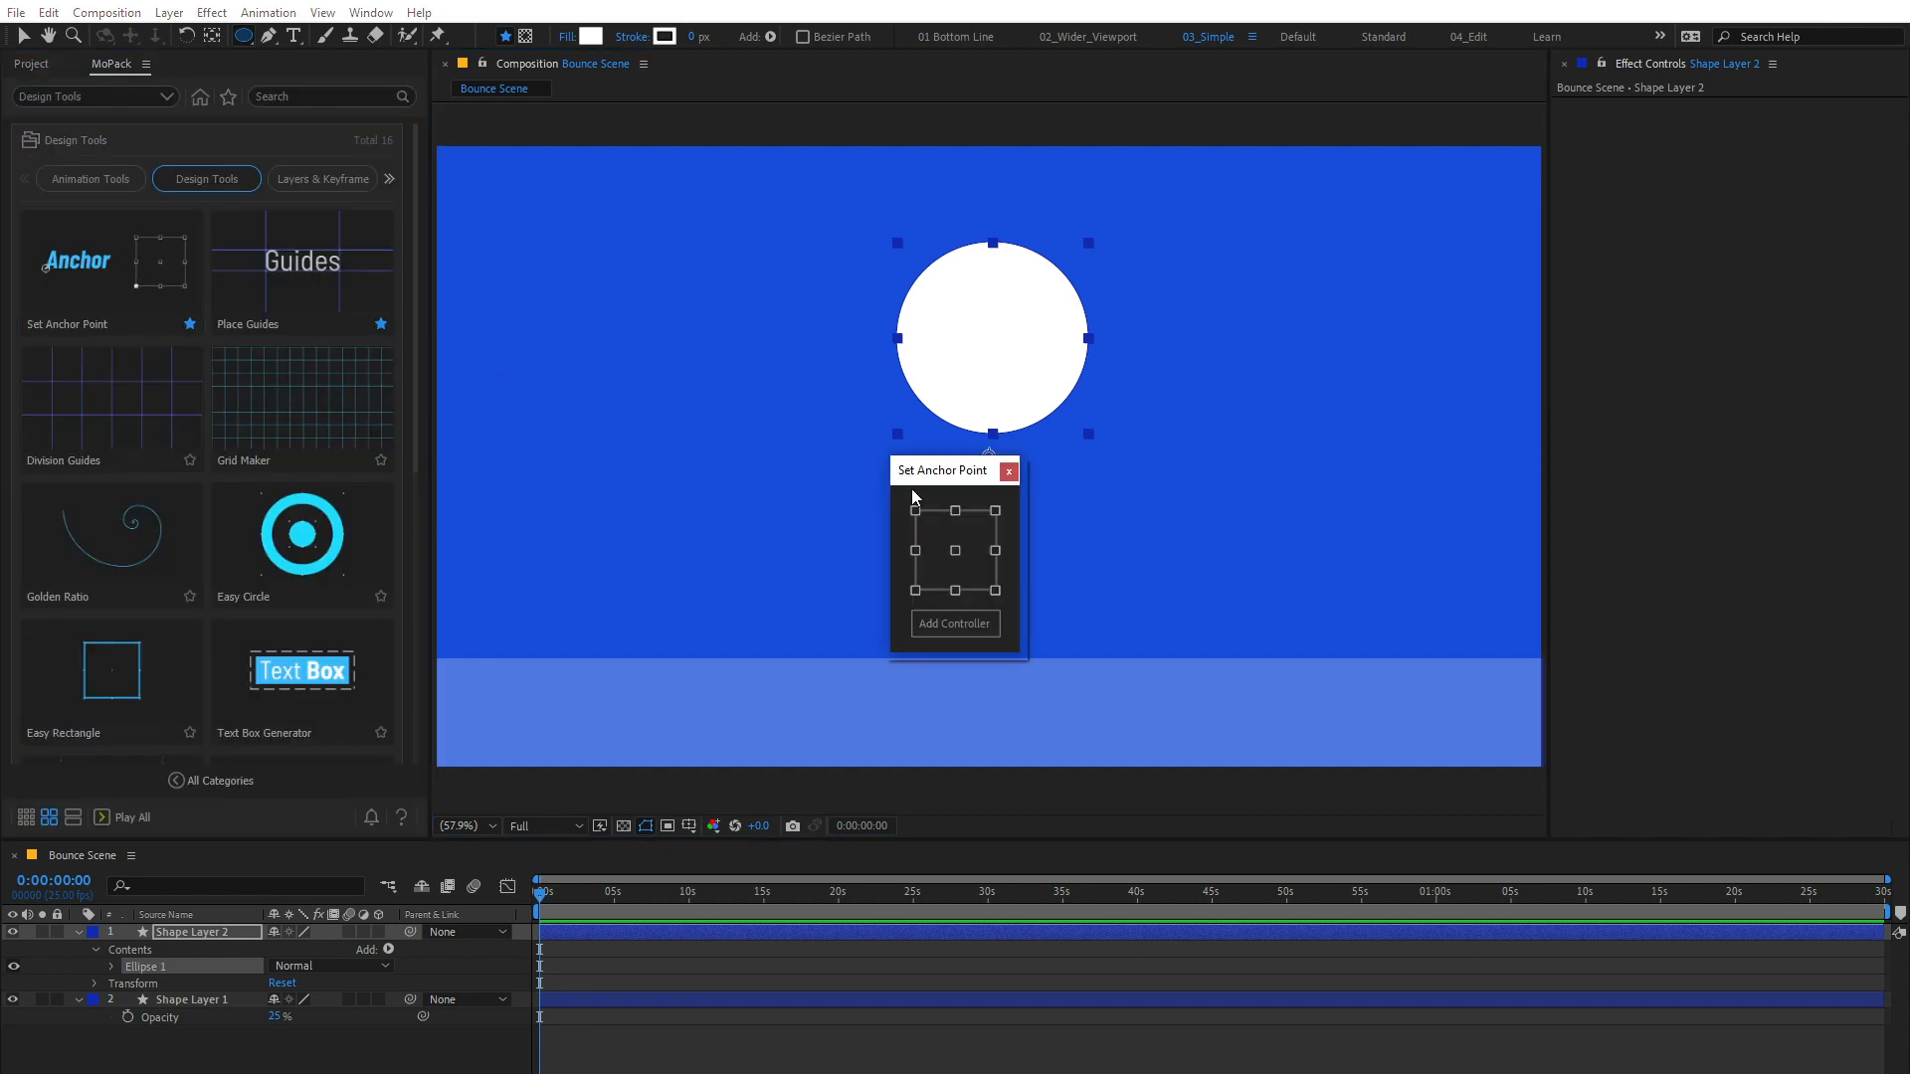
left_click(955, 550)
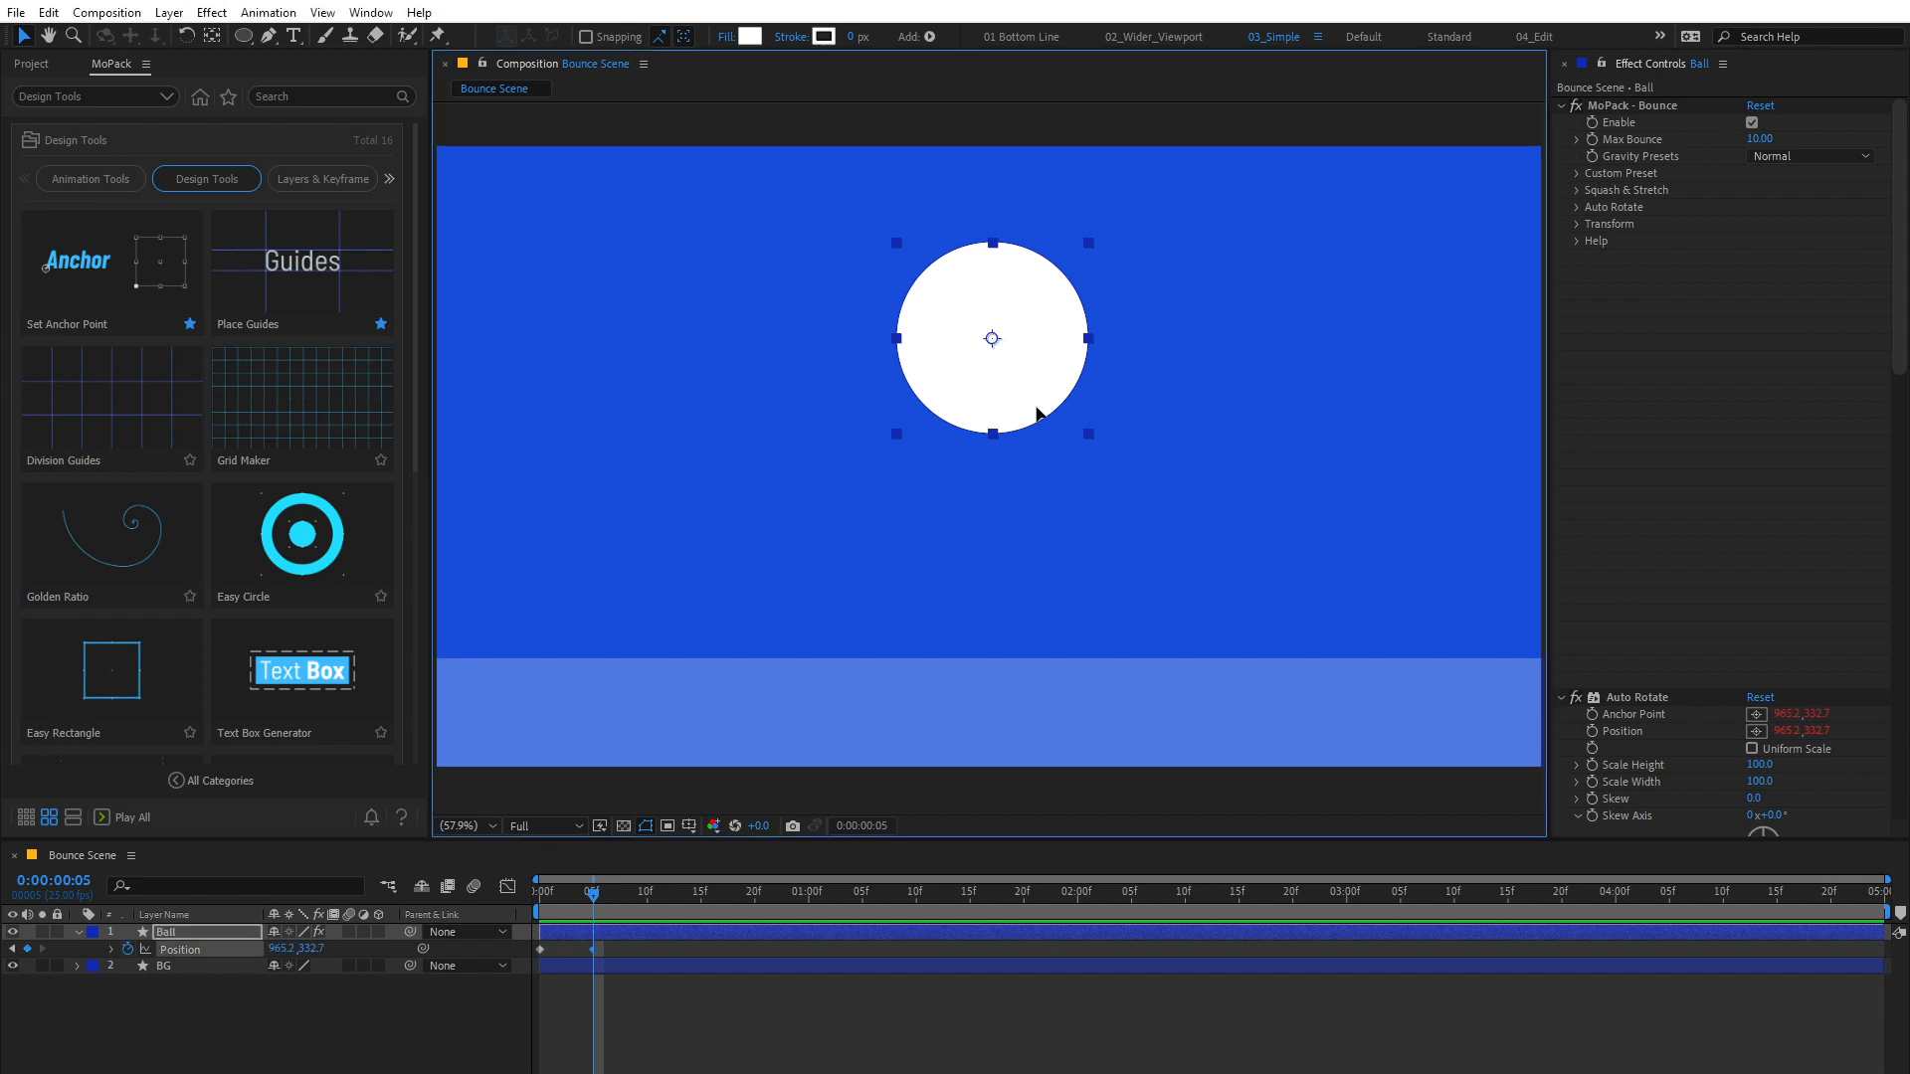
Step: Undo a straight drop of the ball at frame 5, move it diagonally to the ground on the right instead, and preview the motion
left_click_drag(1042, 398, 1045, 627)
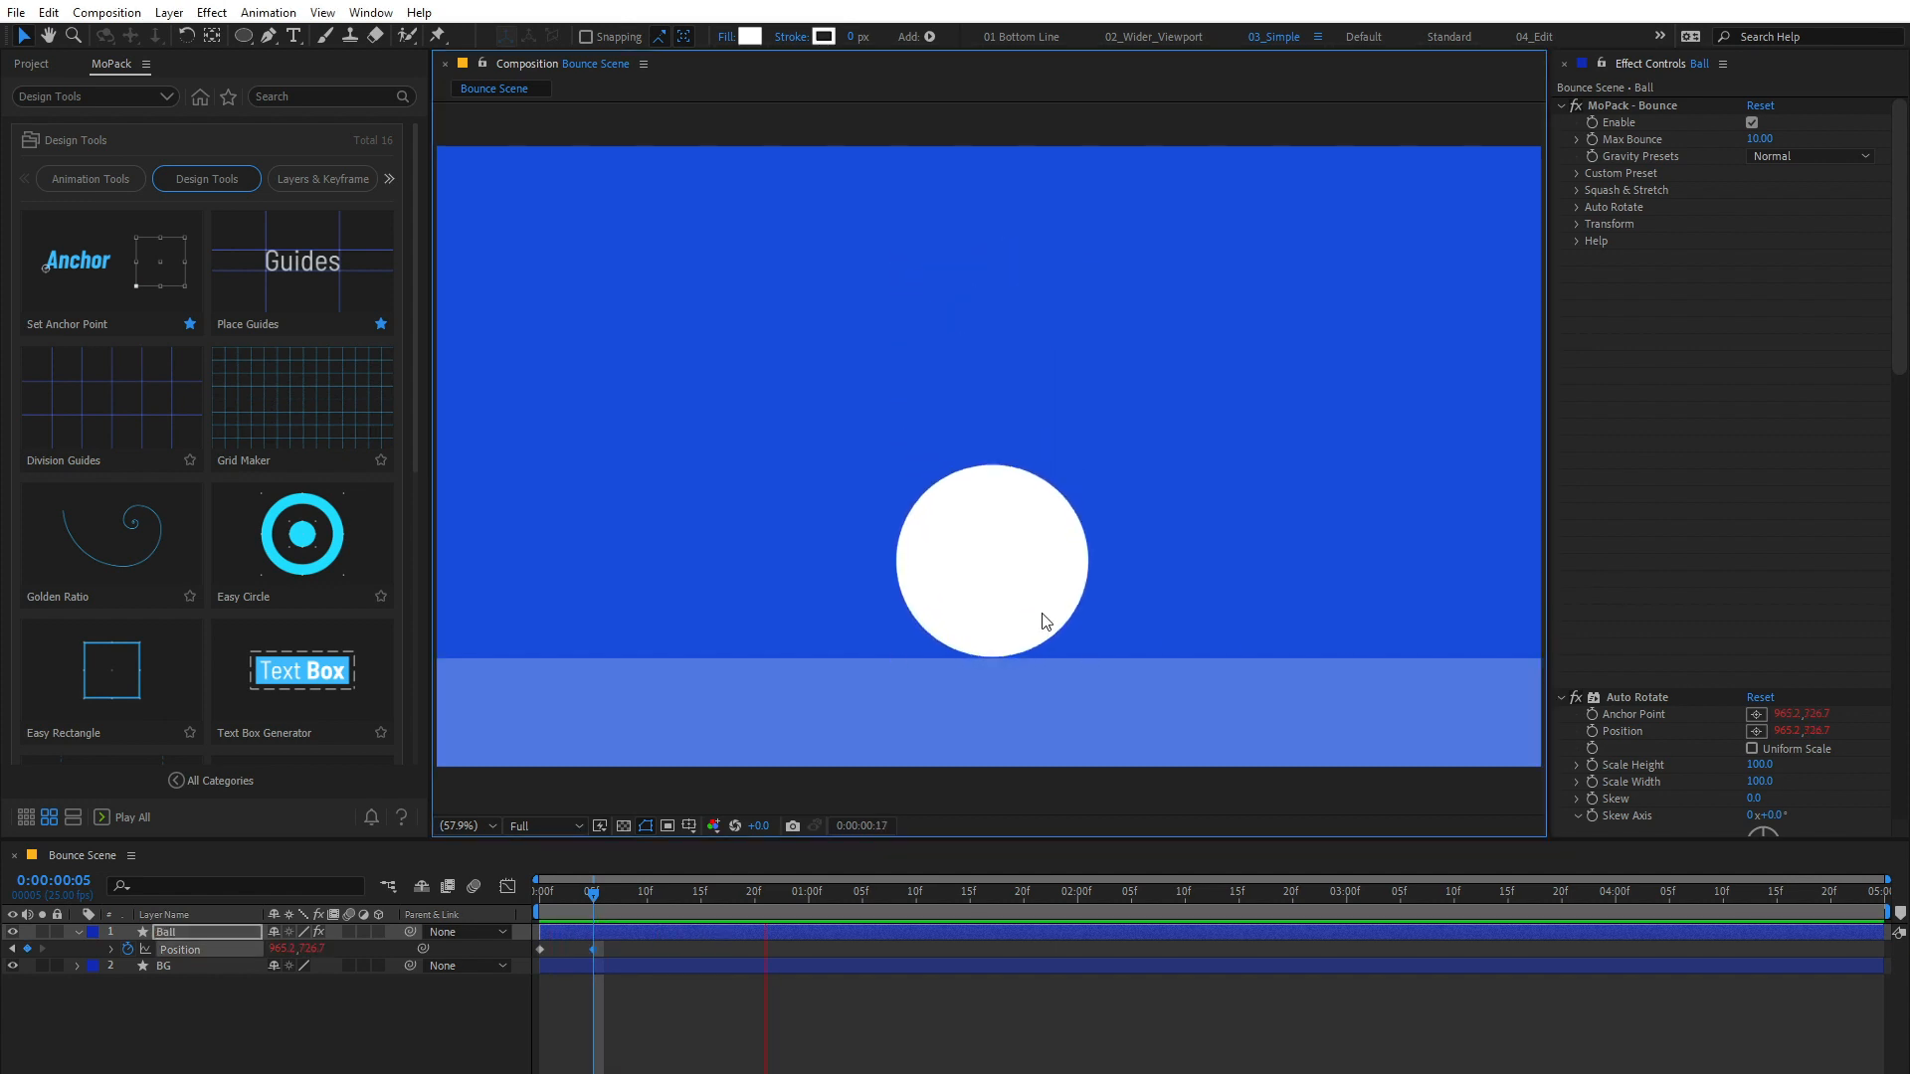
key("ctrl+z")
left_click_drag(999, 386, 1249, 612)
key("space")
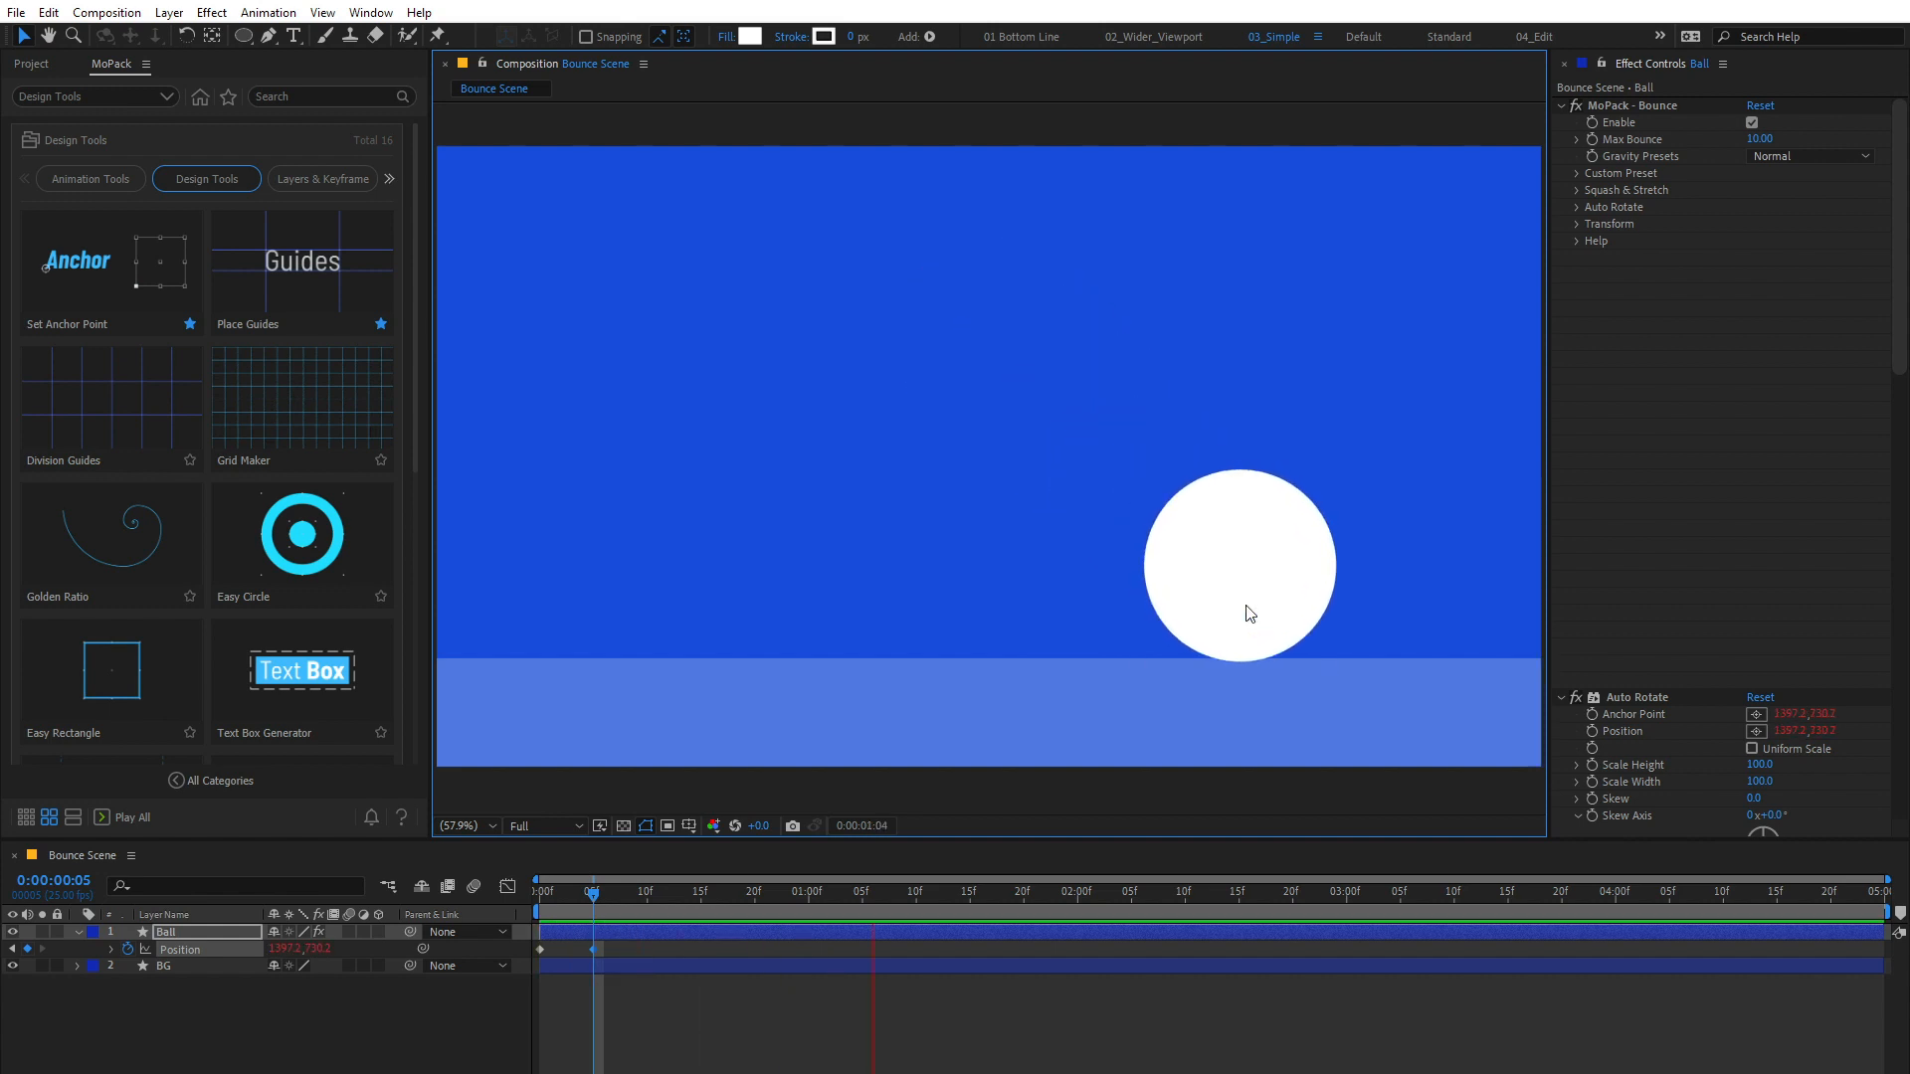
Step: Separate the Ball layer's Position into X and Y dimensions and raise the ball by lowering its Y Position
left_click(1578, 223)
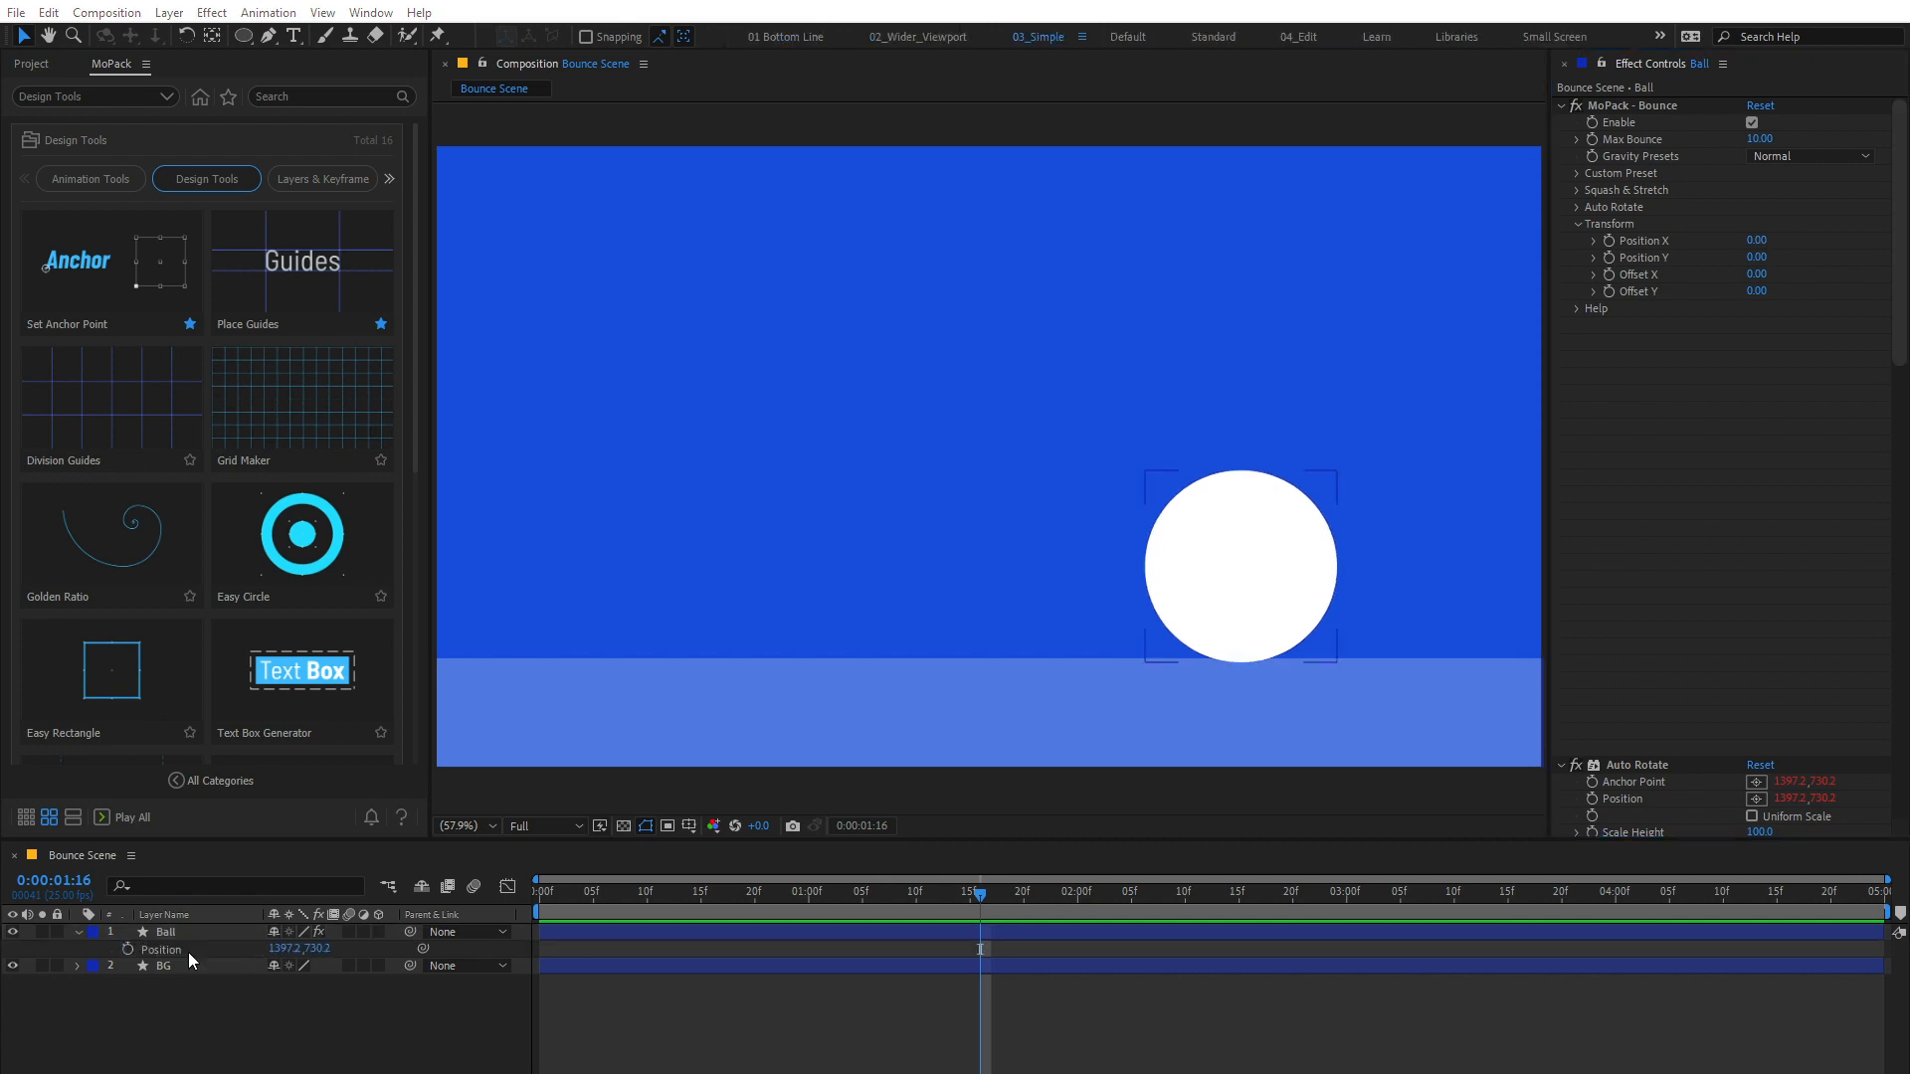
right_click(186, 950)
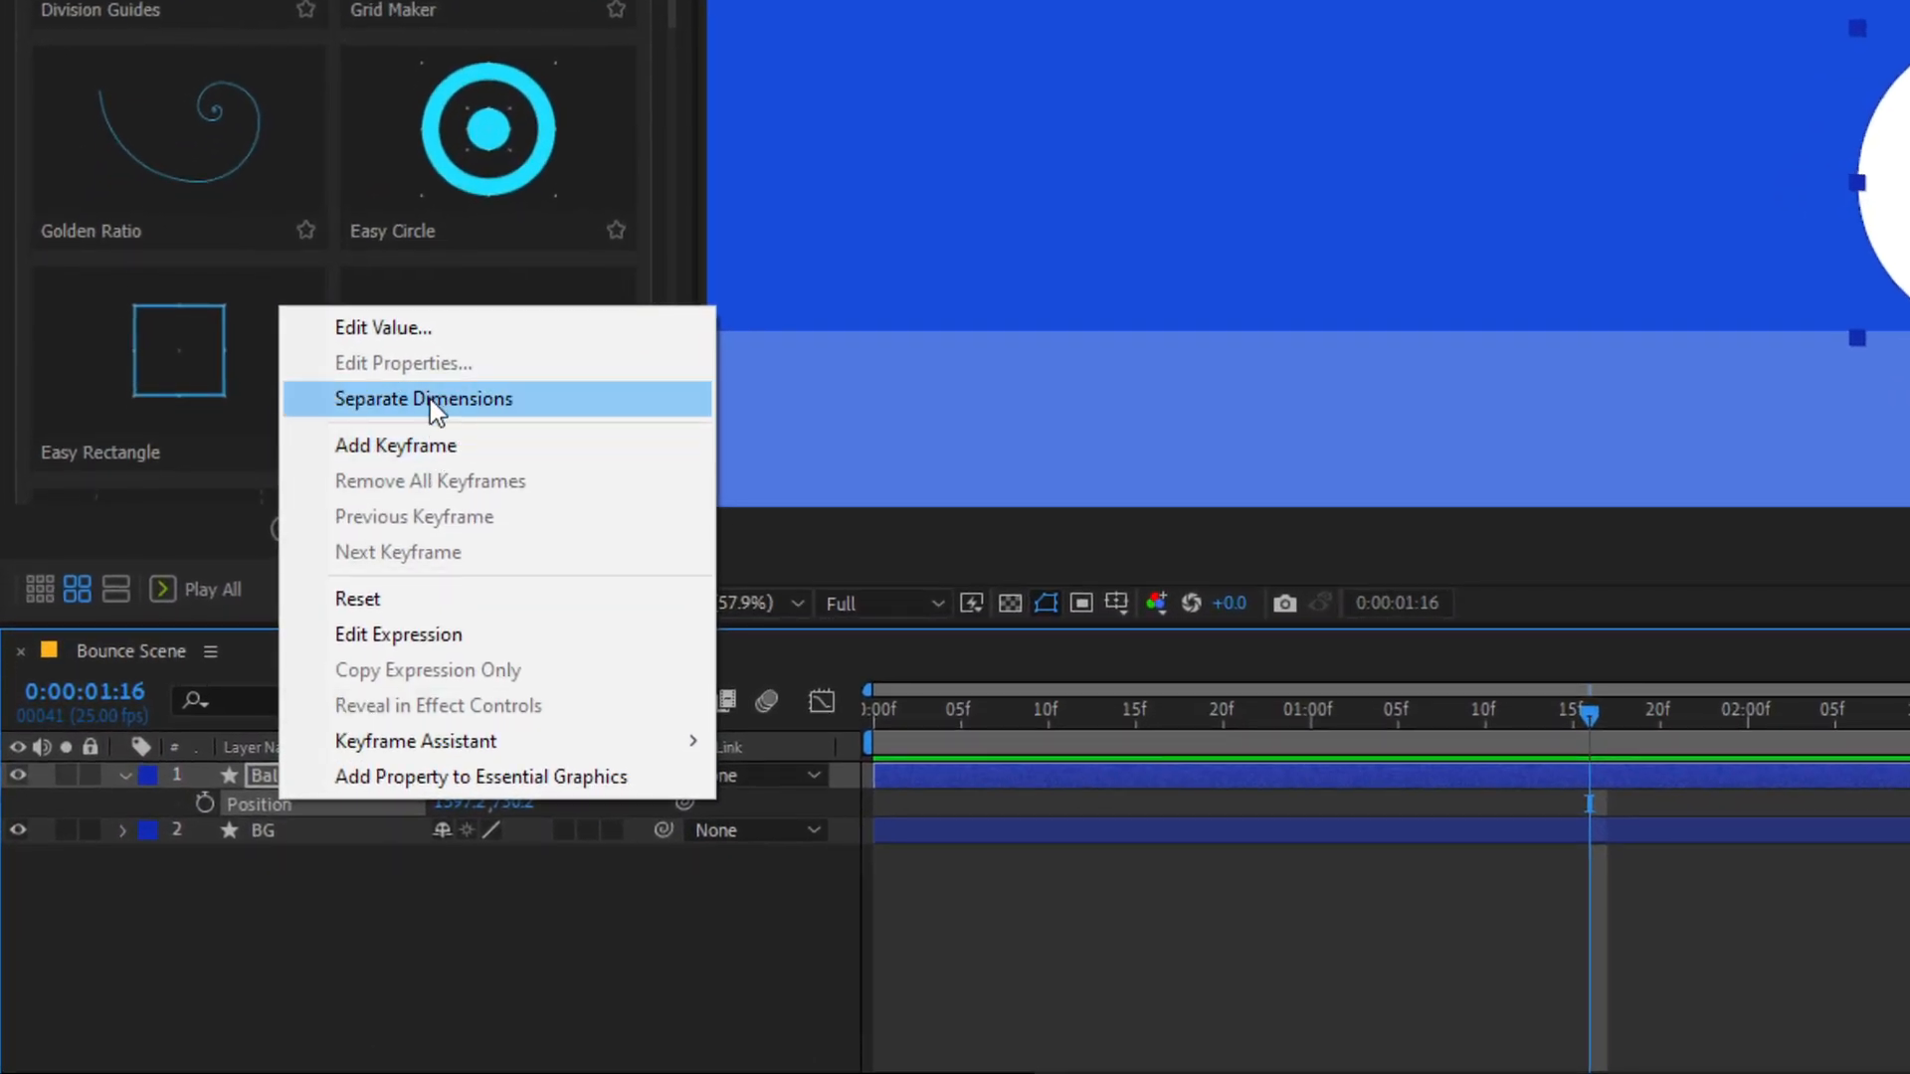
left_click(430, 397)
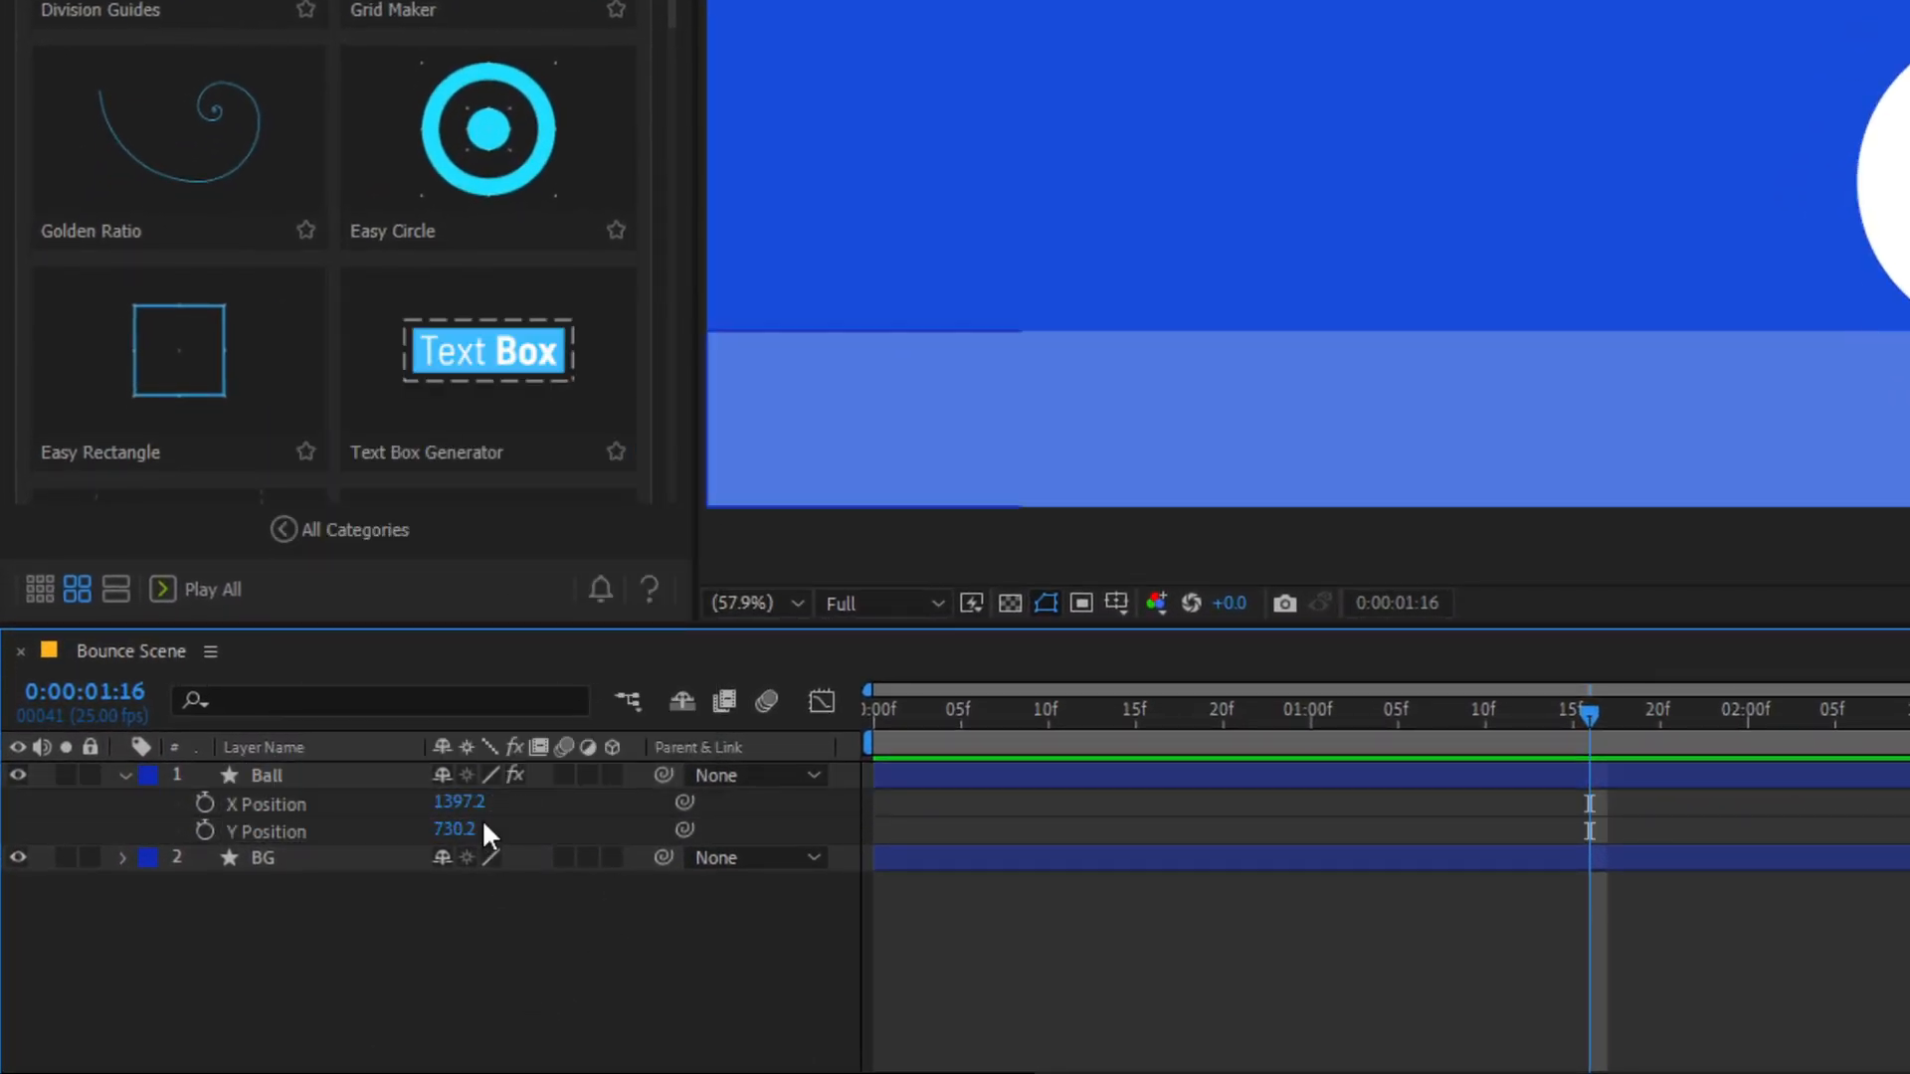
left_click_drag(459, 832, 57, 738)
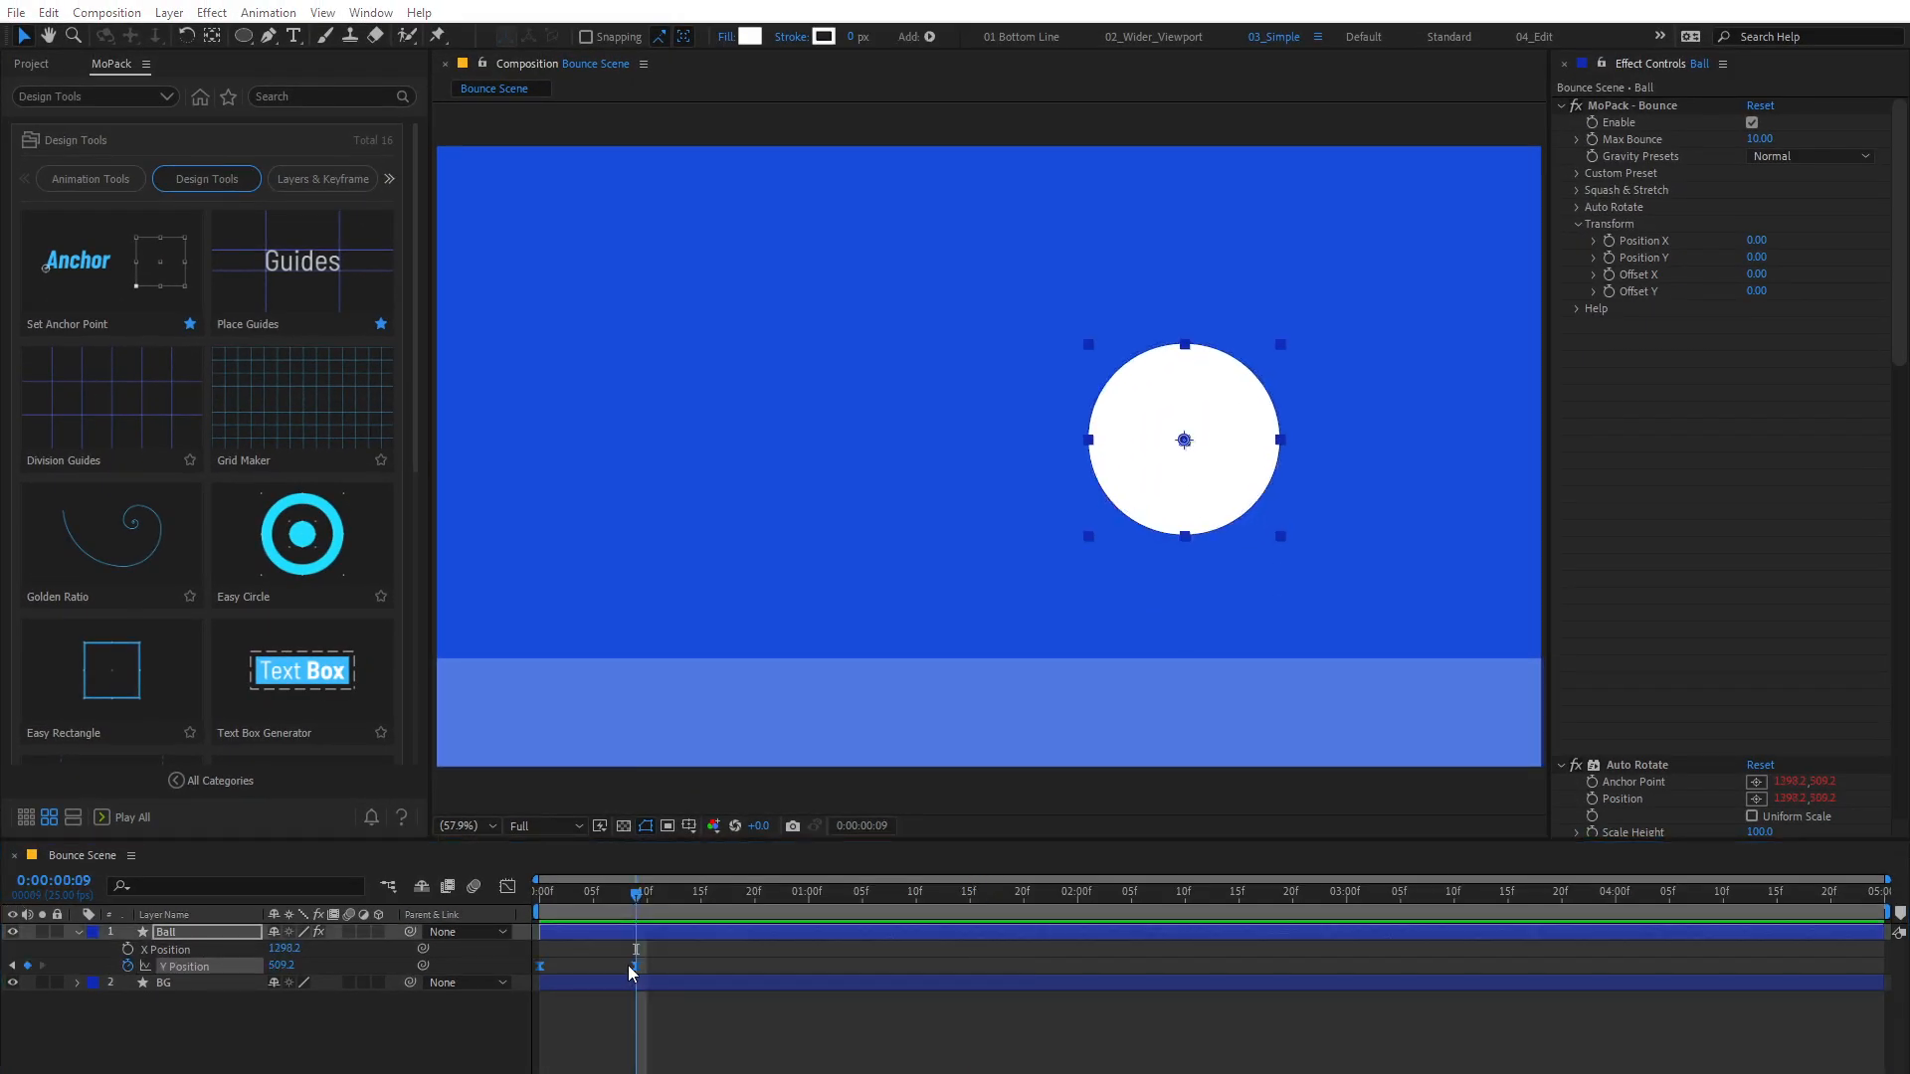
Step: Set the temporal interpolation of the Ball's Y Position keyframe at frame 9 to Linear
right_click(636, 966)
left_click(732, 886)
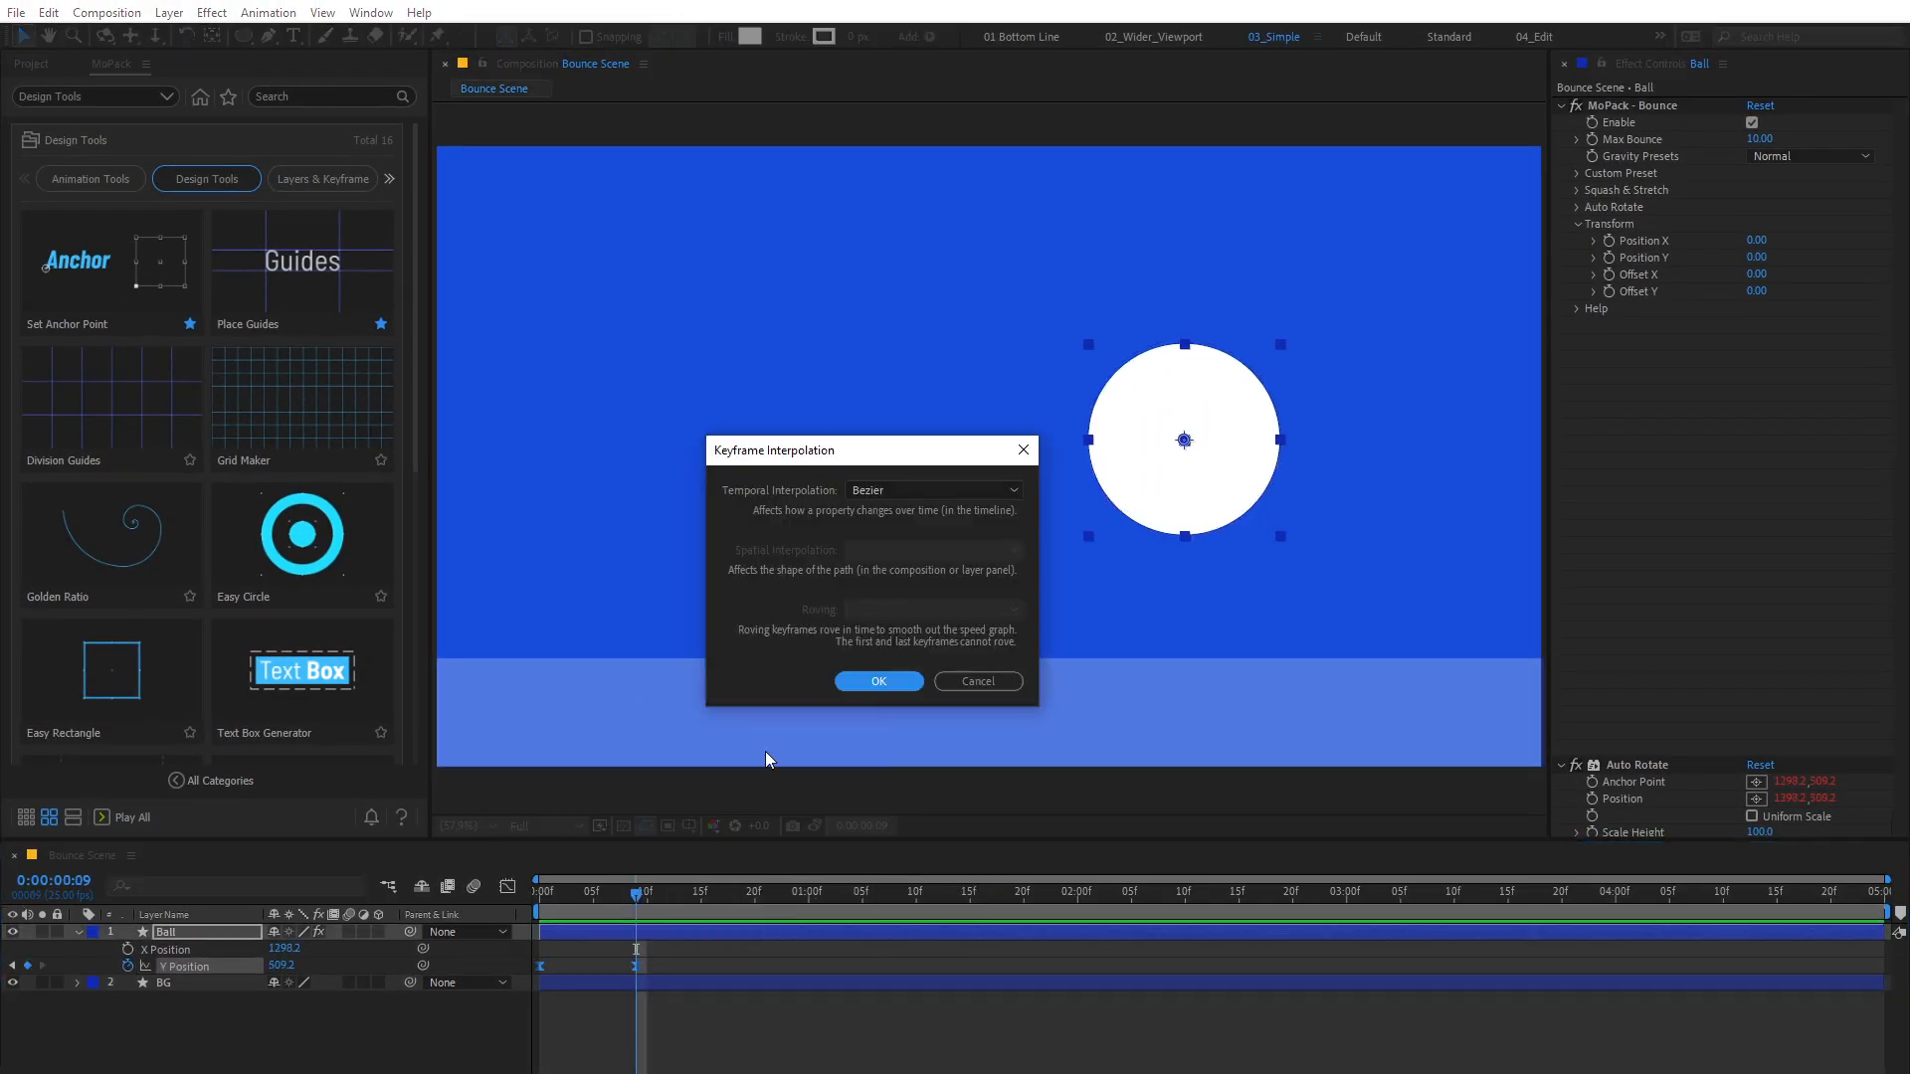
left_click(889, 489)
left_click(879, 537)
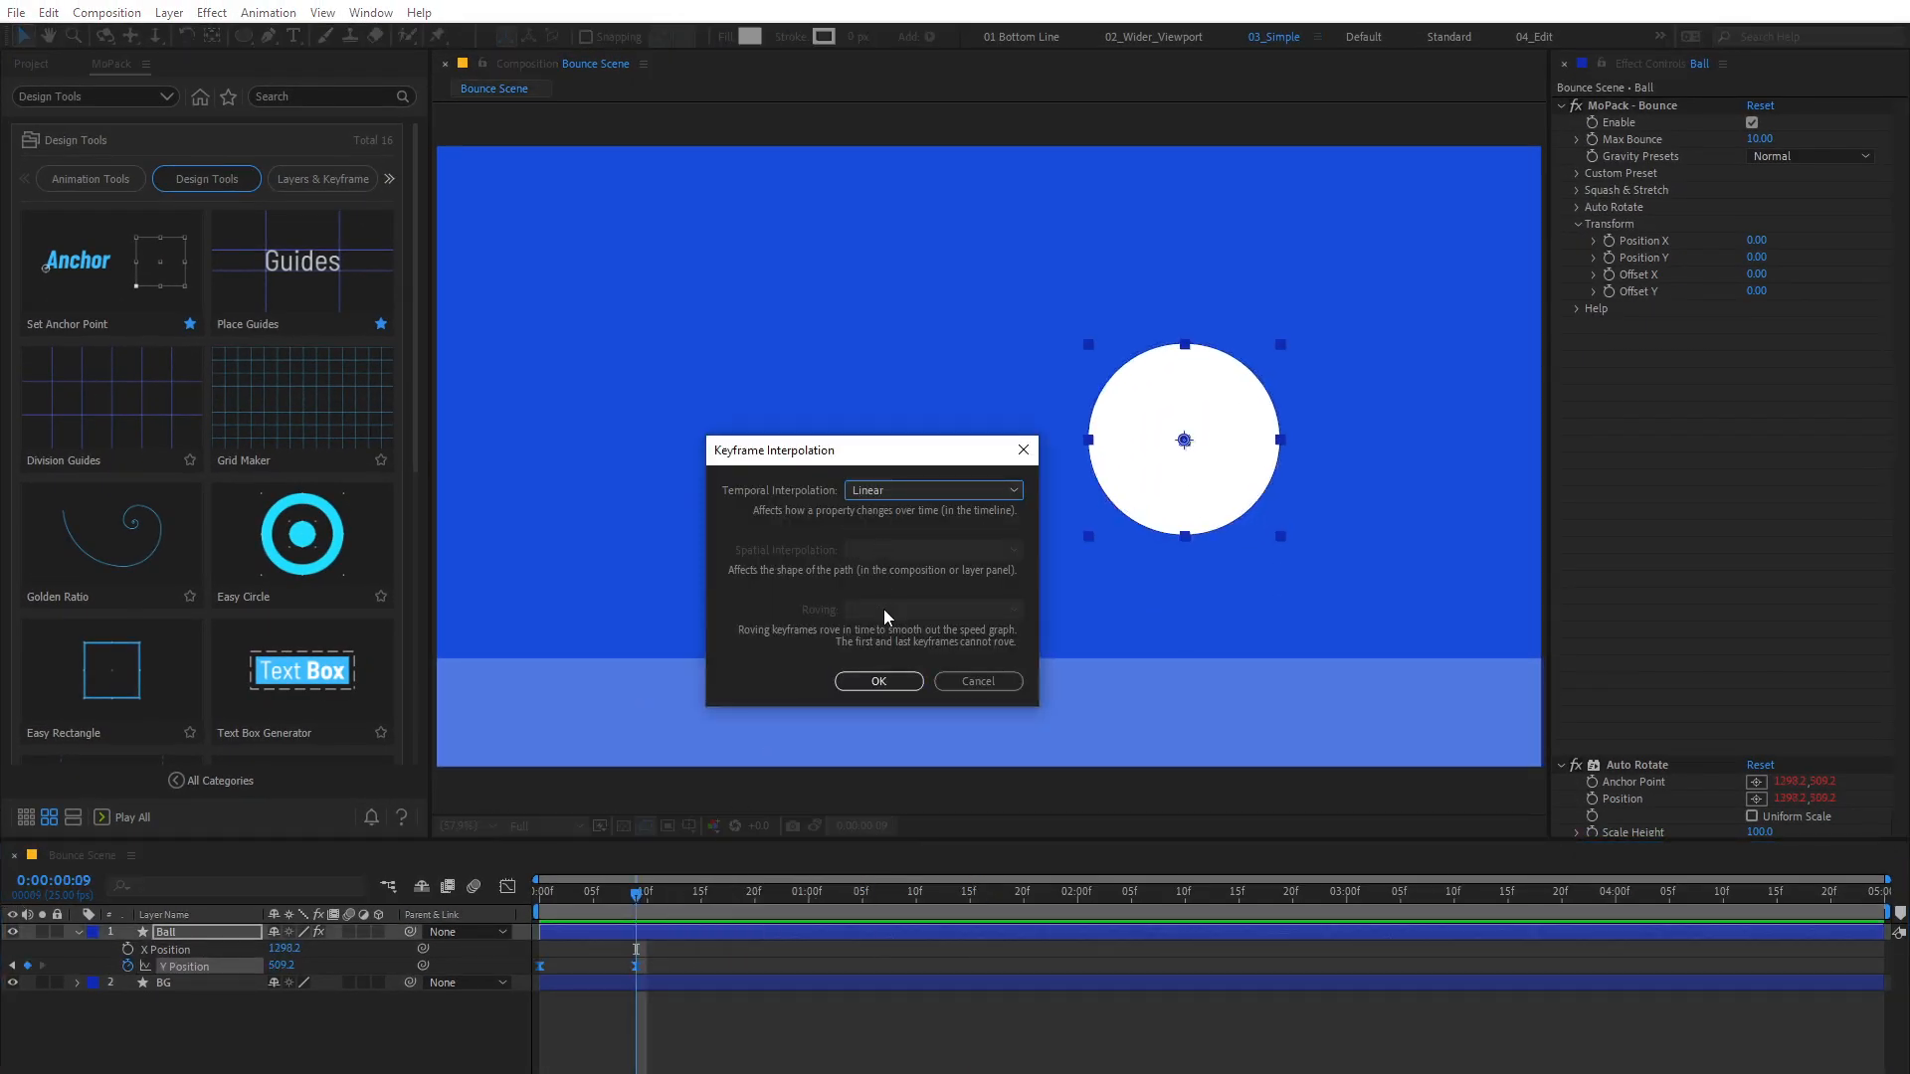
left_click(879, 680)
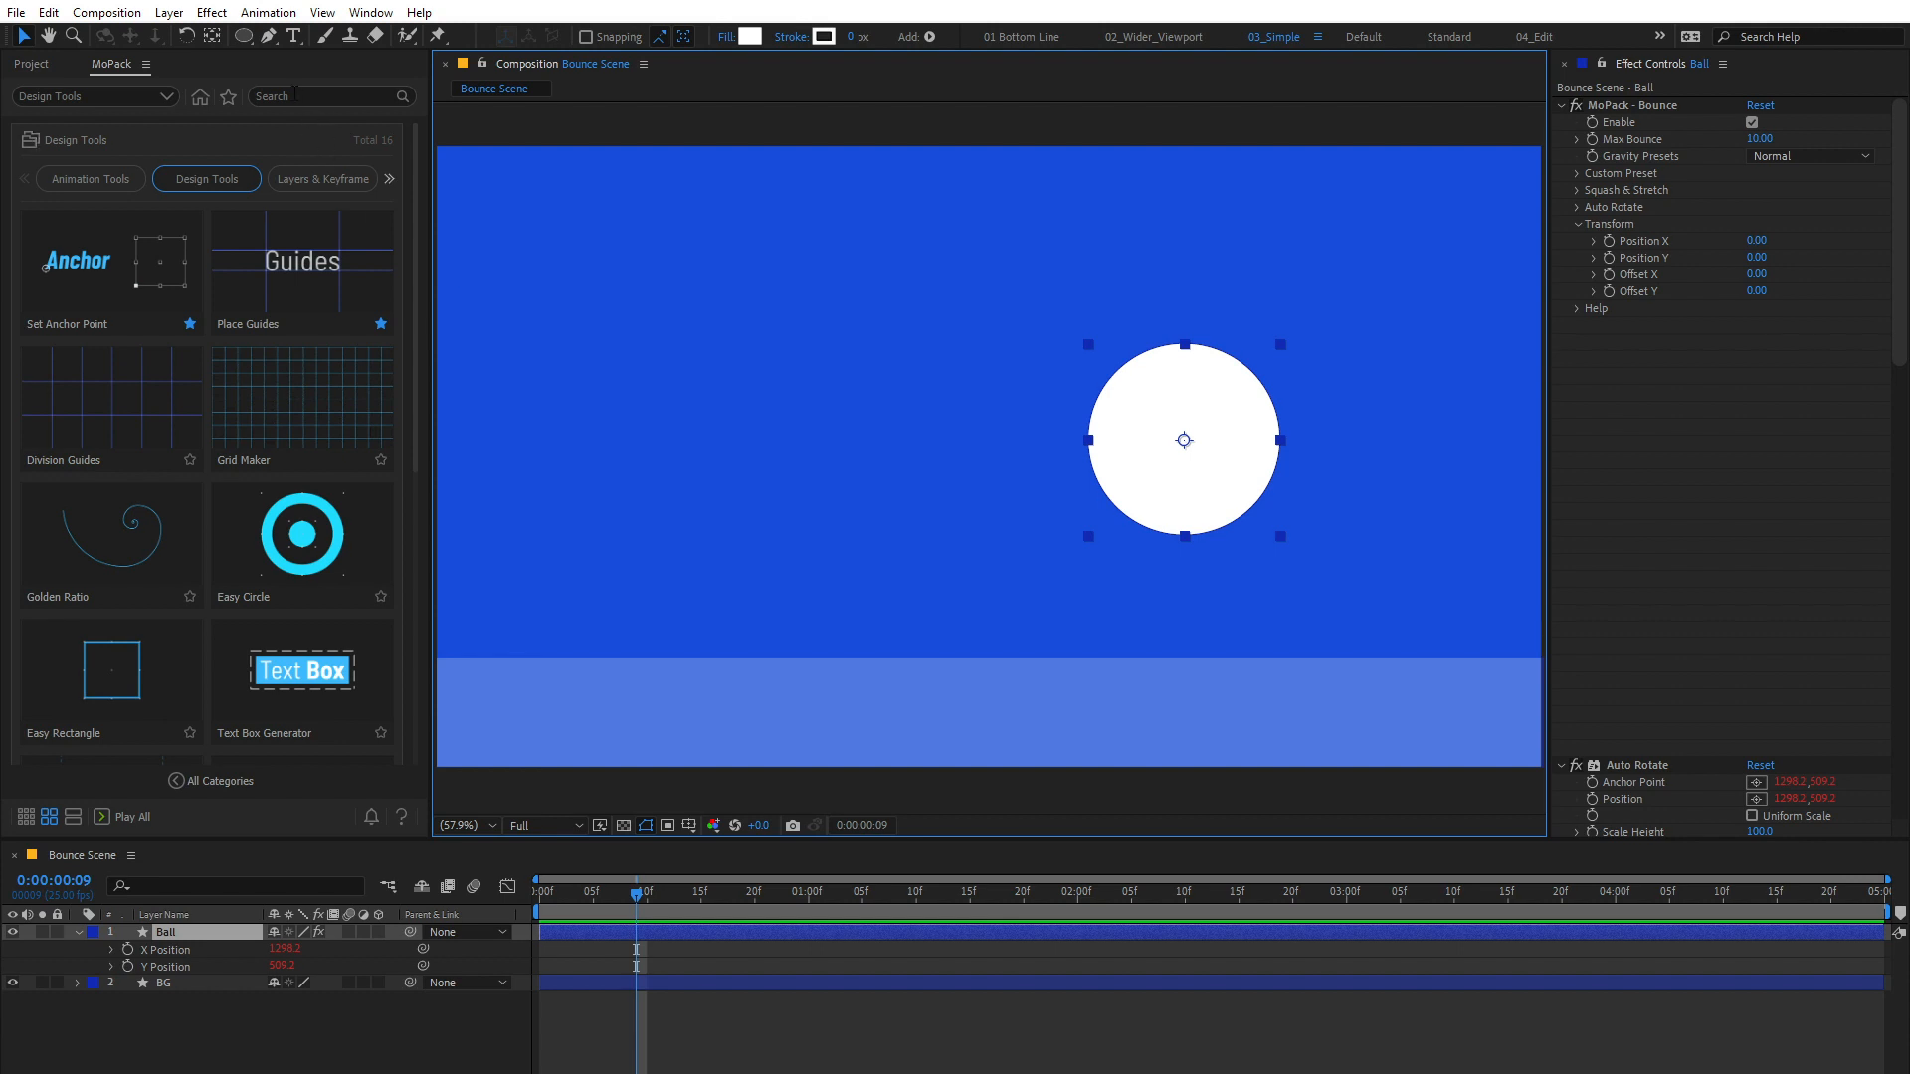
Step: Search the MoPack library for "bou" and open the Bounce tool's dialog, closing it without applying
left_click(294, 94)
type("bou")
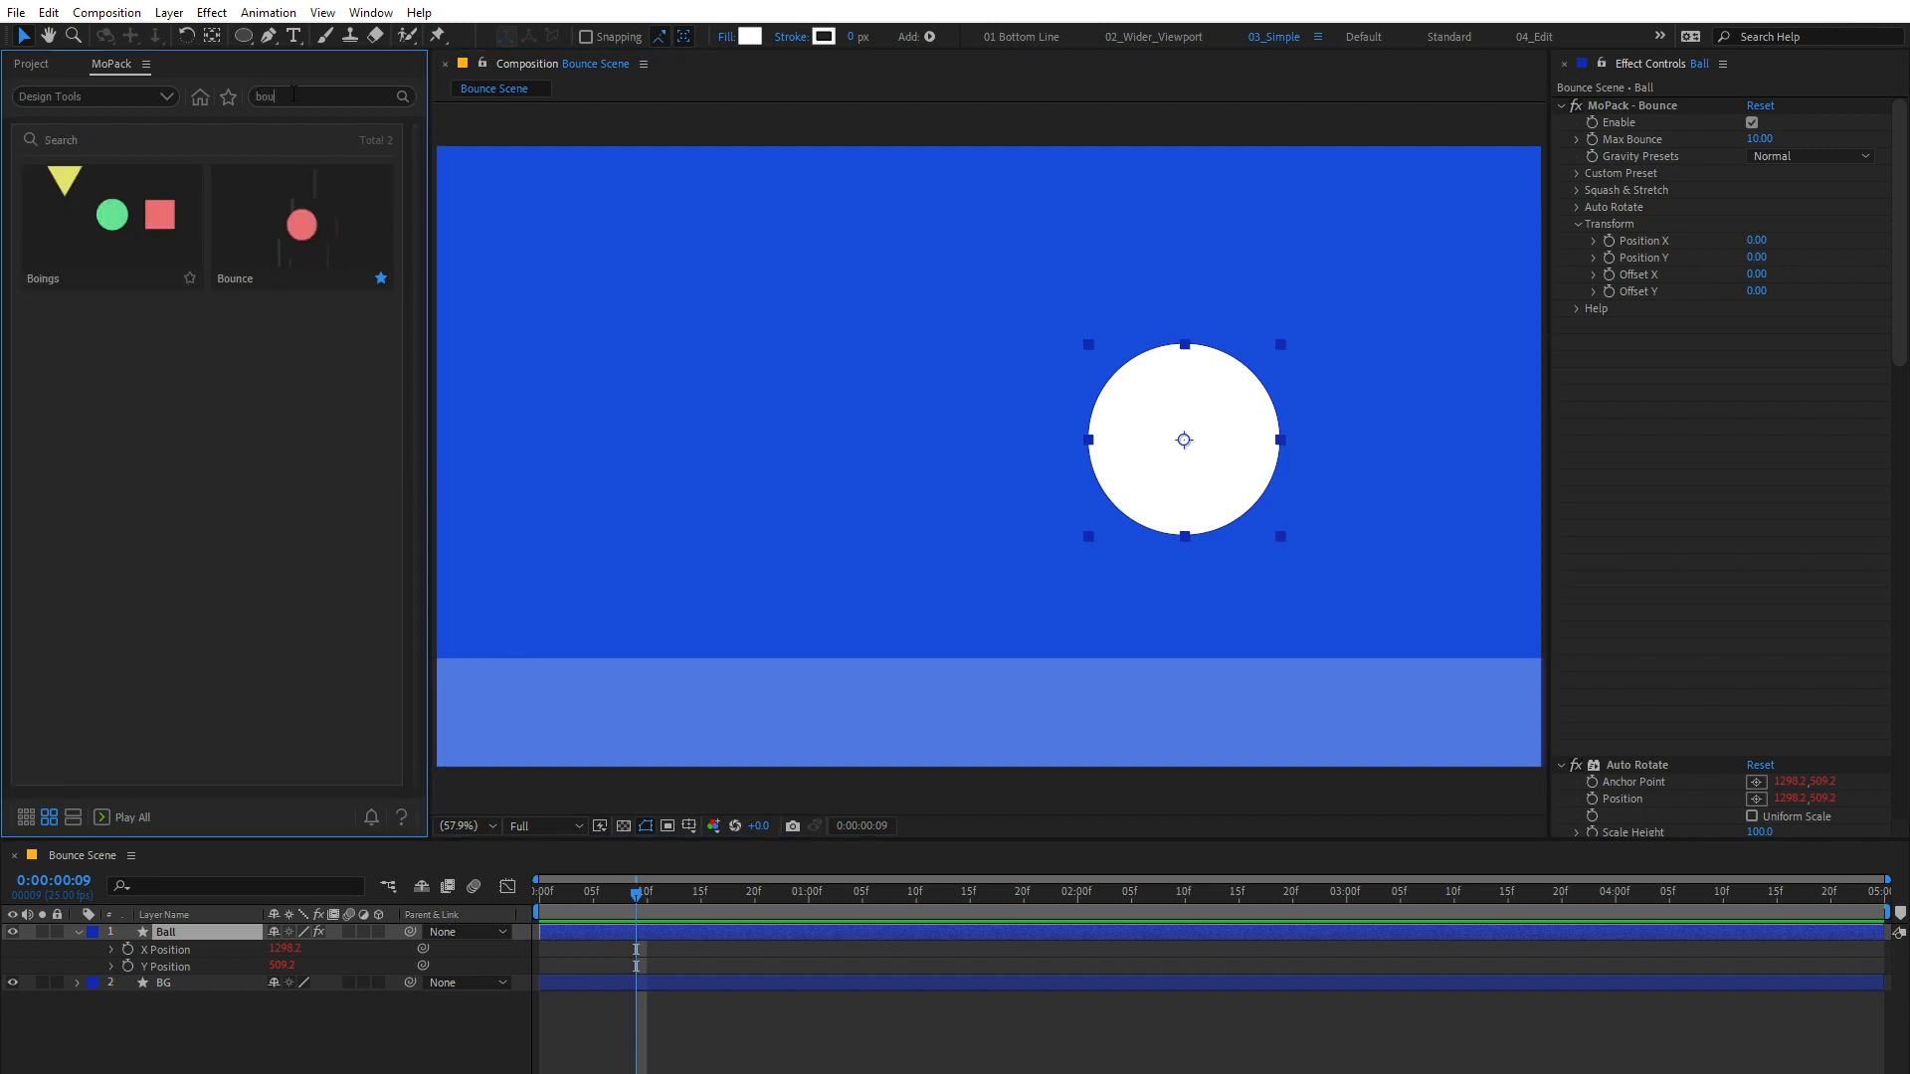
left_click(326, 224)
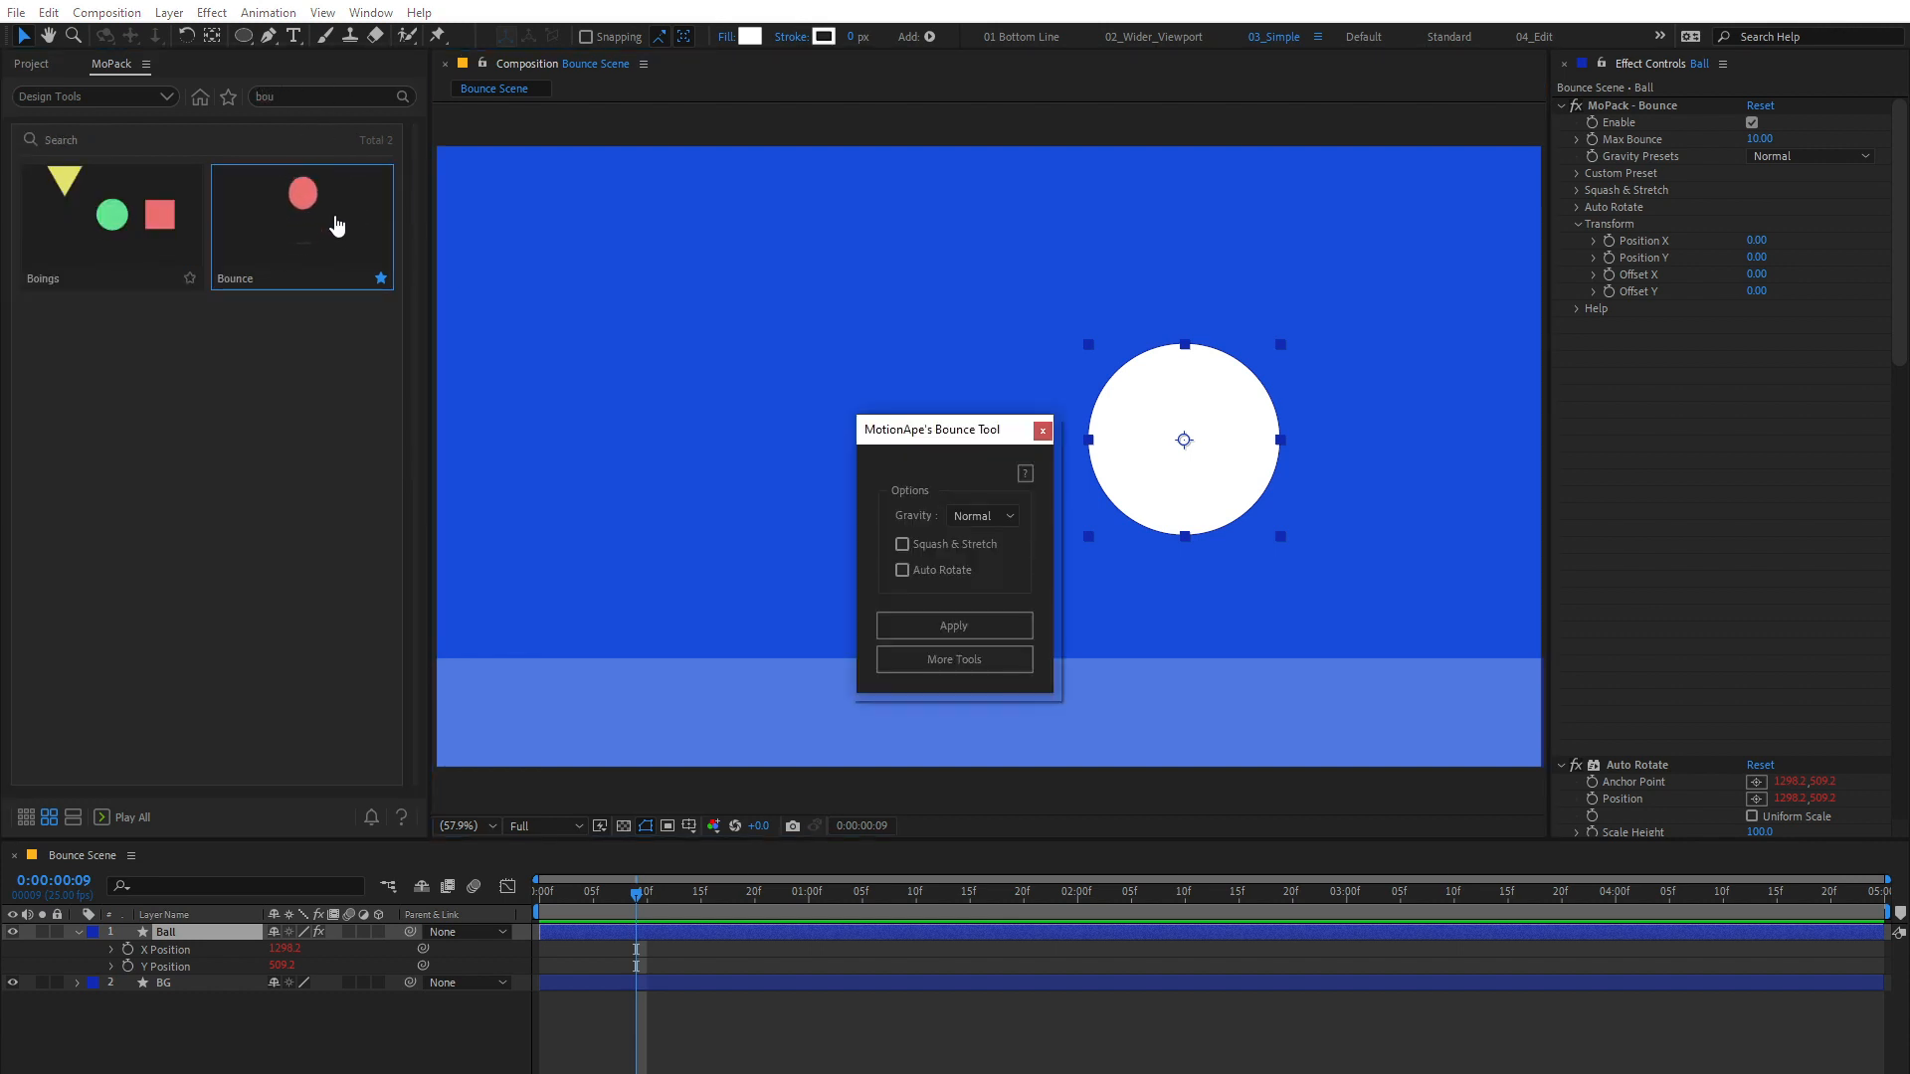
left_click(1042, 431)
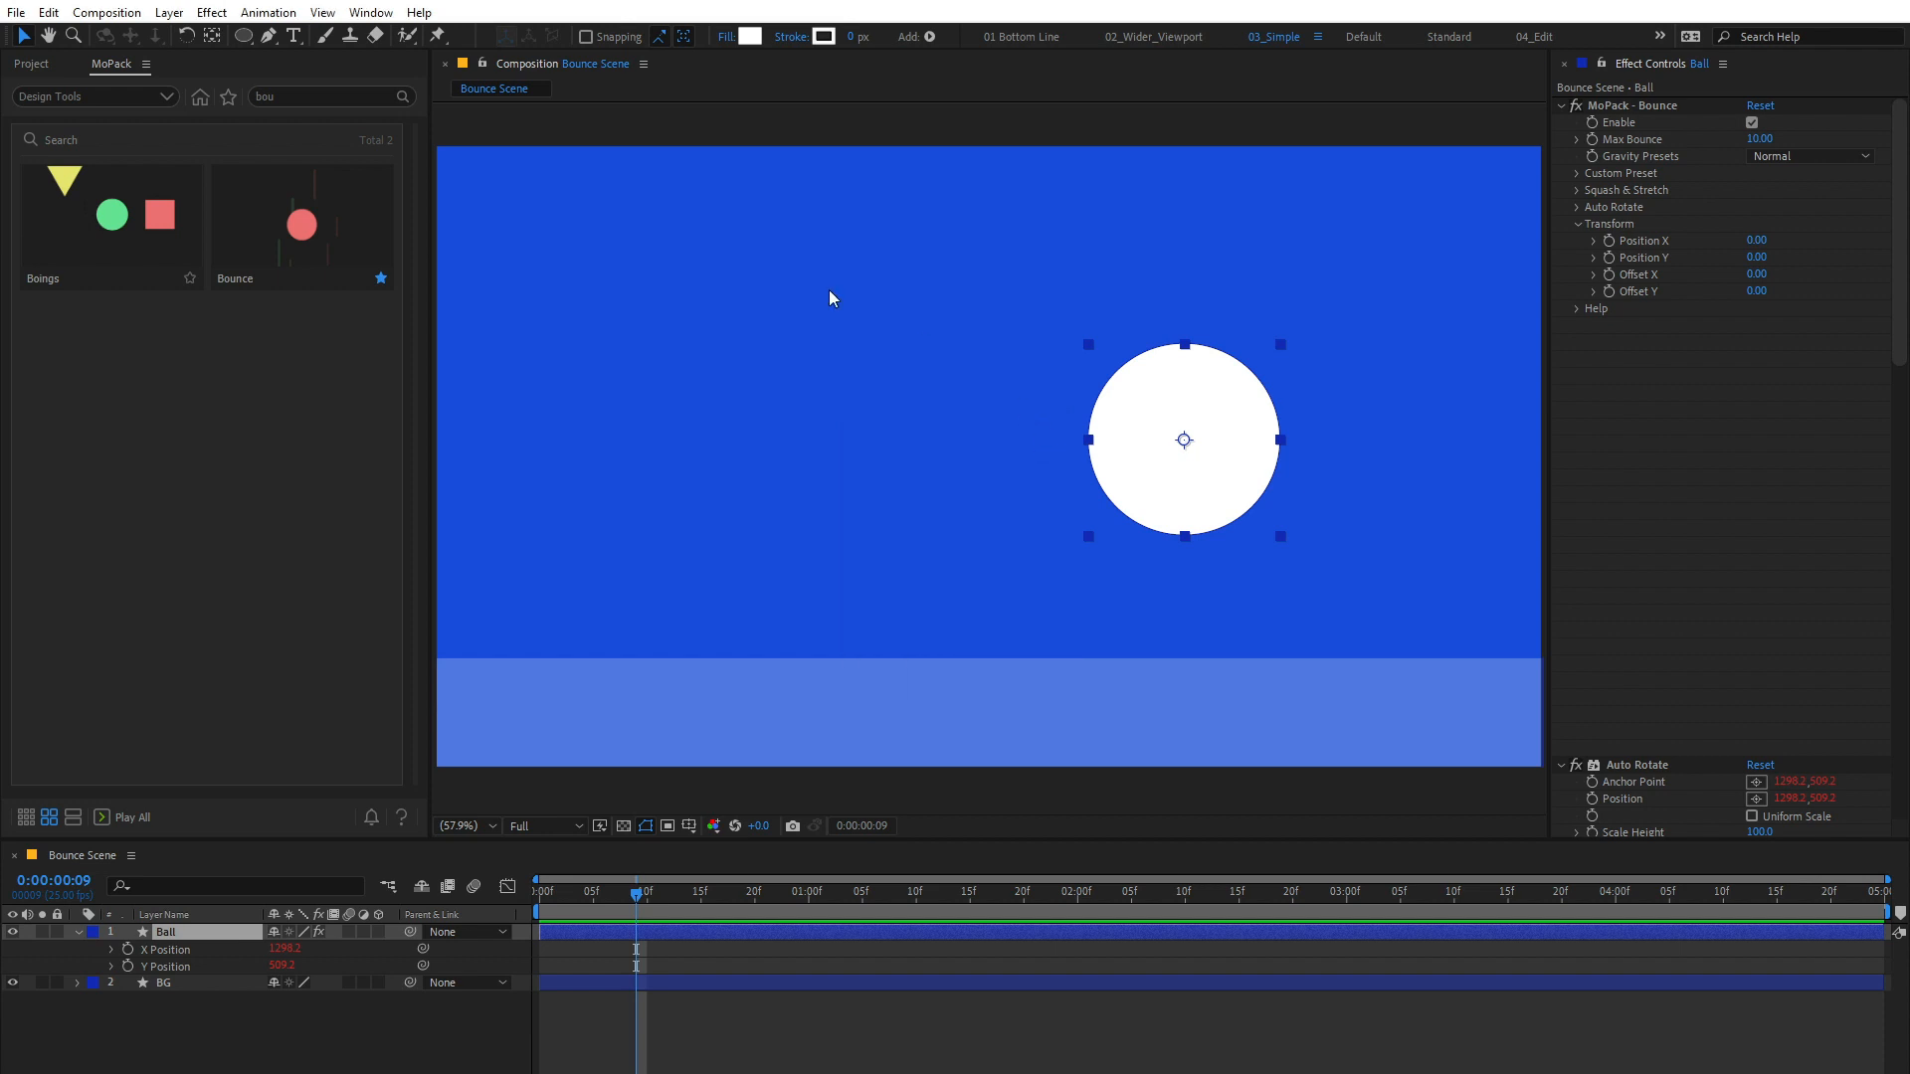
Step: Open the standalone Bounce script and apply it to the Ball layer with Normal gravity
left_click(360, 14)
left_click(442, 965)
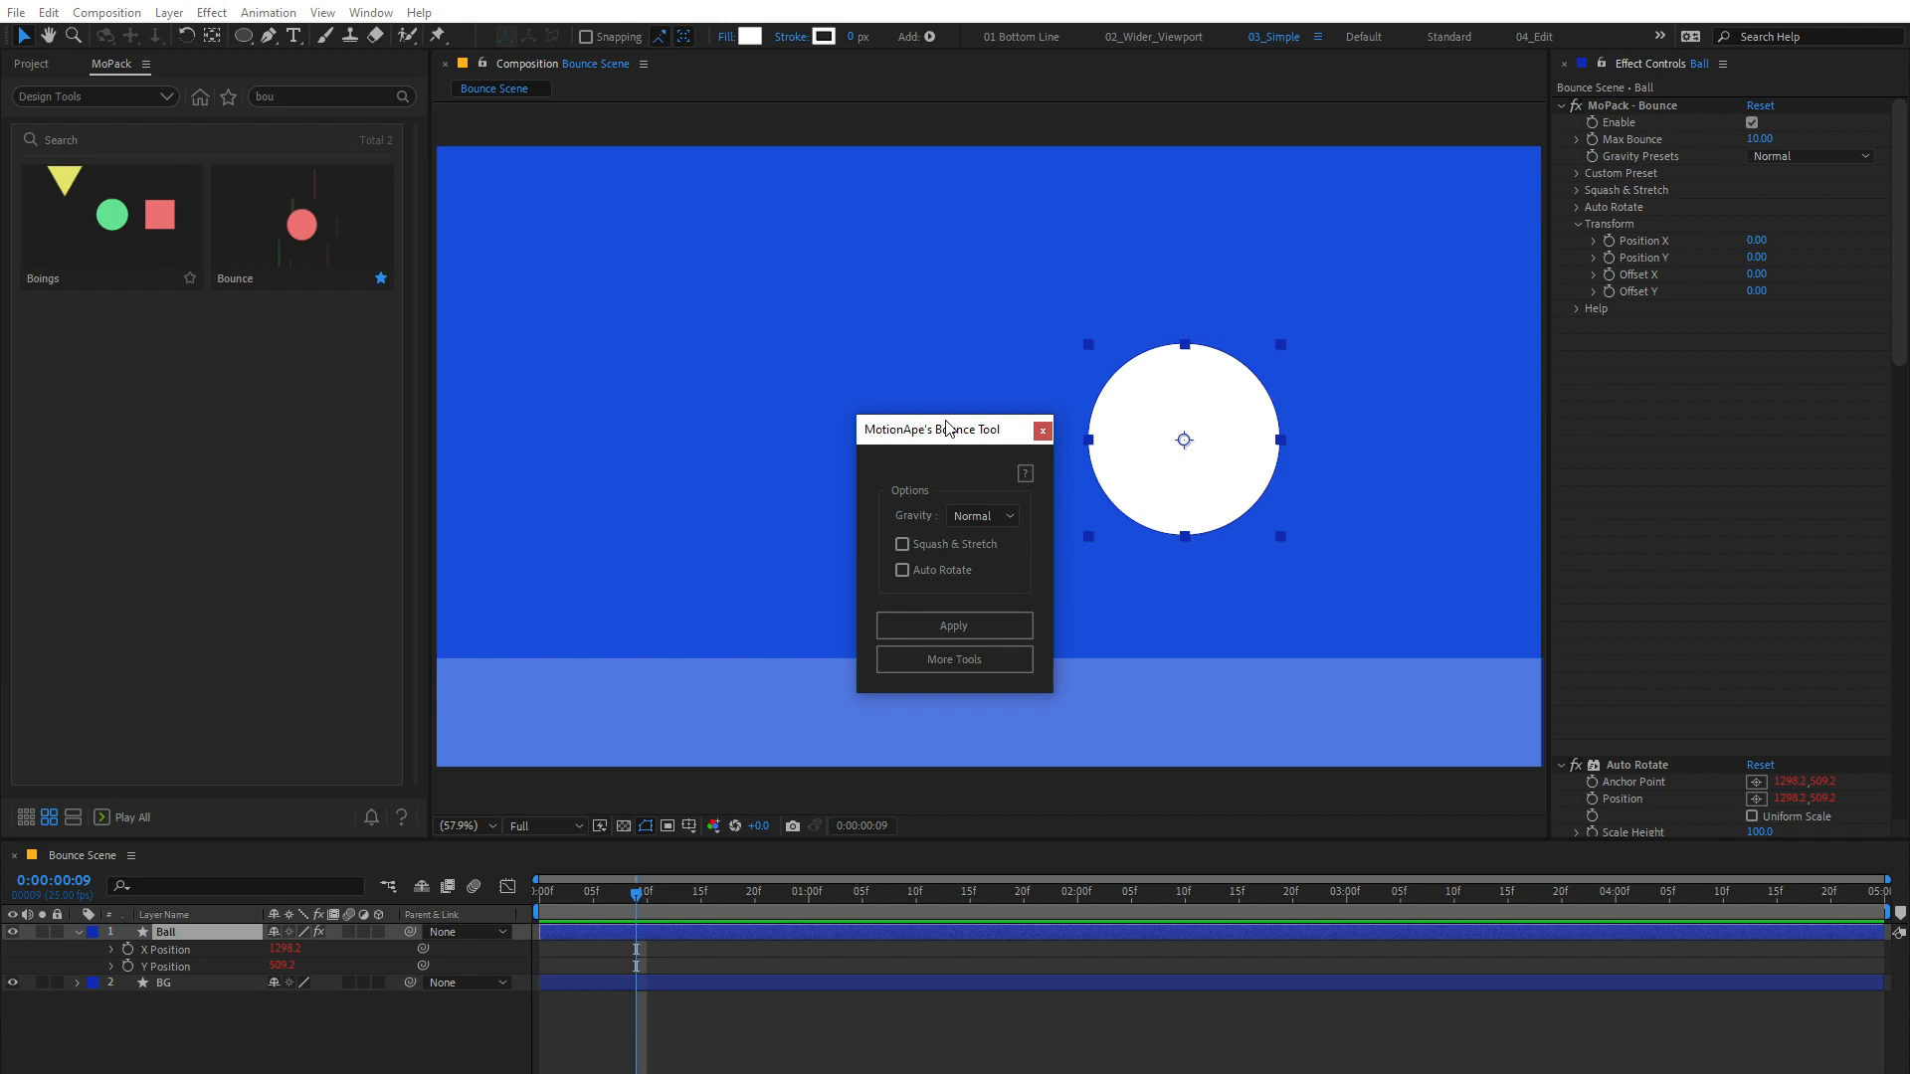
left_click(947, 626)
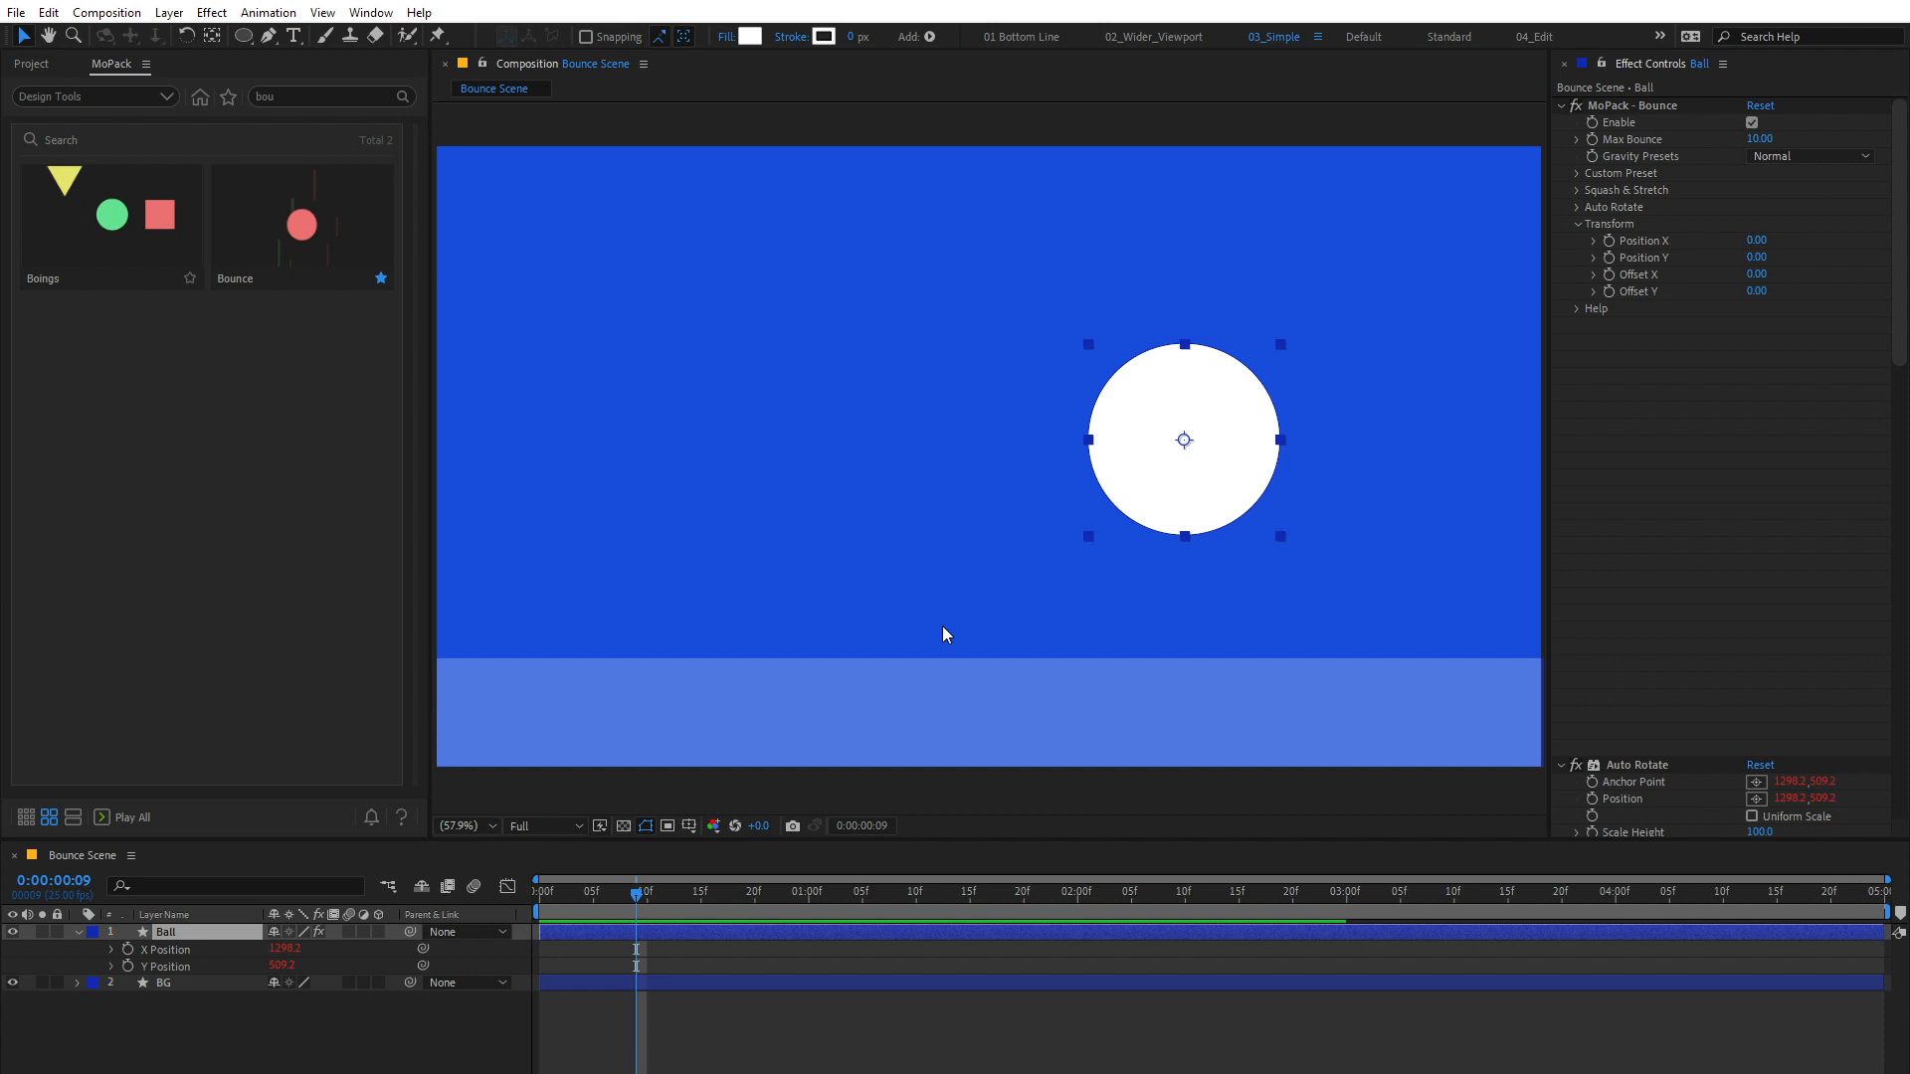
Step: Keyframe the Ball's Y Position from about -203 above the scene at frame 9 to about 732 on the ground at frame 14, and preview
left_click_drag(1206, 454, 1180, 39)
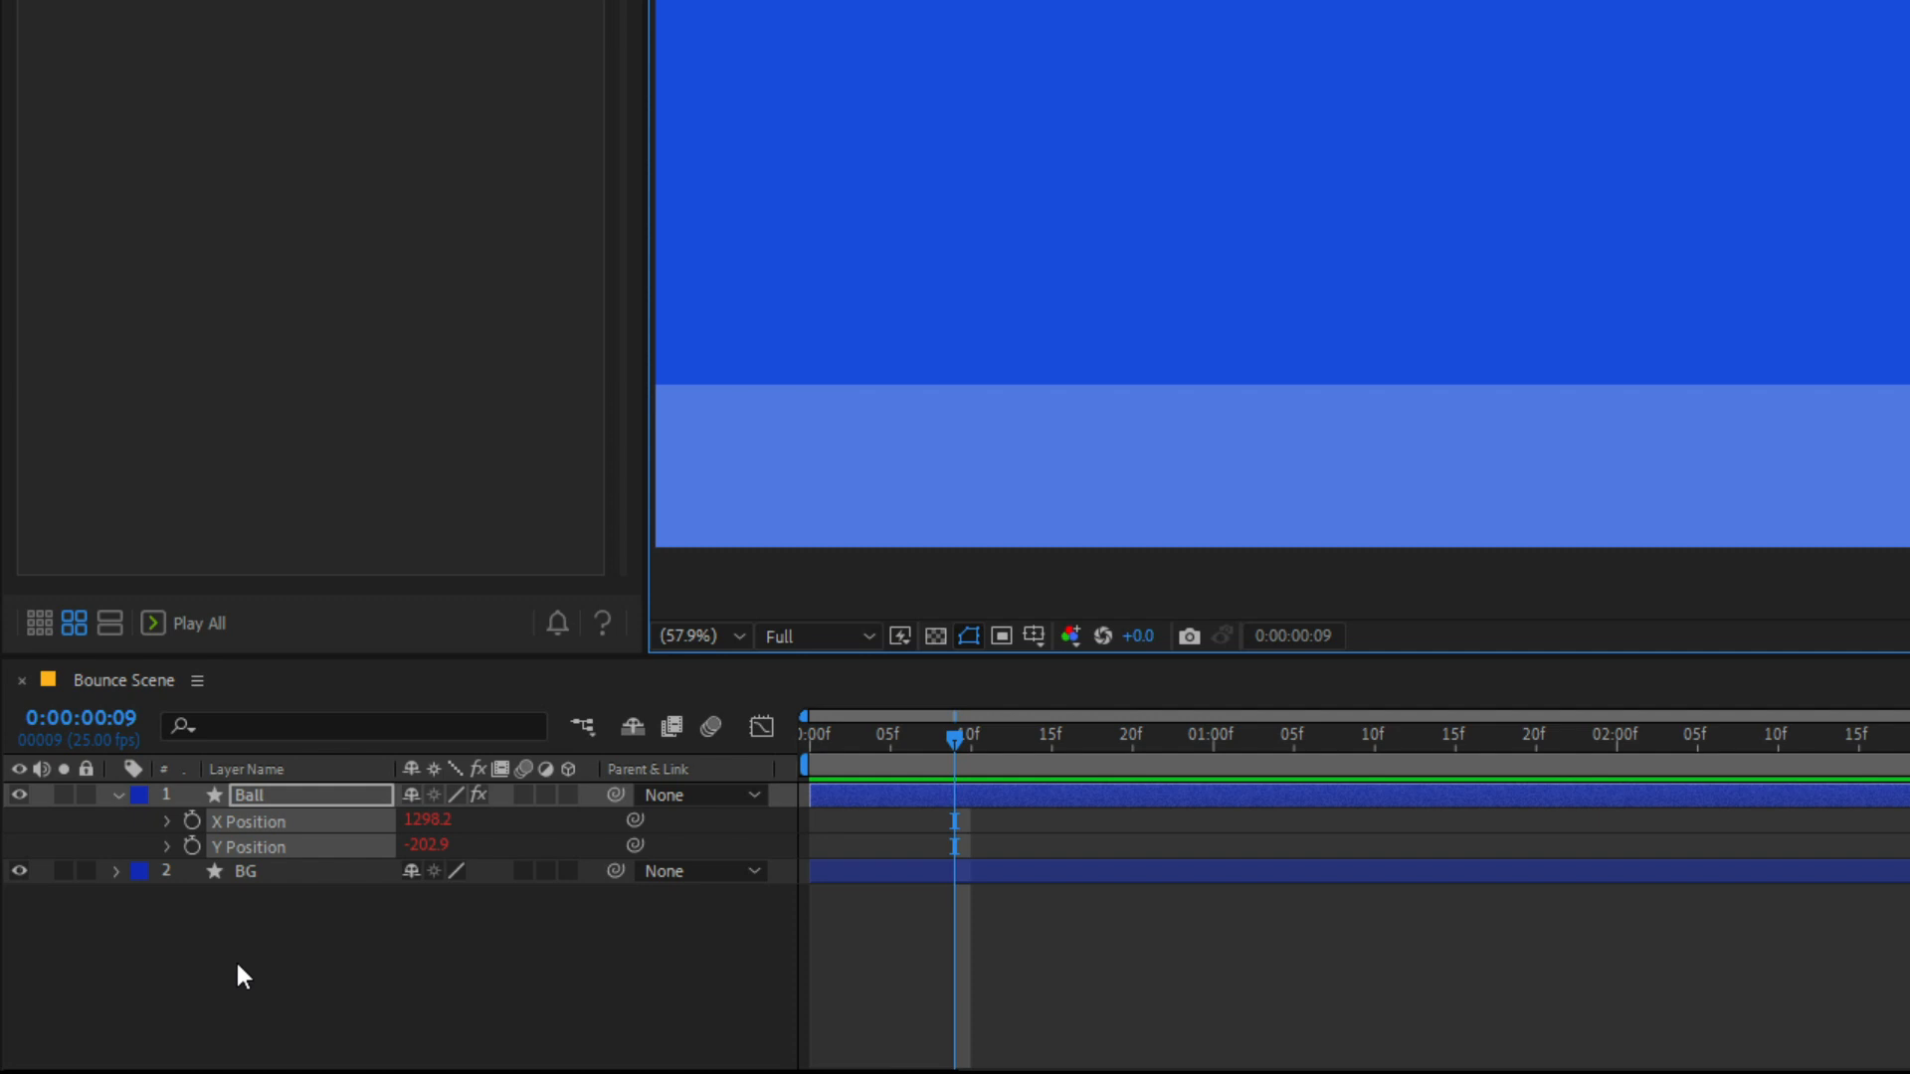
left_click(190, 846)
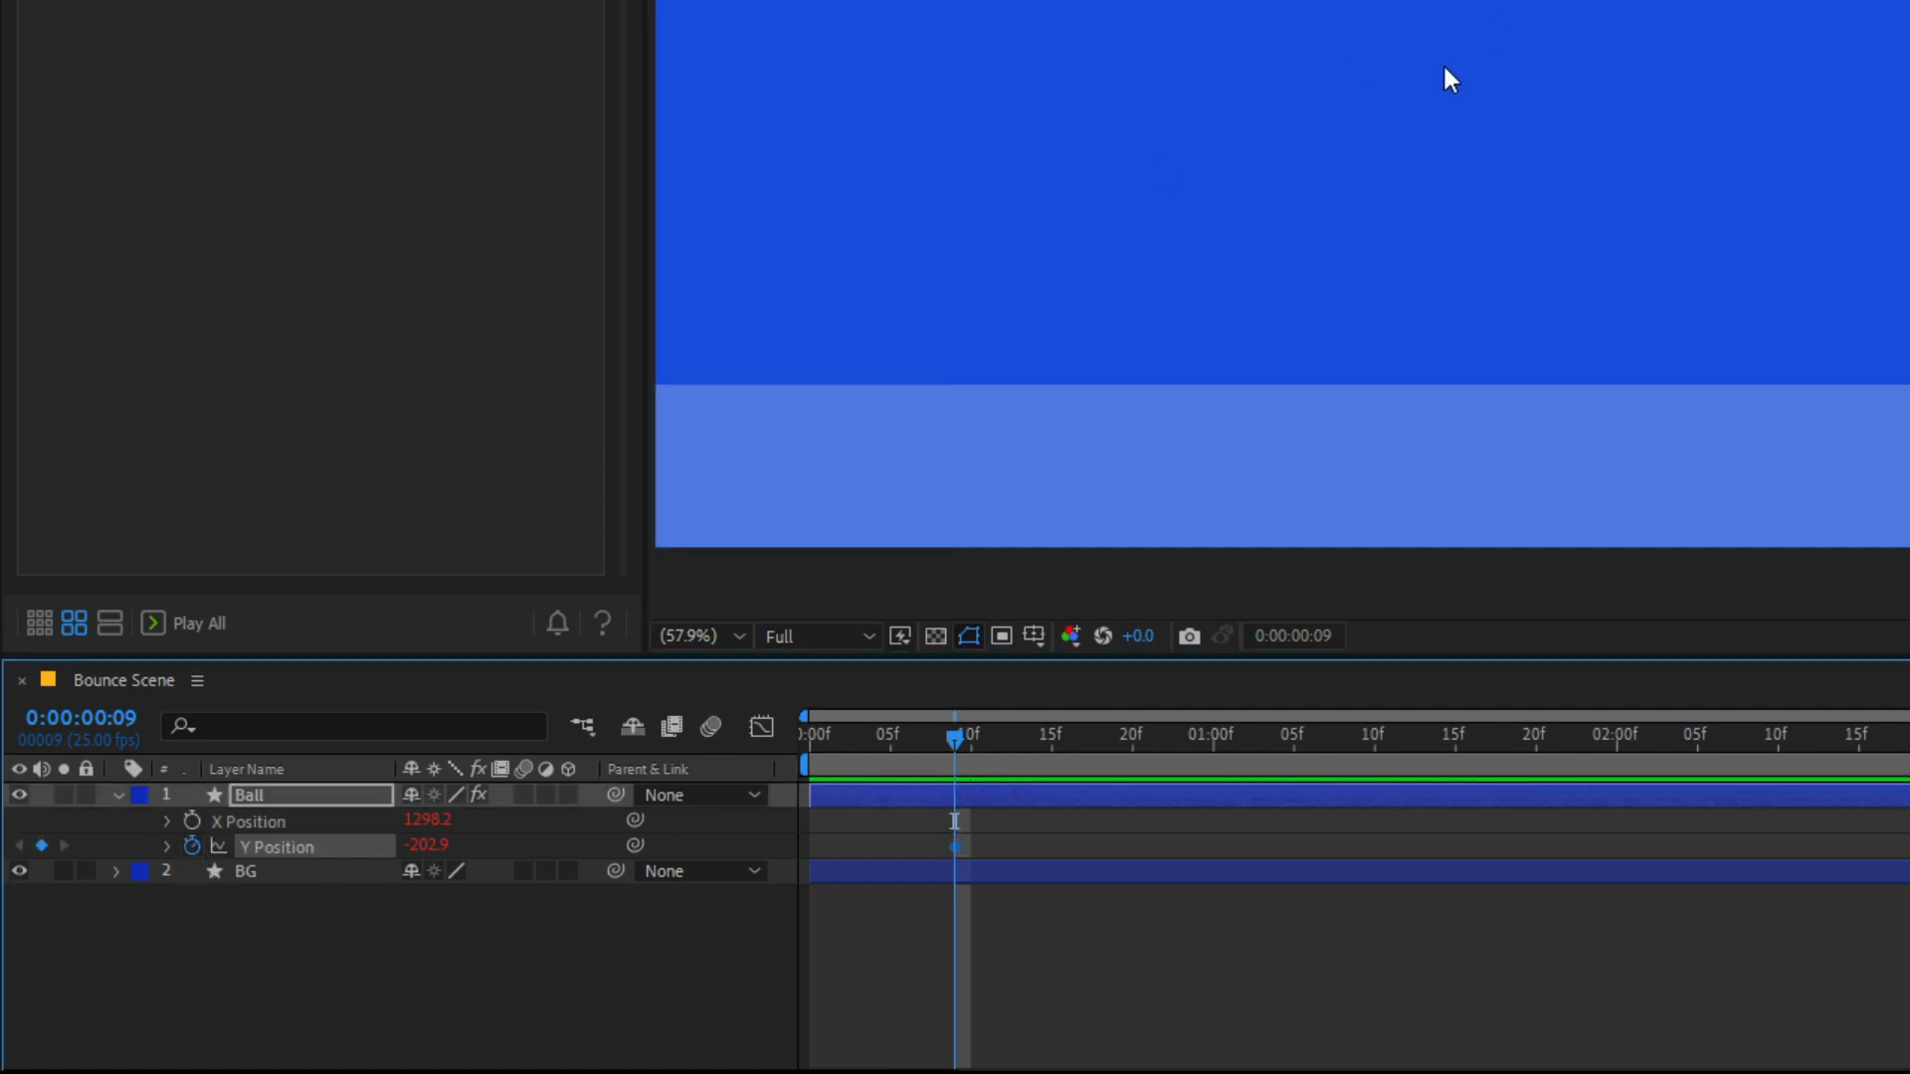
key("Page_Down")
key("Page_Down")
key("Page_Down")
key("Page_Down")
key("Page_Down")
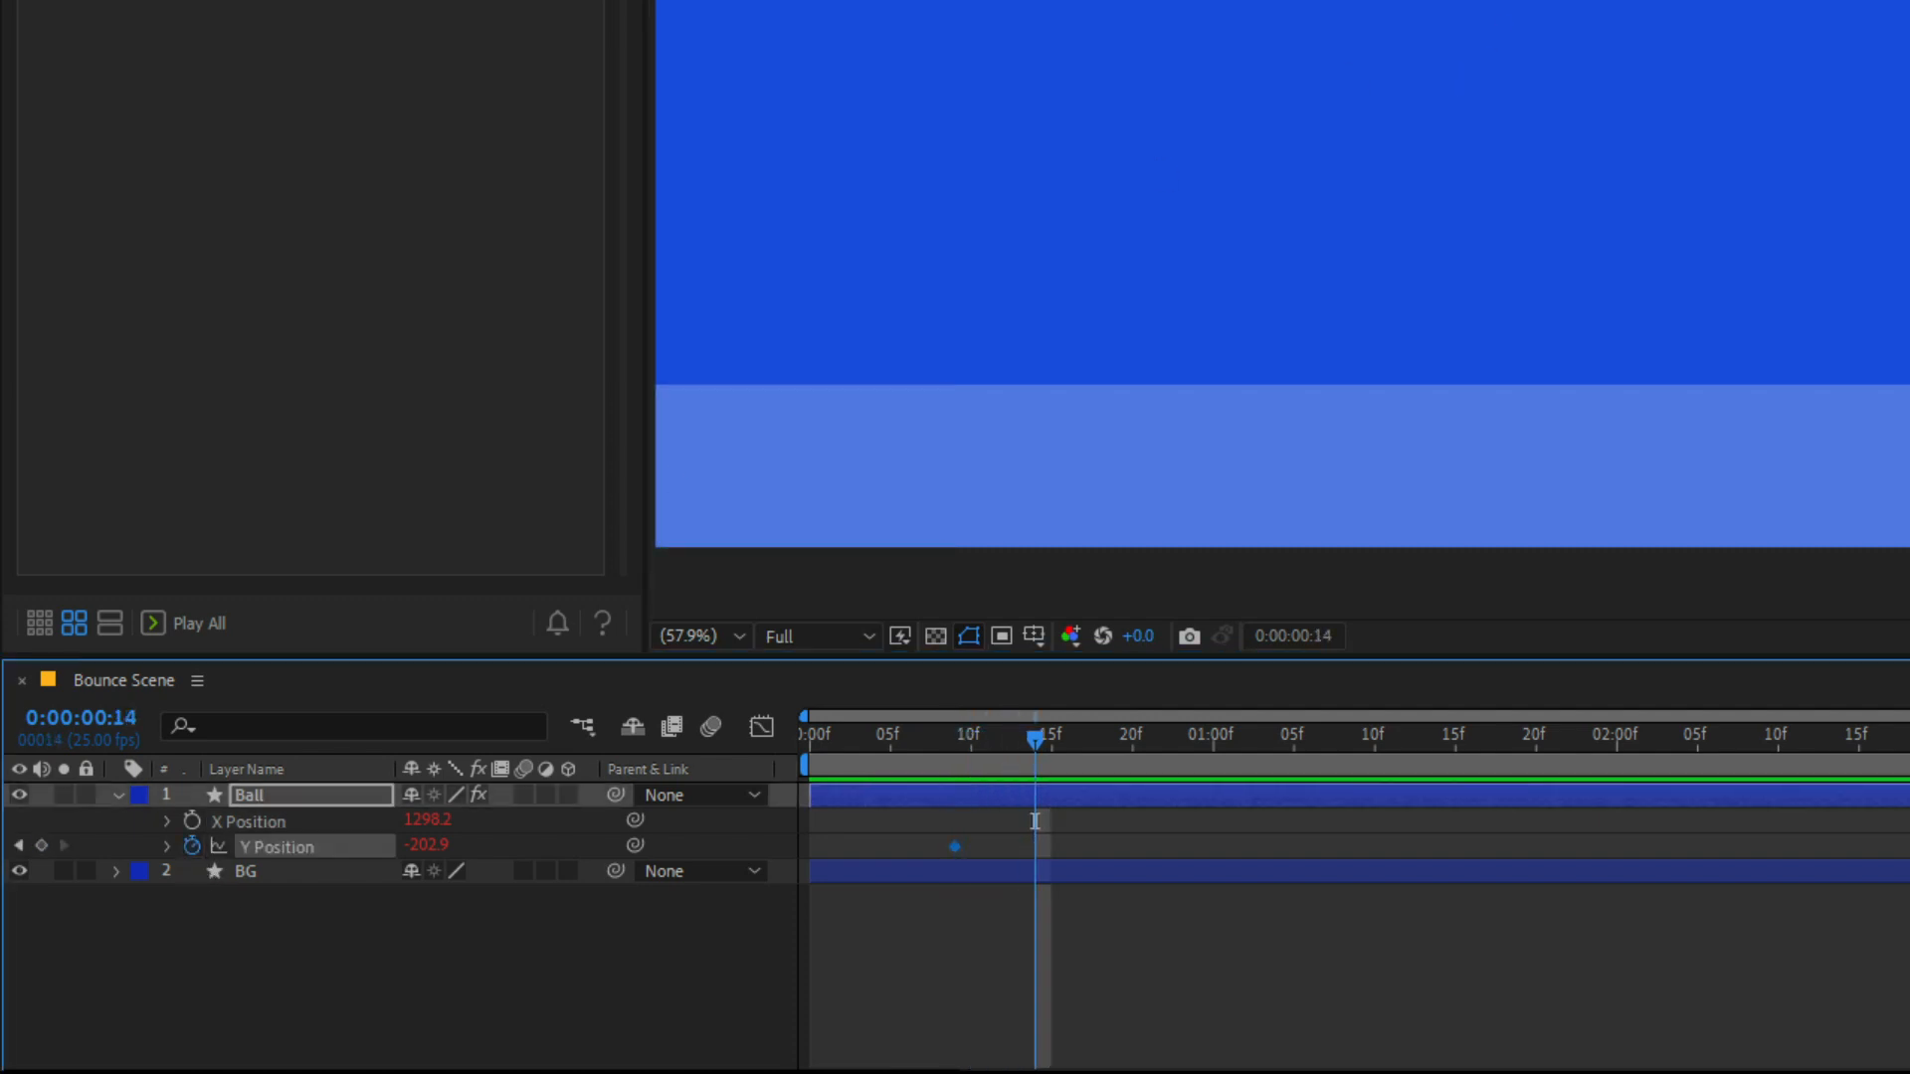
left_click_drag(1727, 0, 1727, 360)
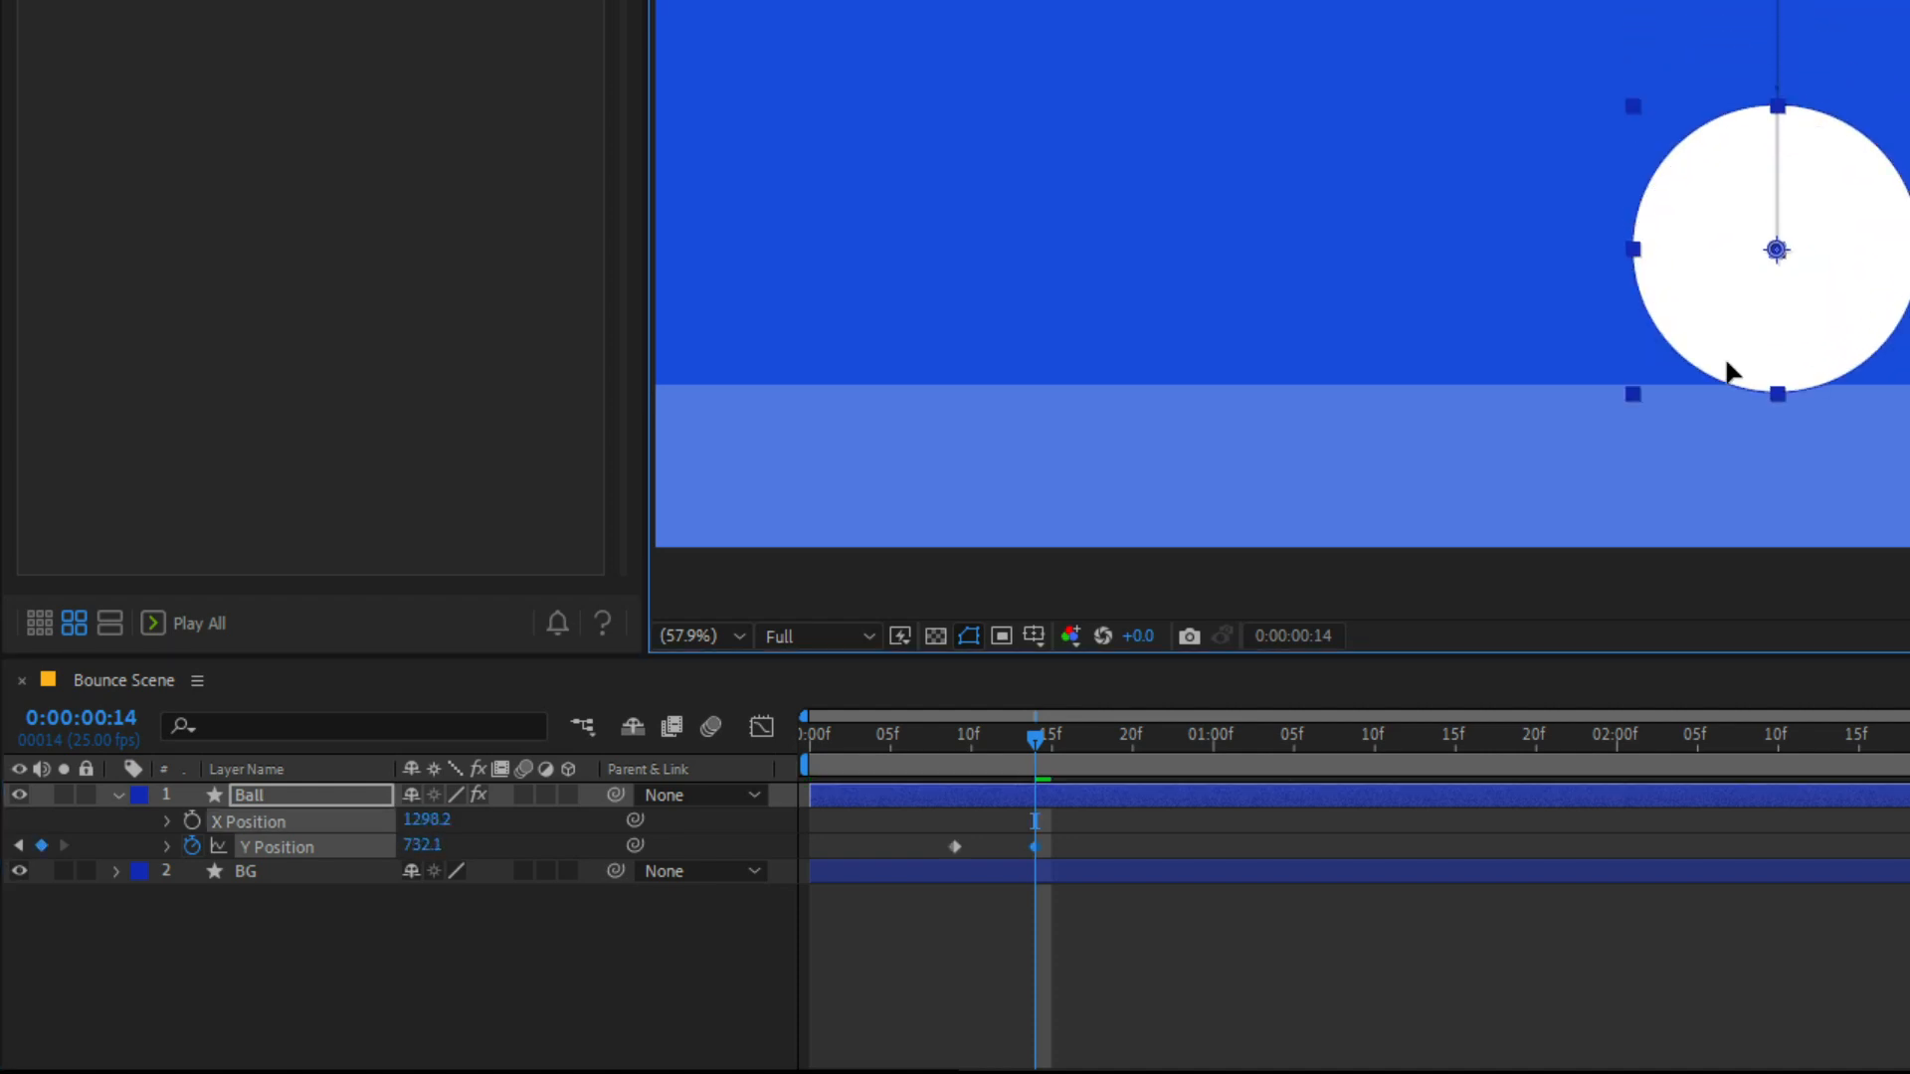
key("space")
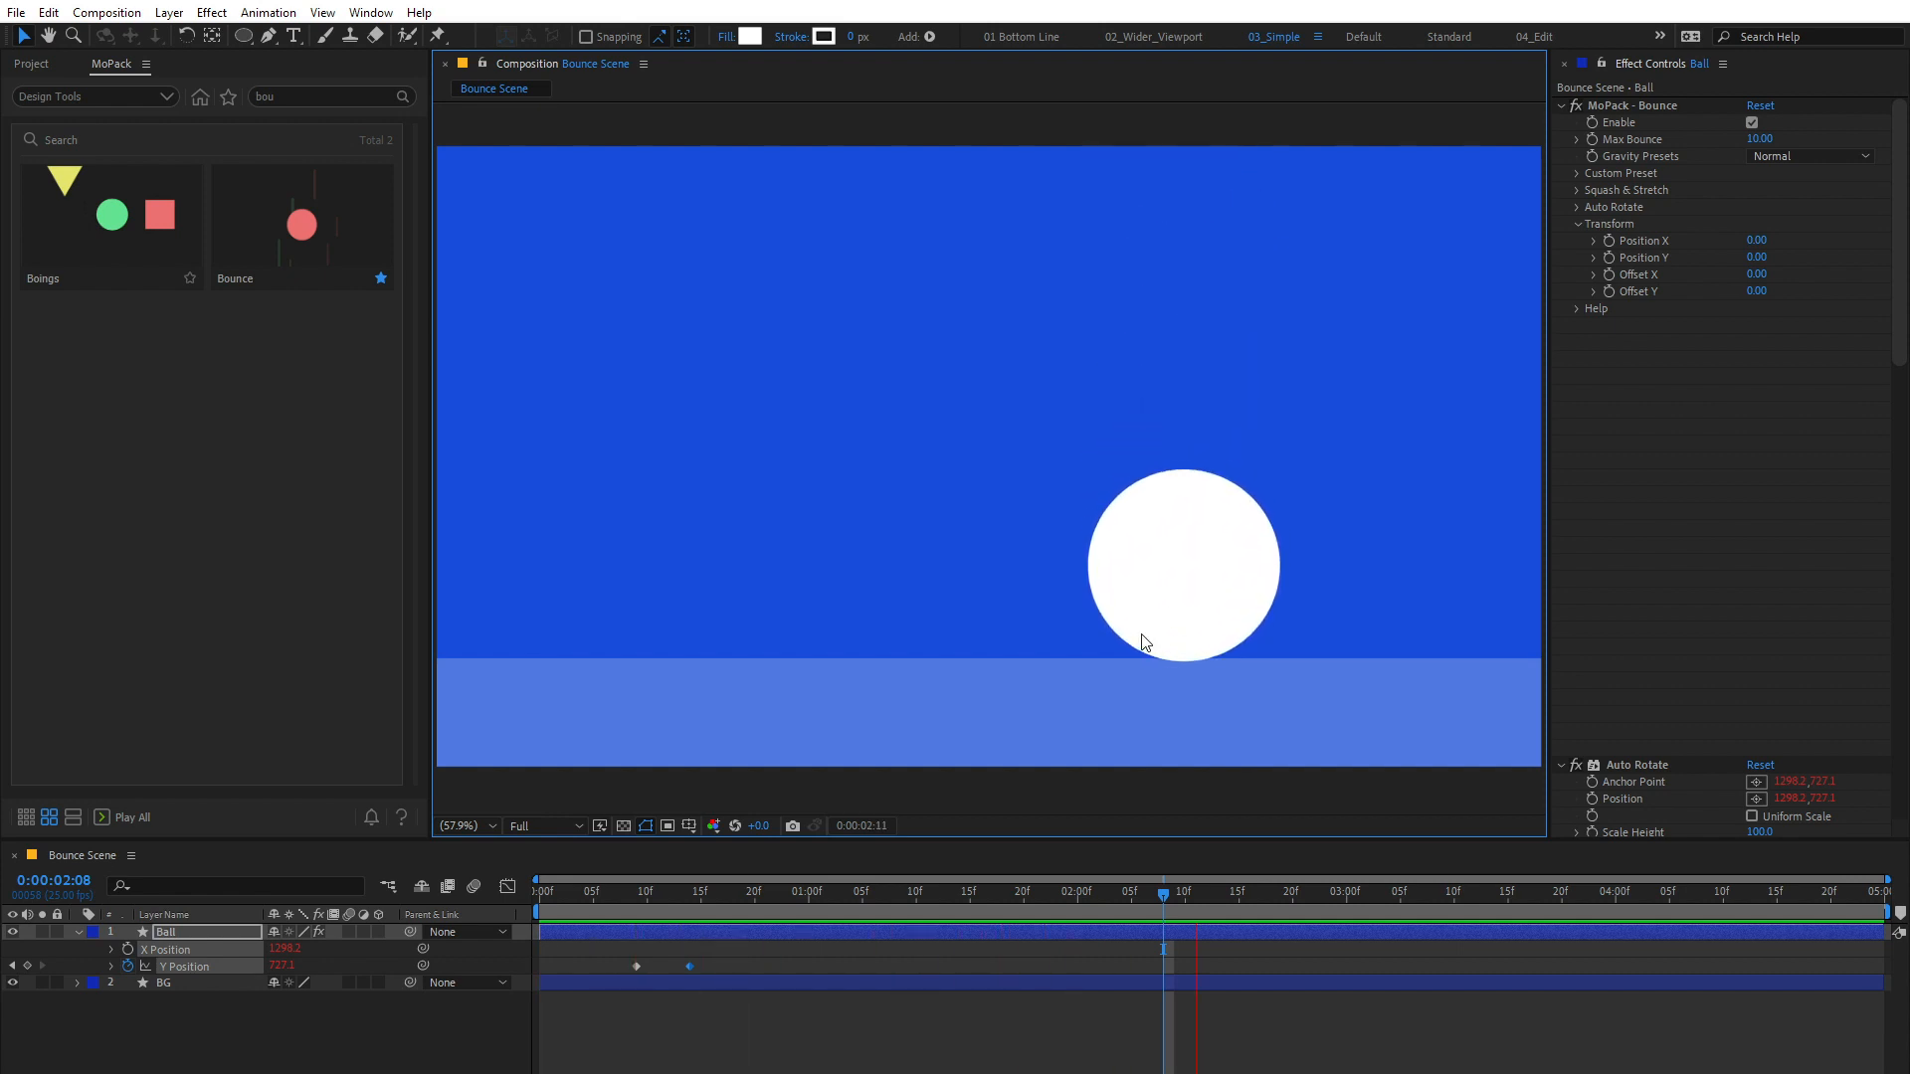
Step: Try the Heavy gravity preset on the ball's Bounce effect and preview the animation
key("space")
left_click(1800, 156)
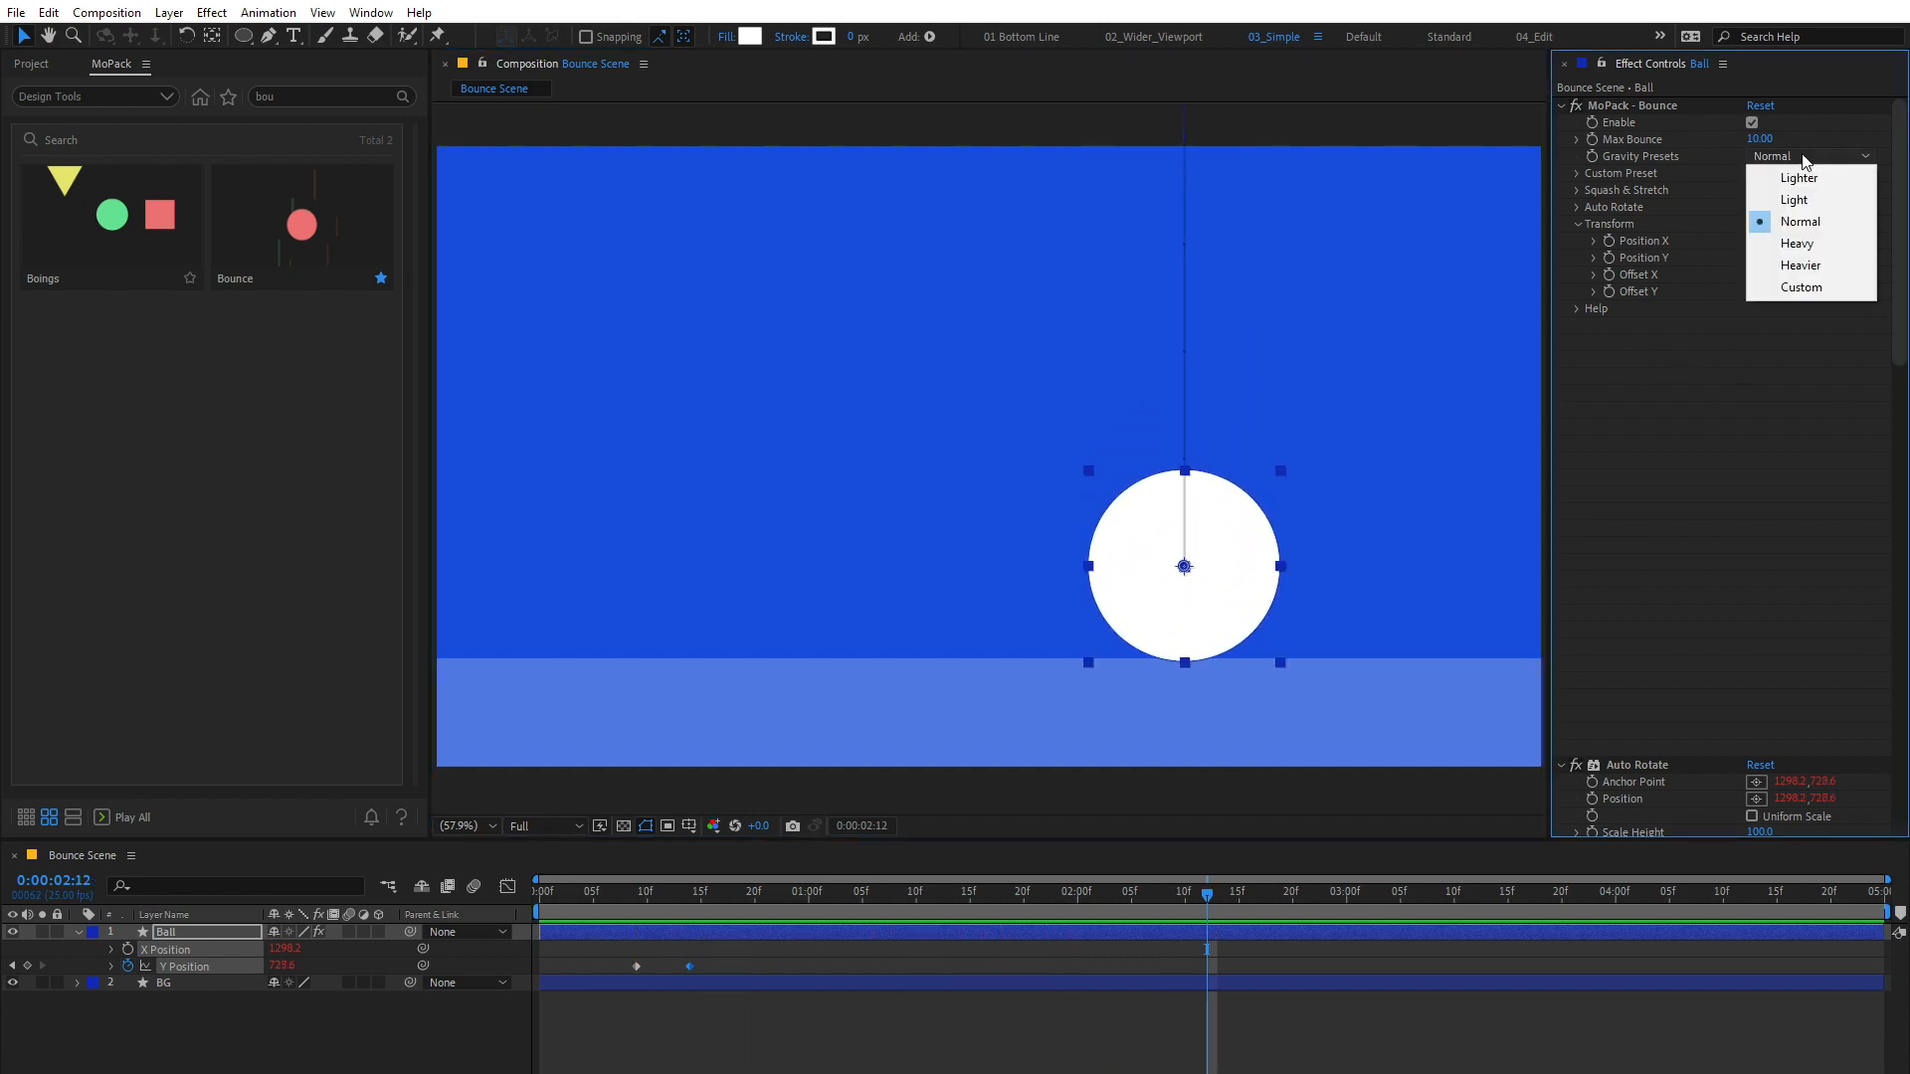
left_click(1795, 243)
key("space")
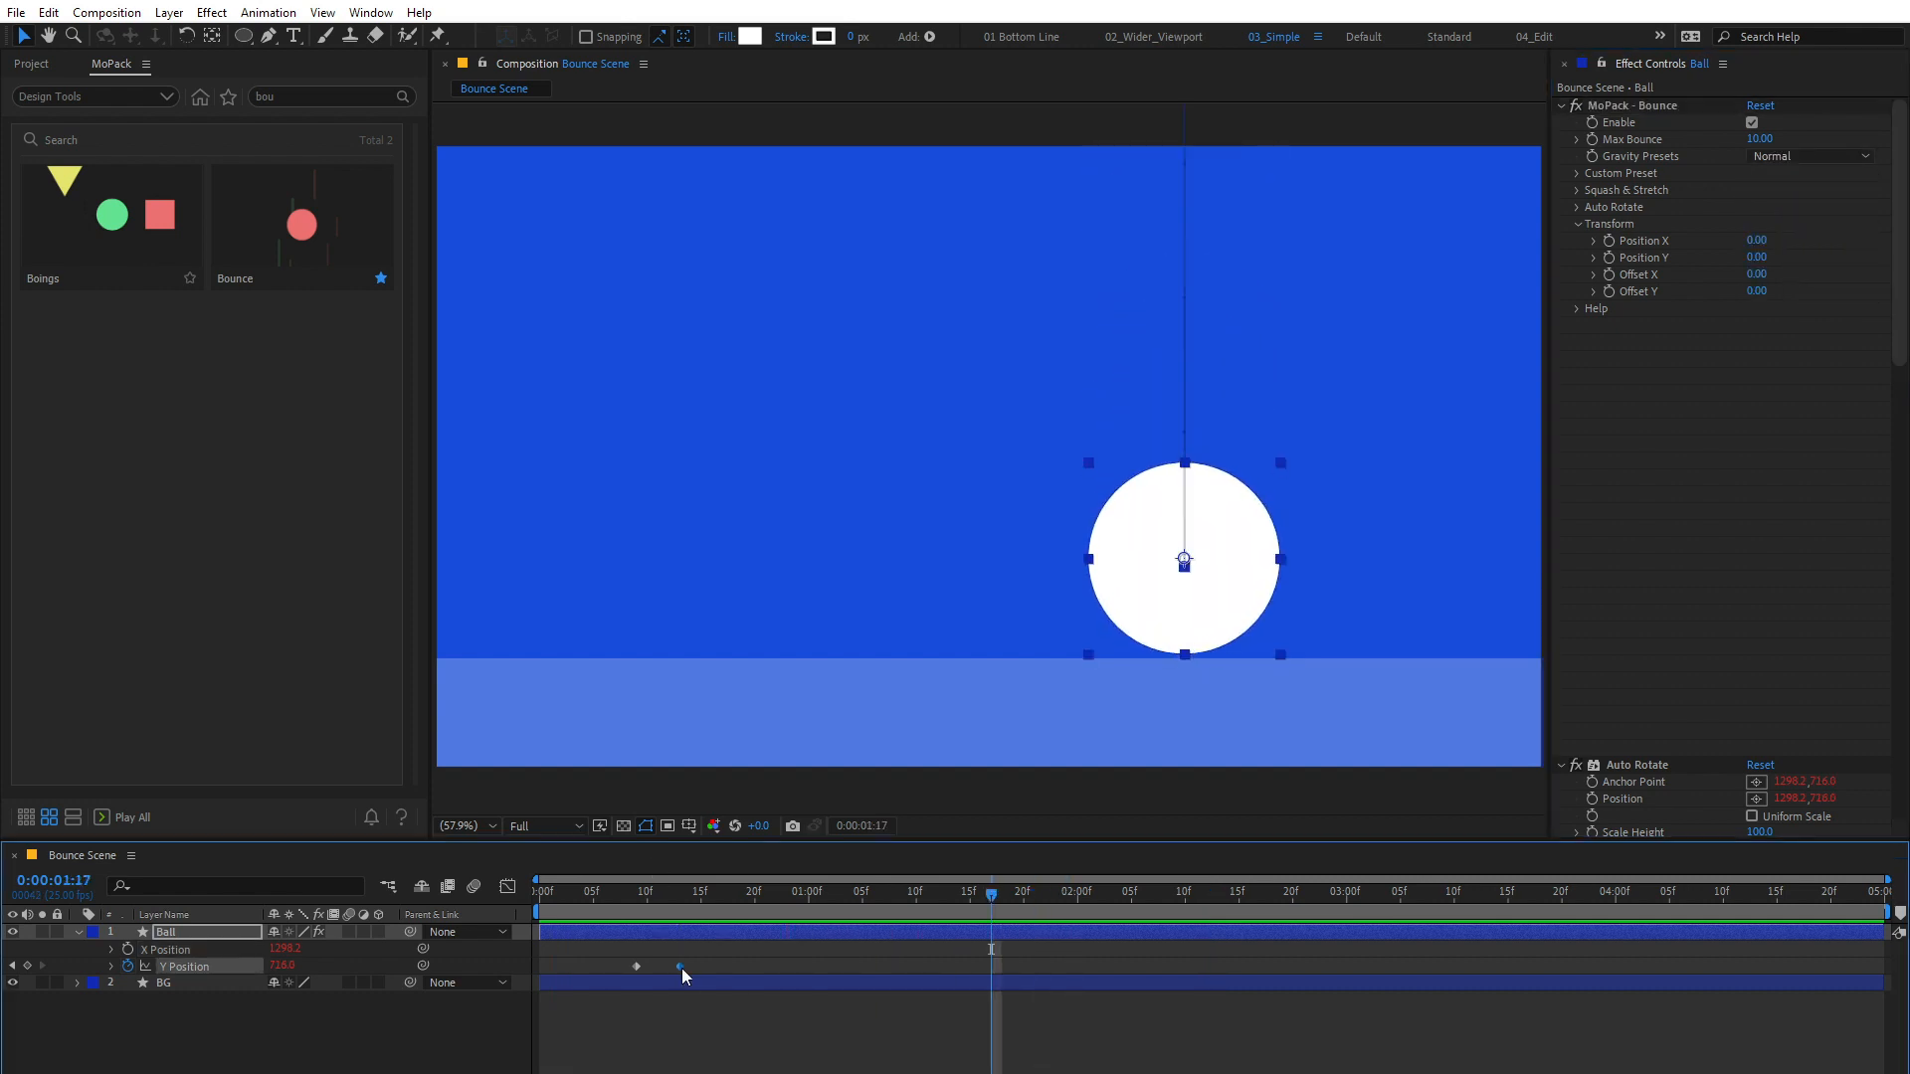
Step: Move the Ball's second Y Position keyframe to about frame 16 and preview the slower fall from frame 5
left_click_drag(682, 969, 713, 969)
left_click(591, 891)
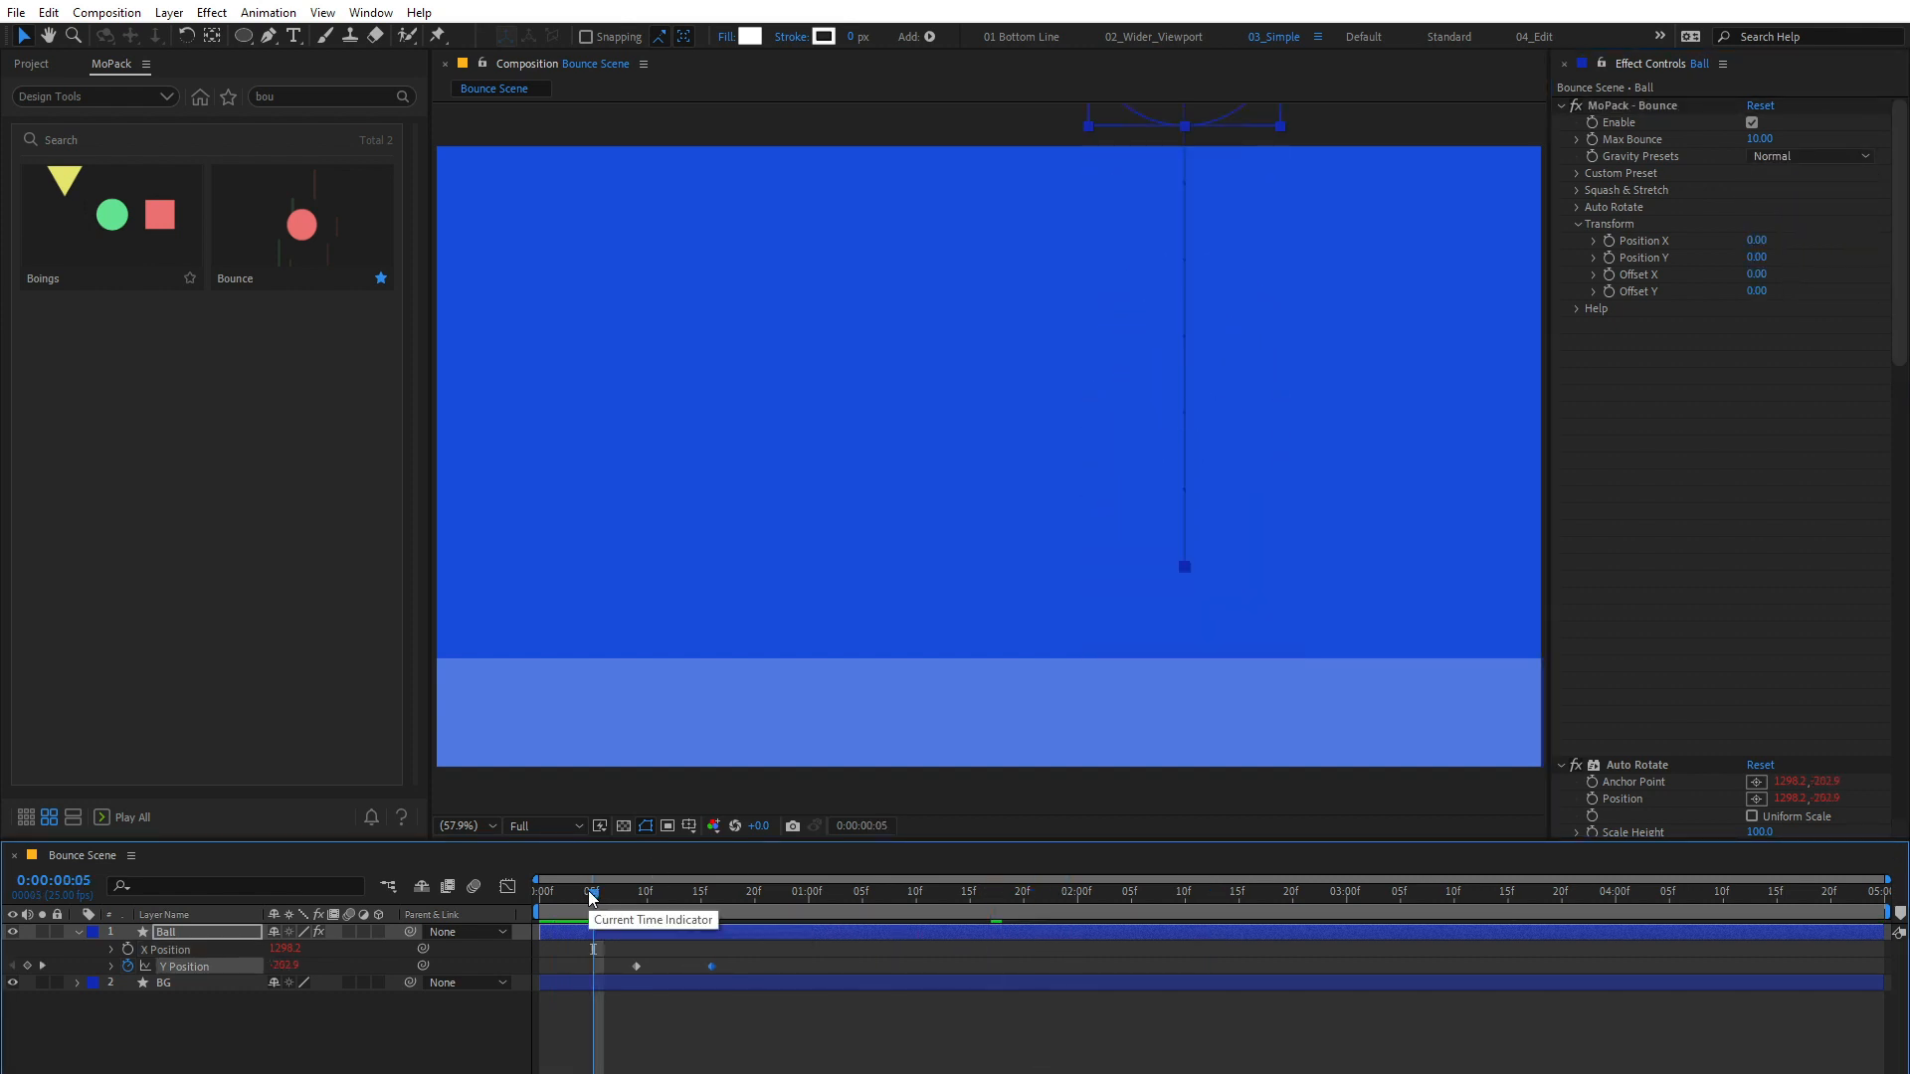
key("space")
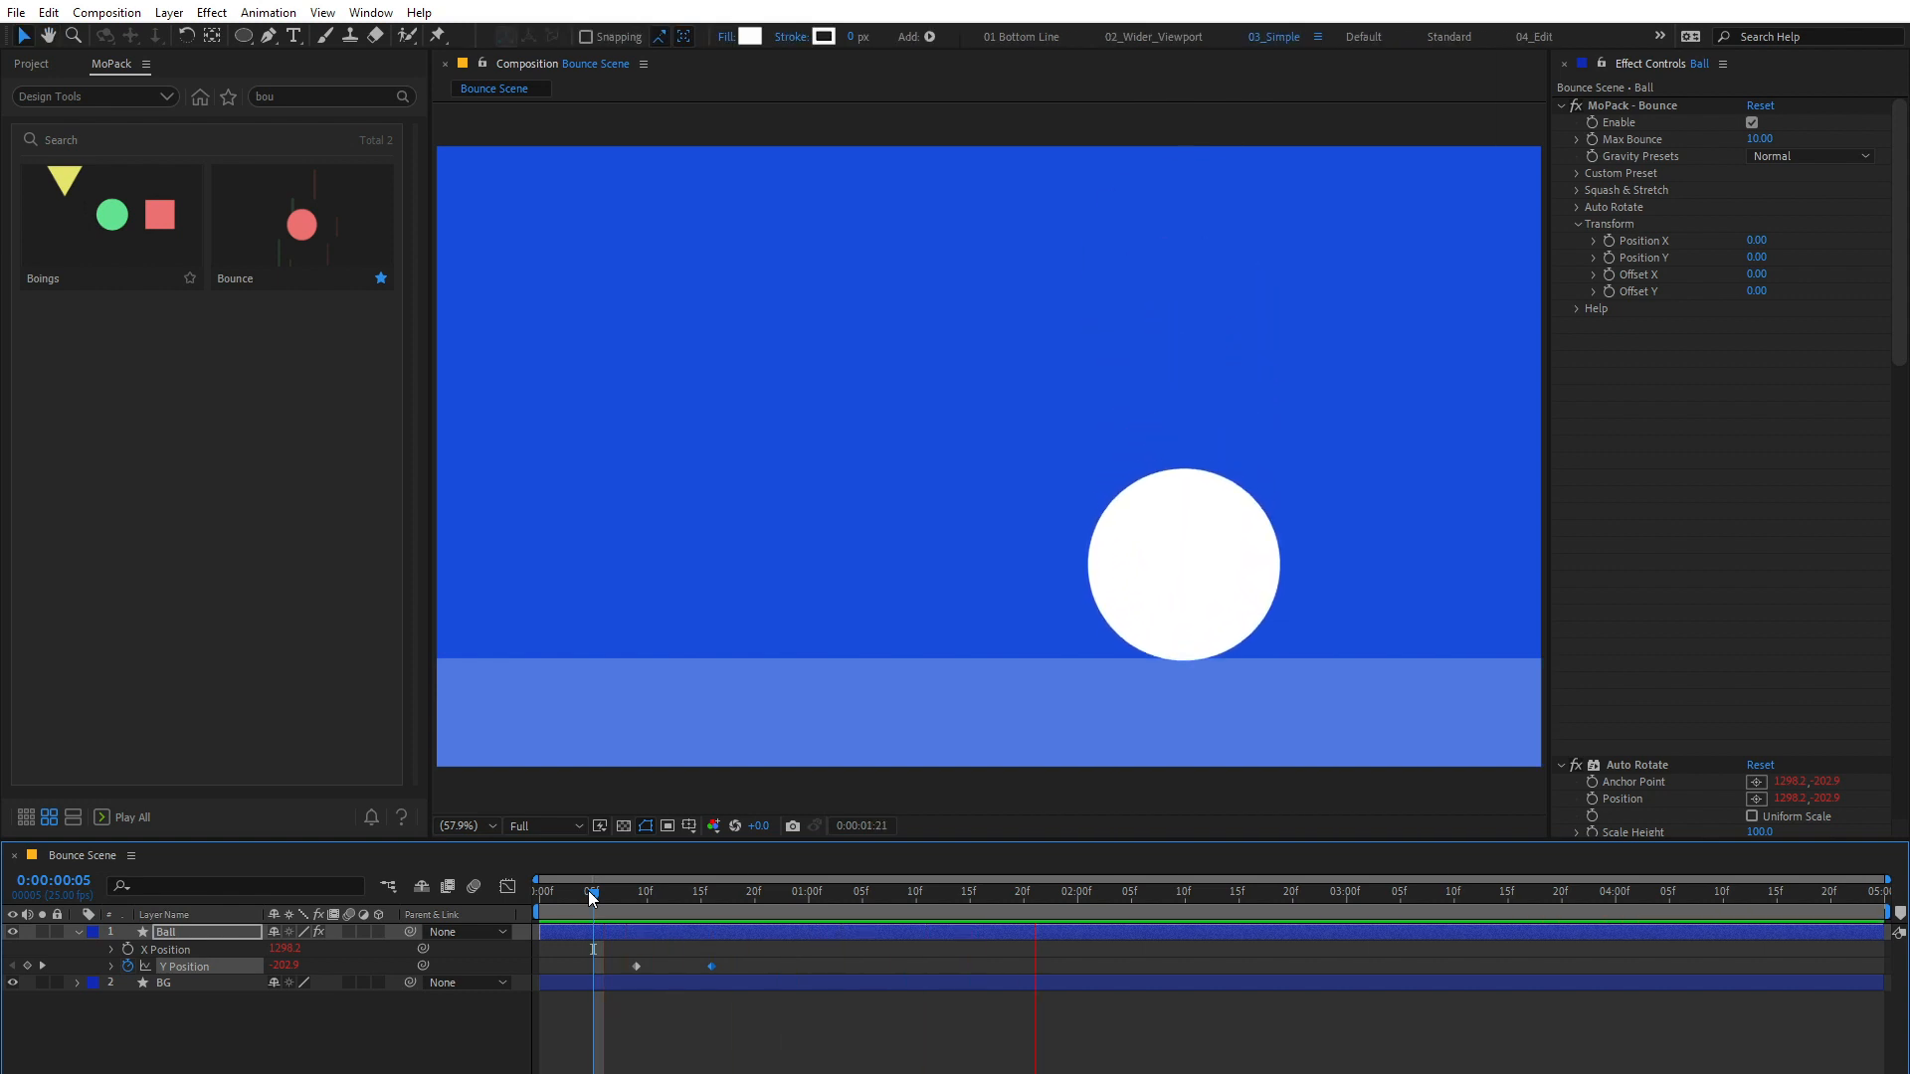
key("space")
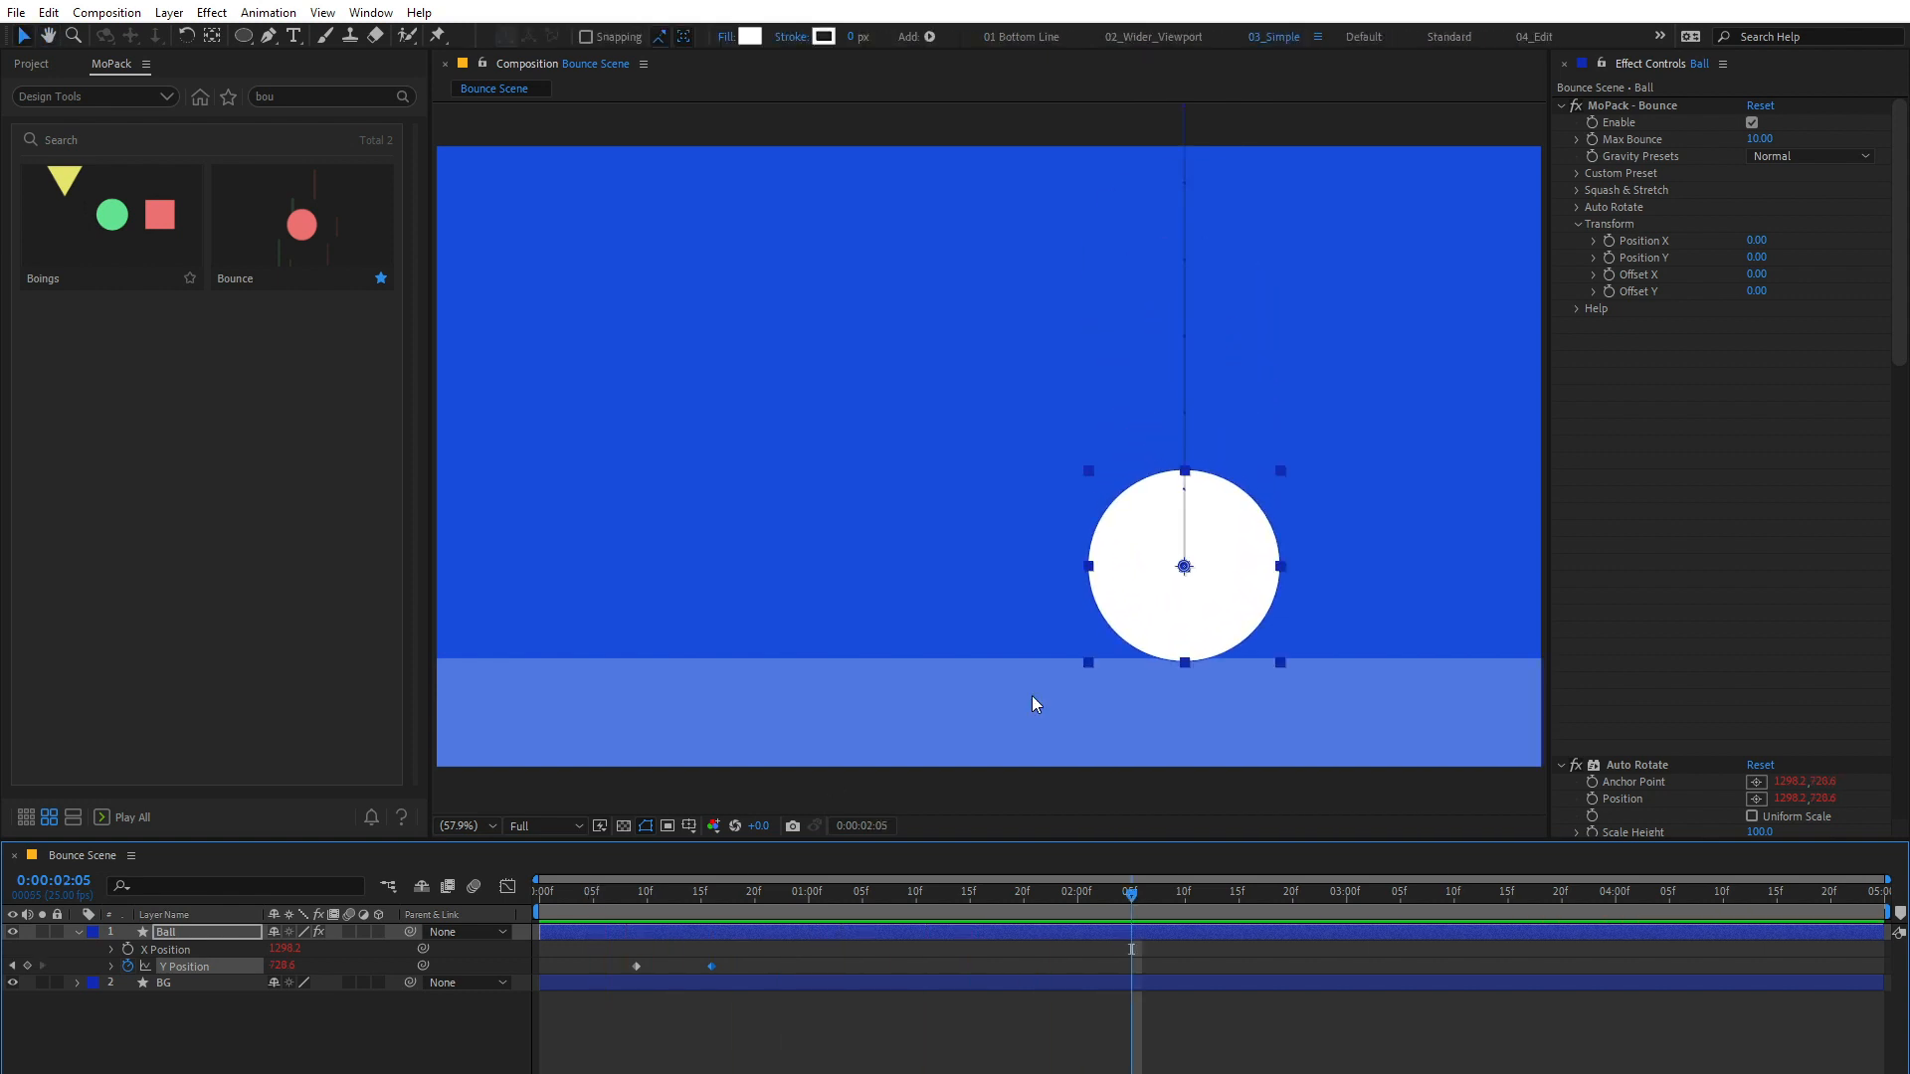
left_click(1632, 109)
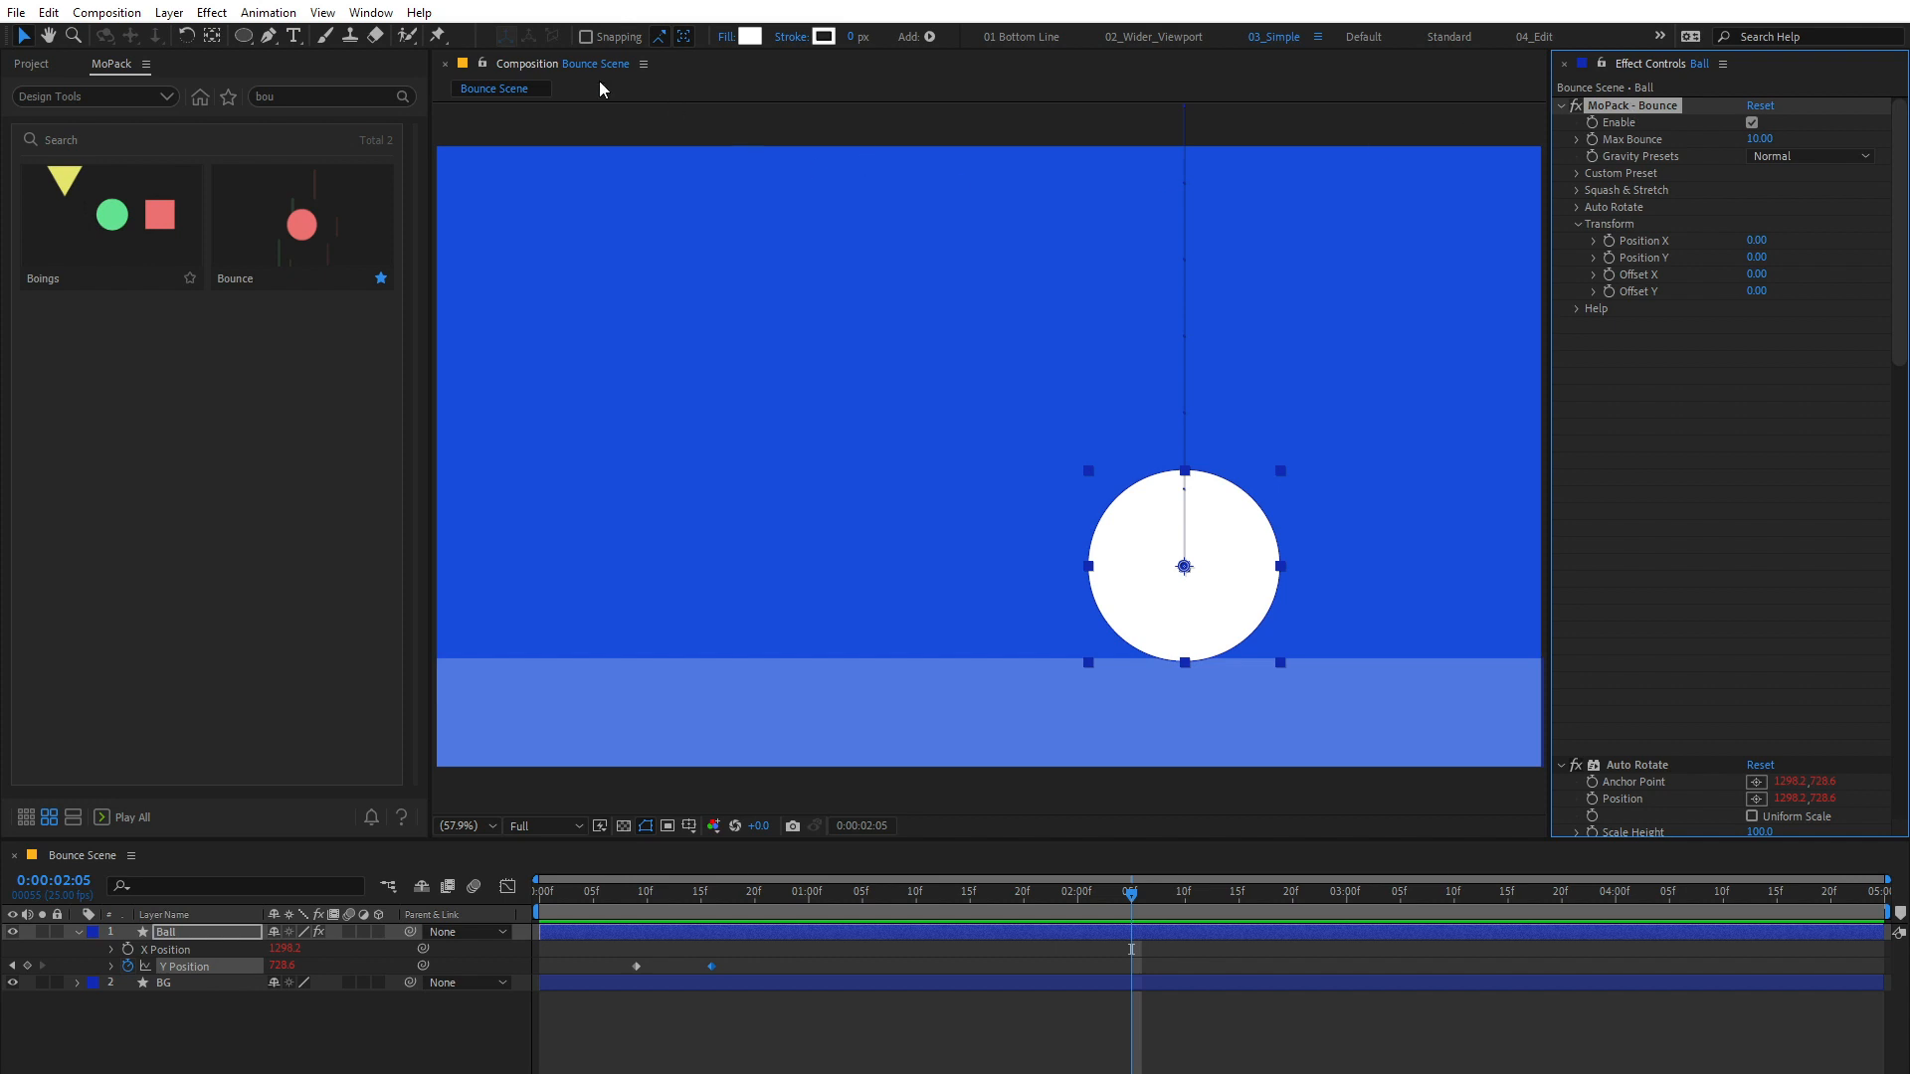
left_click(371, 12)
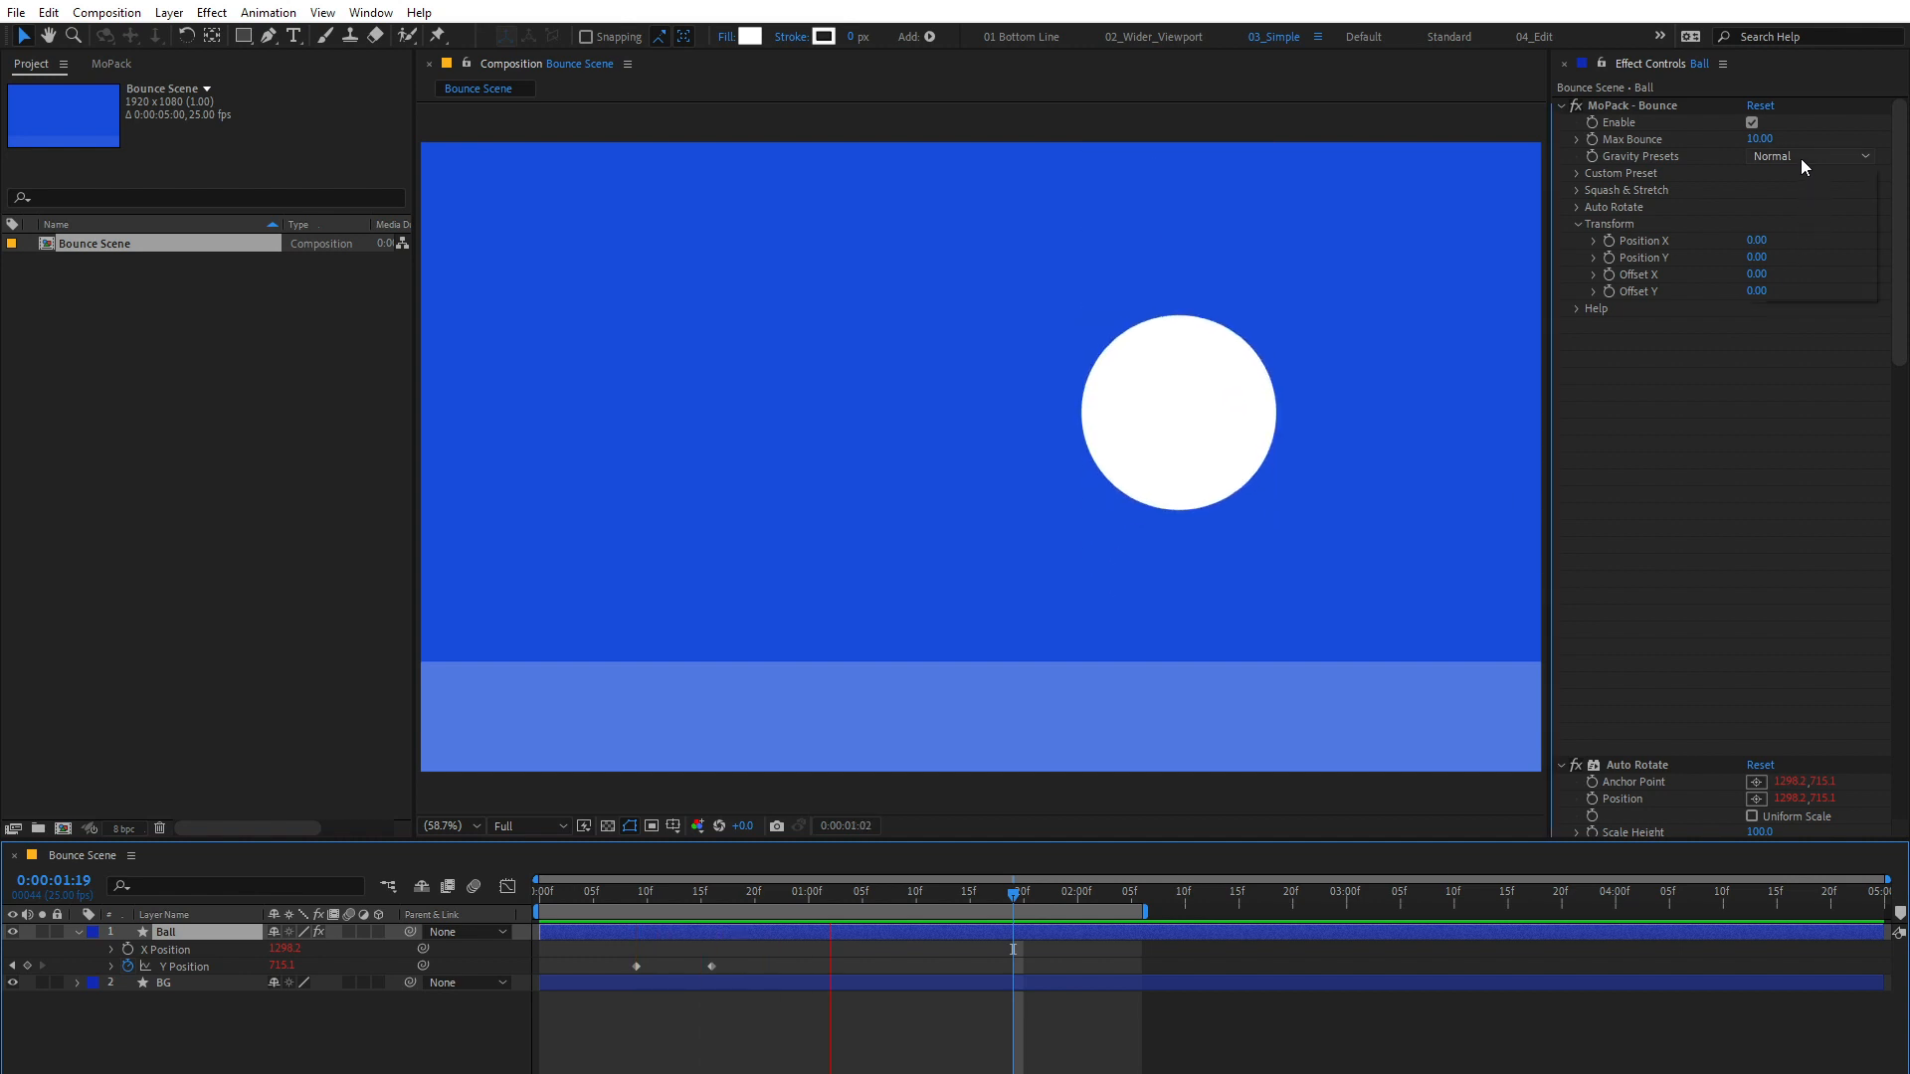
Step: Try the Lighter gravity preset and a heavier one on the ball's Bounce effect
left_click(1801, 158)
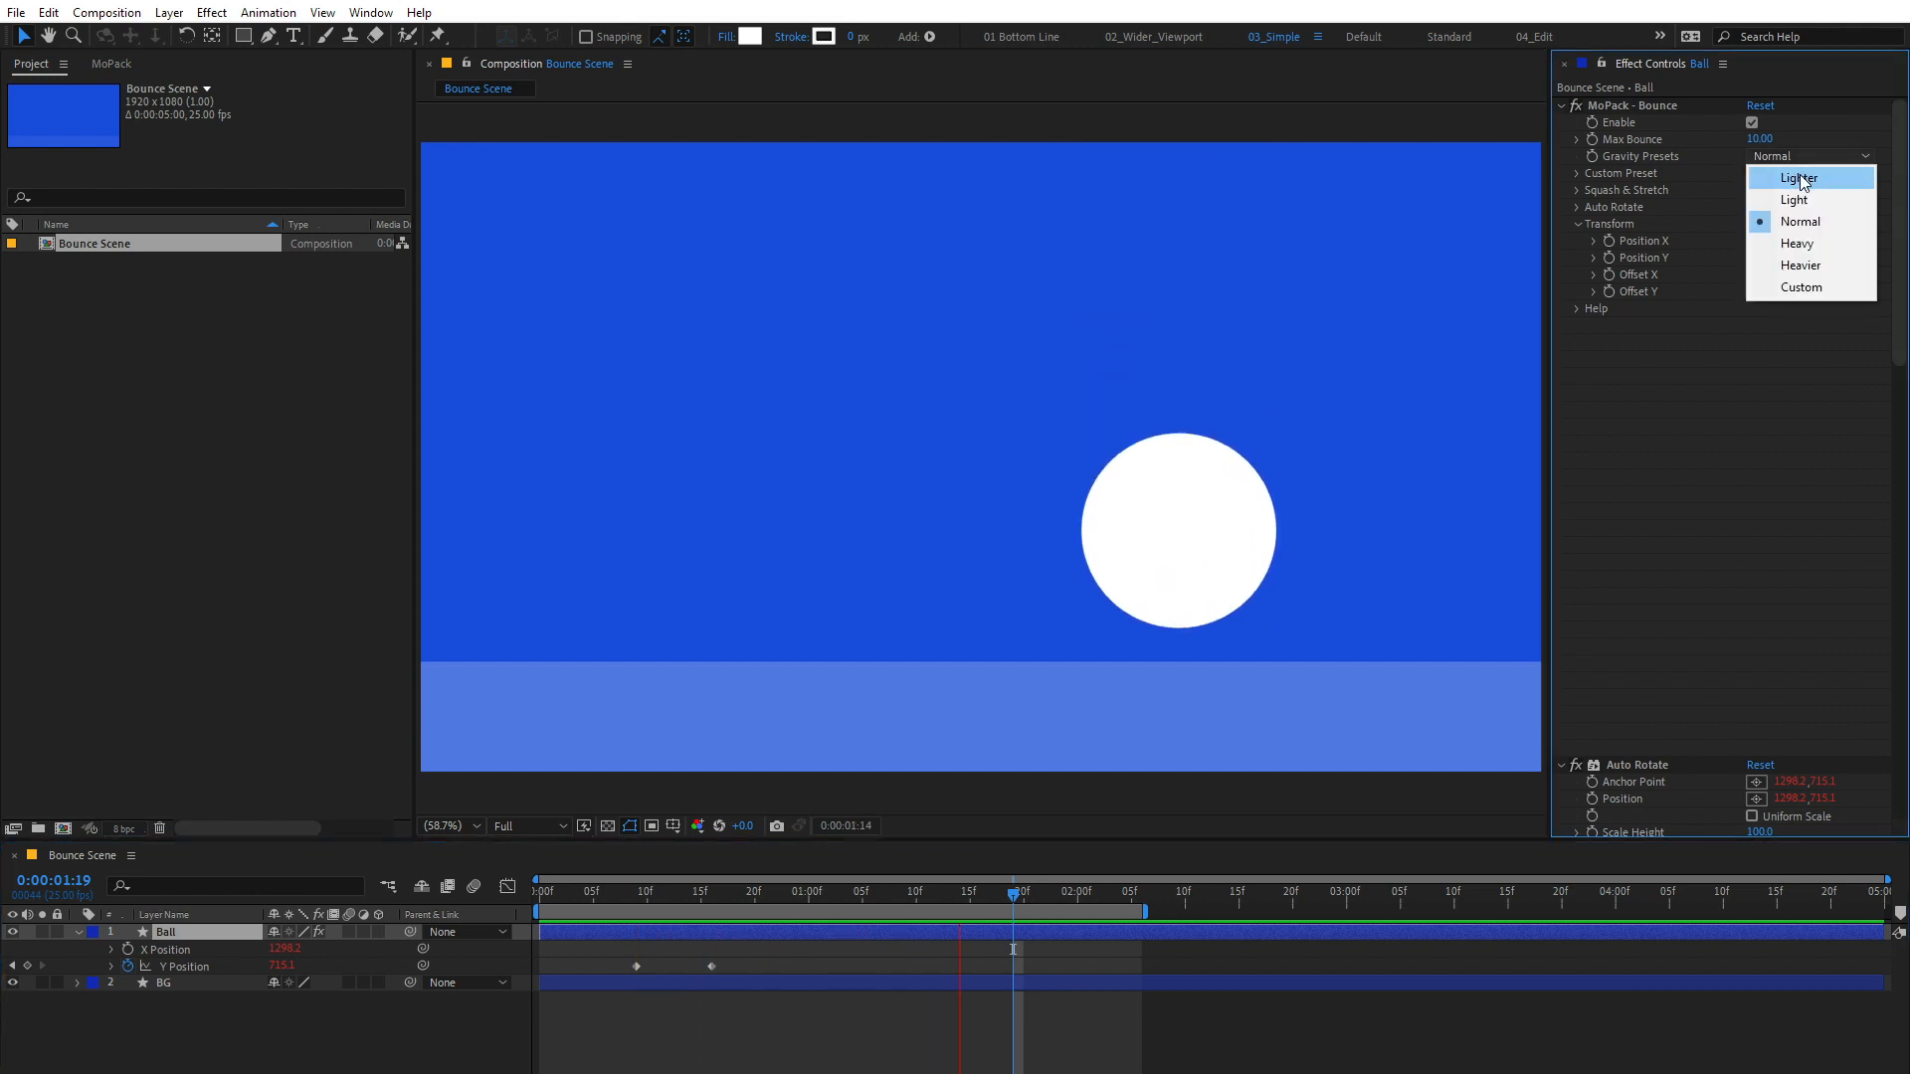
left_click(1800, 177)
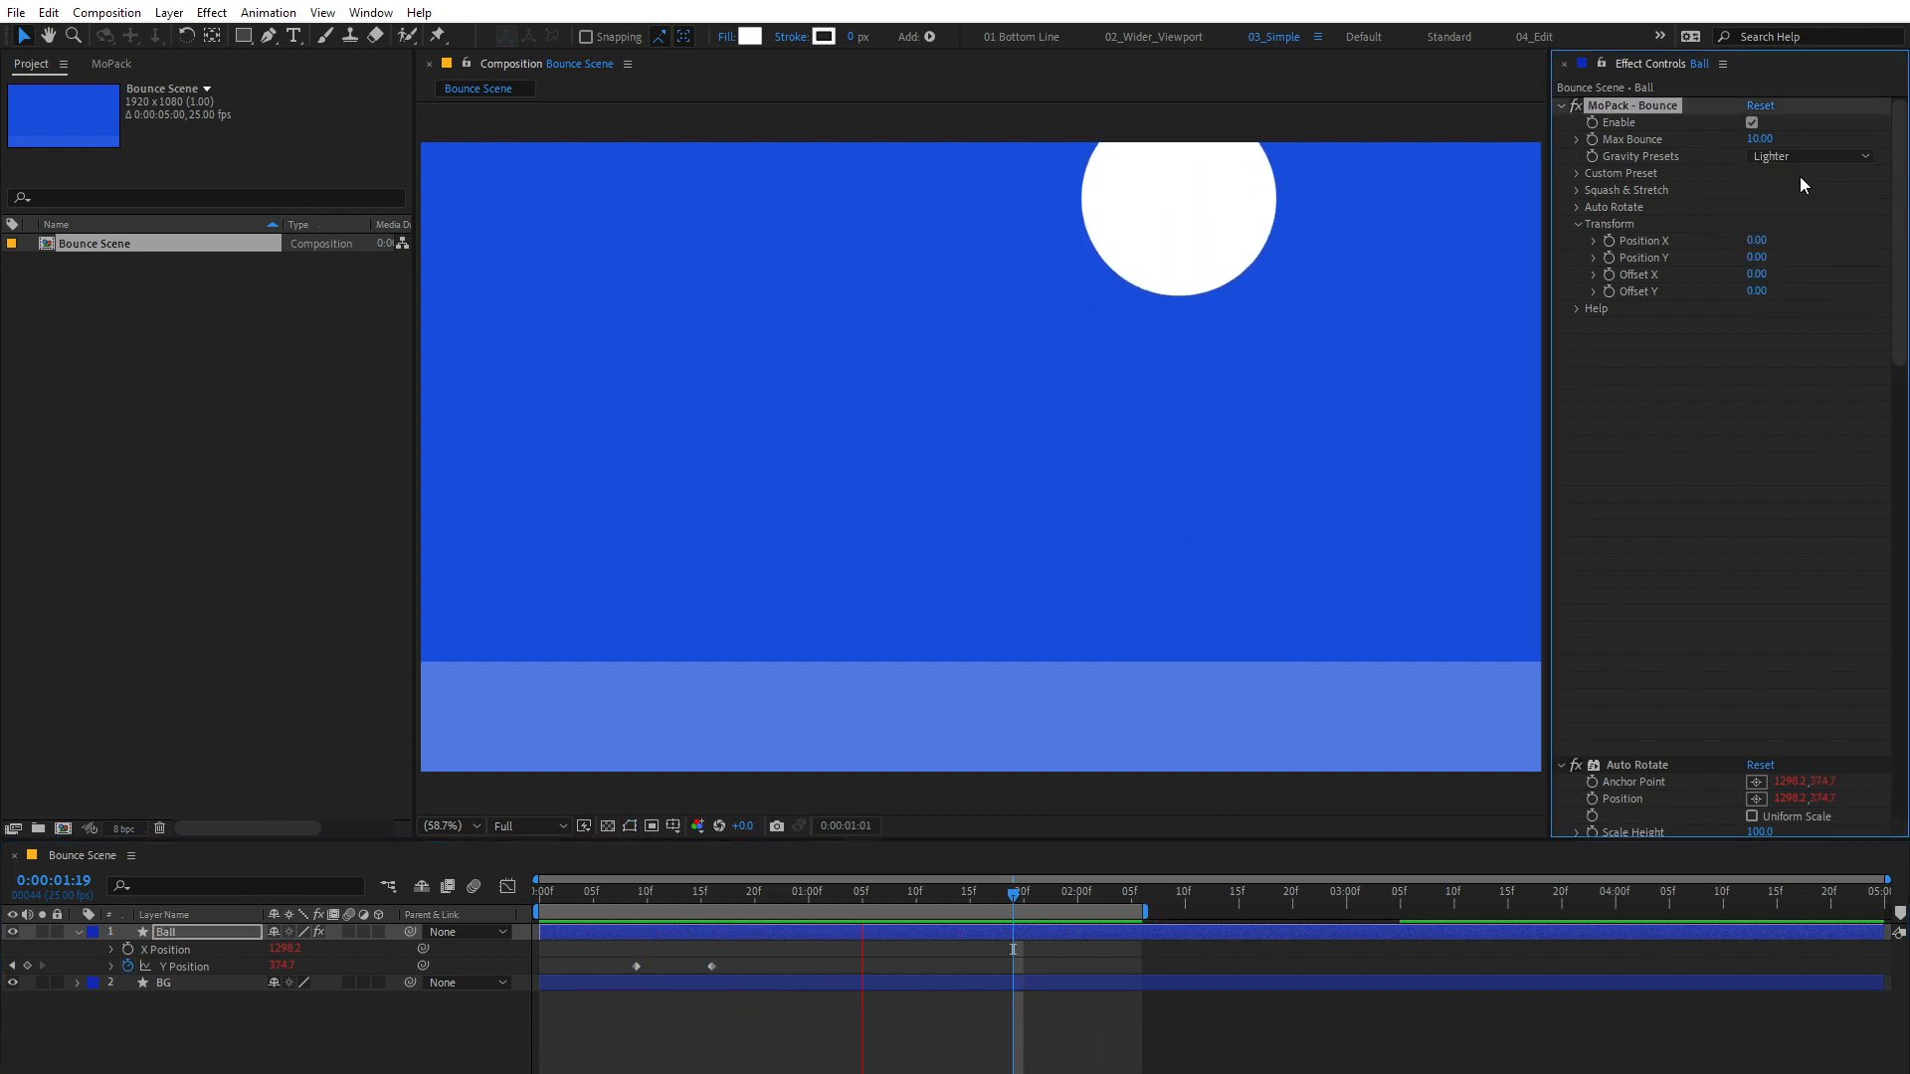
left_click(1805, 158)
left_click(1799, 257)
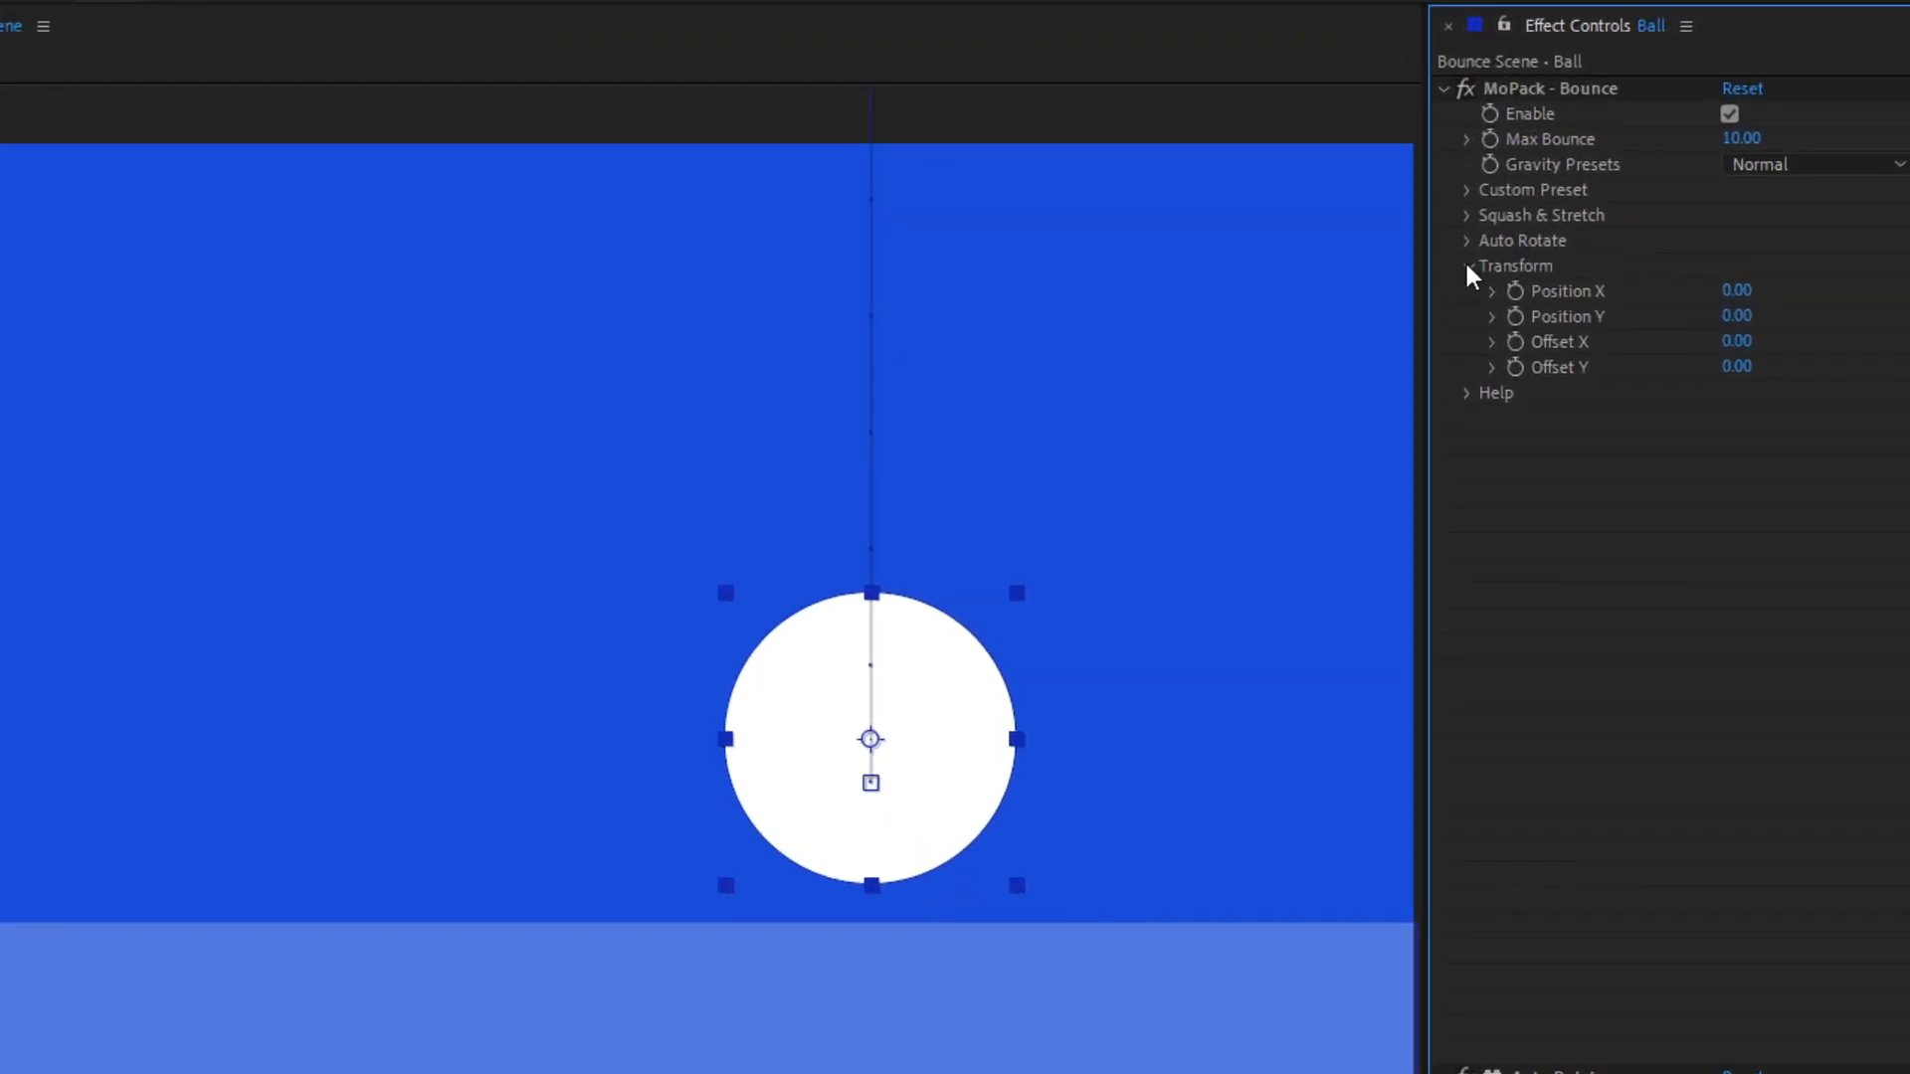
Step: Collapse the Bounce effect's Transform group and toggle its Enable option off and back on
left_click(1577, 223)
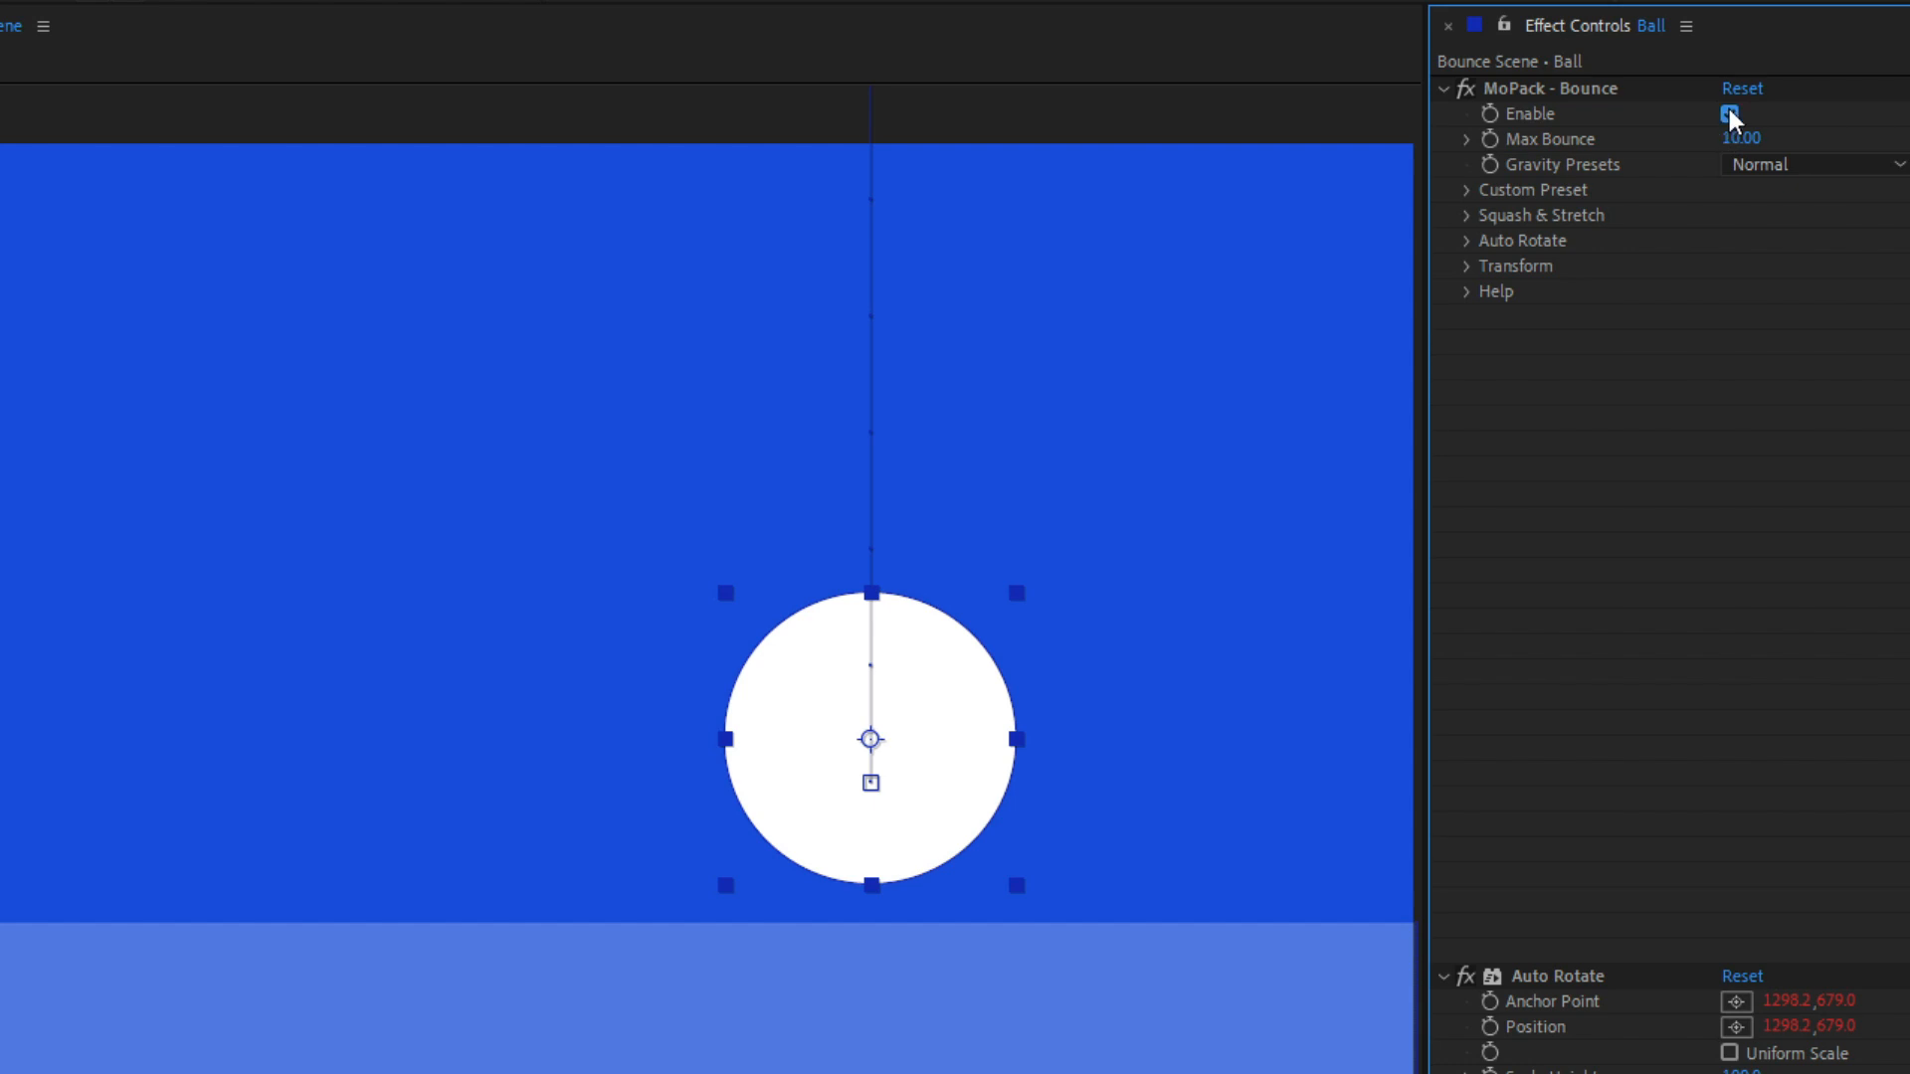
left_click(1730, 111)
left_click(1730, 111)
left_click(1730, 112)
left_click(1730, 111)
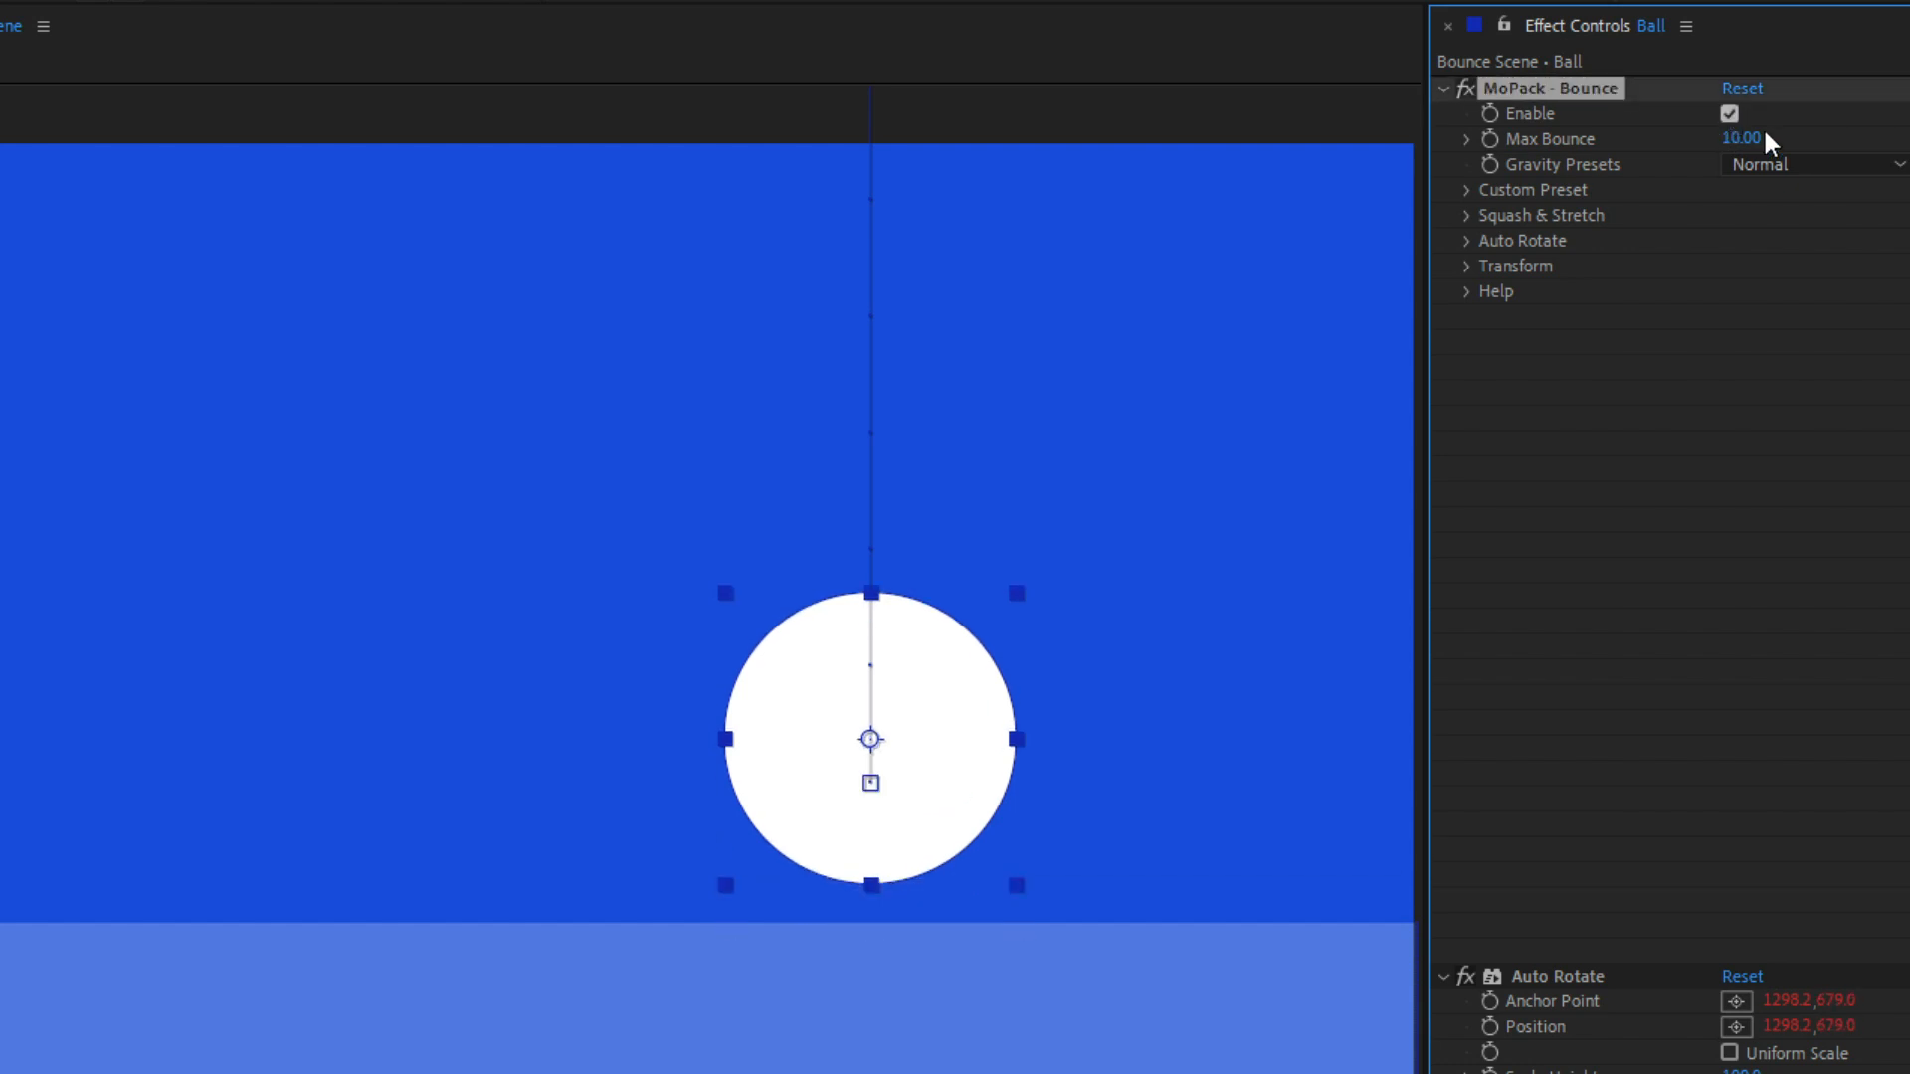
Step: Try a Max Bounce of 1 on the Bounce effect and set it back to 10
left_click(1748, 137)
type("1")
key("Return")
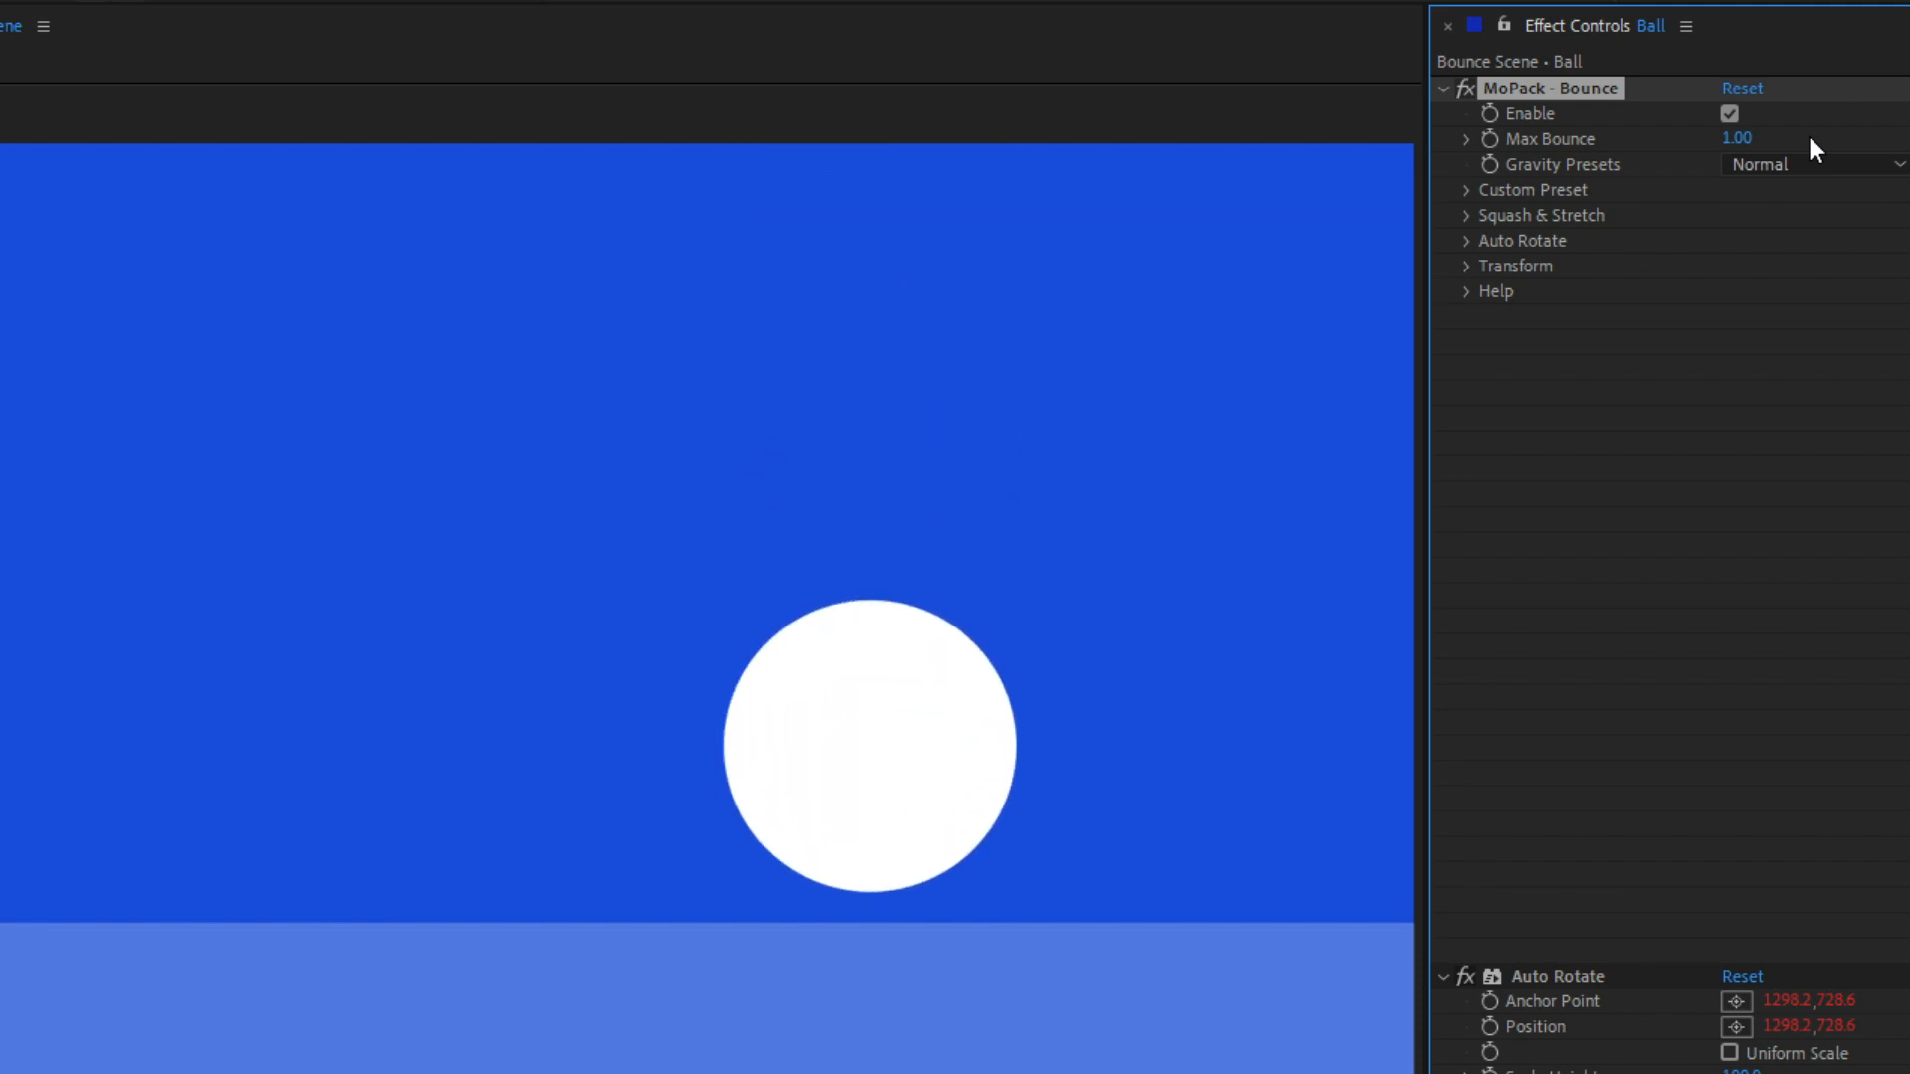
left_click(1748, 138)
type("10")
Step: Set the Bounce effect's gravity preset to Light
left_click(1769, 165)
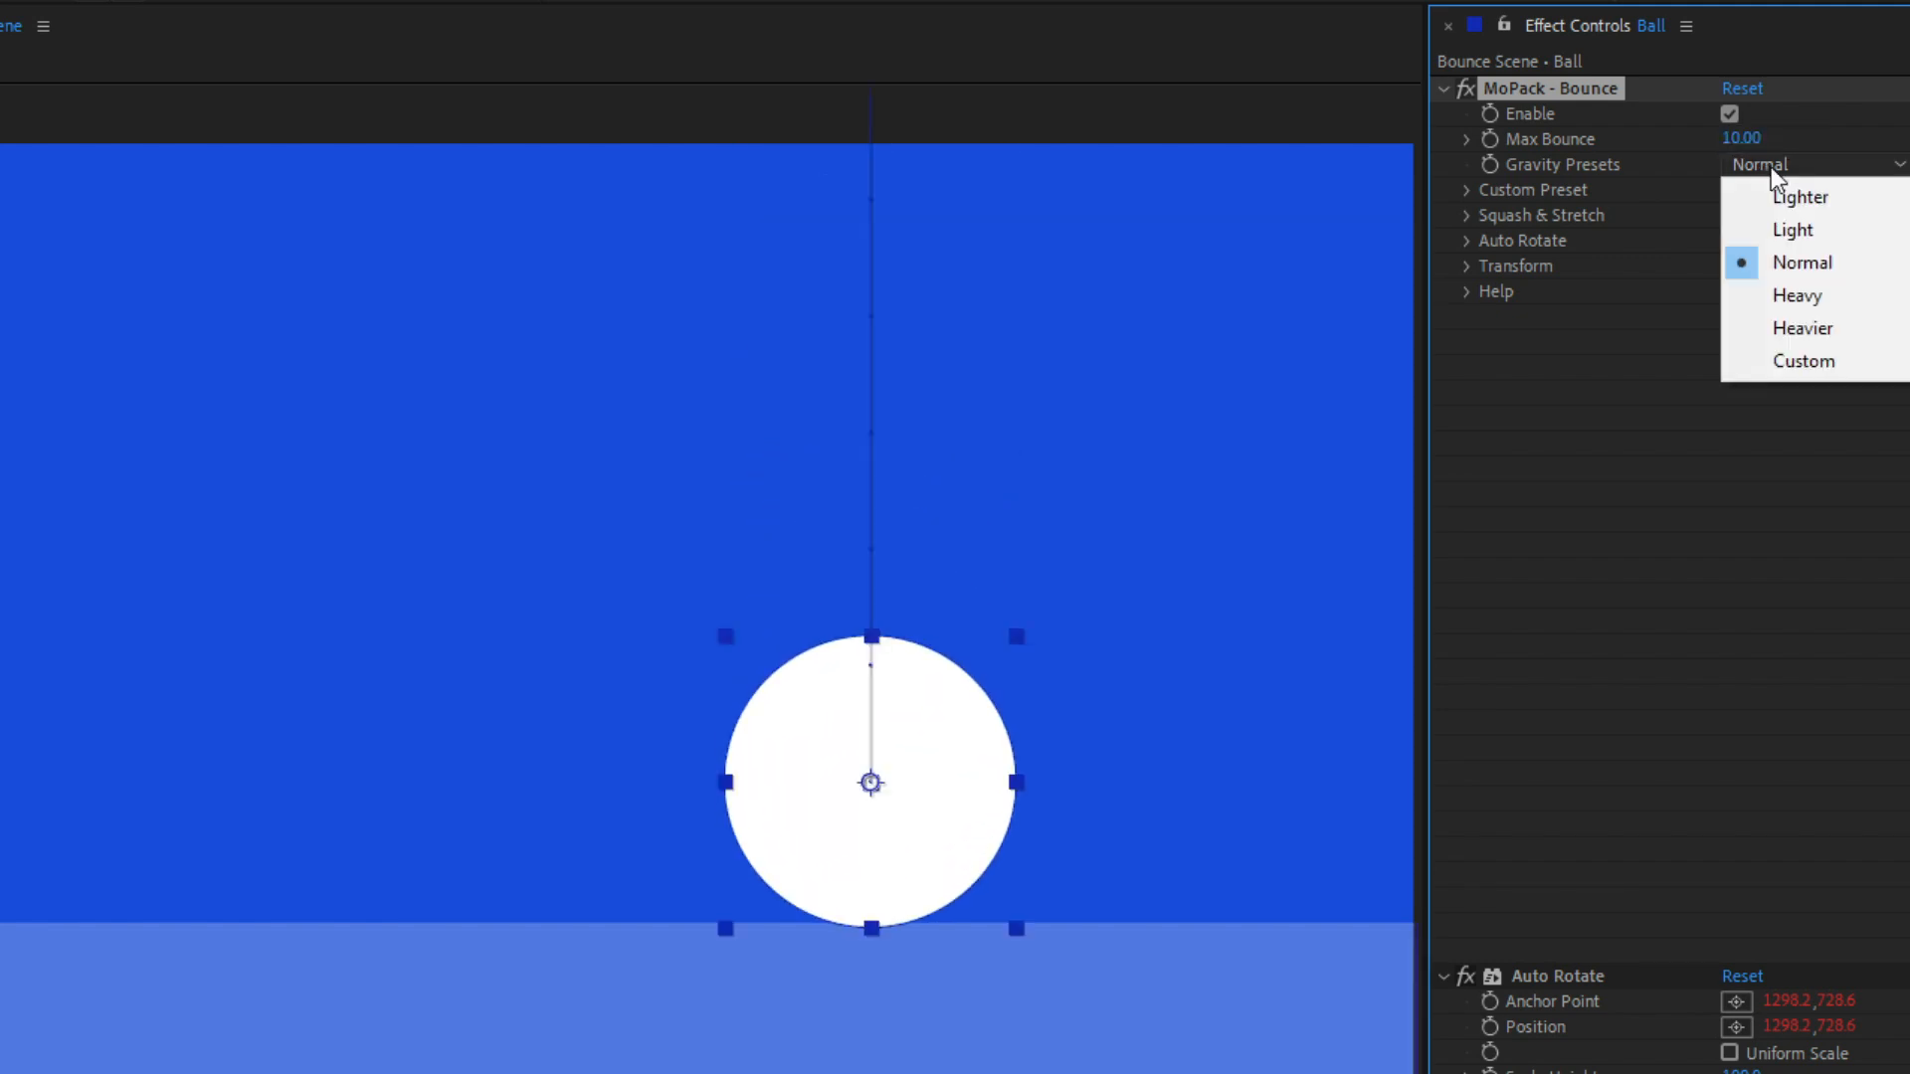
left_click(1771, 222)
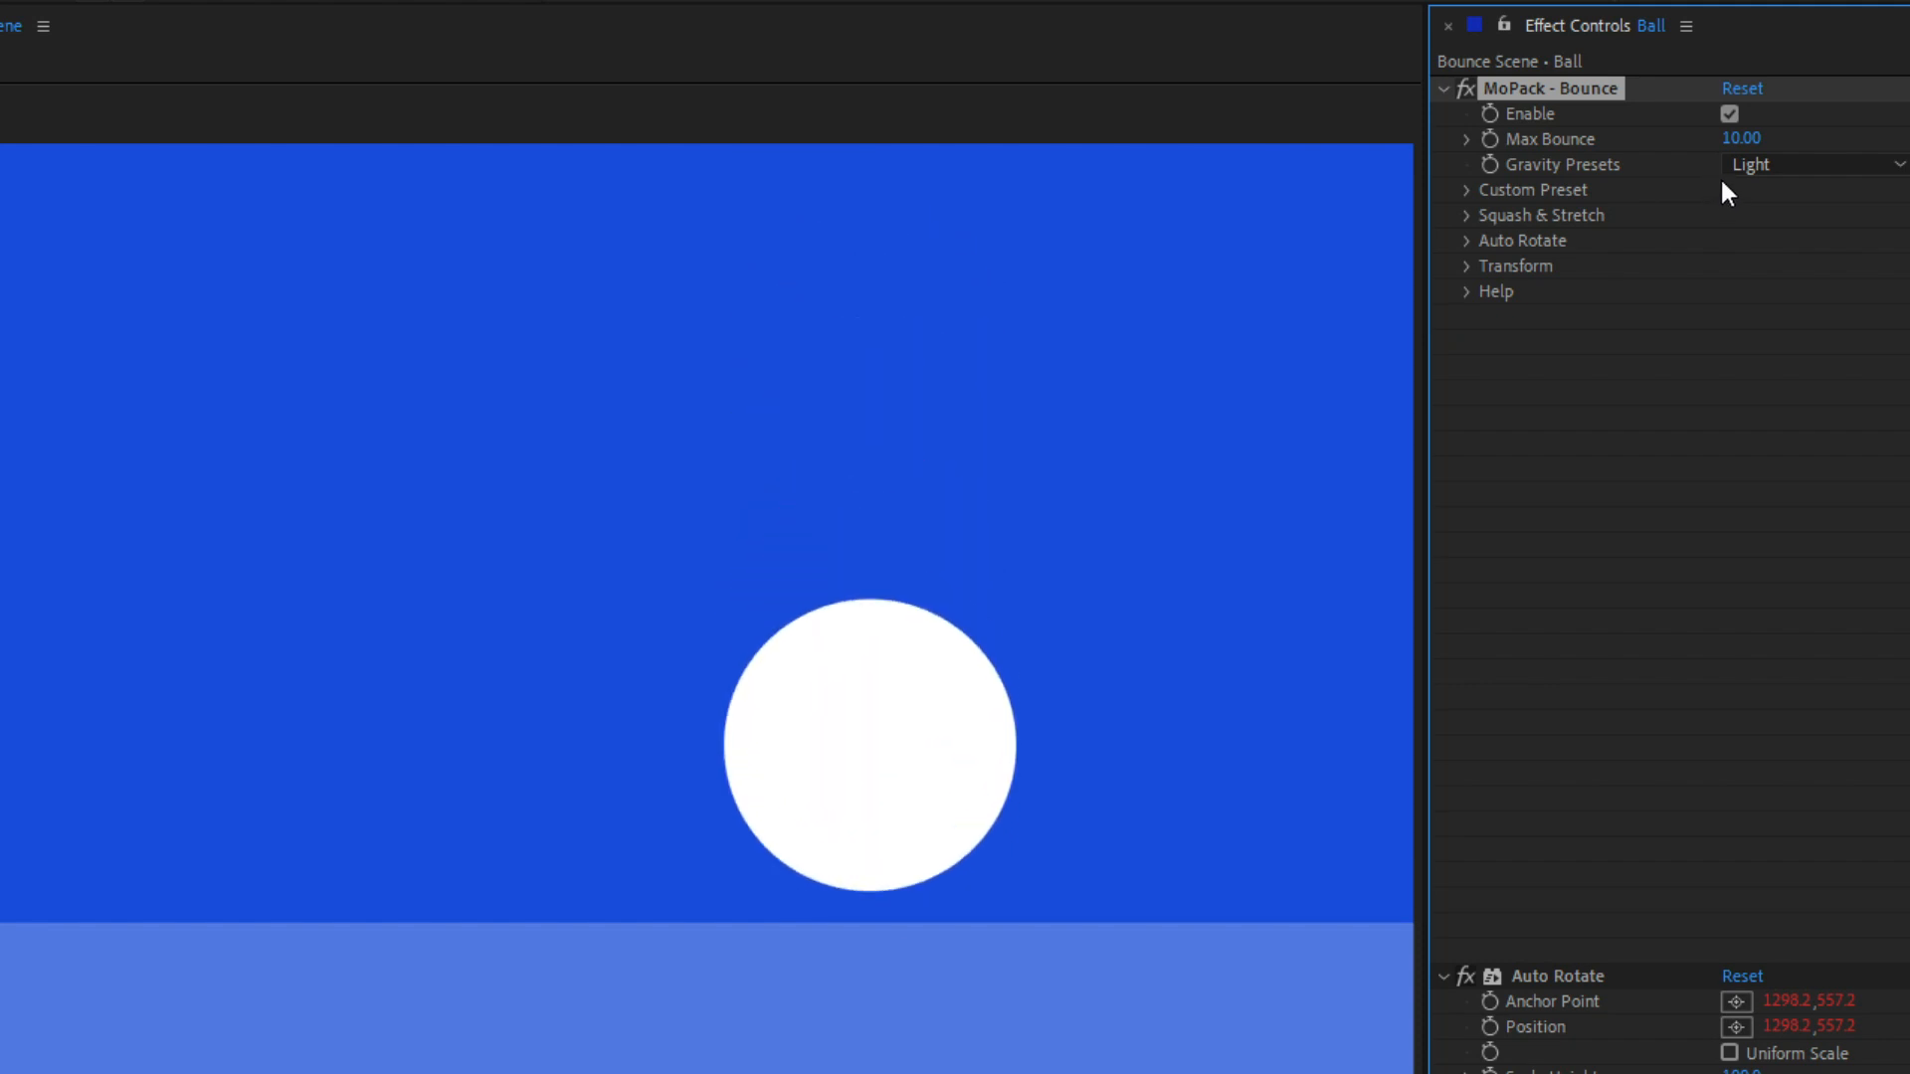
Step: Try the Custom gravity preset on the ball's Bounce effect and expand its Custom Preset settings
left_click(1757, 165)
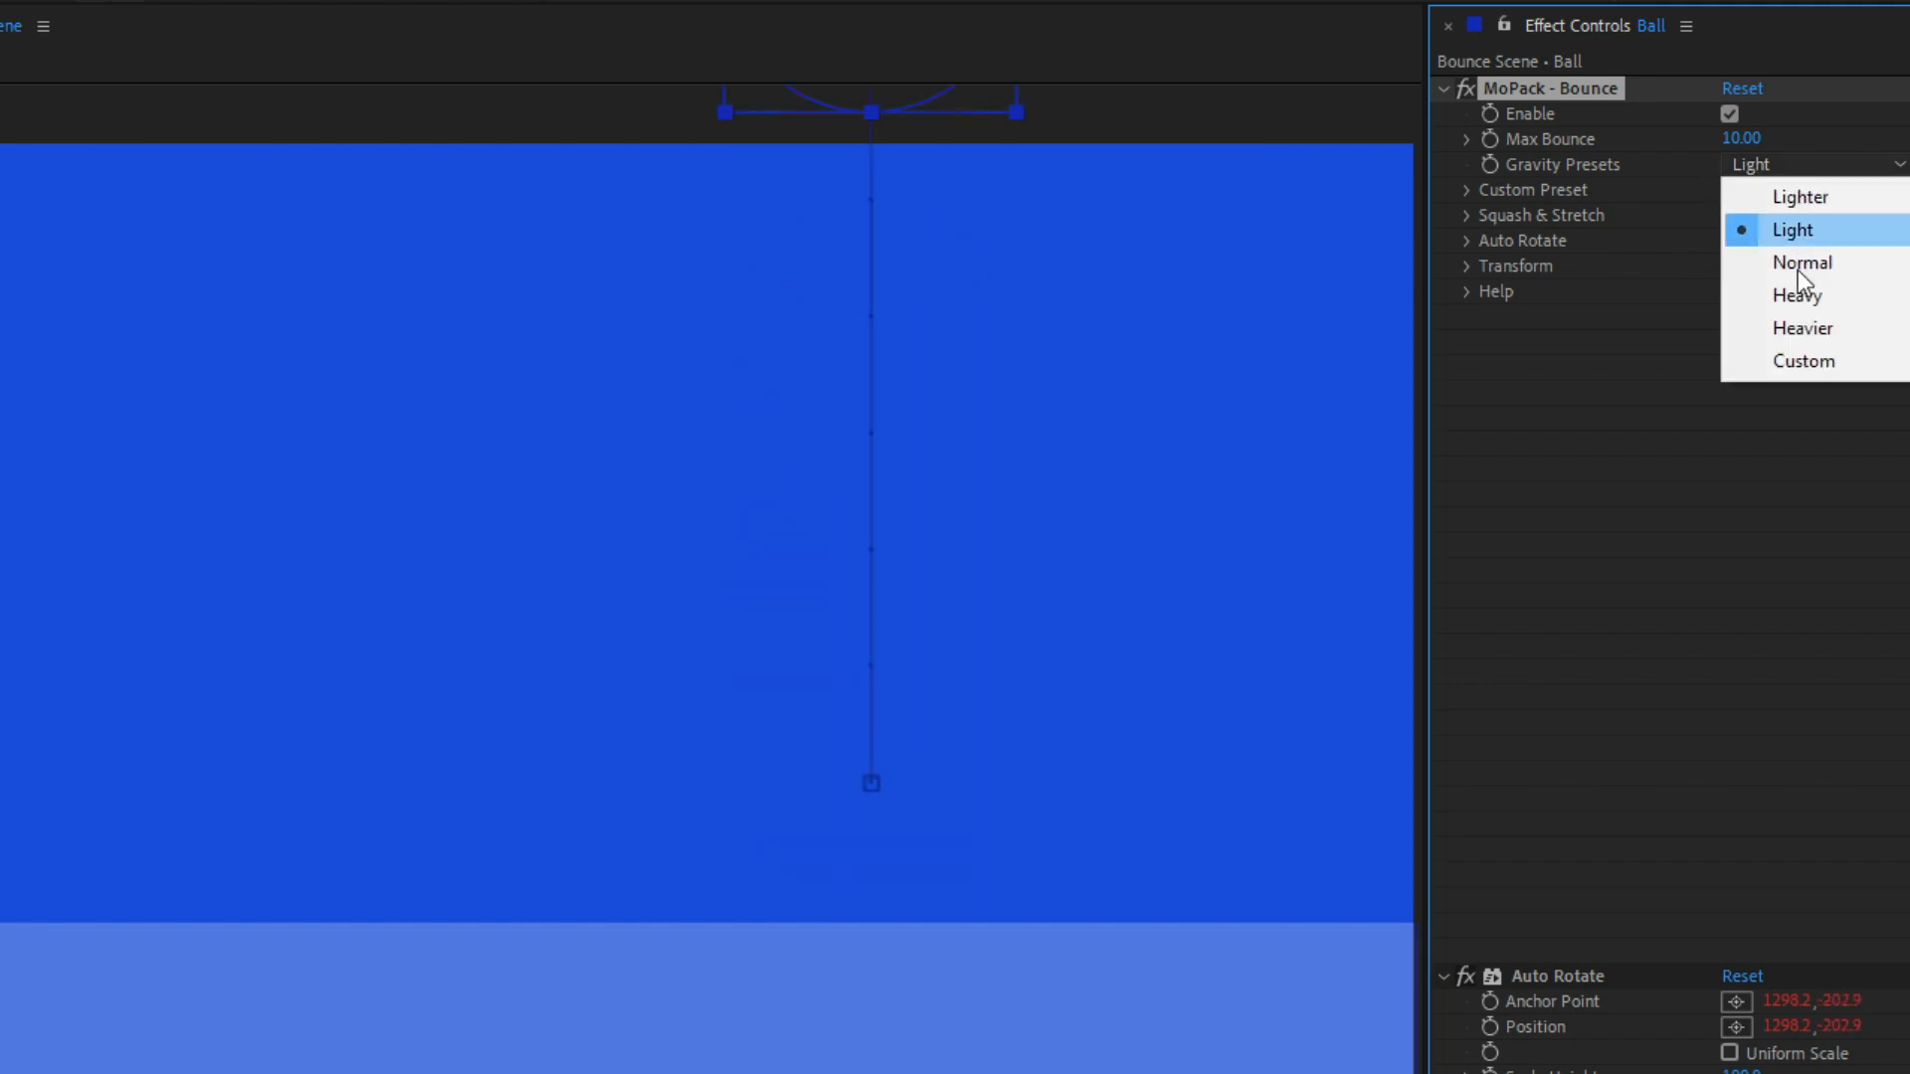
left_click(1804, 360)
left_click(1466, 190)
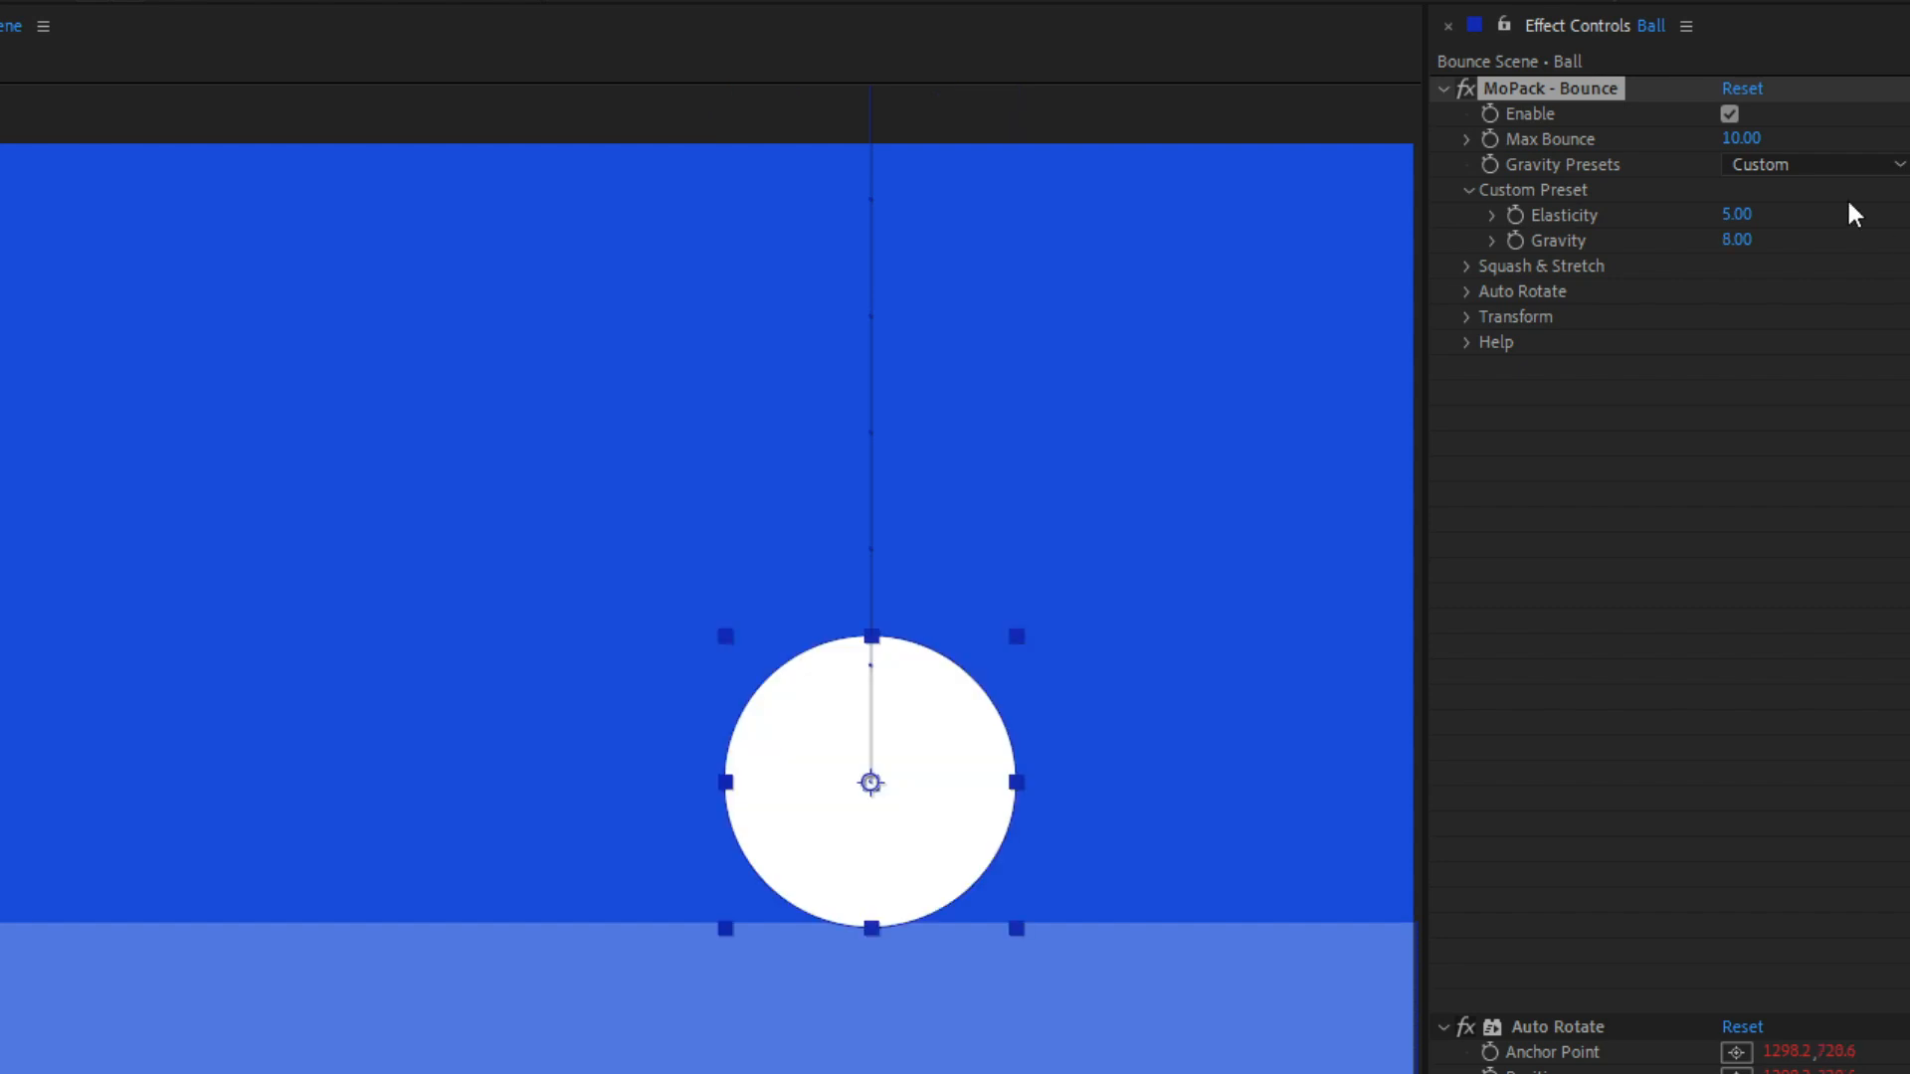
Step: Set the Bounce effect's gravity preset to Normal and collapse the Custom Preset group
left_click(1825, 165)
left_click(1818, 263)
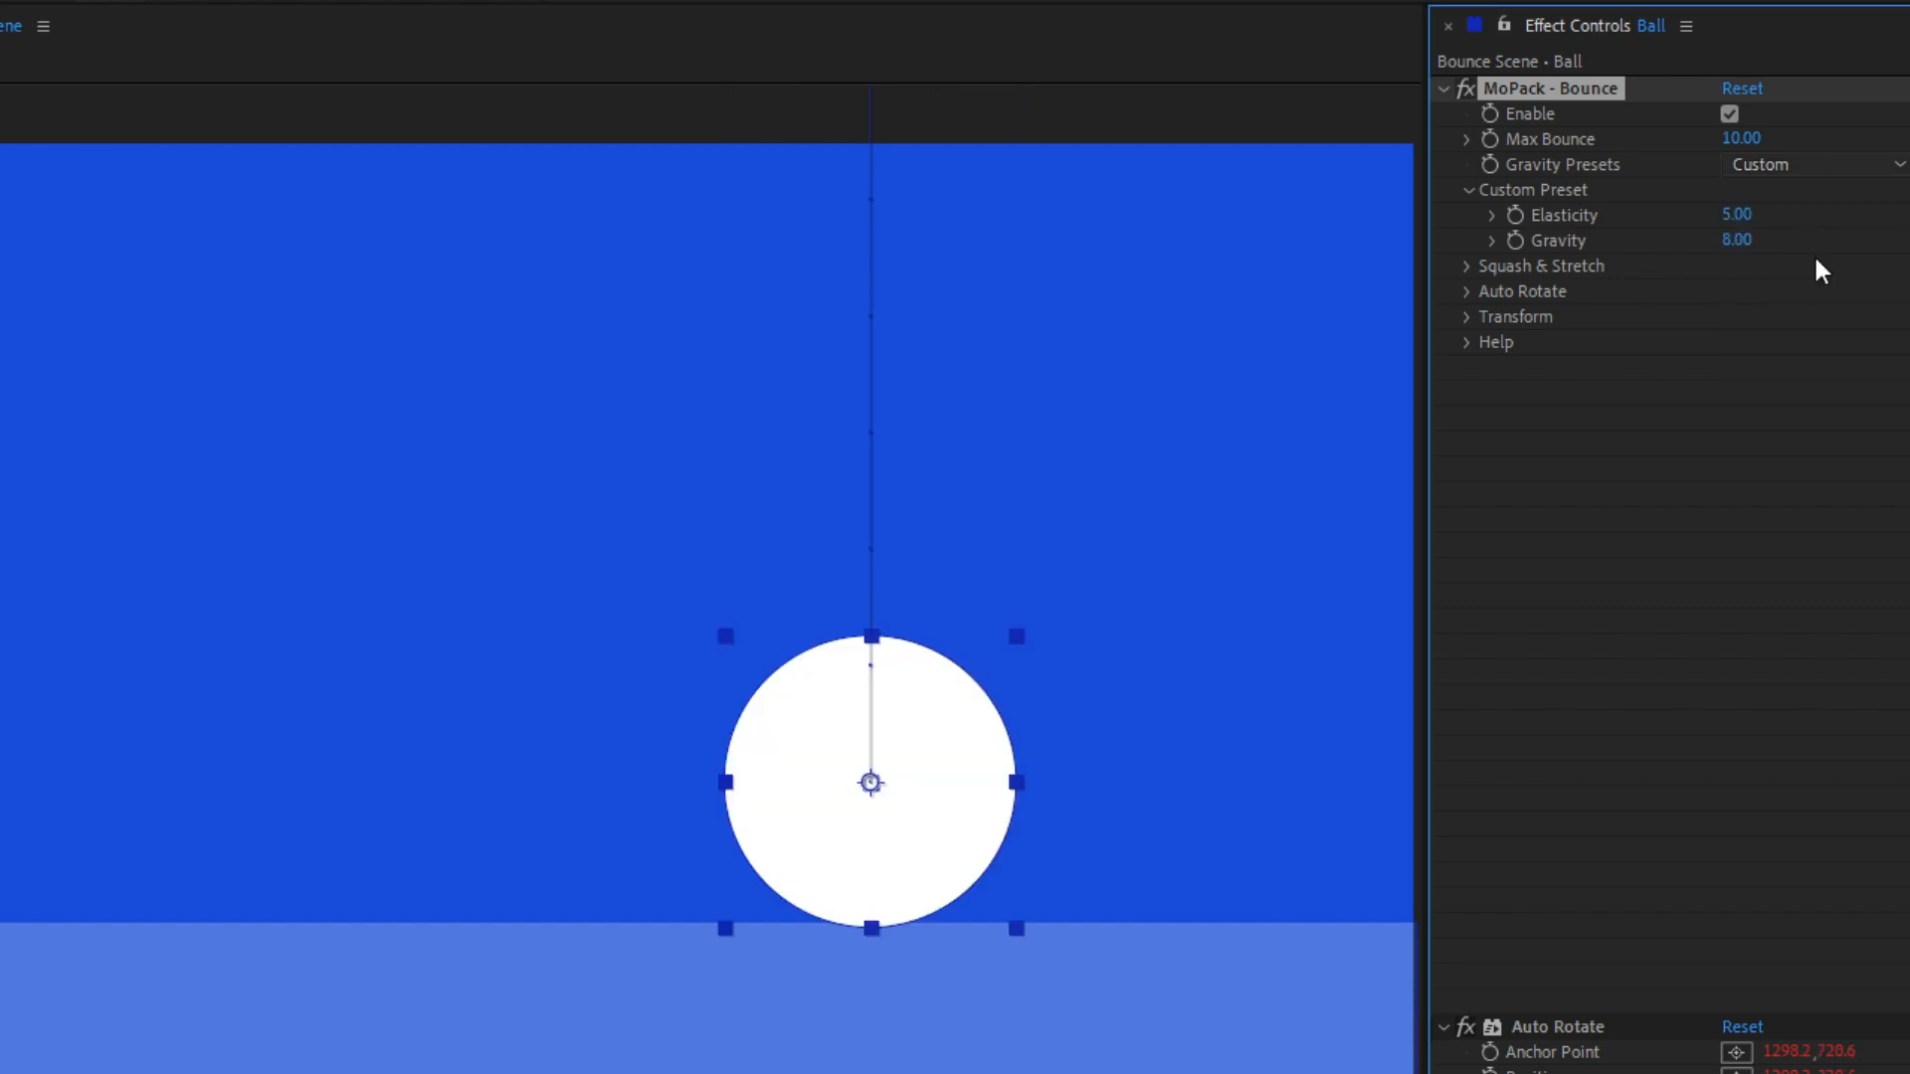
left_click(1466, 190)
Step: Turn on Squash & Stretch in the ball's Bounce effect and preview the animation
left_click(1467, 216)
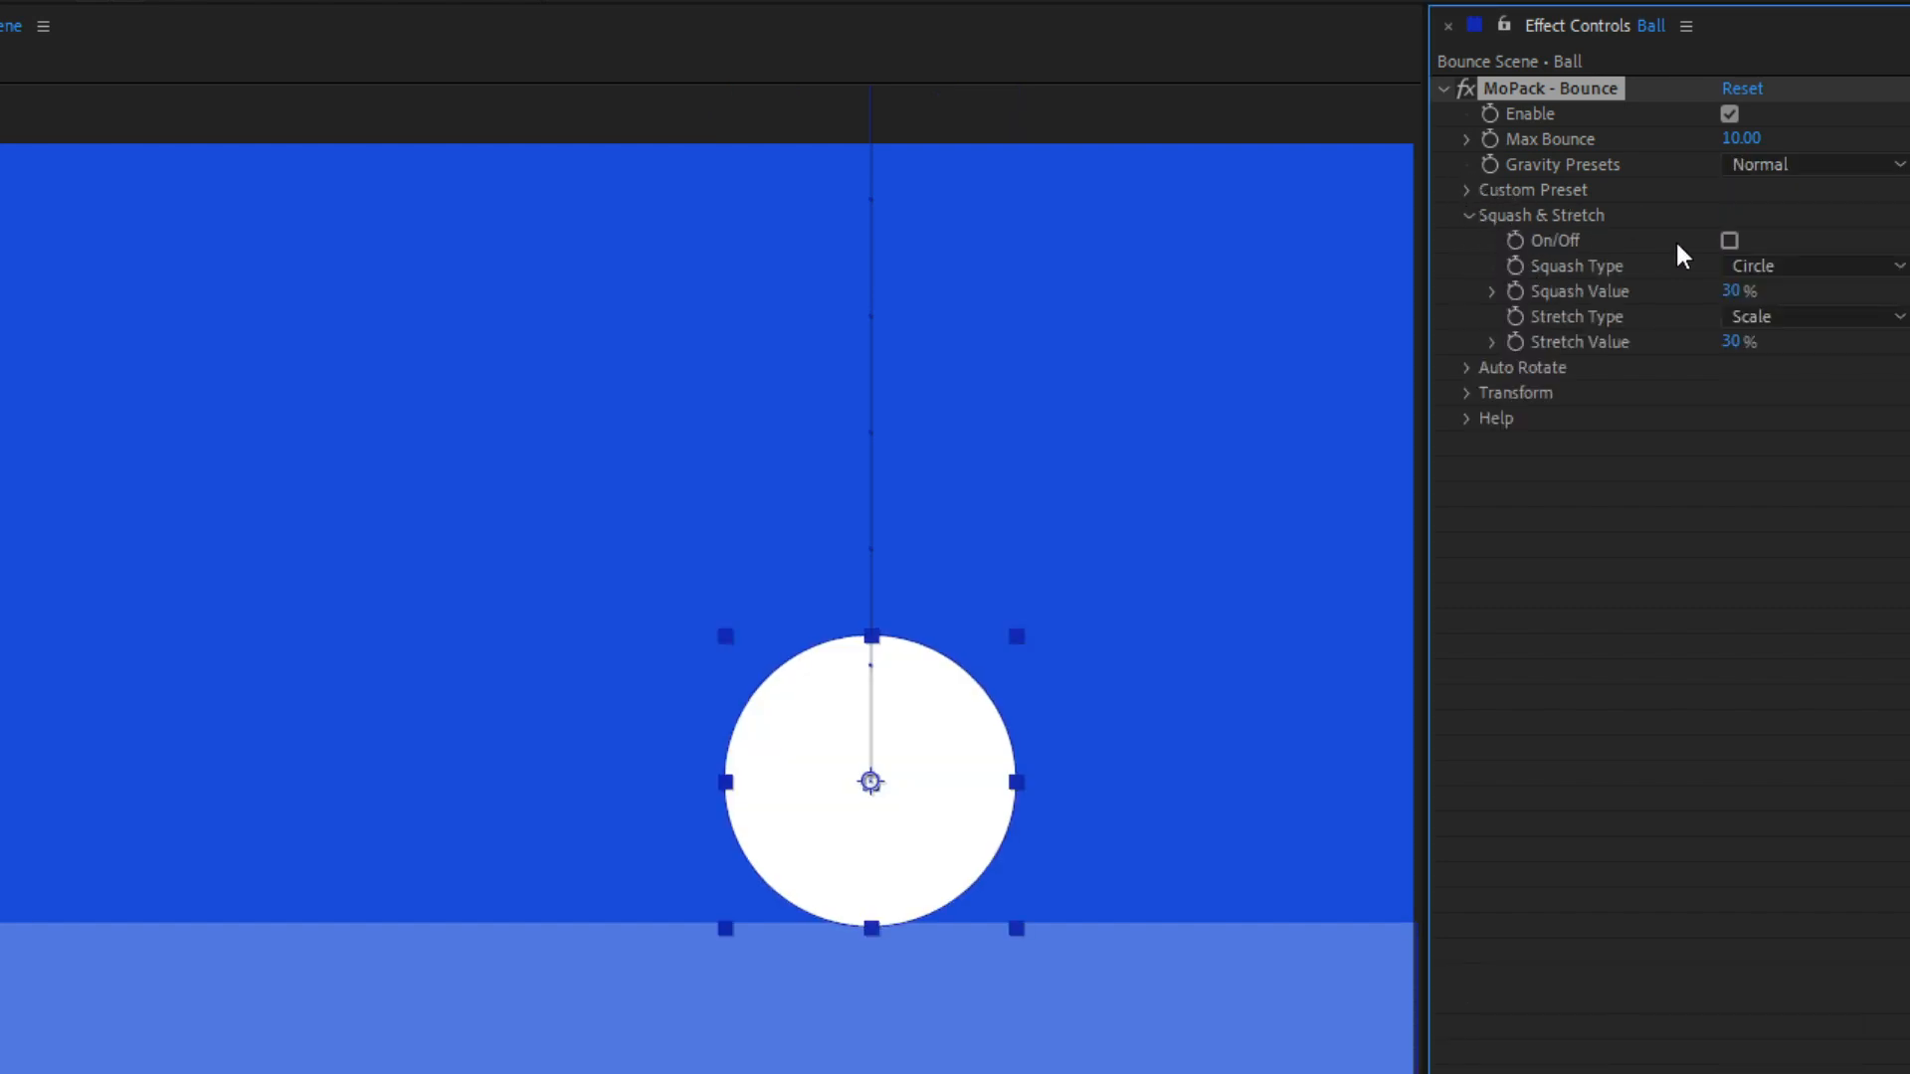
left_click(1729, 242)
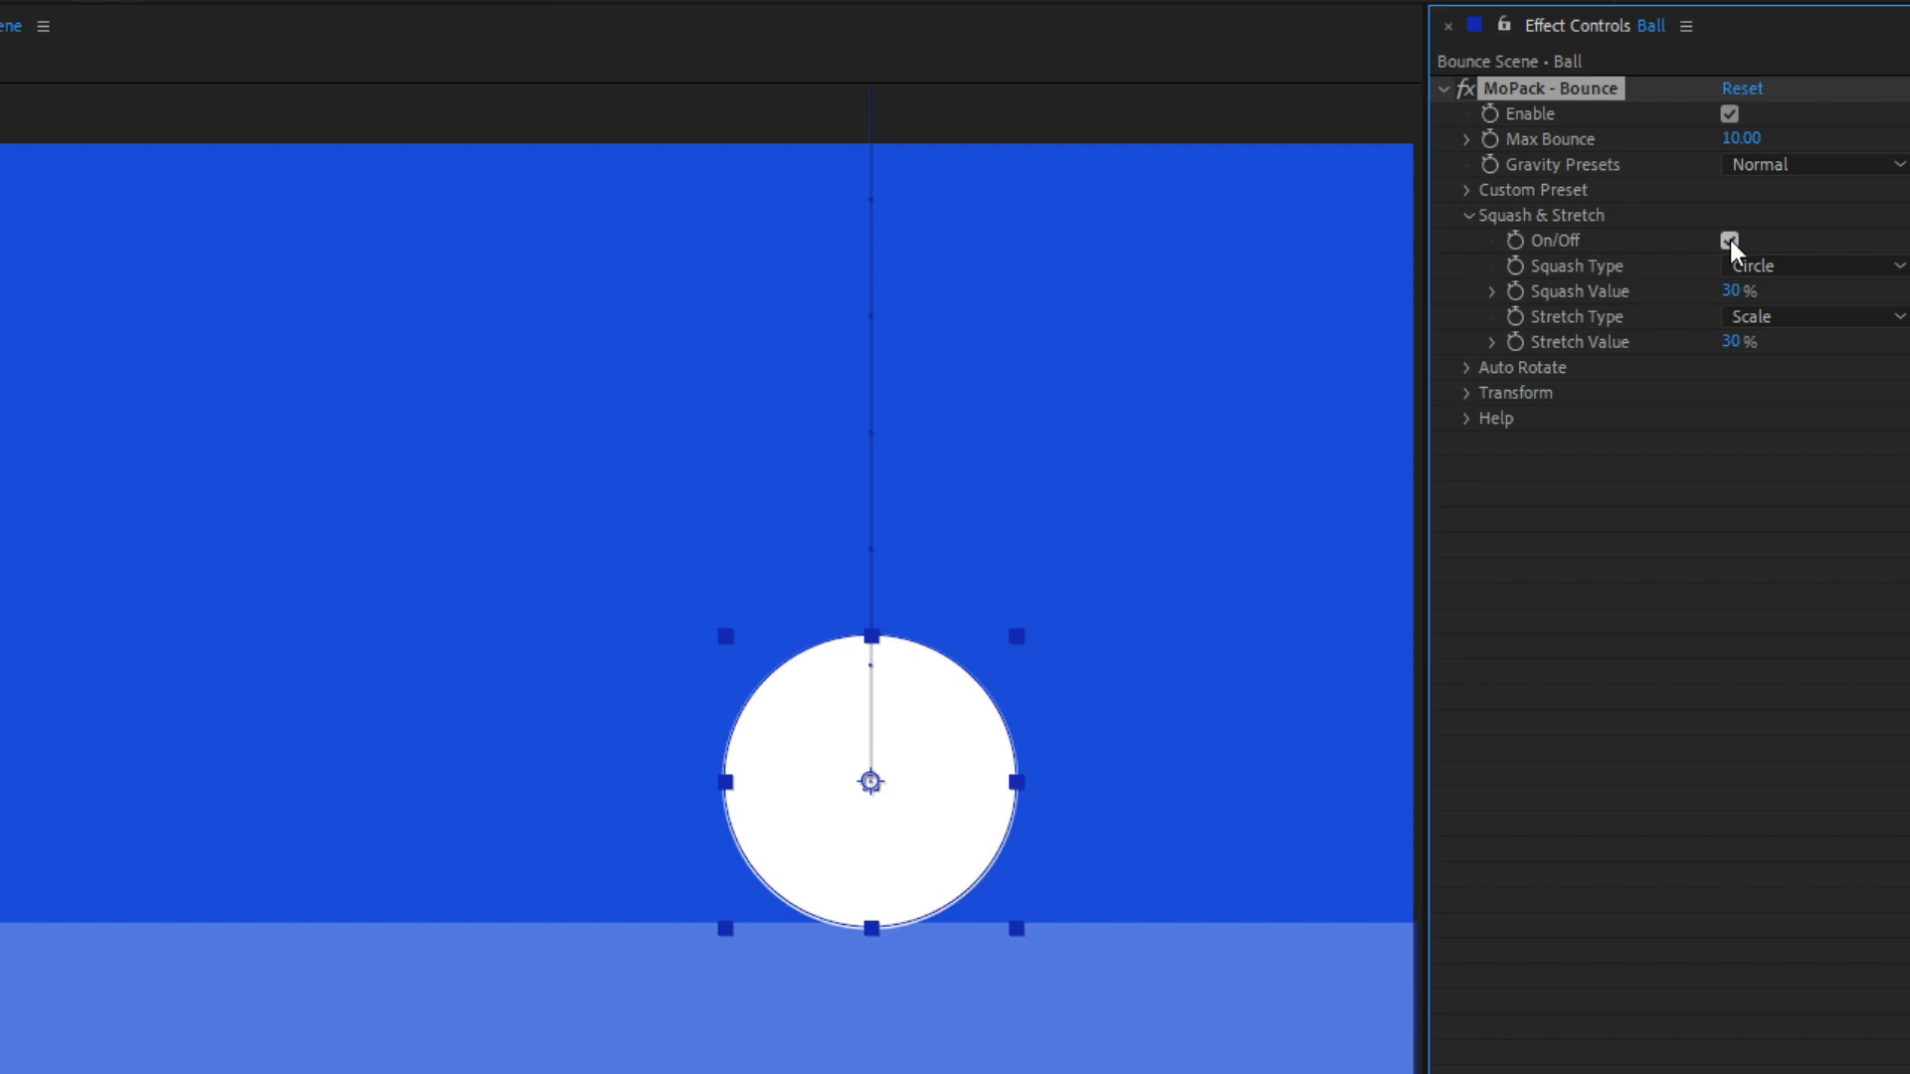
key("space")
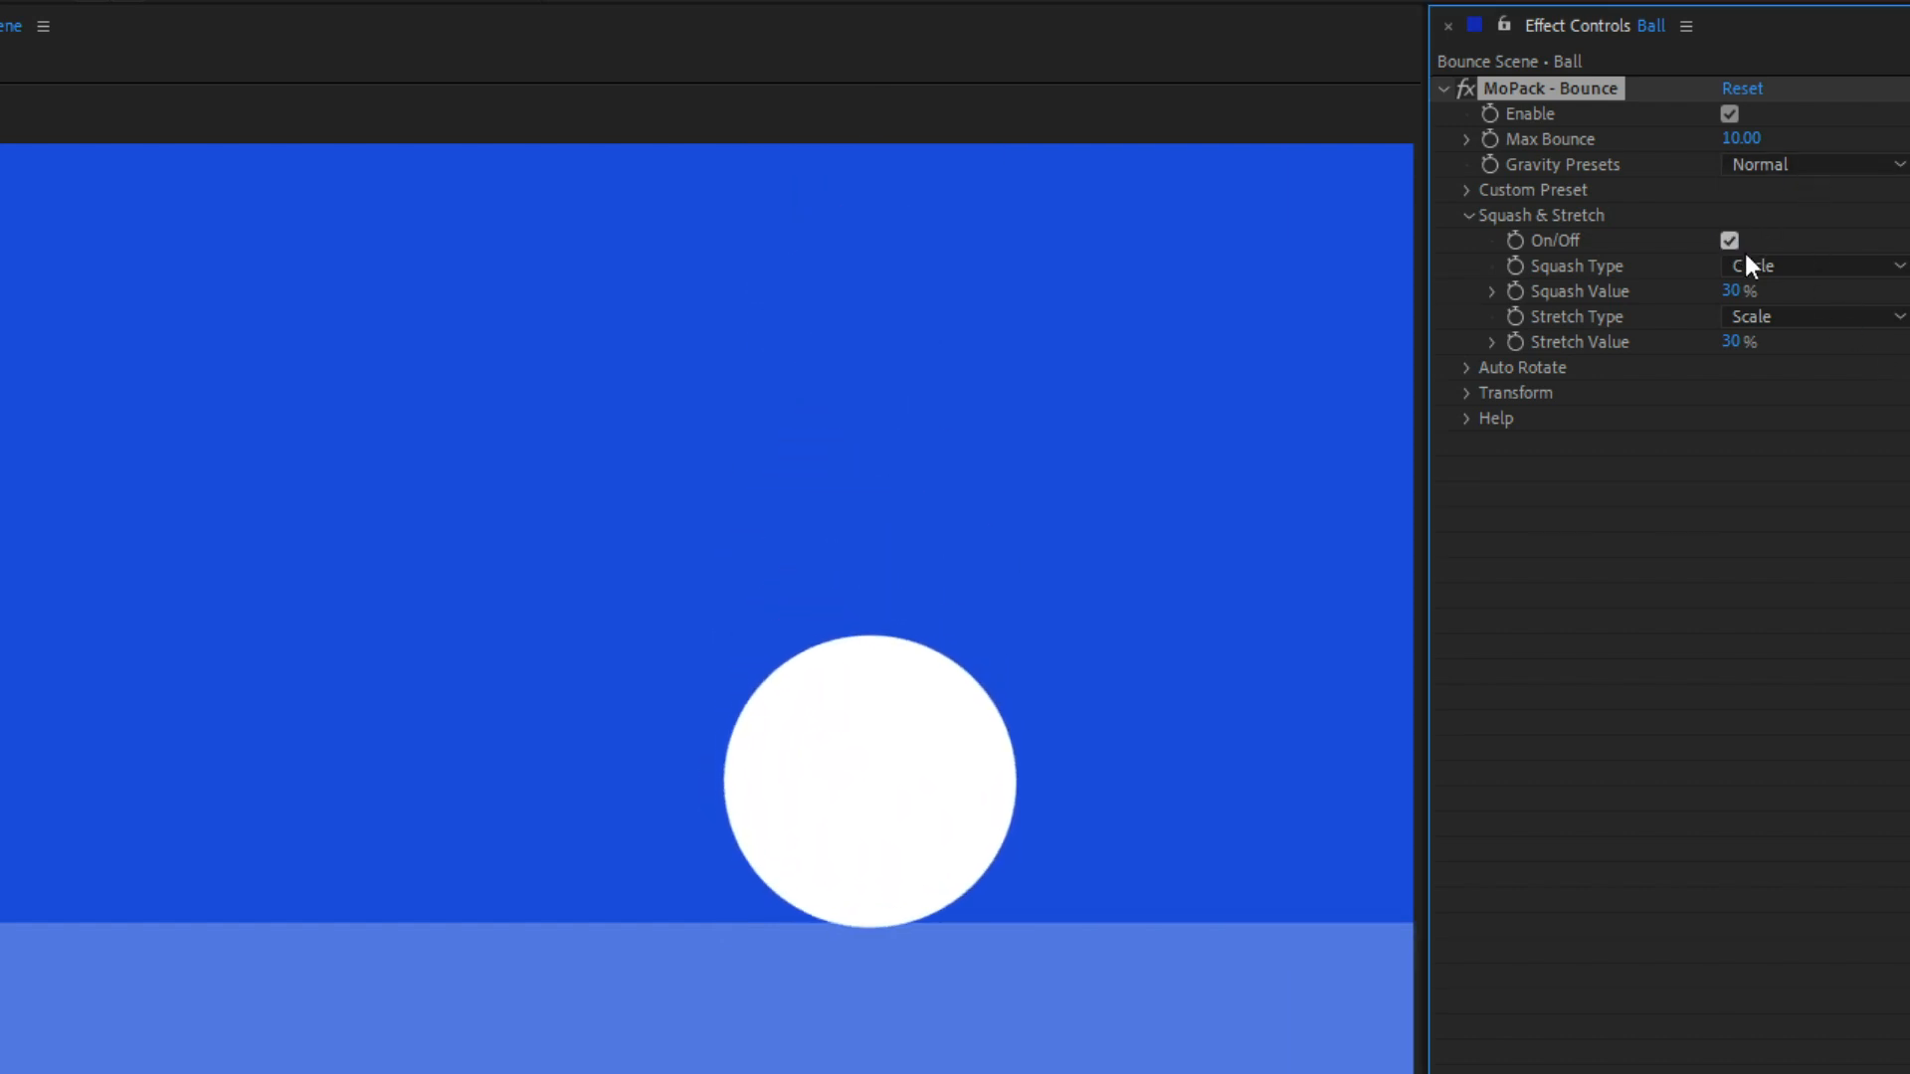
key("space")
Step: Set the ball's Squash Value to 70% and preview the bounce
left_click(1733, 292)
type("7")
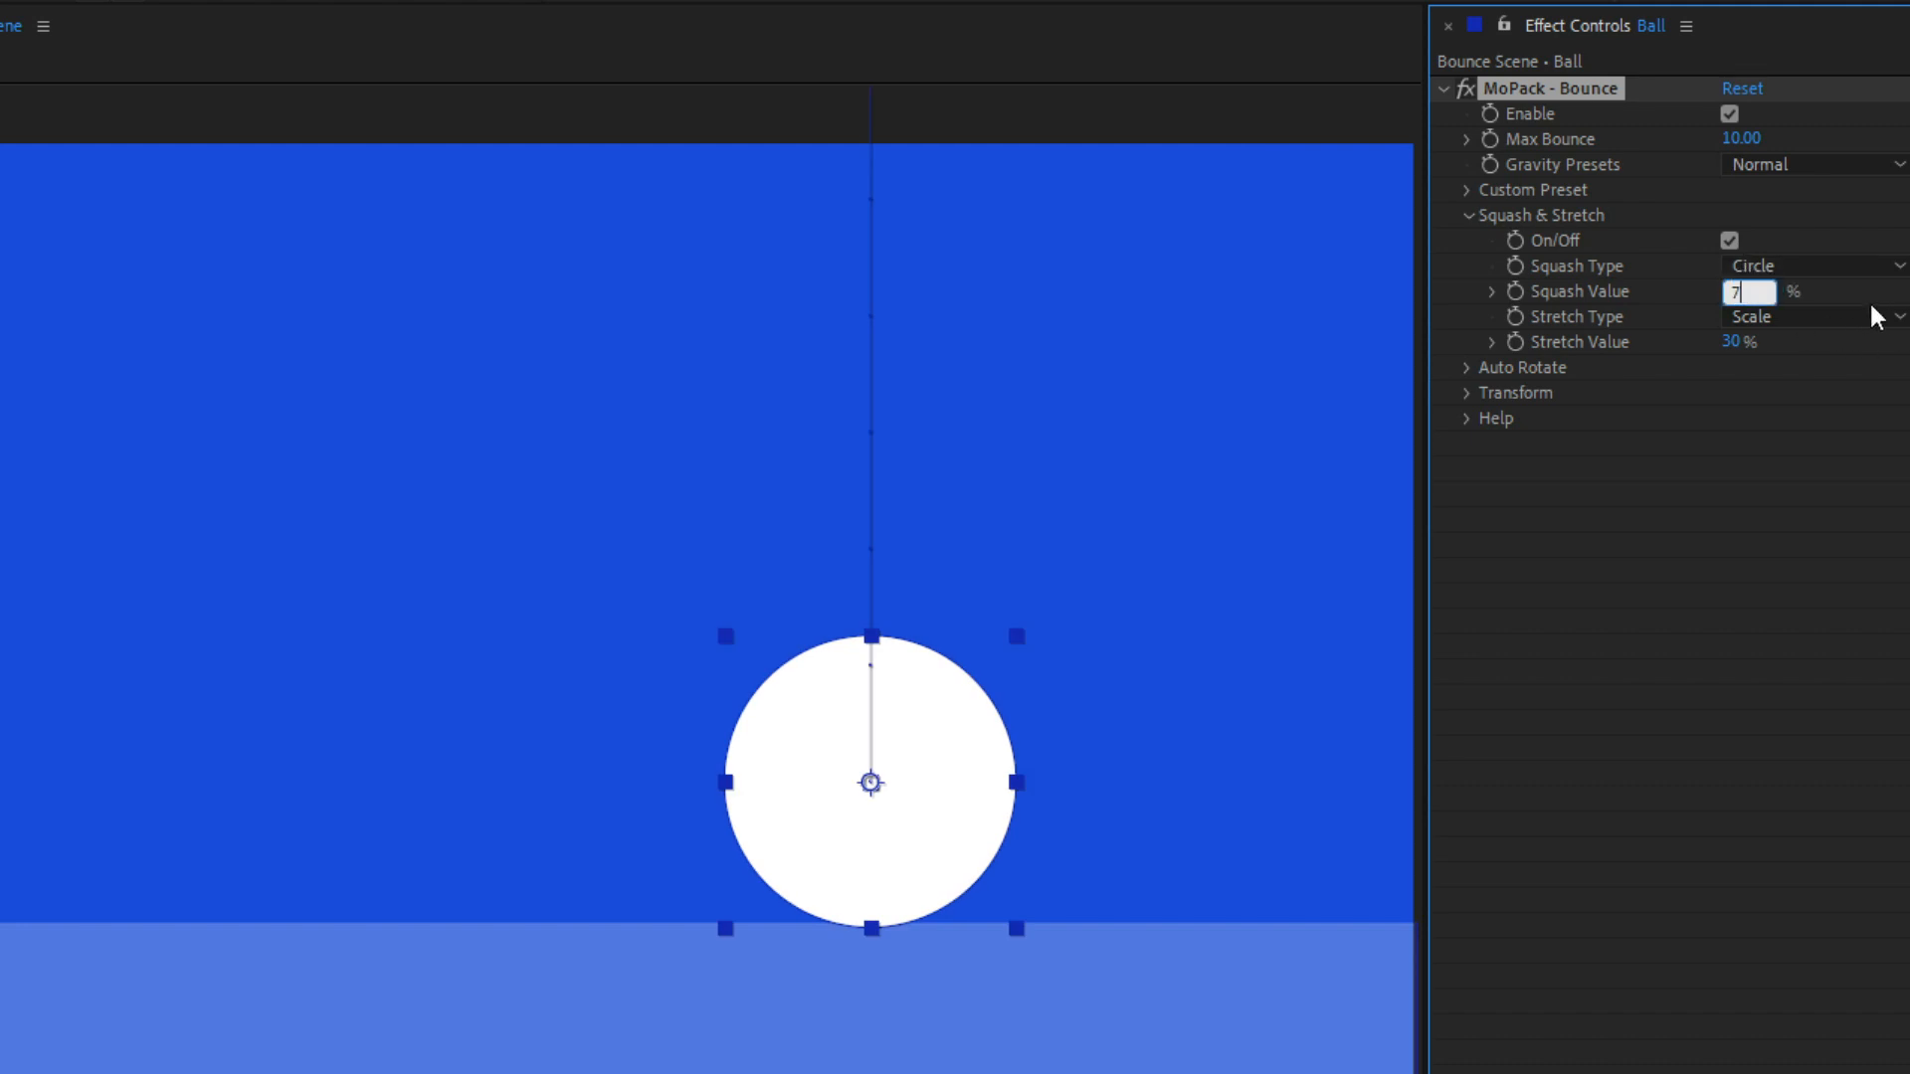
type("0")
key("Return")
key("space")
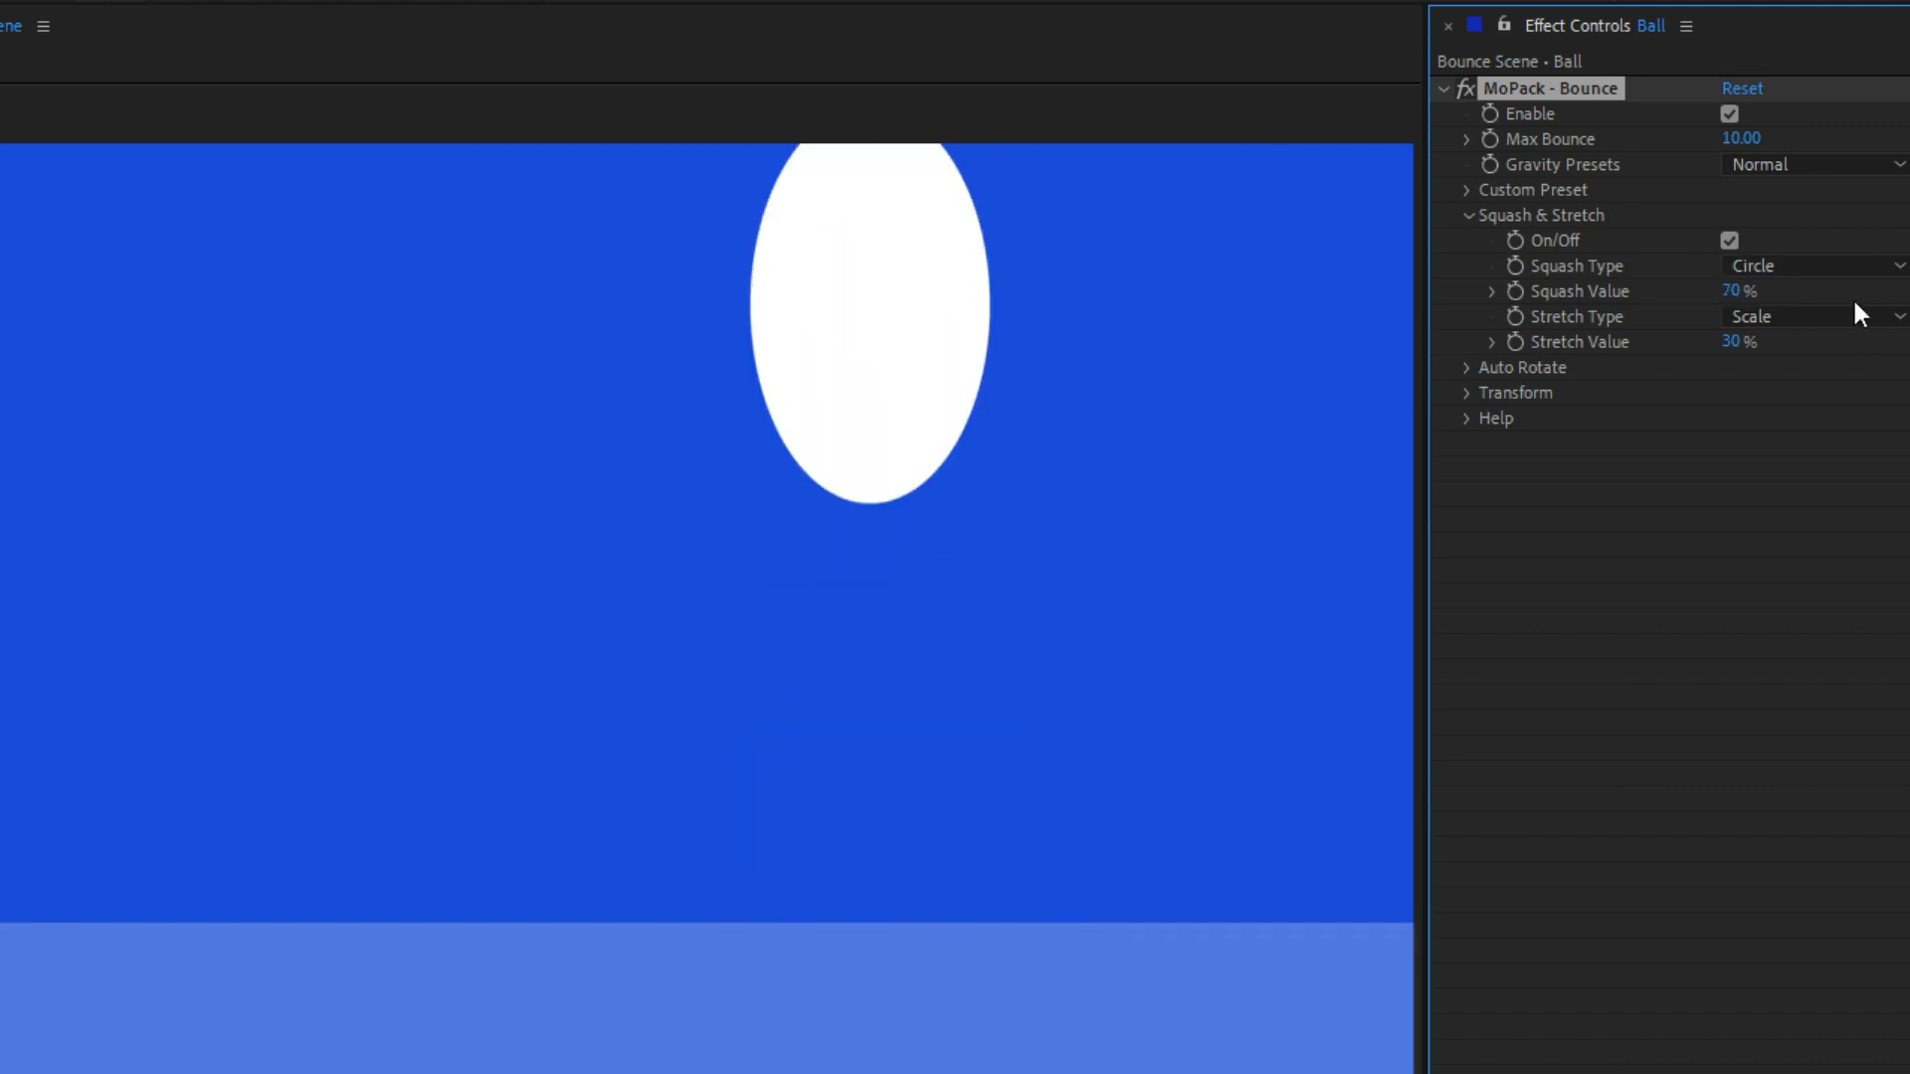
key("space")
Step: Set the ball's Stretch Value to 70% and preview the bounce
left_click(1735, 342)
type("70")
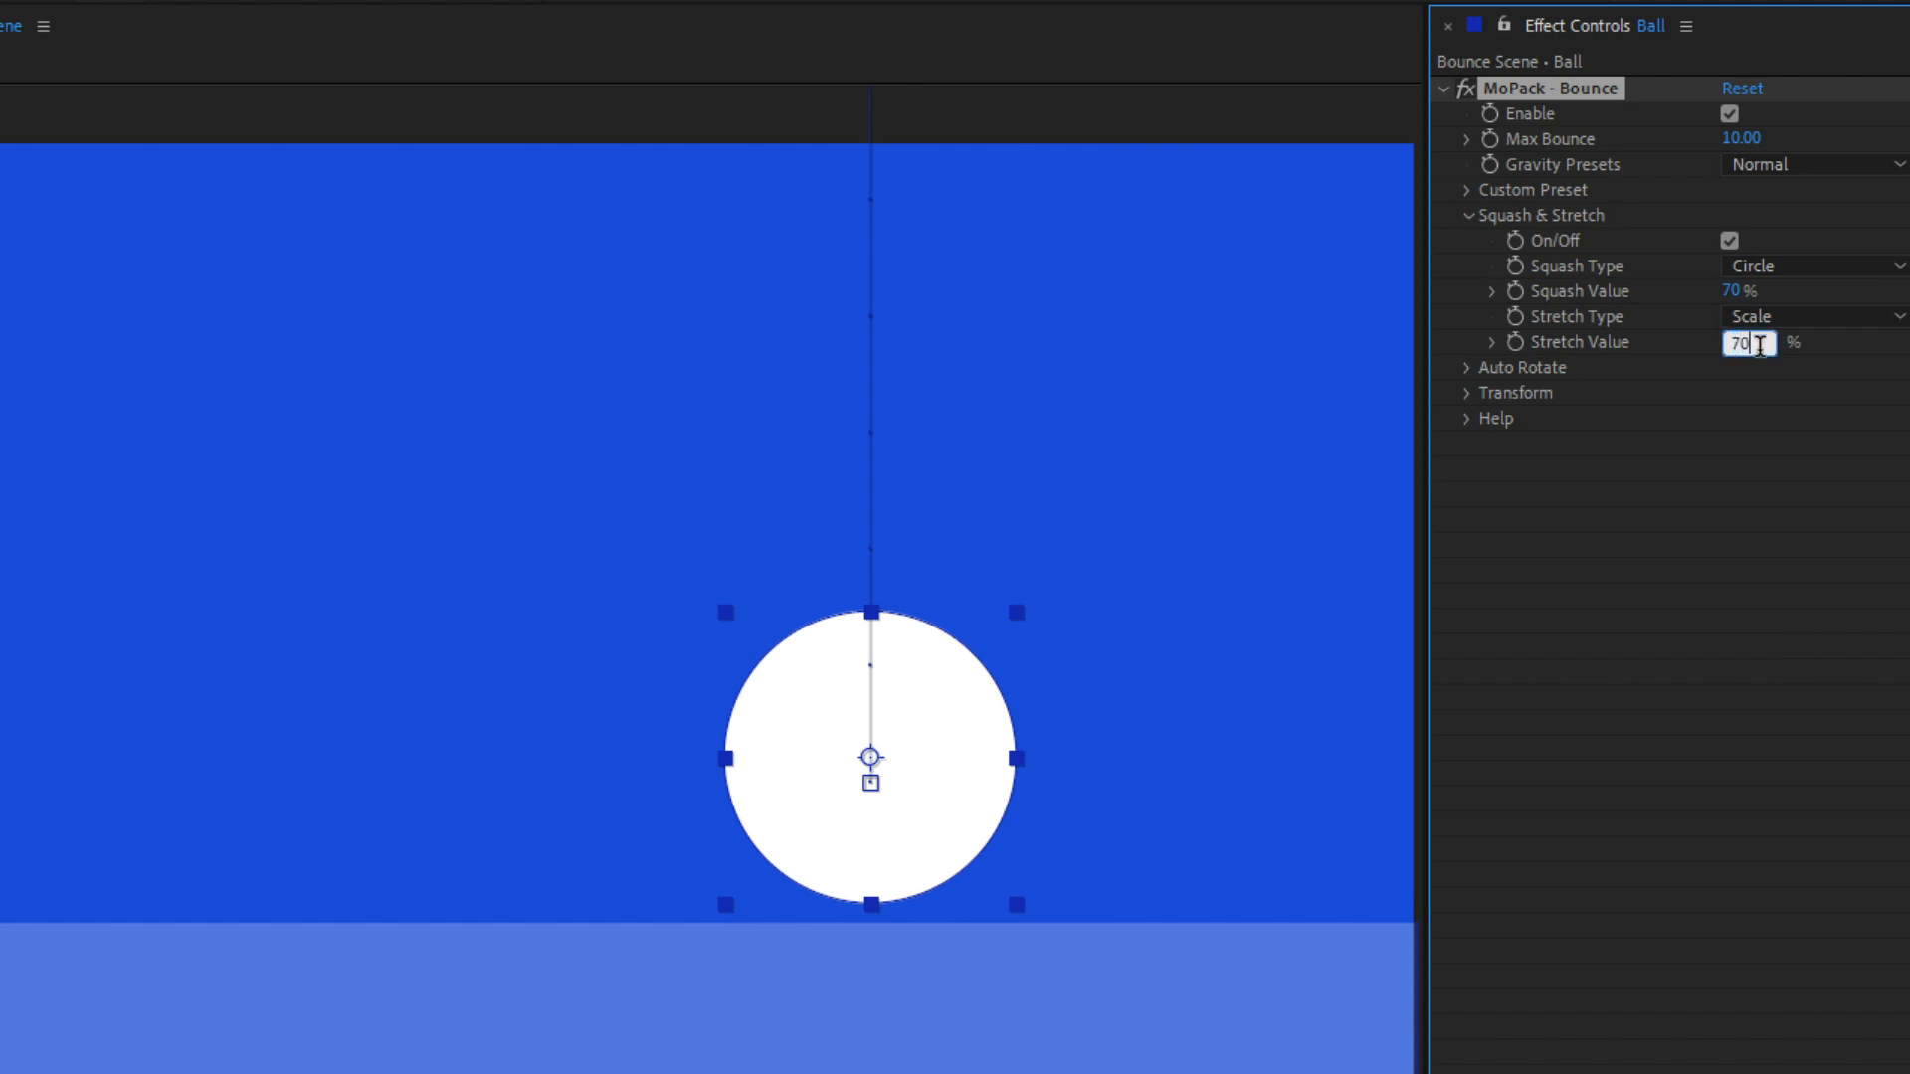
key("Return")
key("space")
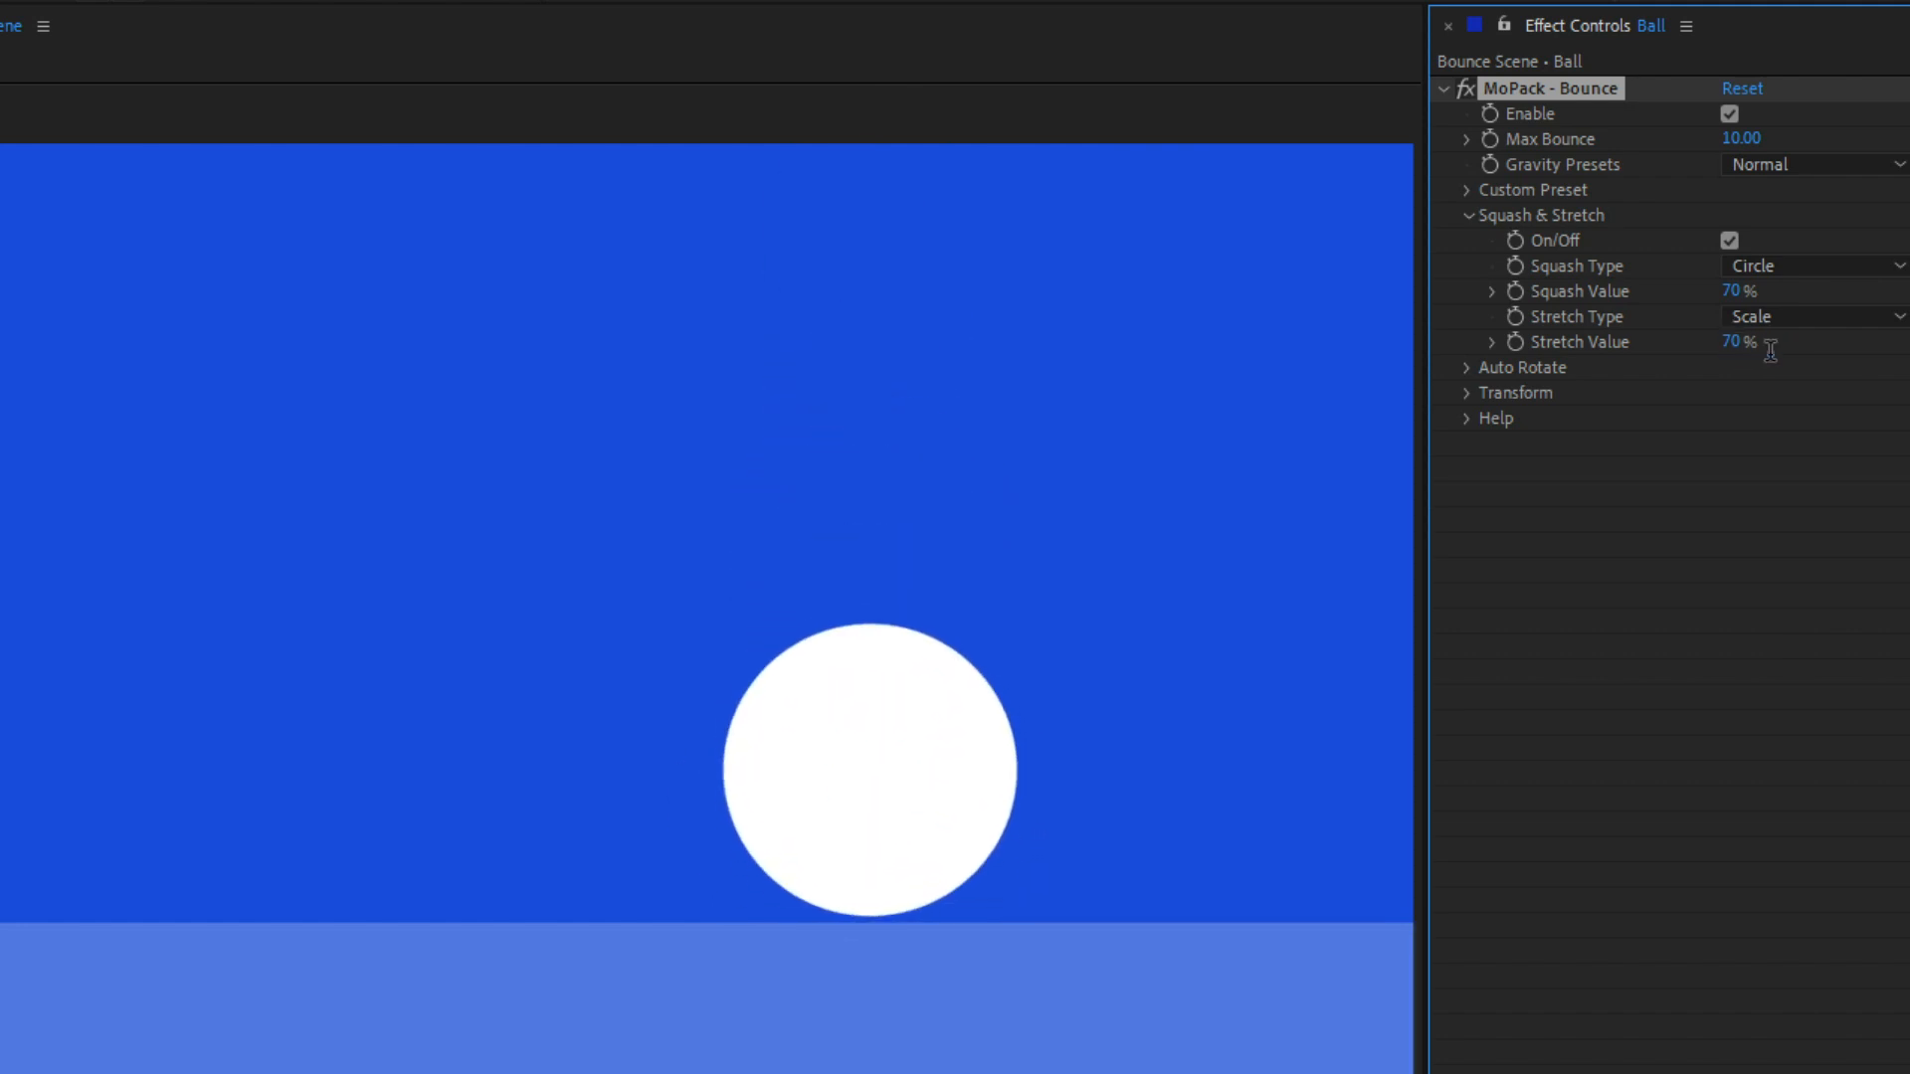
key("space")
Step: Change the ball's Stretch Type to Echo and preview the bounce
left_click(1788, 313)
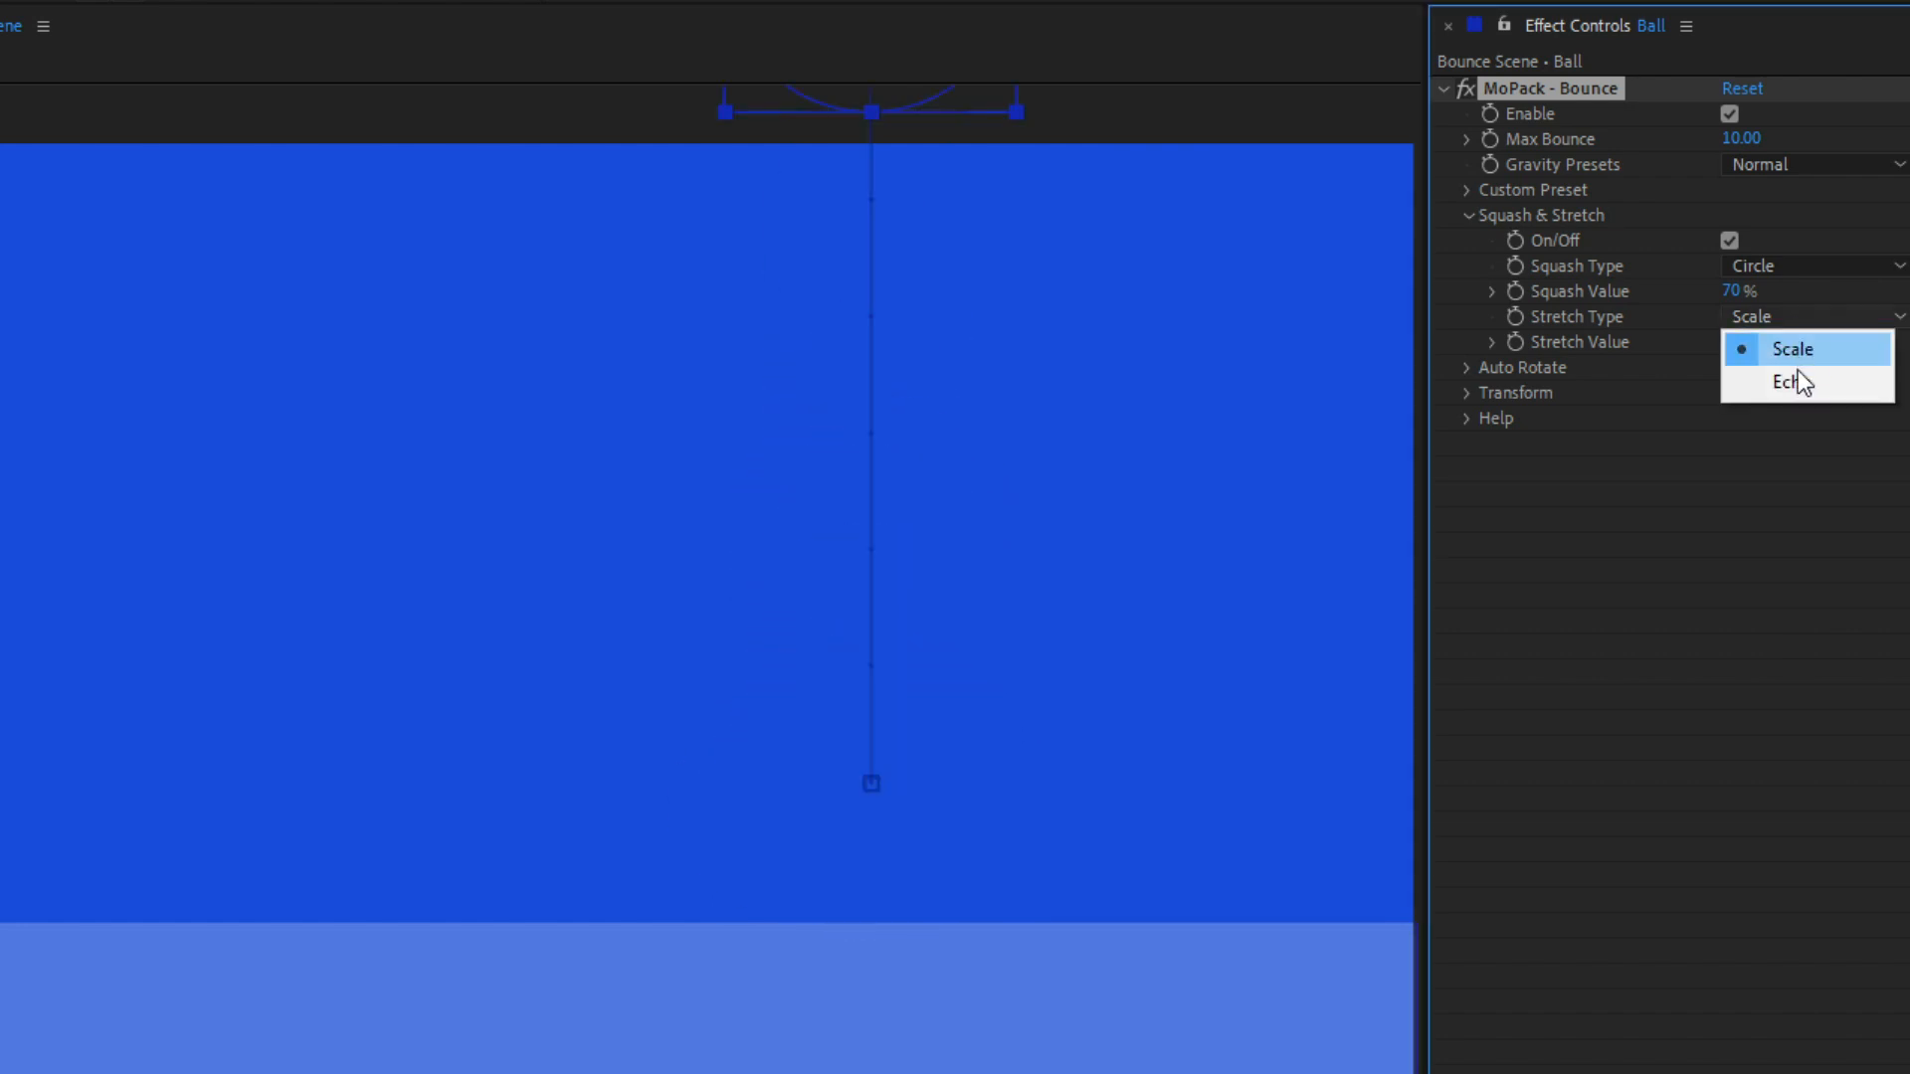
left_click(1797, 382)
key("space")
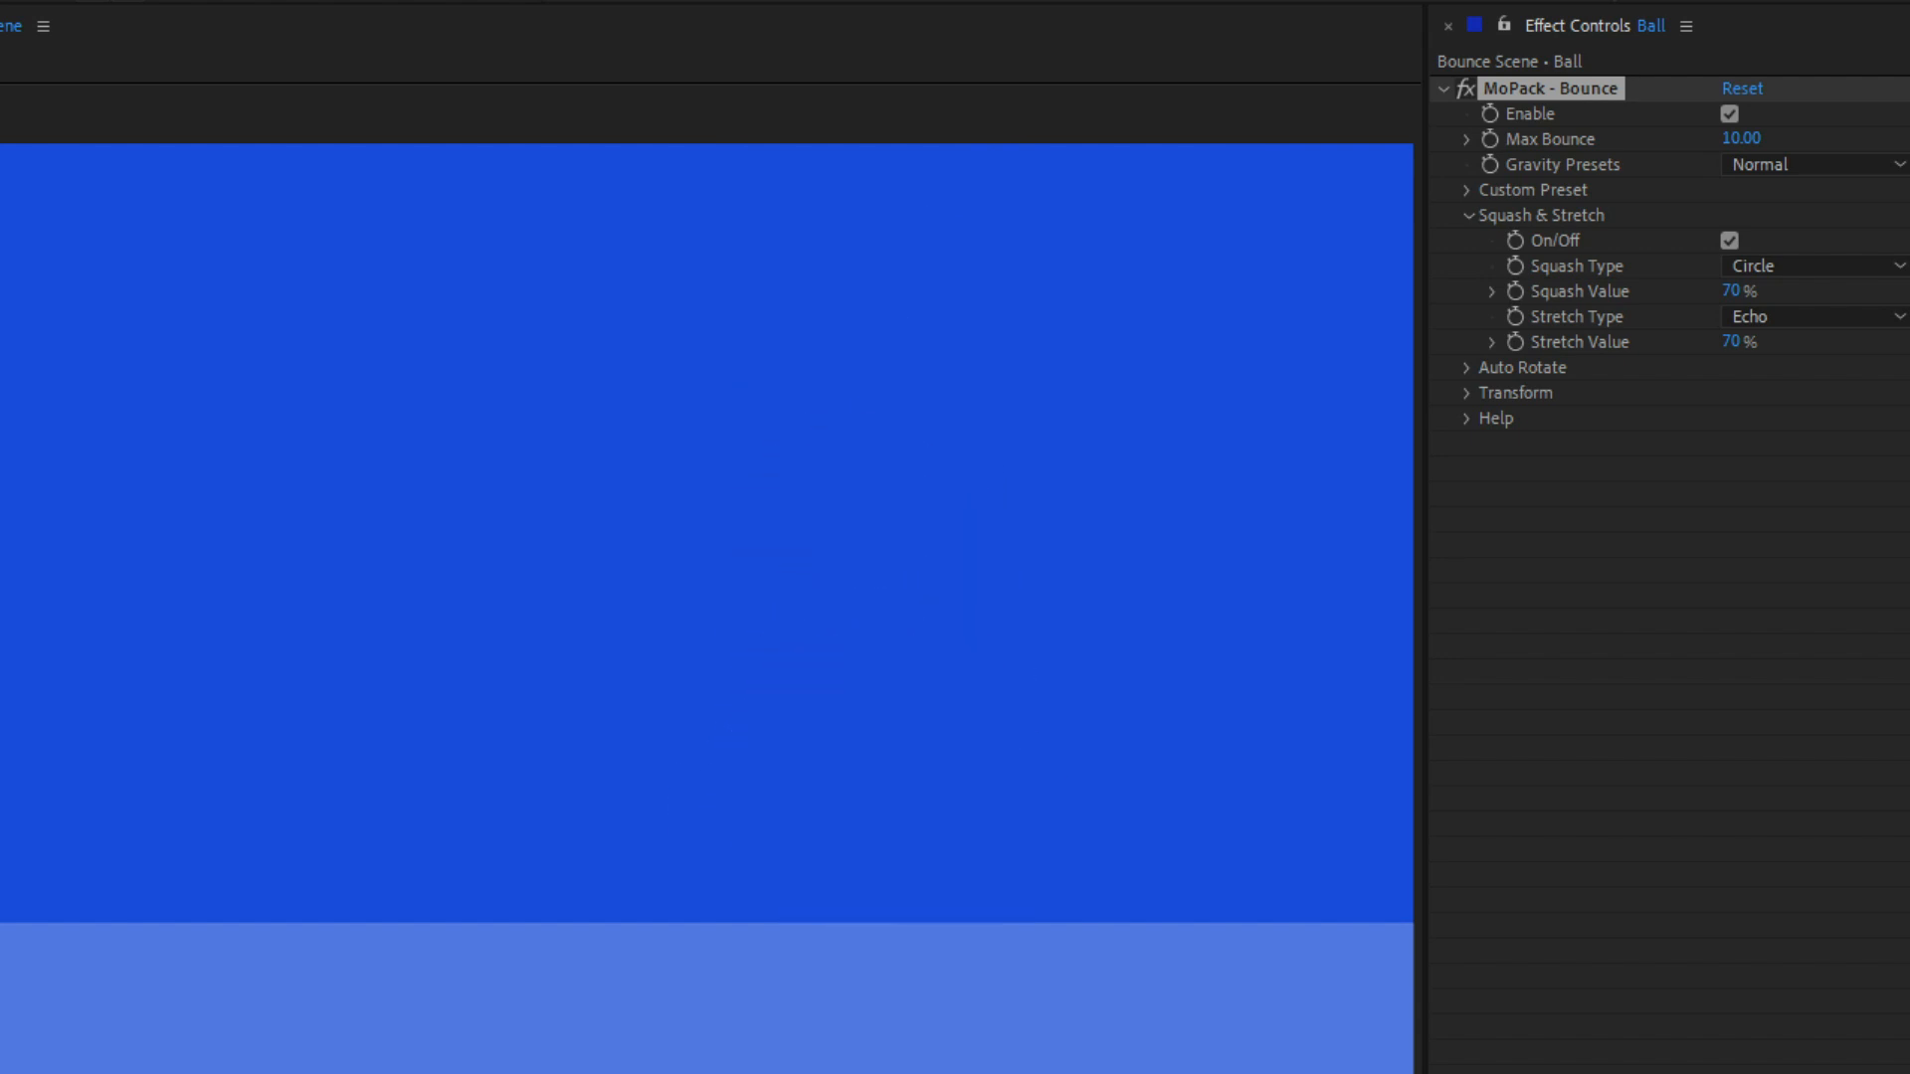
key("space")
Step: Set the ball's Squash Type to Square and check the Bounce effect's Help notes
left_click(1781, 269)
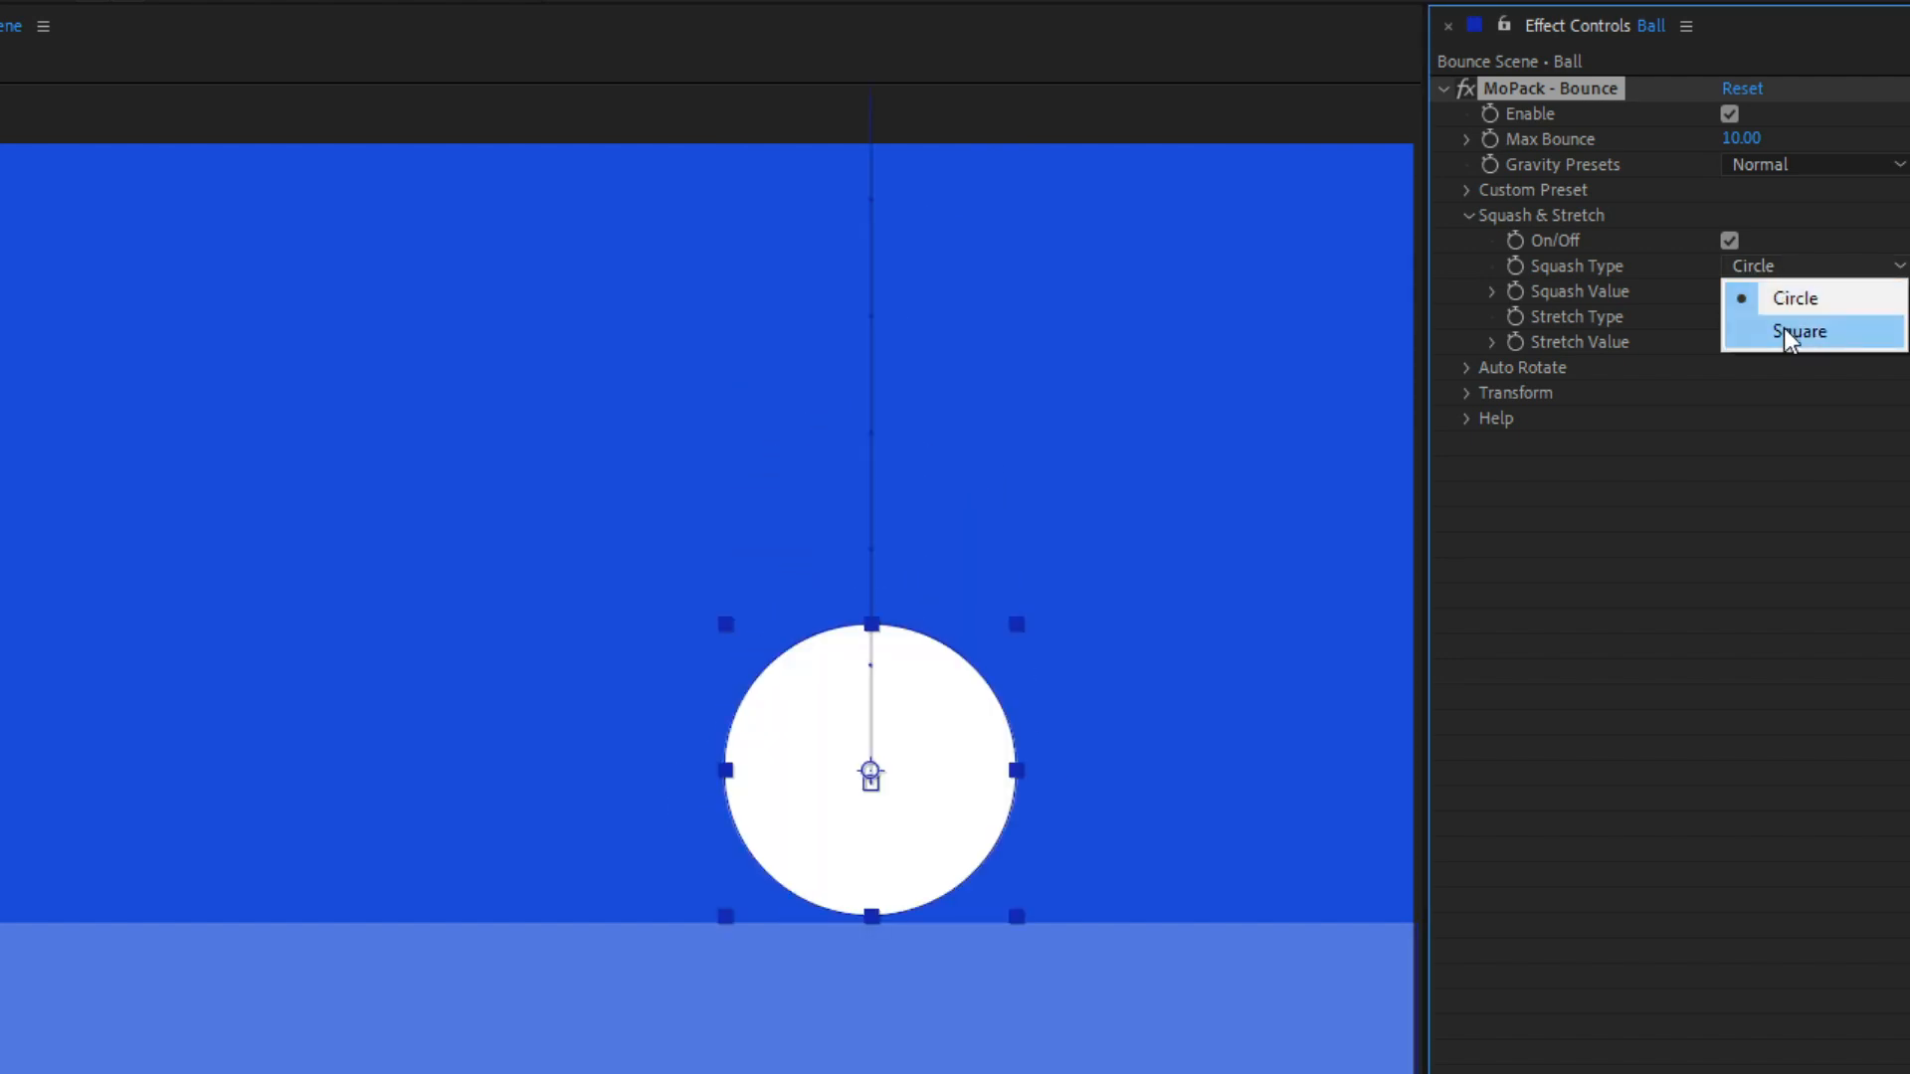
left_click(1785, 333)
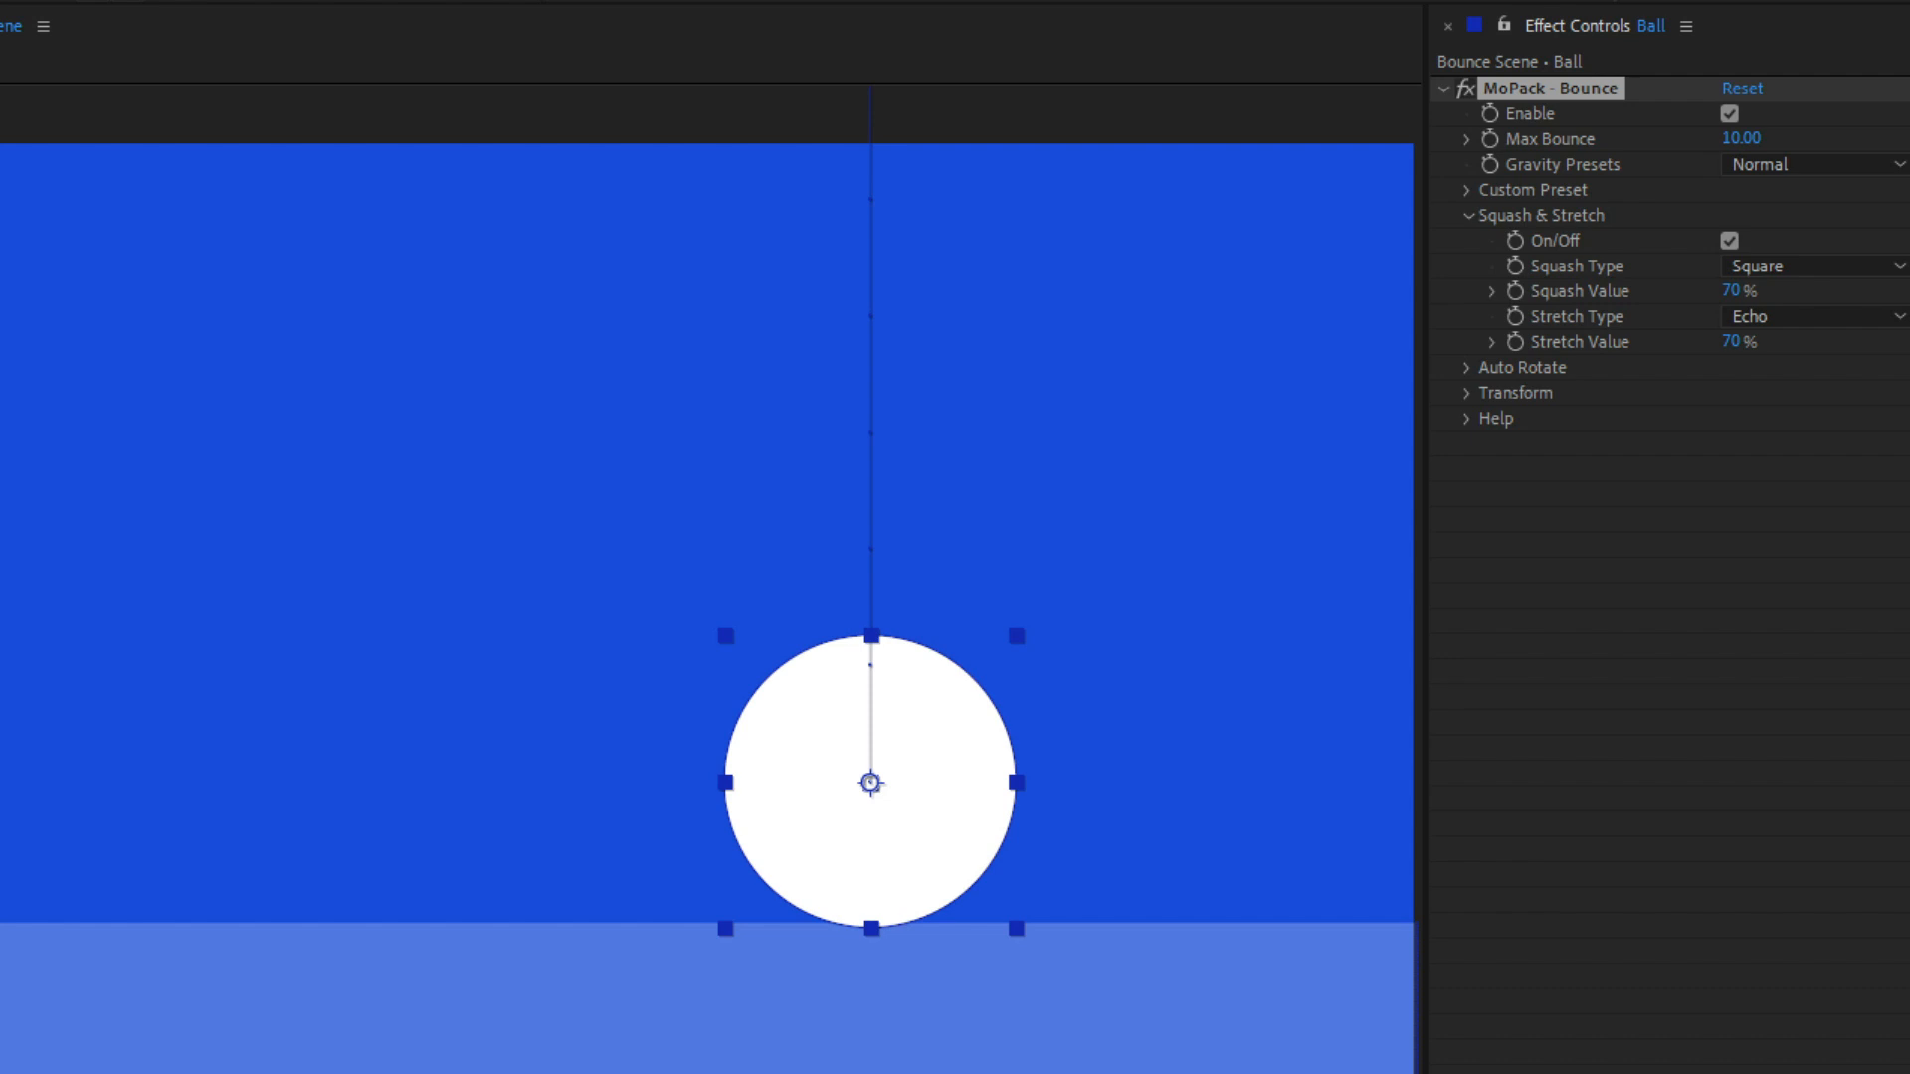
left_click(1466, 418)
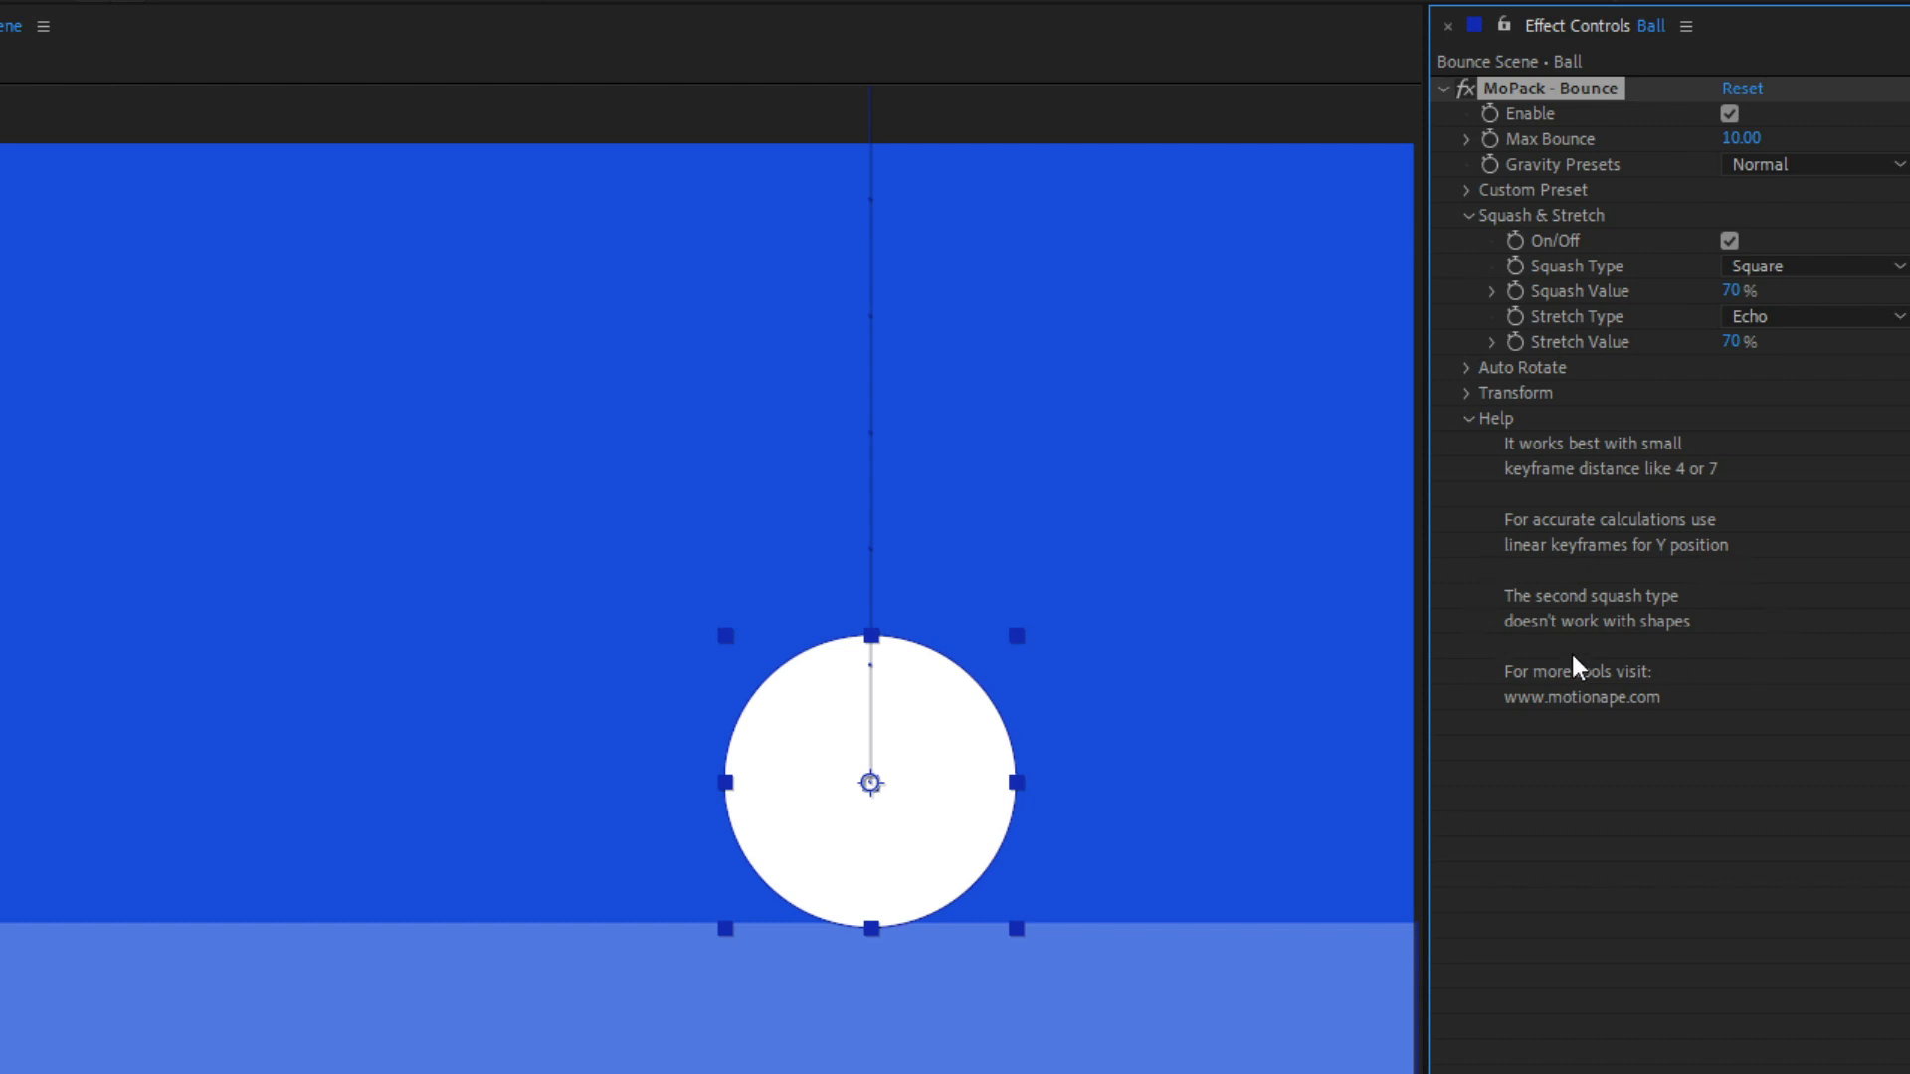
left_click(1469, 419)
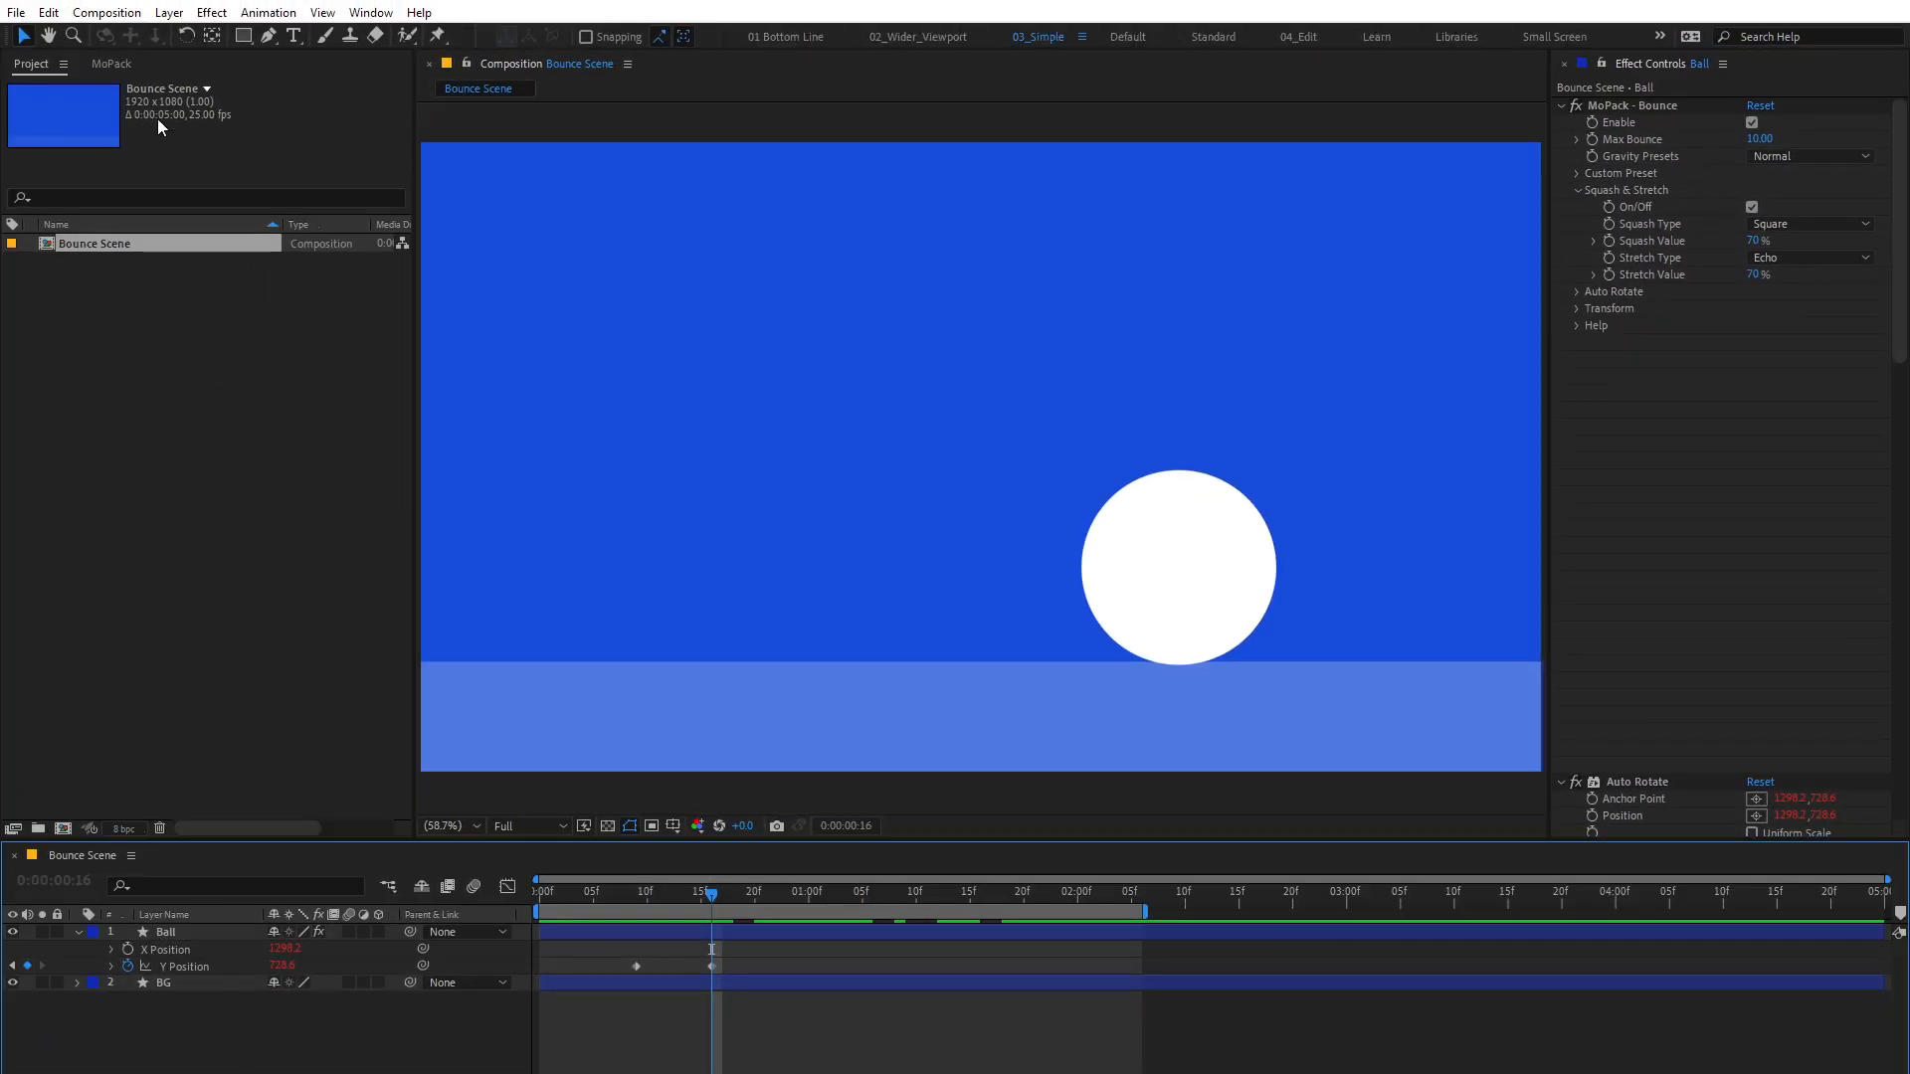
Step: Create a new composition named Square with a width and height of 400 px
left_click(106, 12)
left_click(120, 35)
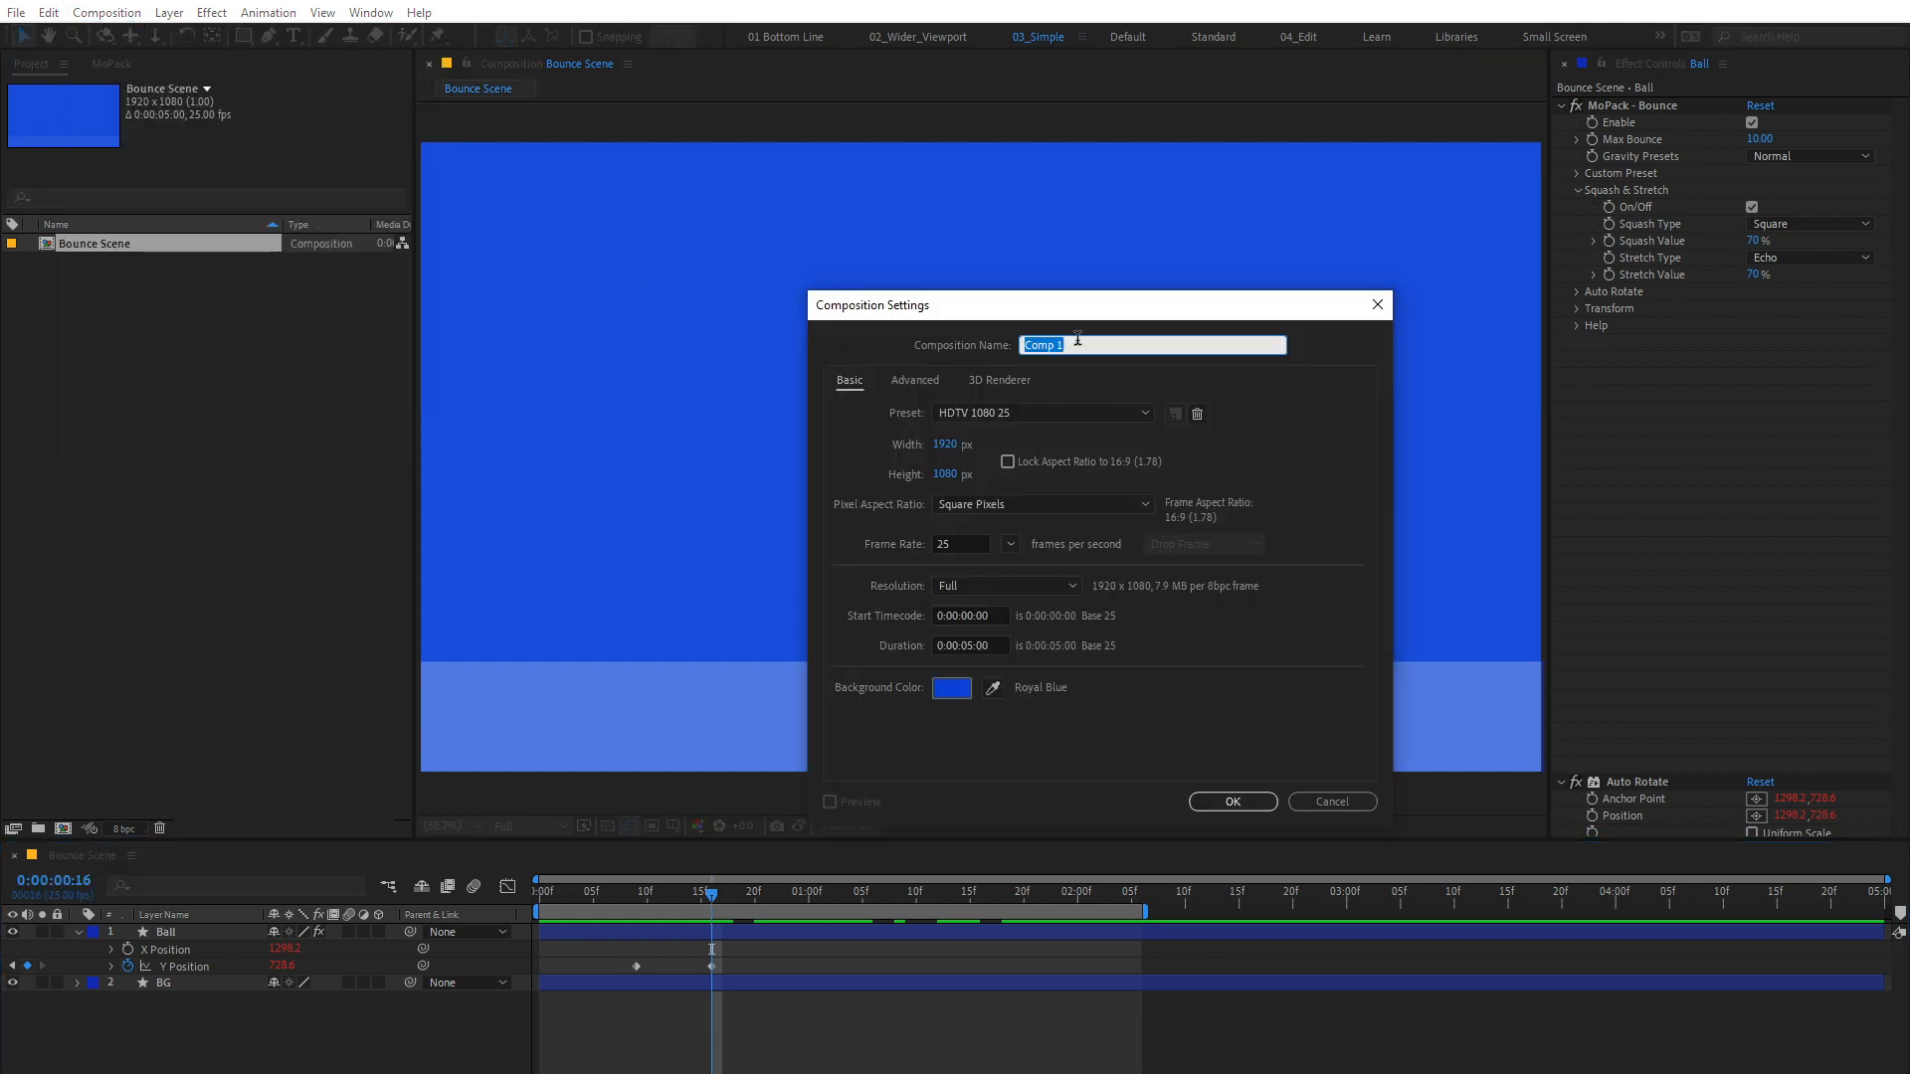
left_click(944, 444)
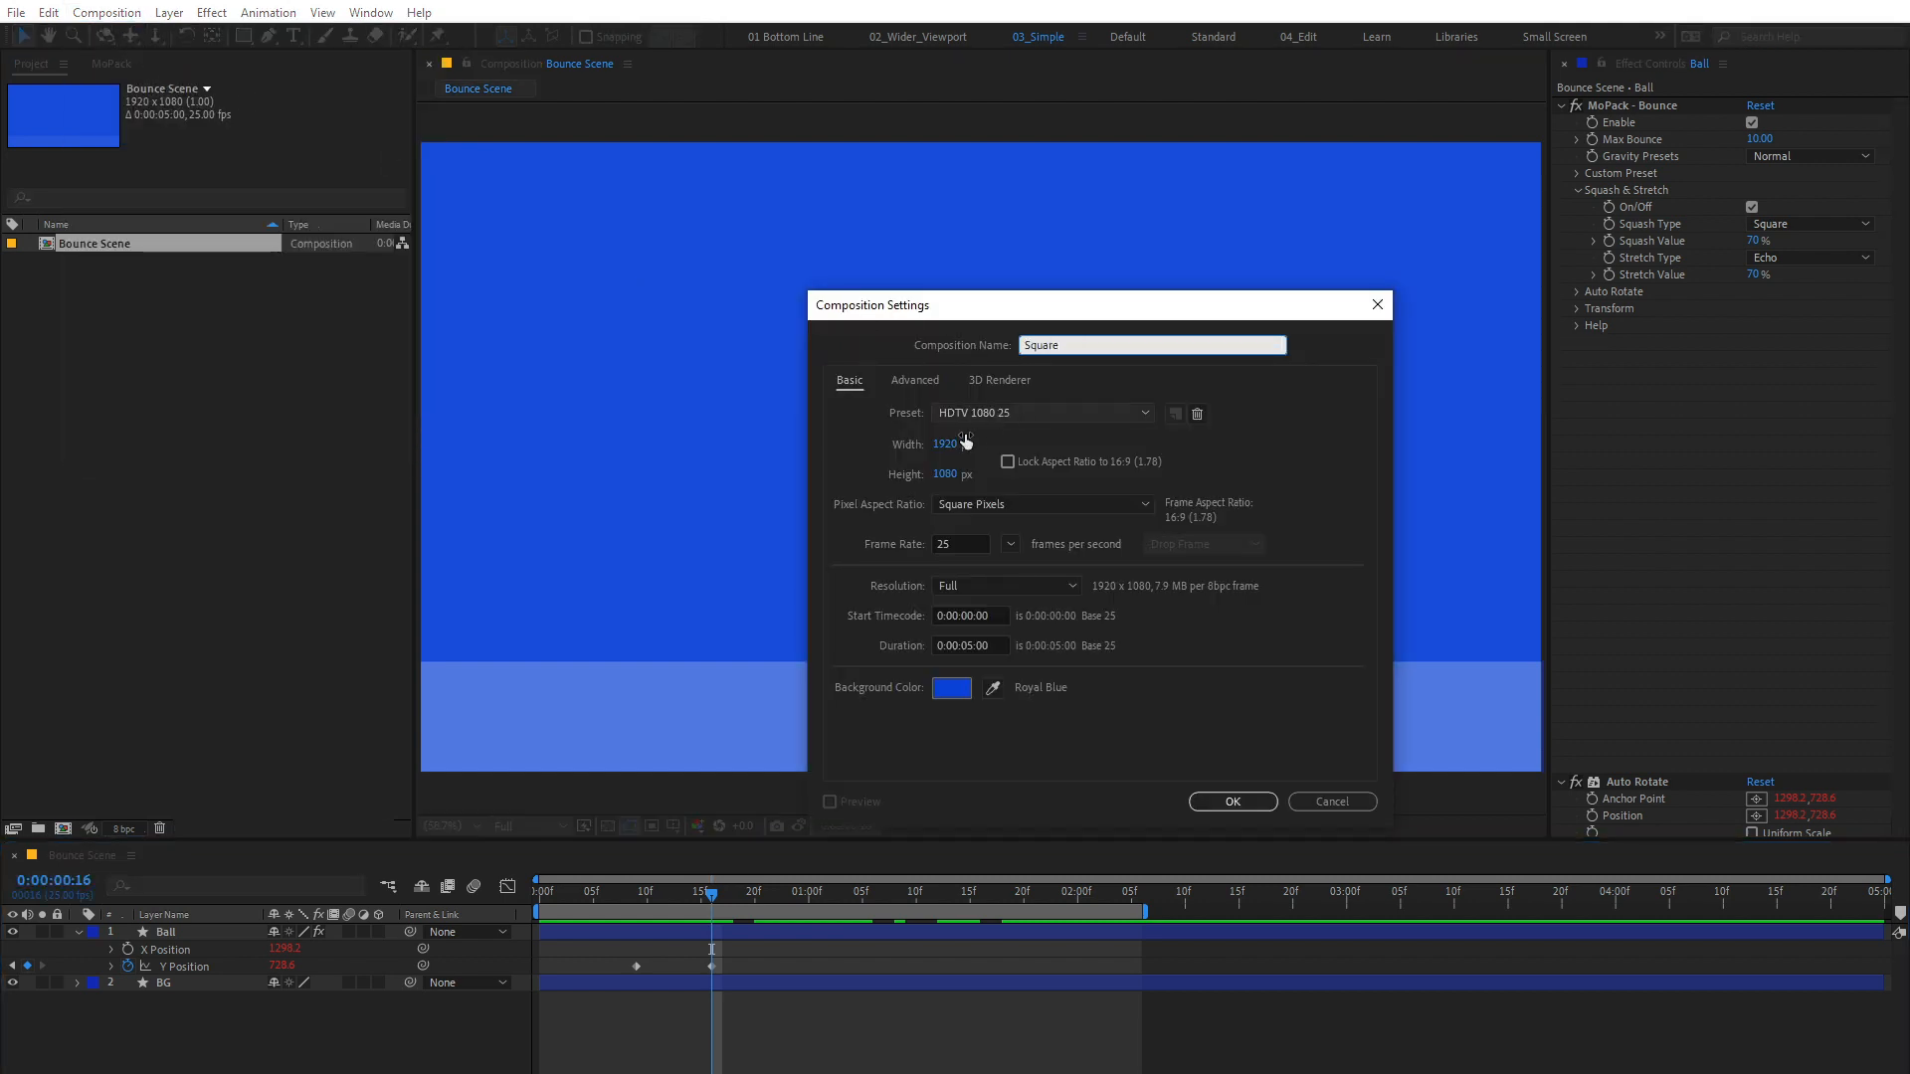
type("400")
left_click(957, 476)
type("400")
key("Return")
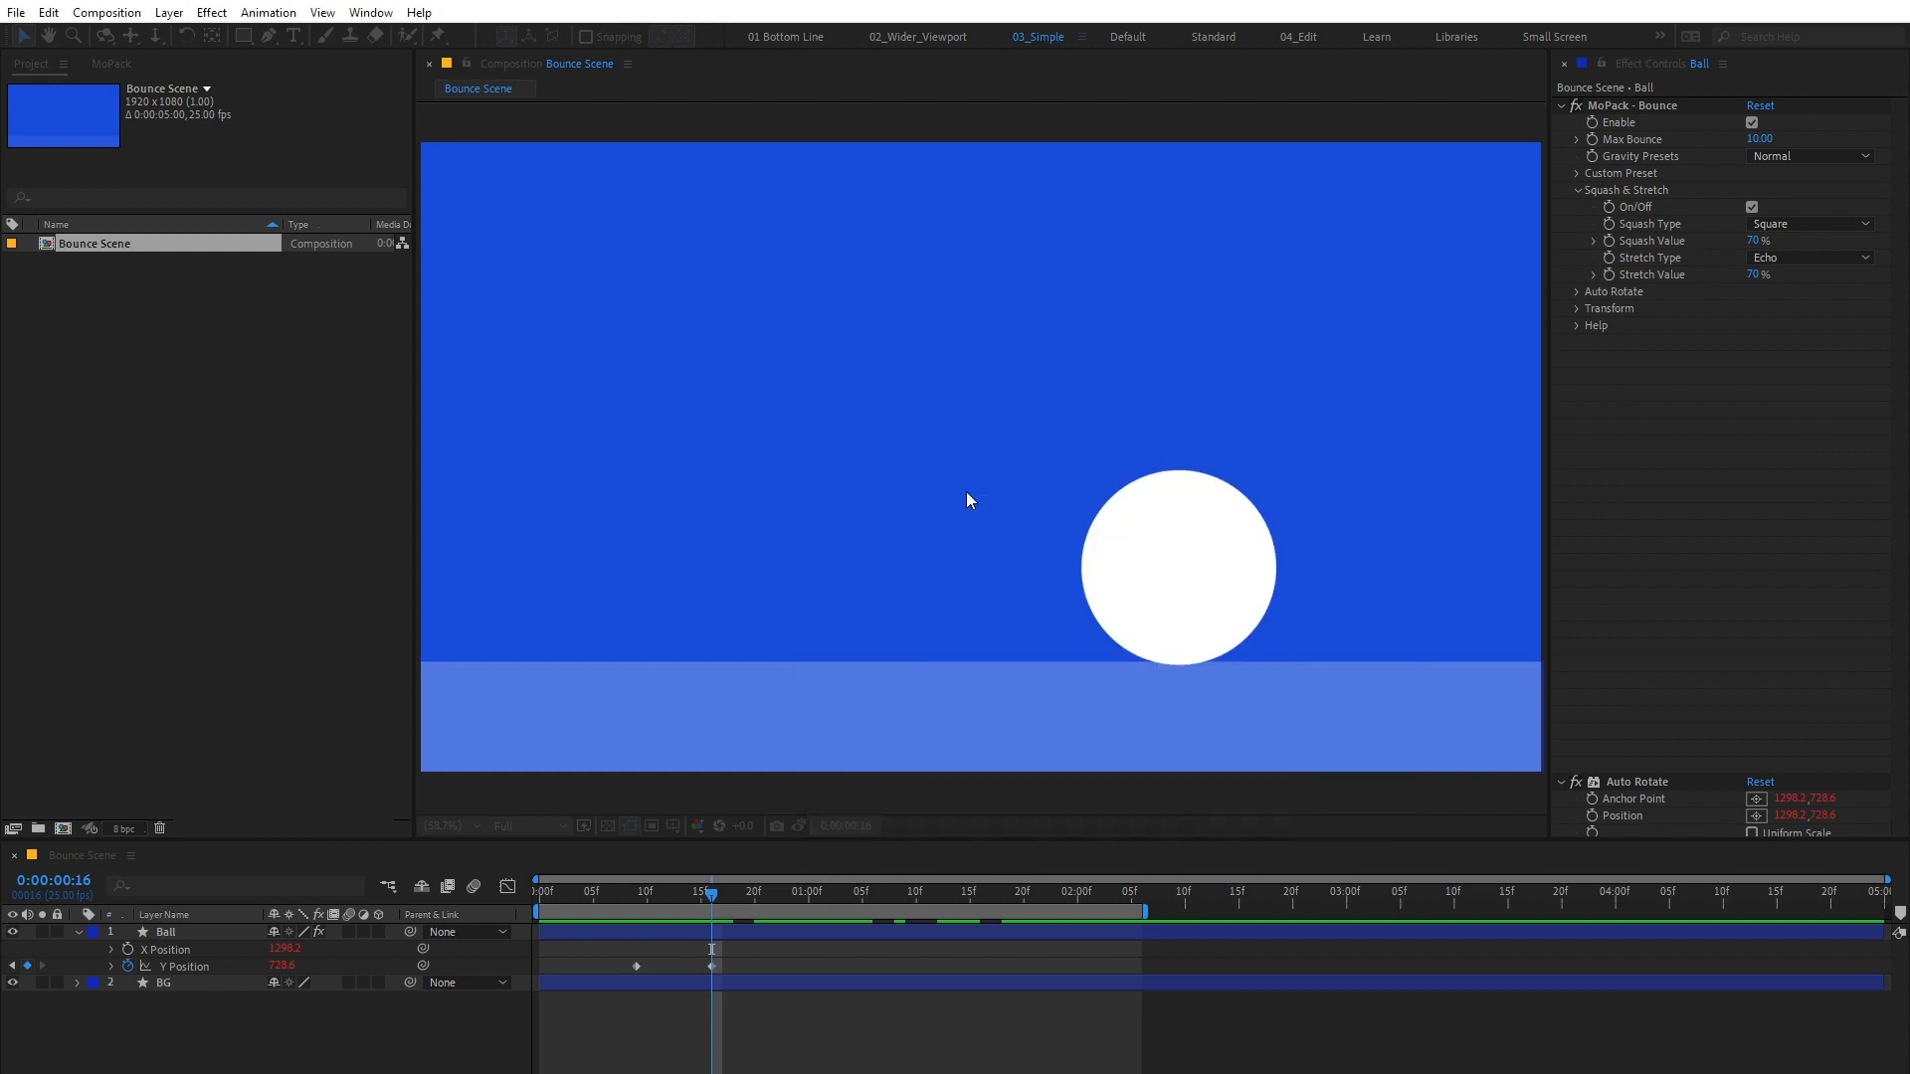
Step: Add a white rectangle shape filling the whole Square composition
double_click(243, 37)
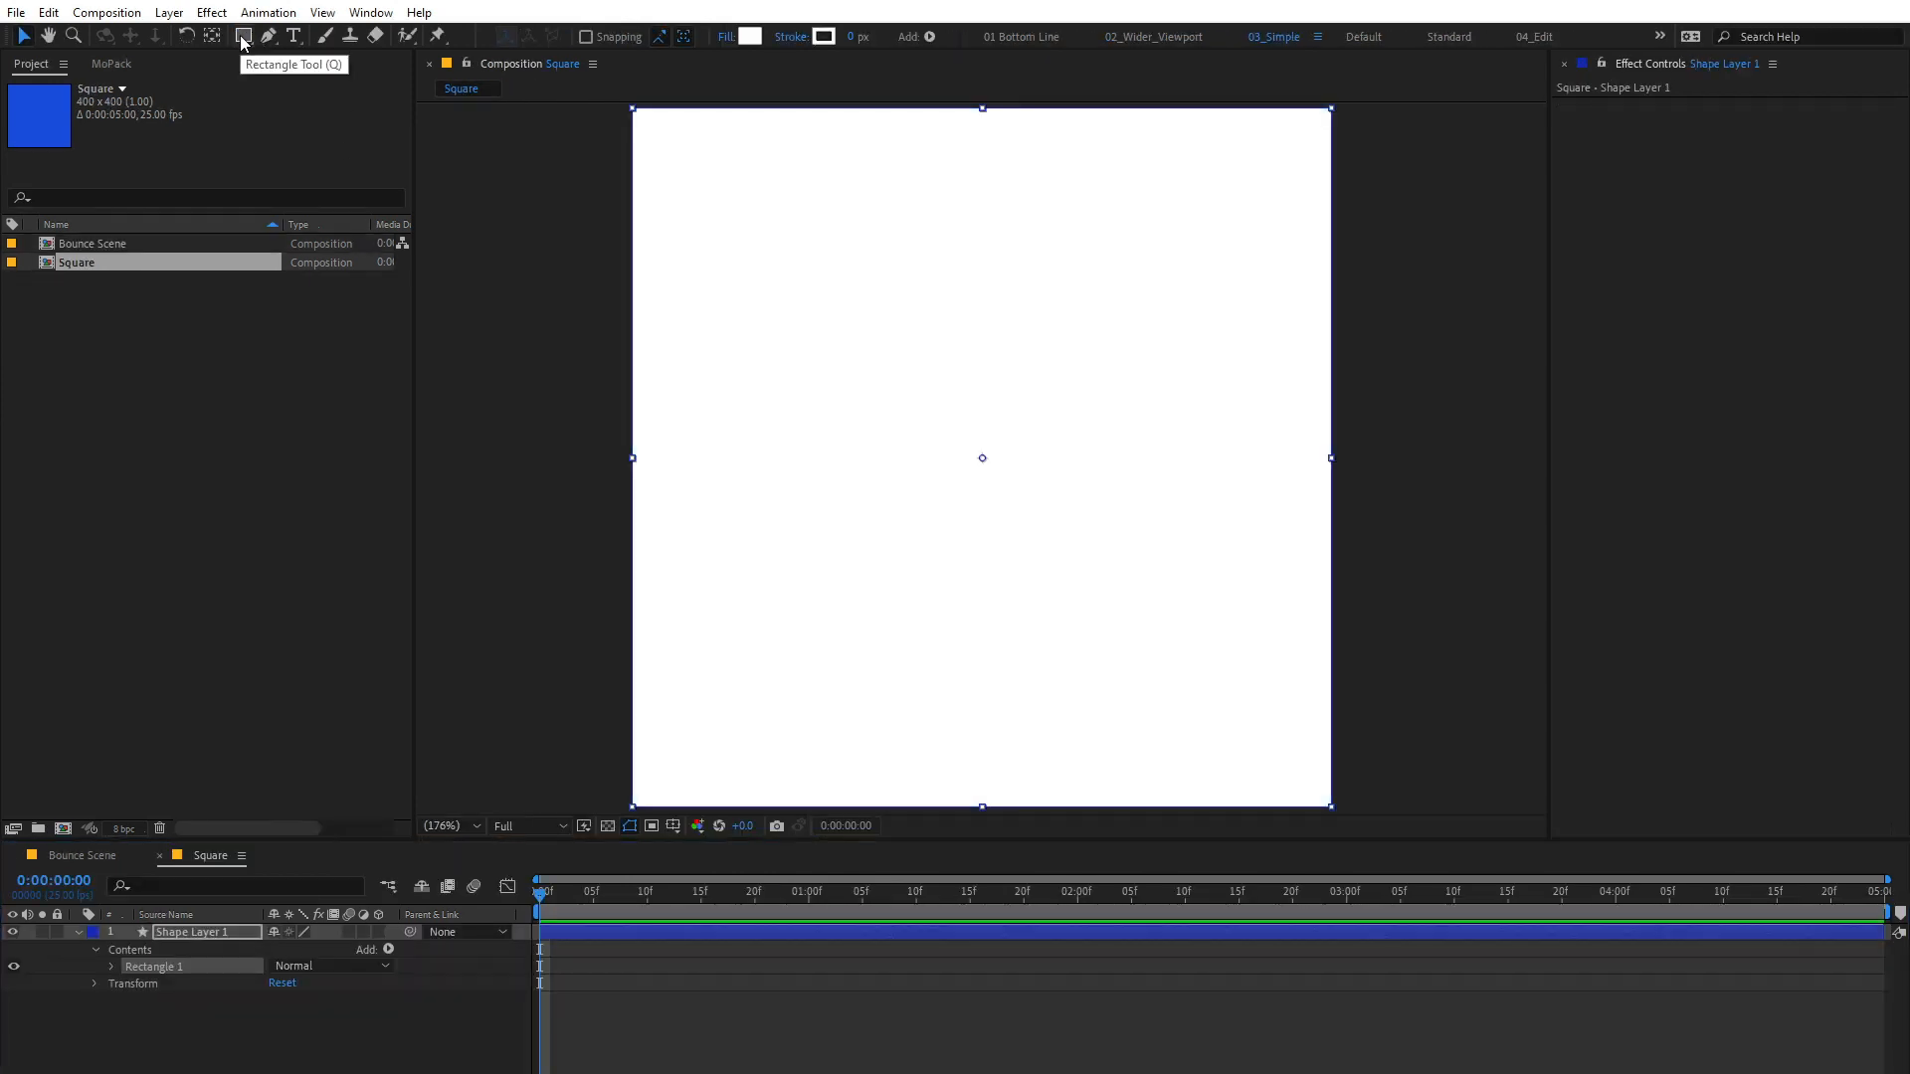
left_click(749, 36)
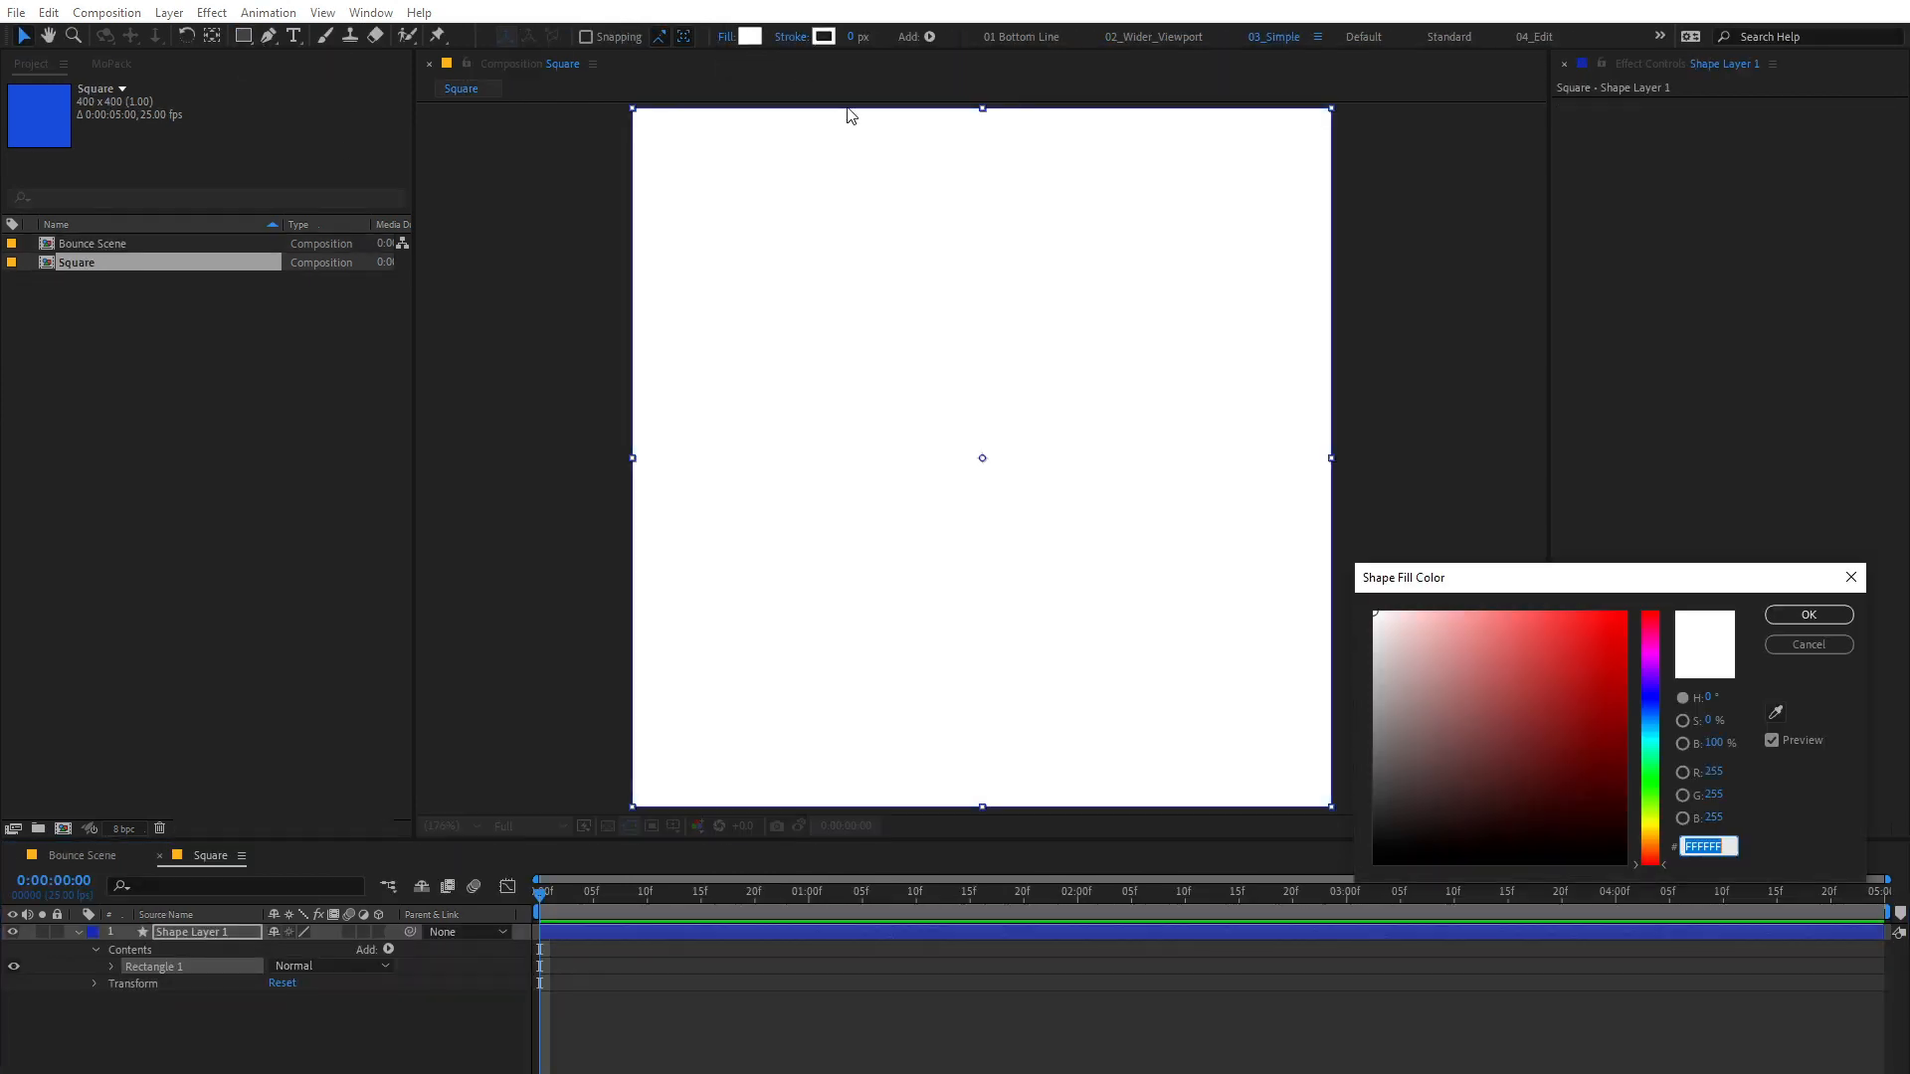
left_click(1842, 617)
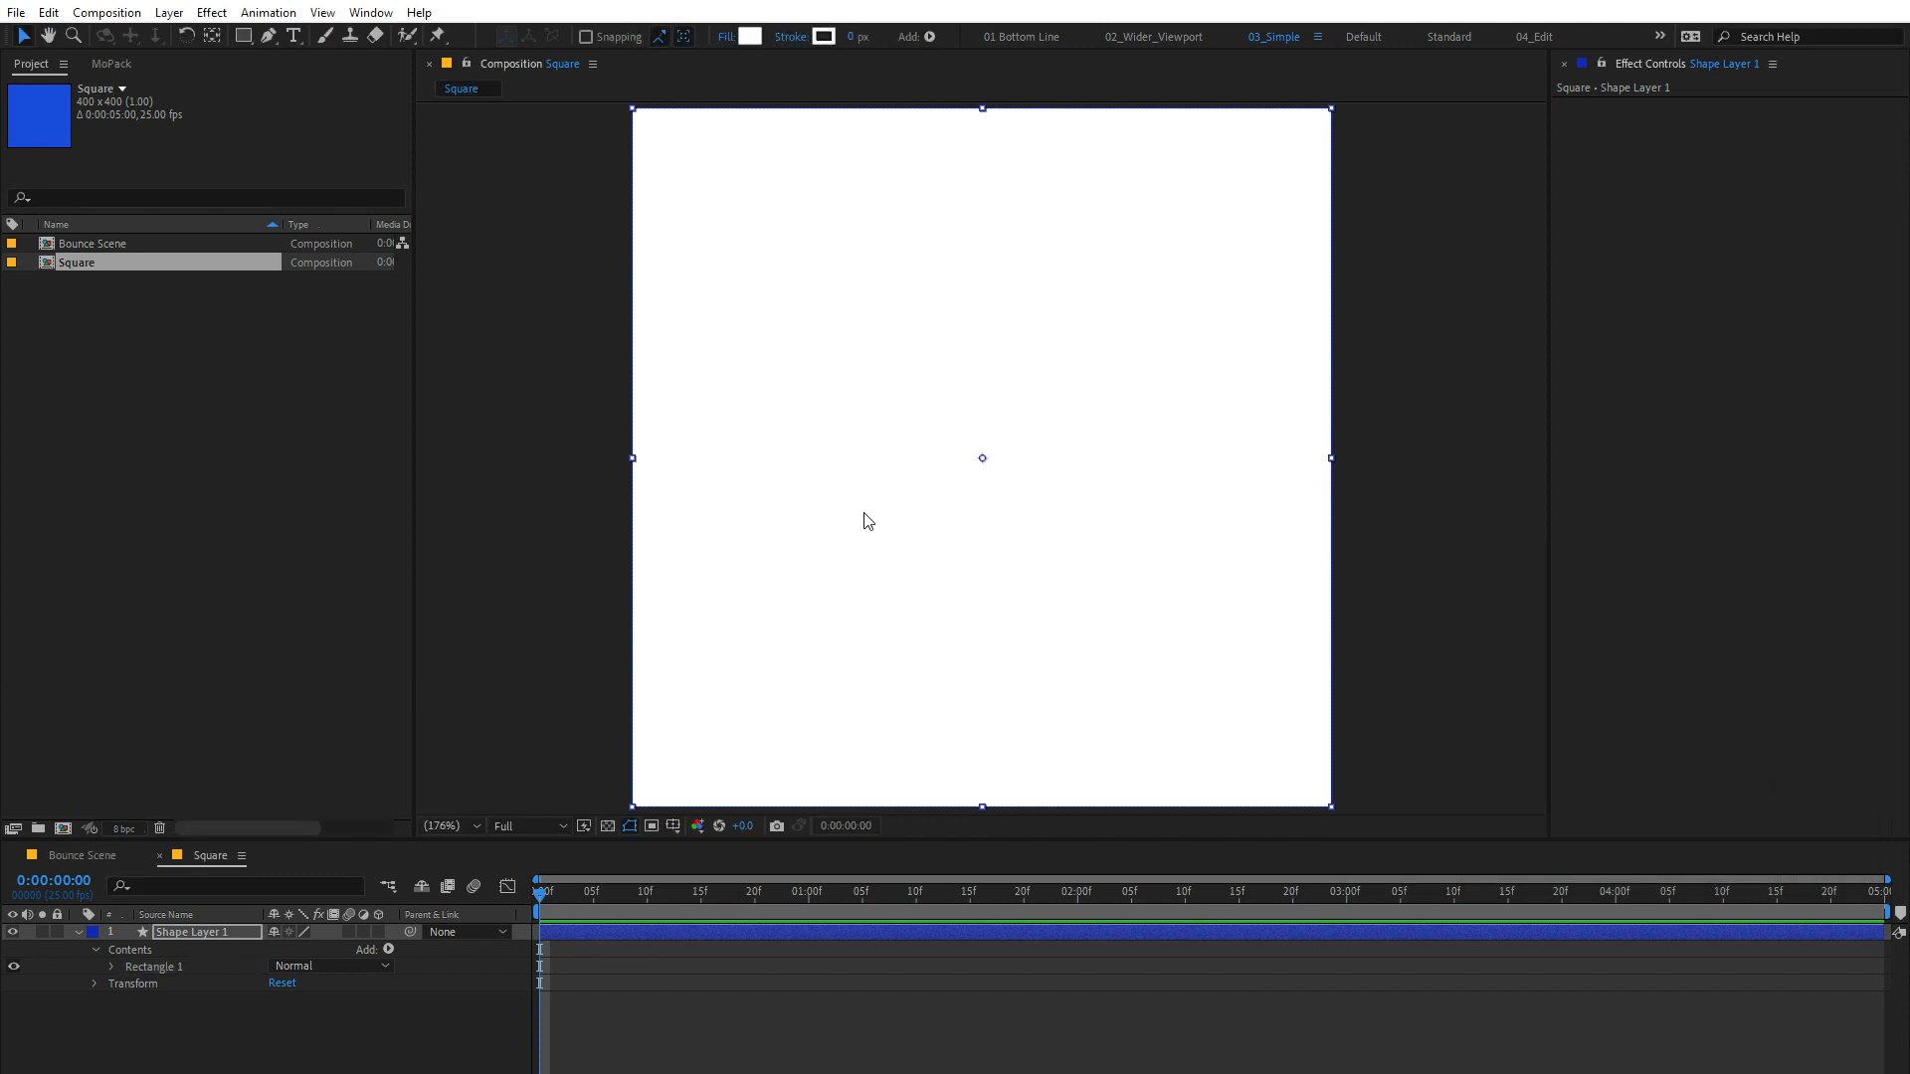
Step: Place the Square composition as the uppermost layer in Bounce Scene and separate its Position dimensions
left_click(83, 855)
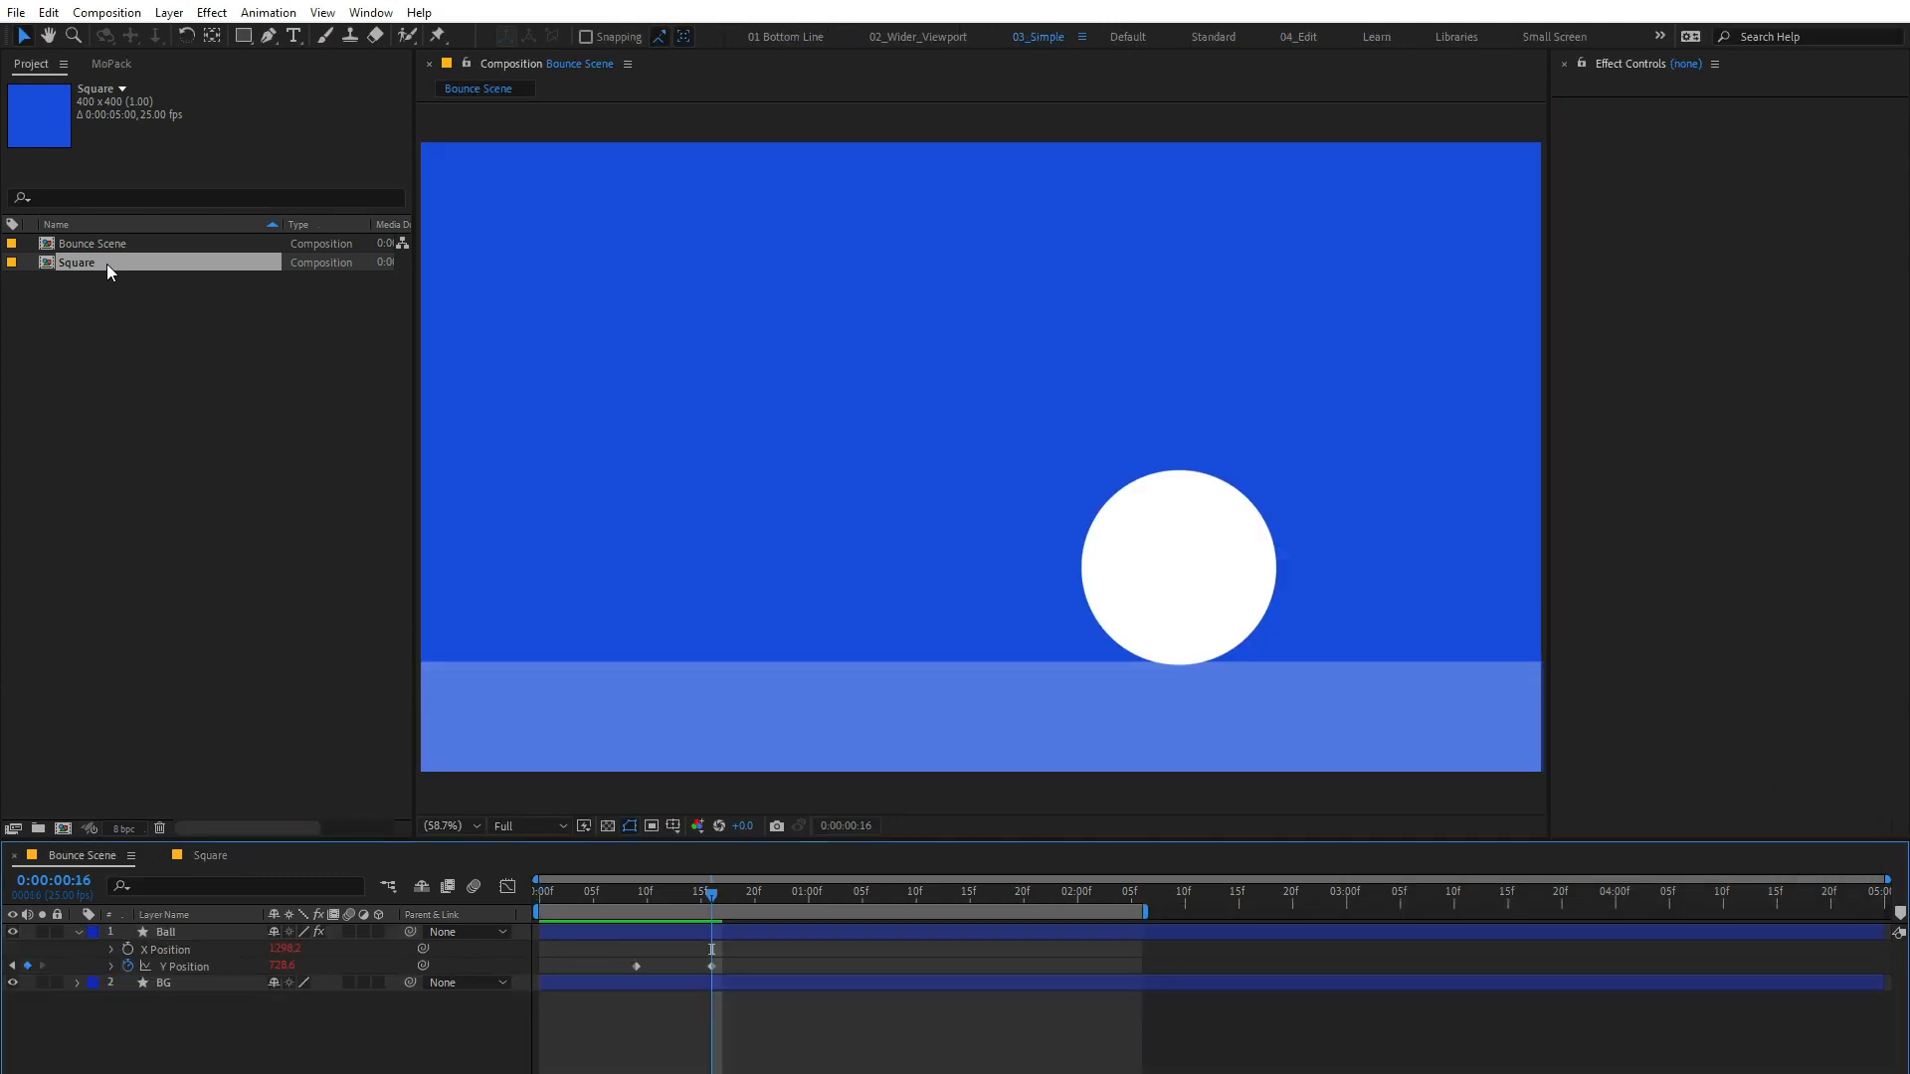
left_click_drag(91, 261, 222, 925)
key("p")
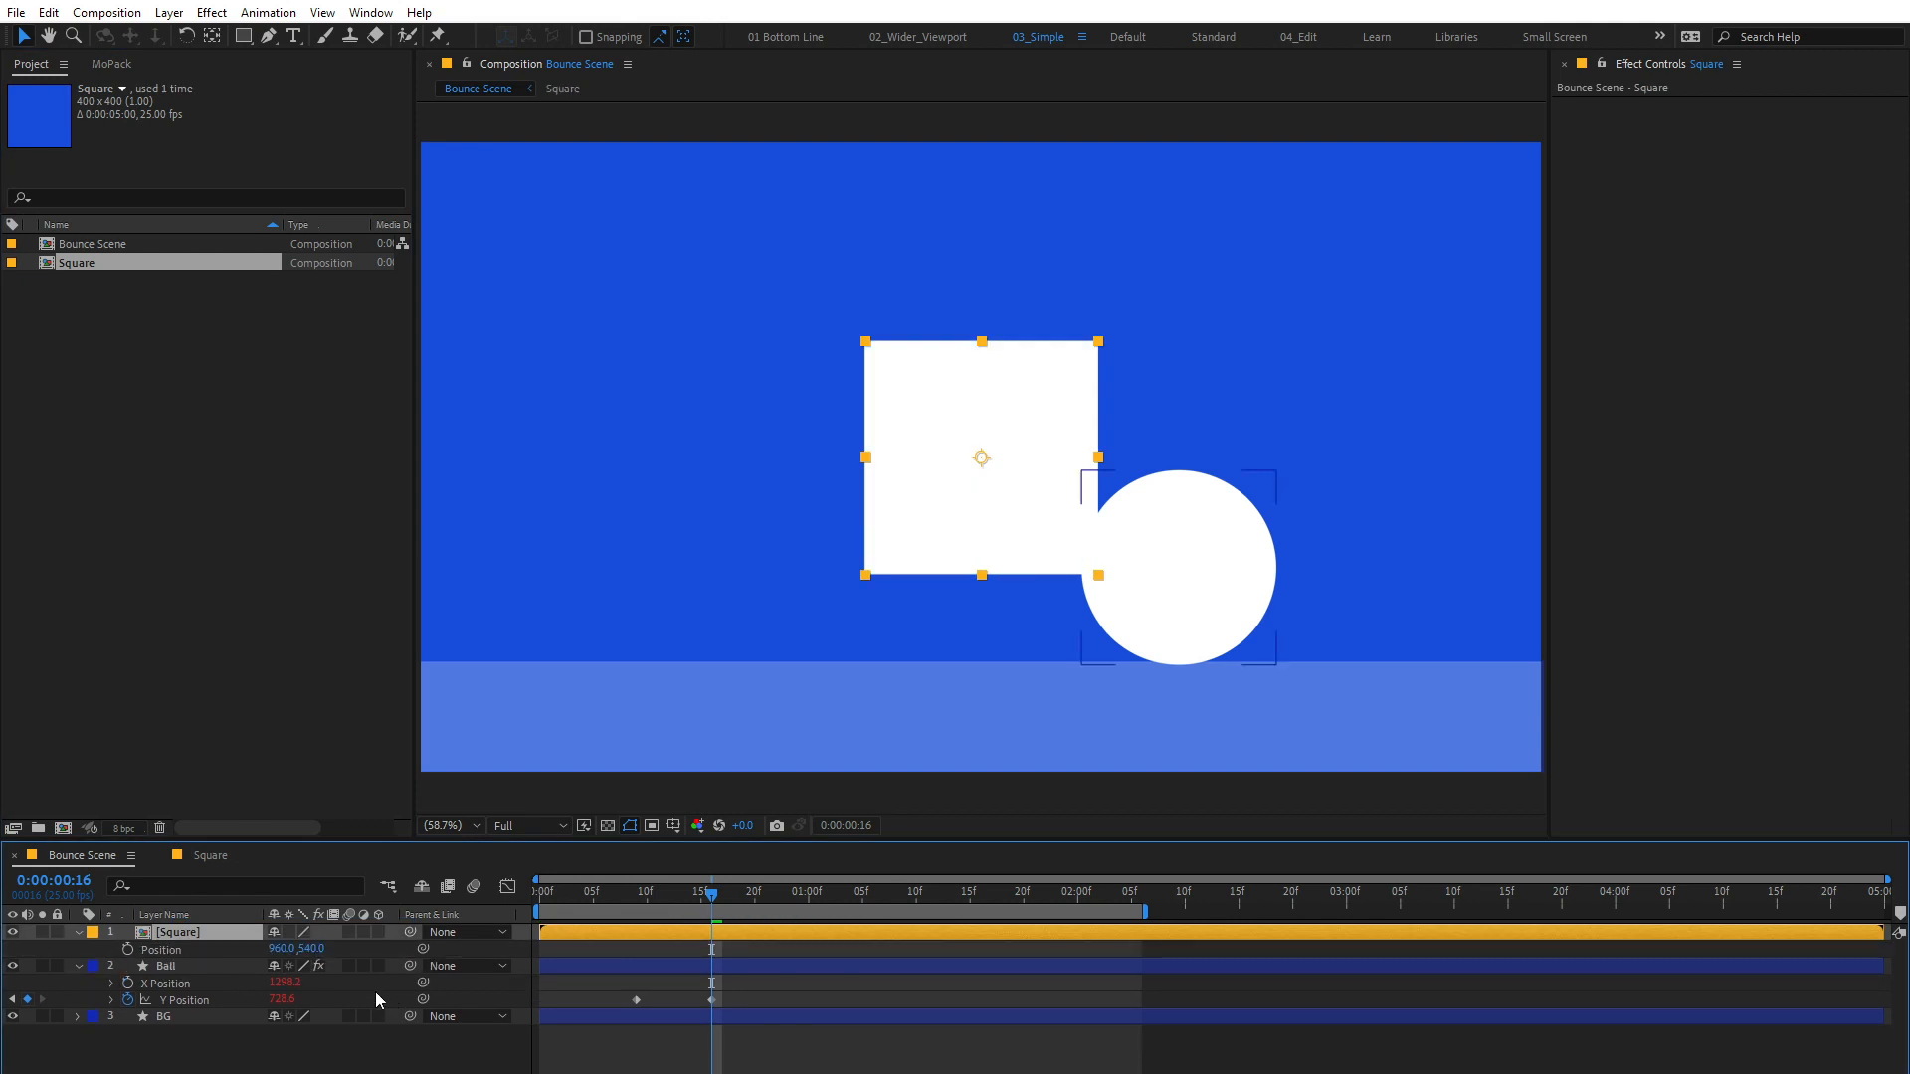
right_click(148, 947)
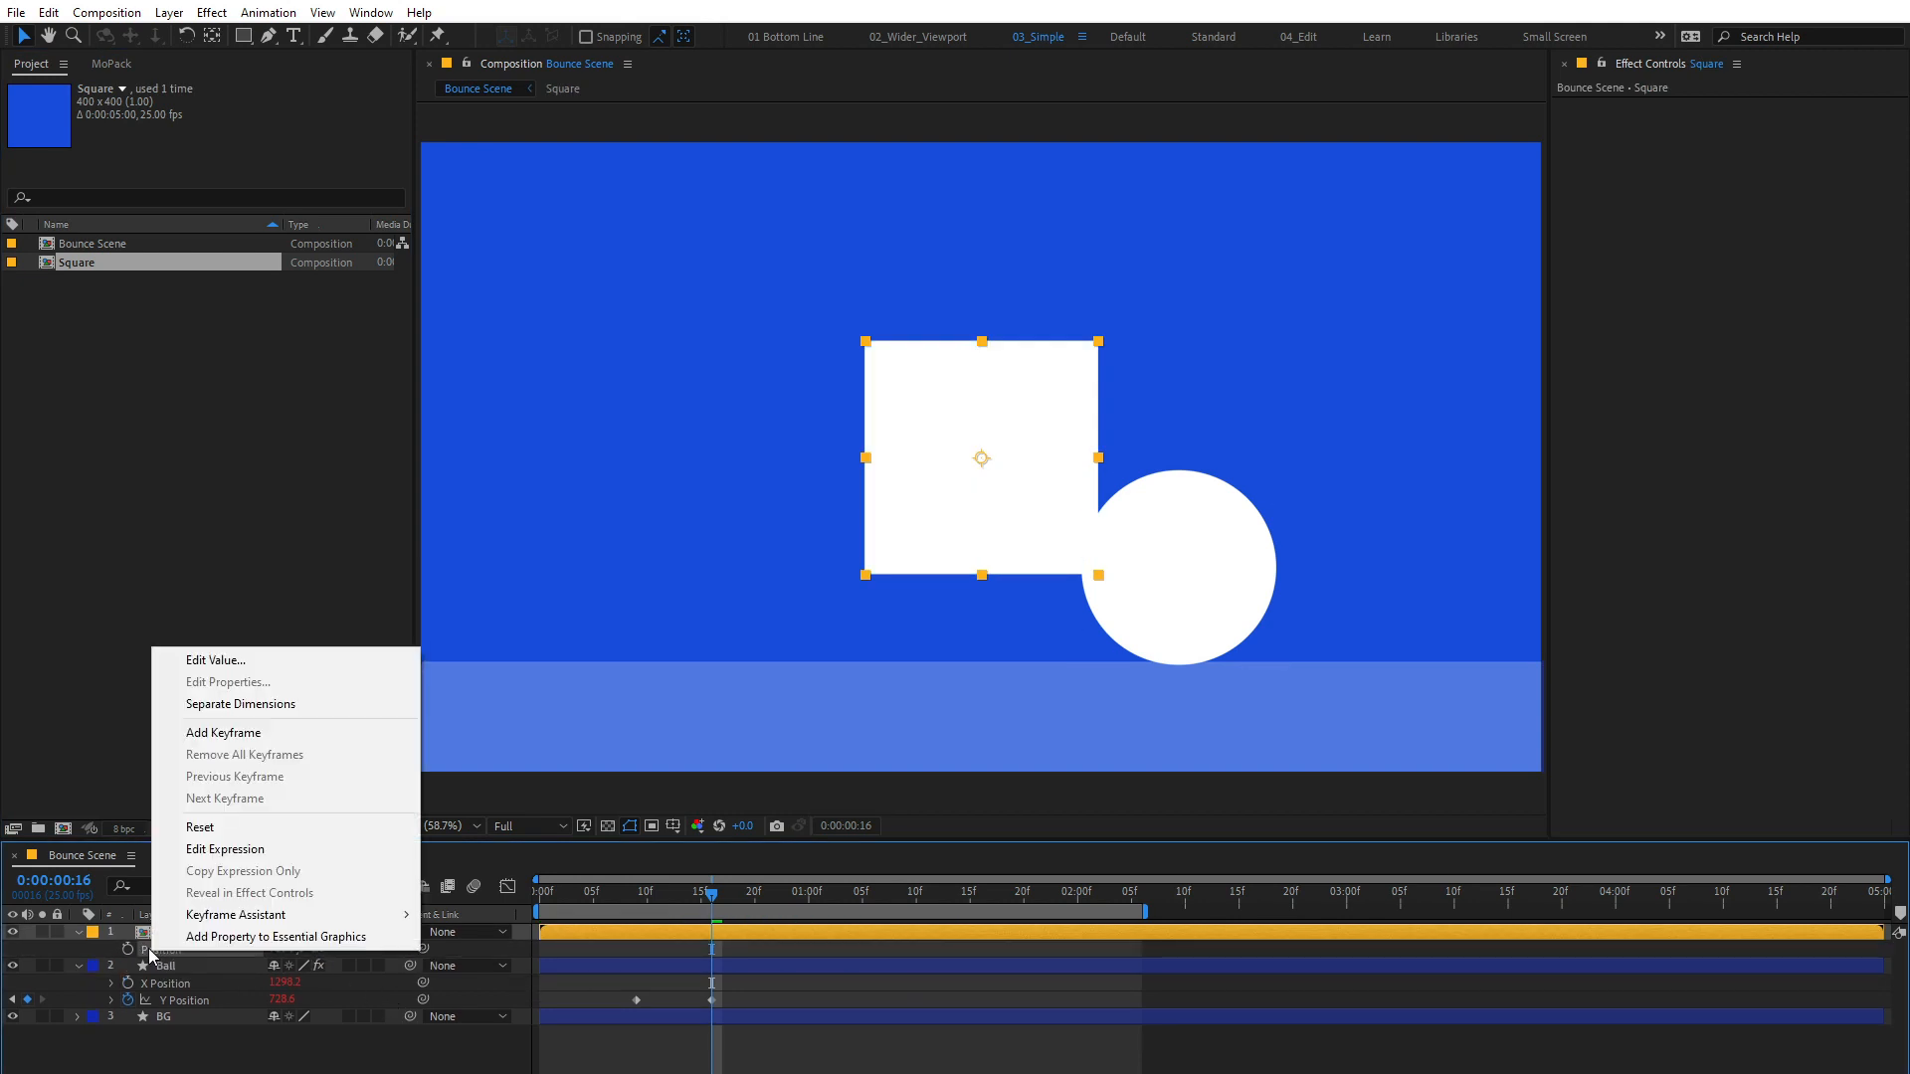
left_click(243, 708)
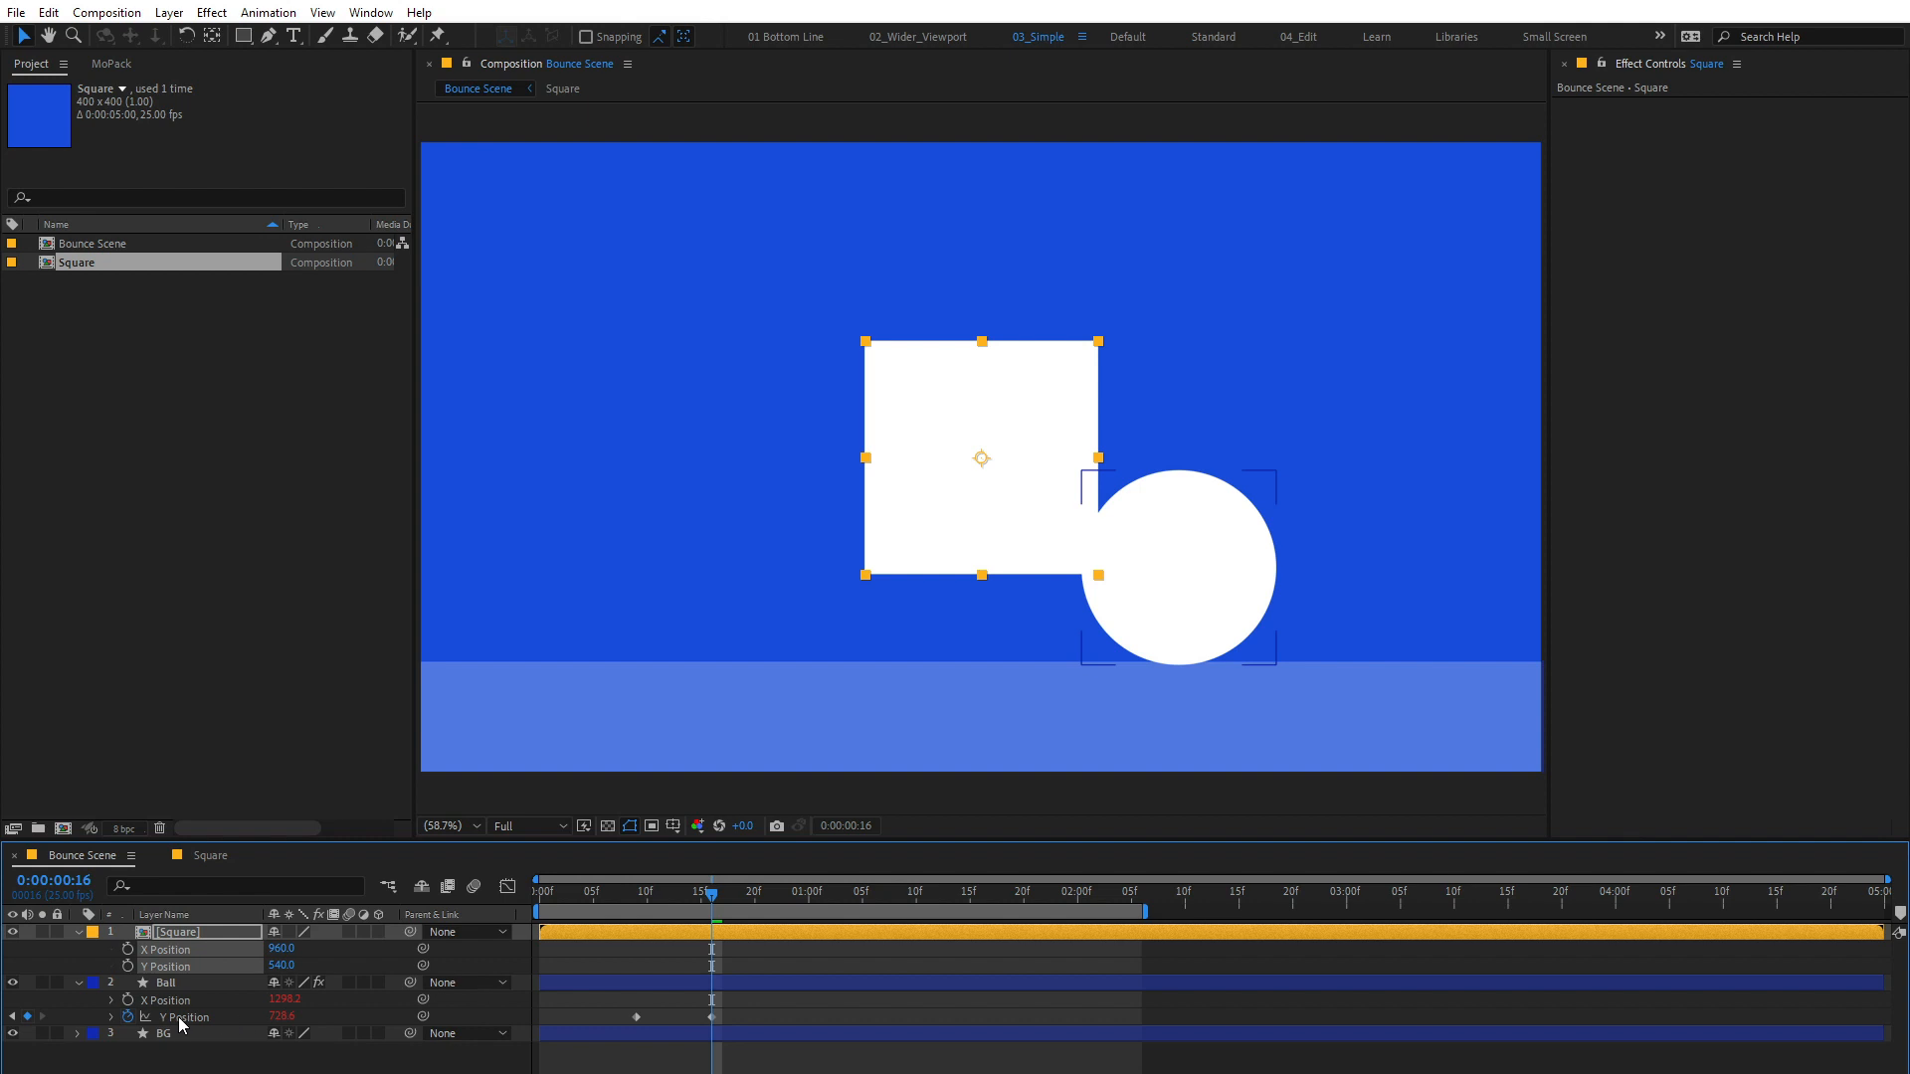
Step: Copy the Ball layer's X and Y Position animation onto the Square layer, starting at 0:00:00:09
key("ctrl+Down")
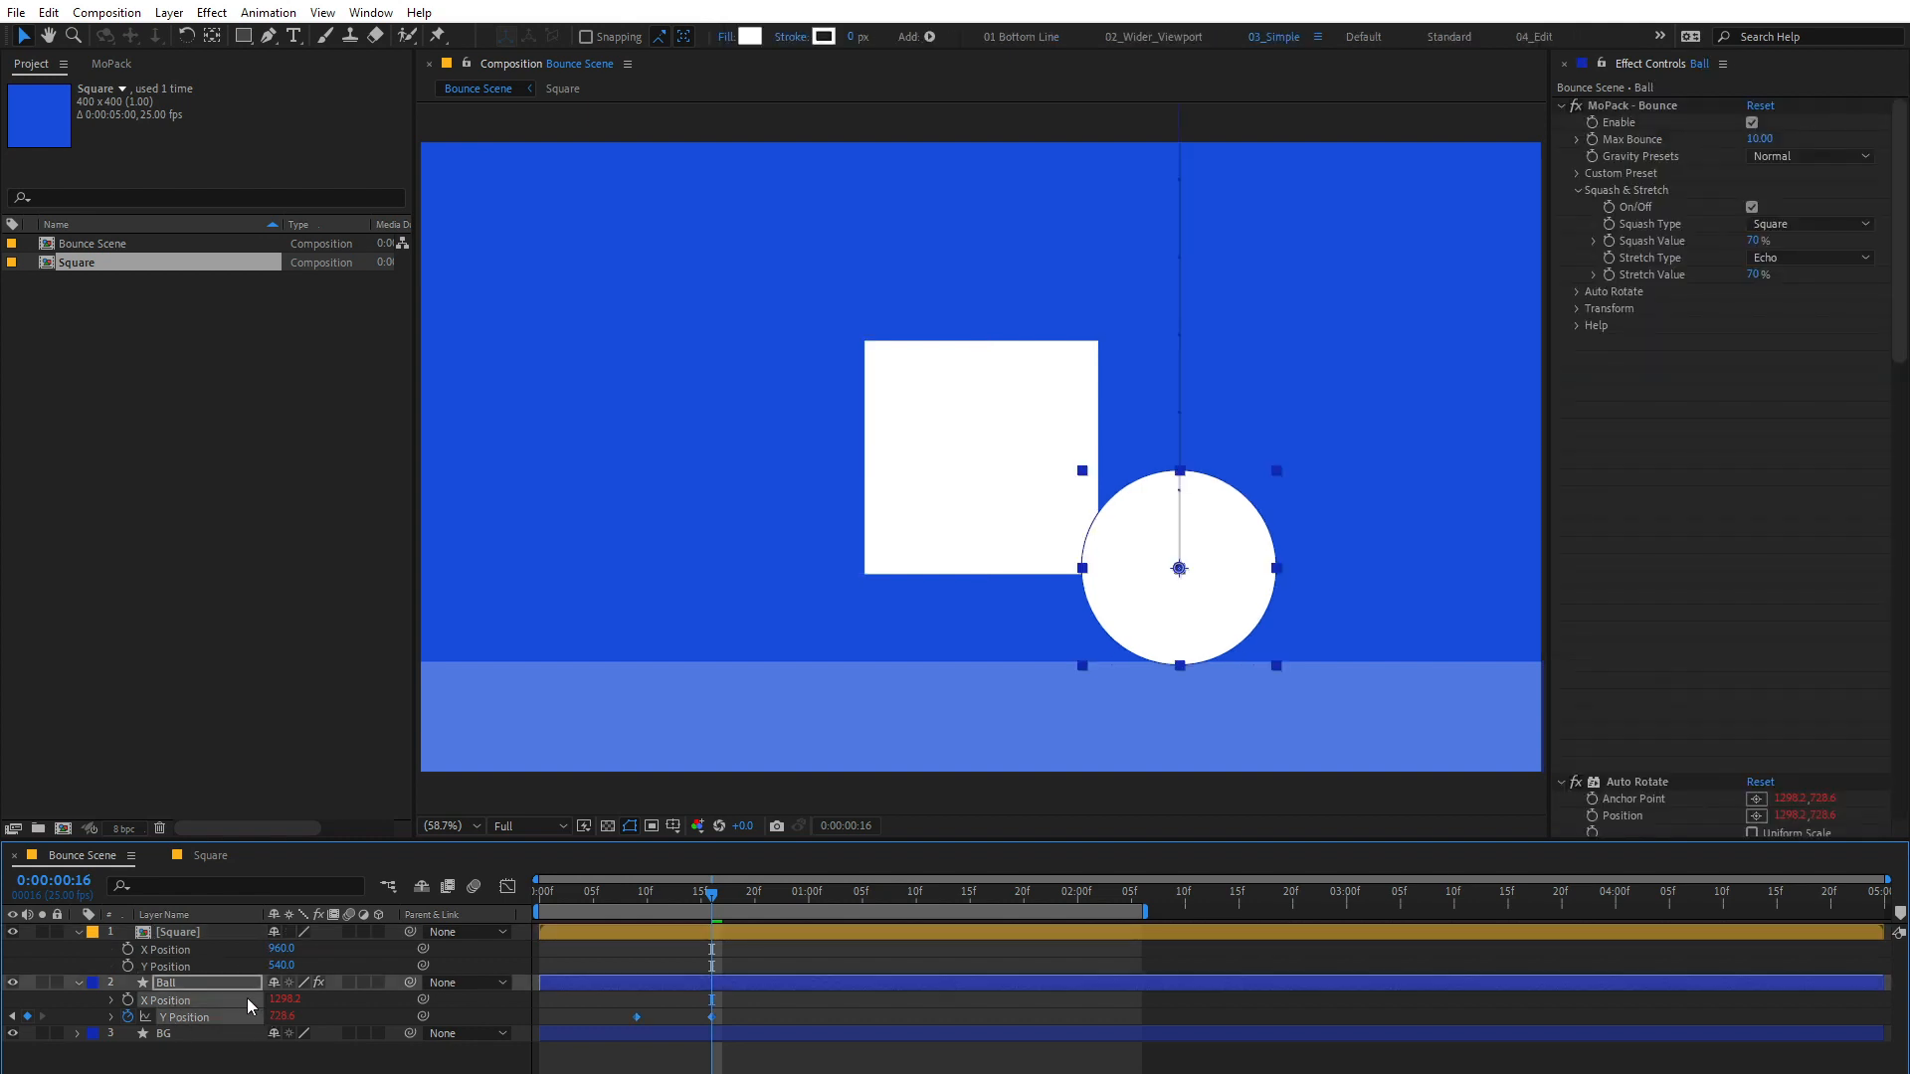
left_click_drag(679, 880, 637, 892)
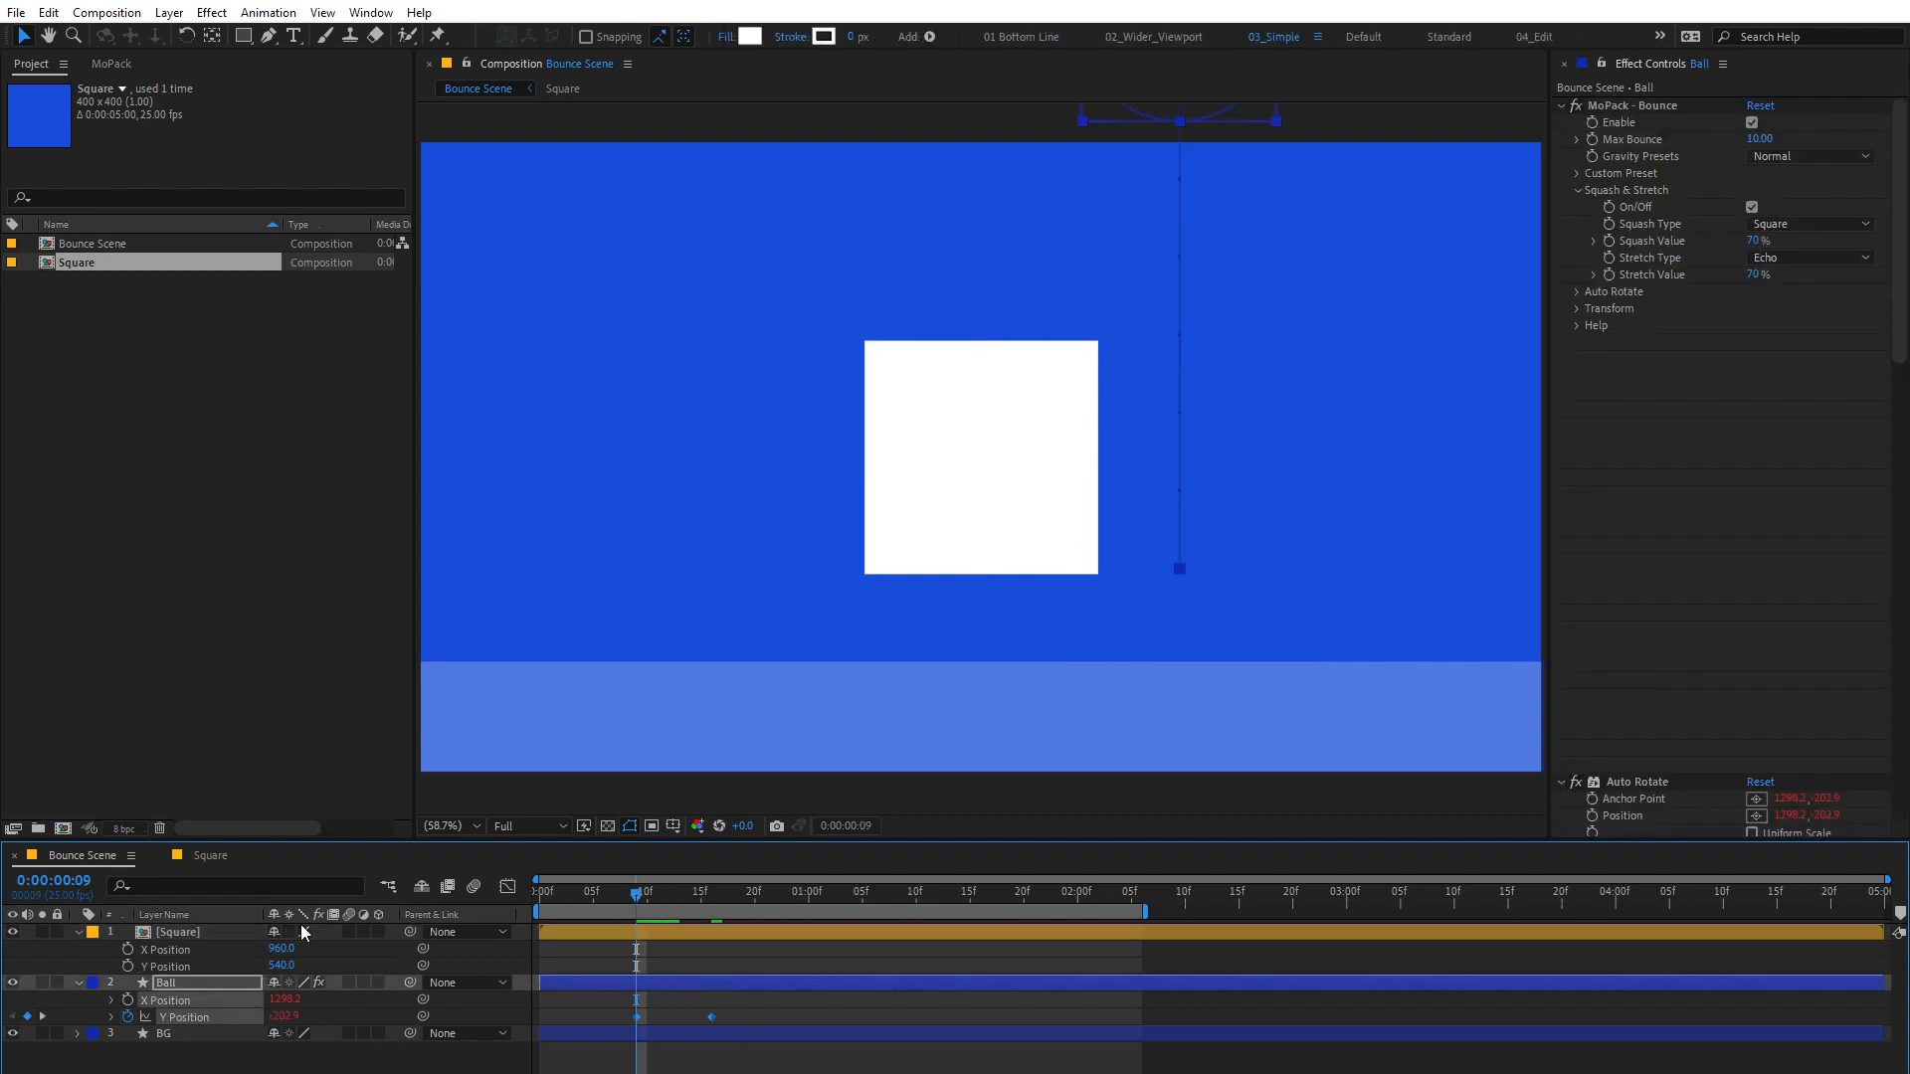
left_click(187, 951)
key("ctrl+v")
Step: Apply the MoPack Bounce animation tool to the Square layer with Normal gravity
left_click(111, 63)
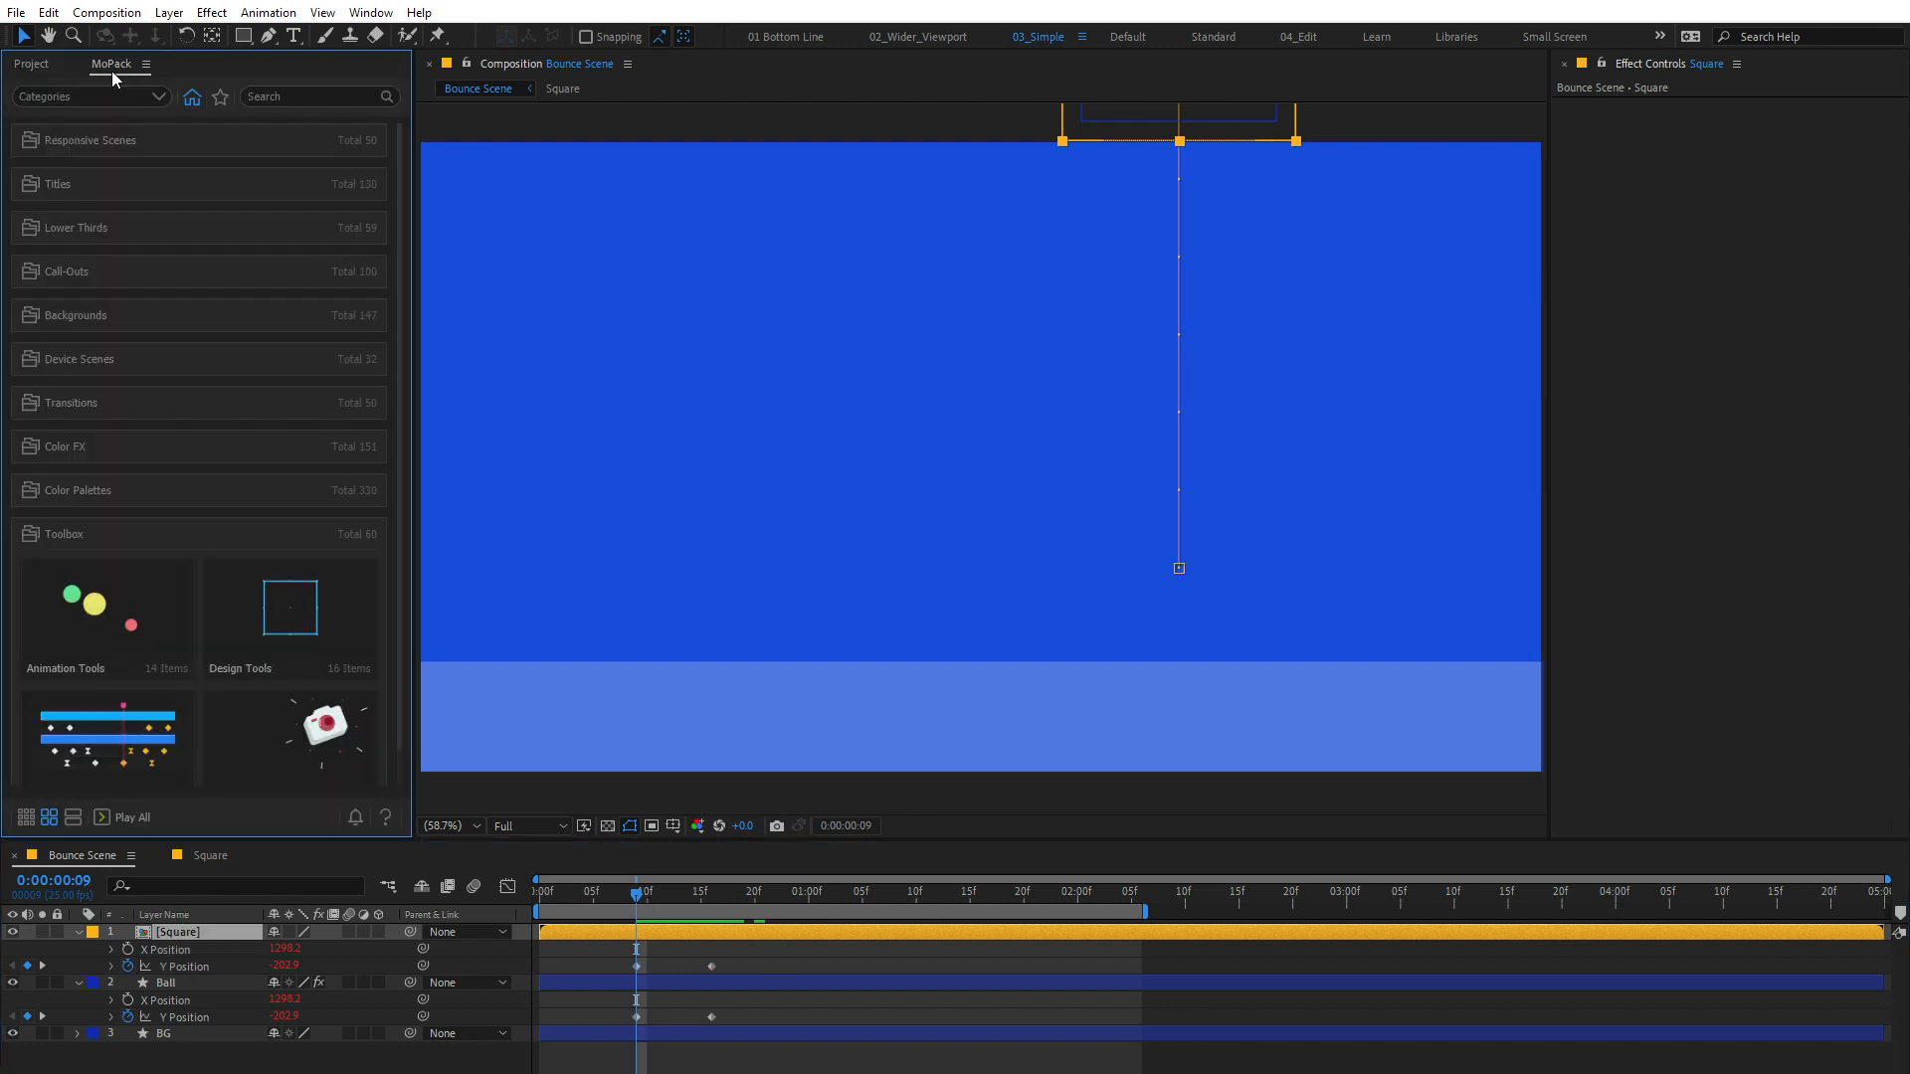
left_click(95, 622)
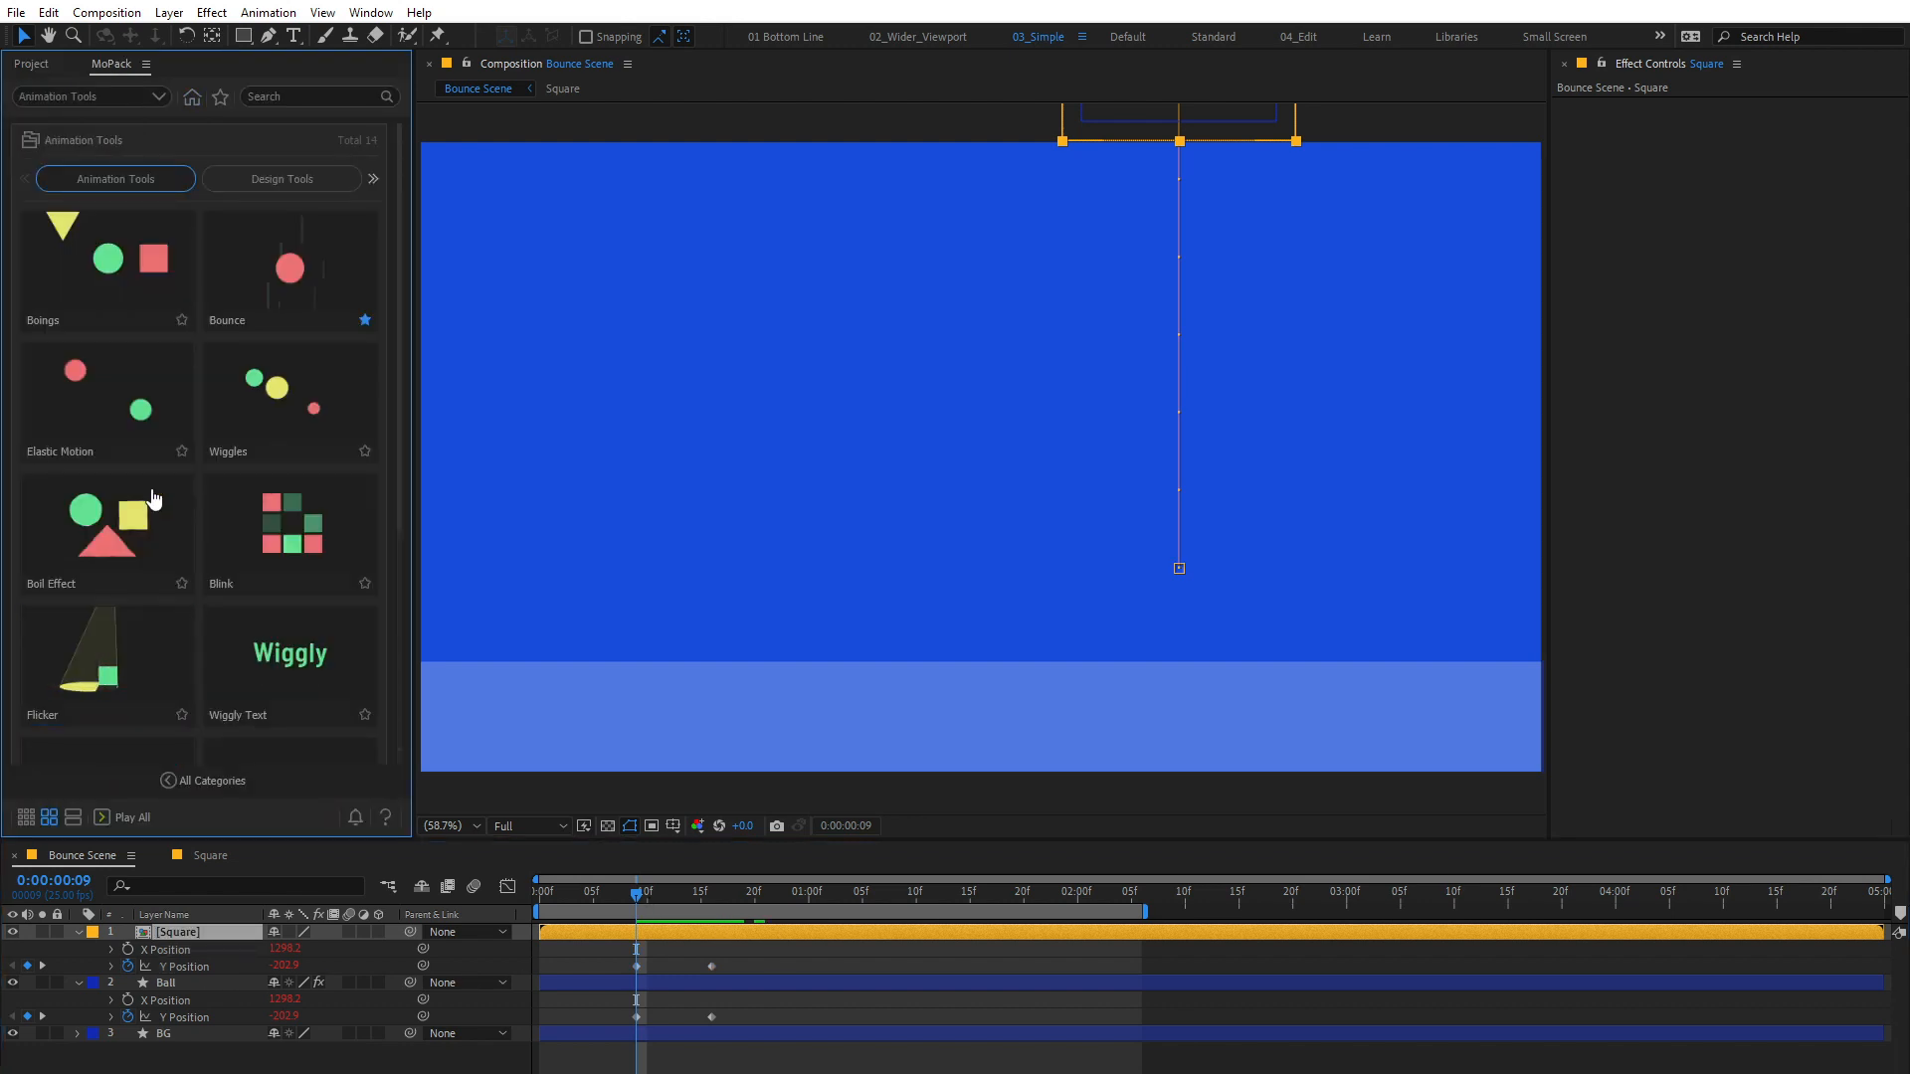
left_click(265, 277)
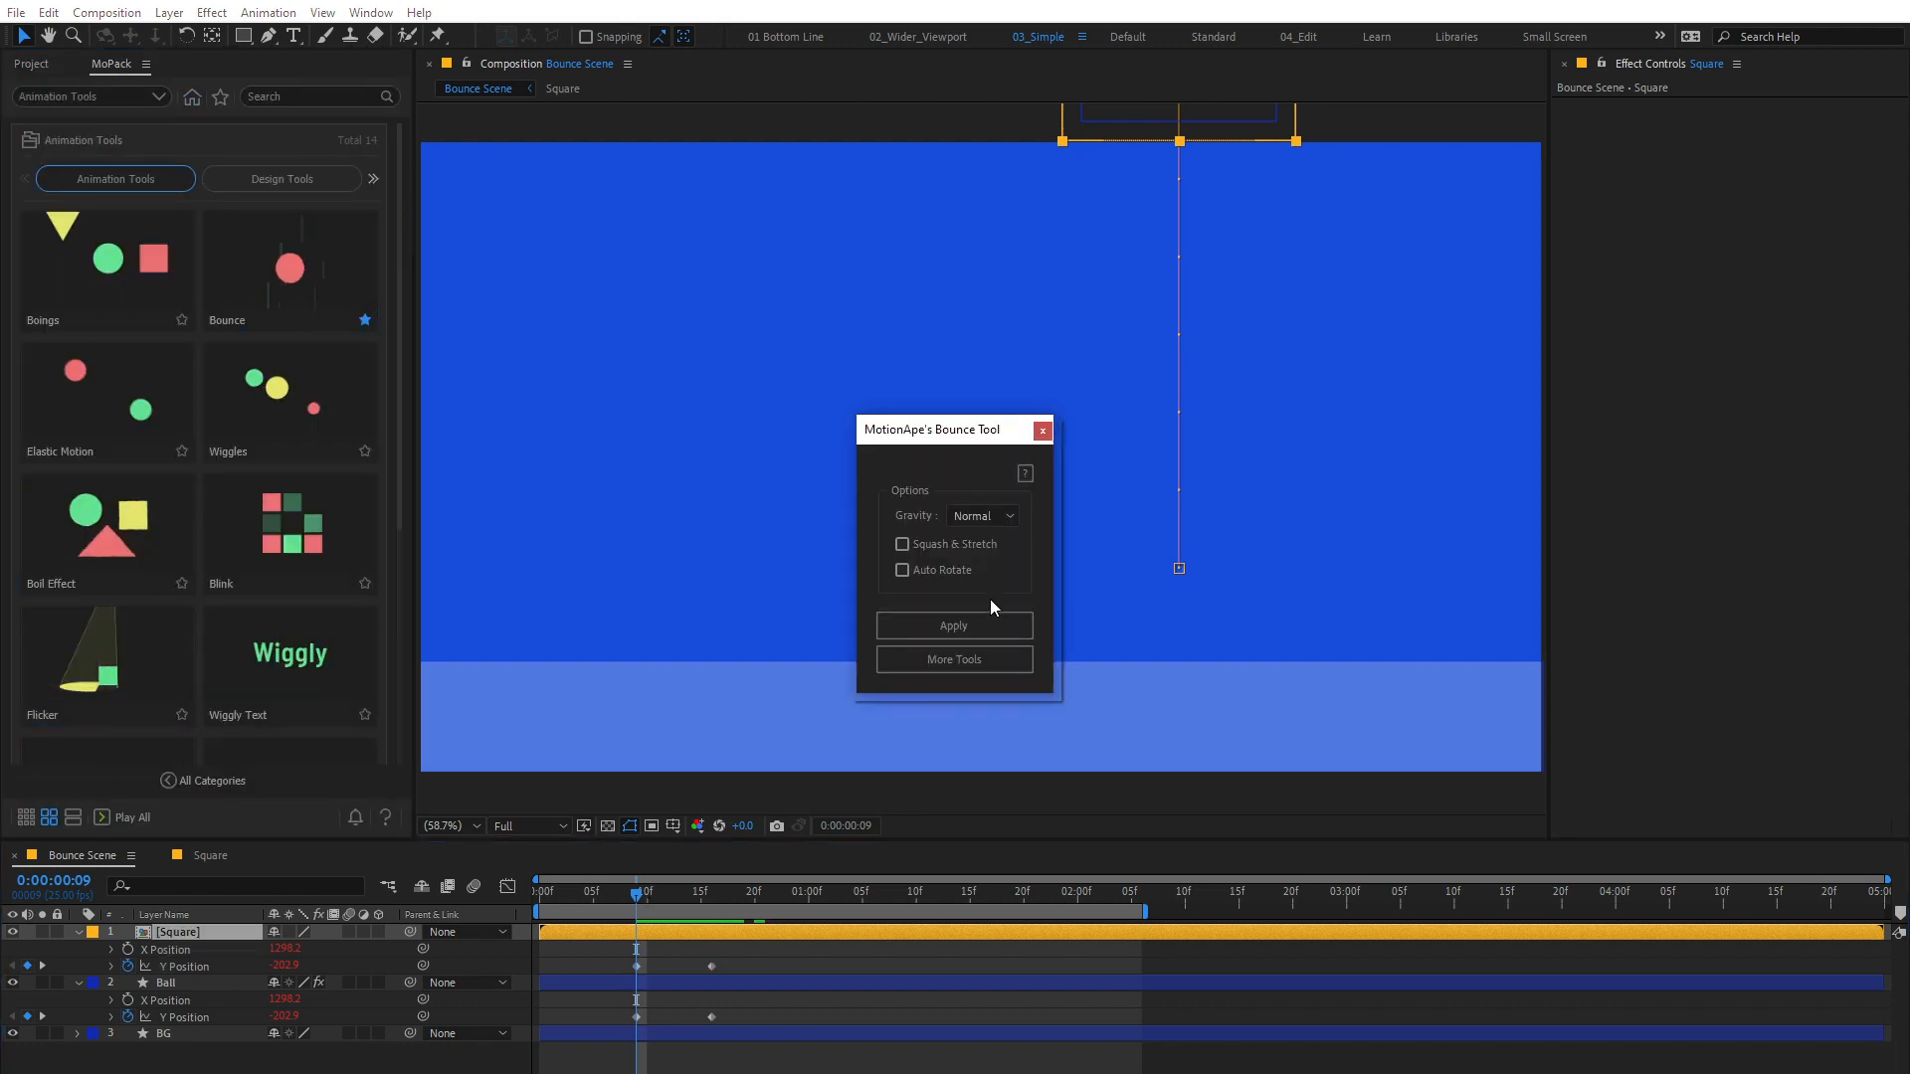
left_click(958, 623)
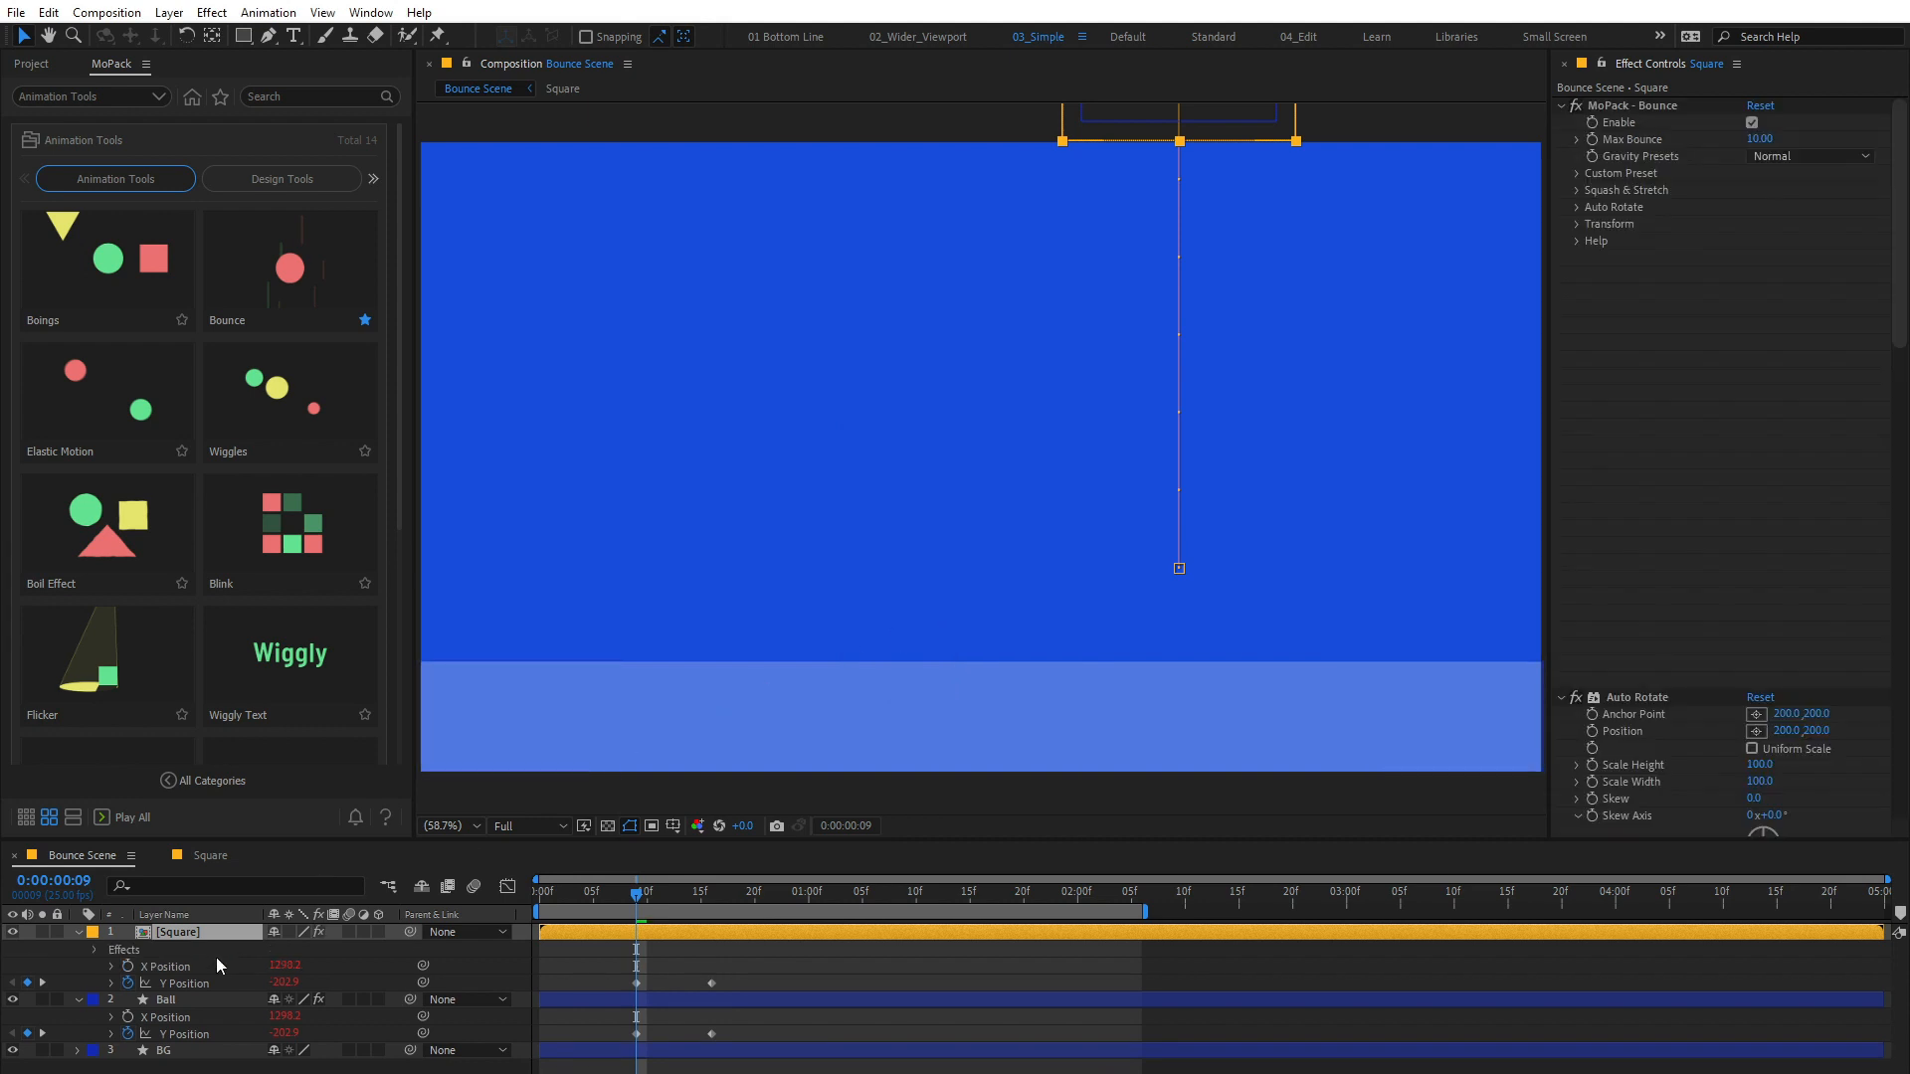
Step: Copy the MoPack - Bounce effect settings from the Ball layer onto the Square layer
left_click(171, 1006)
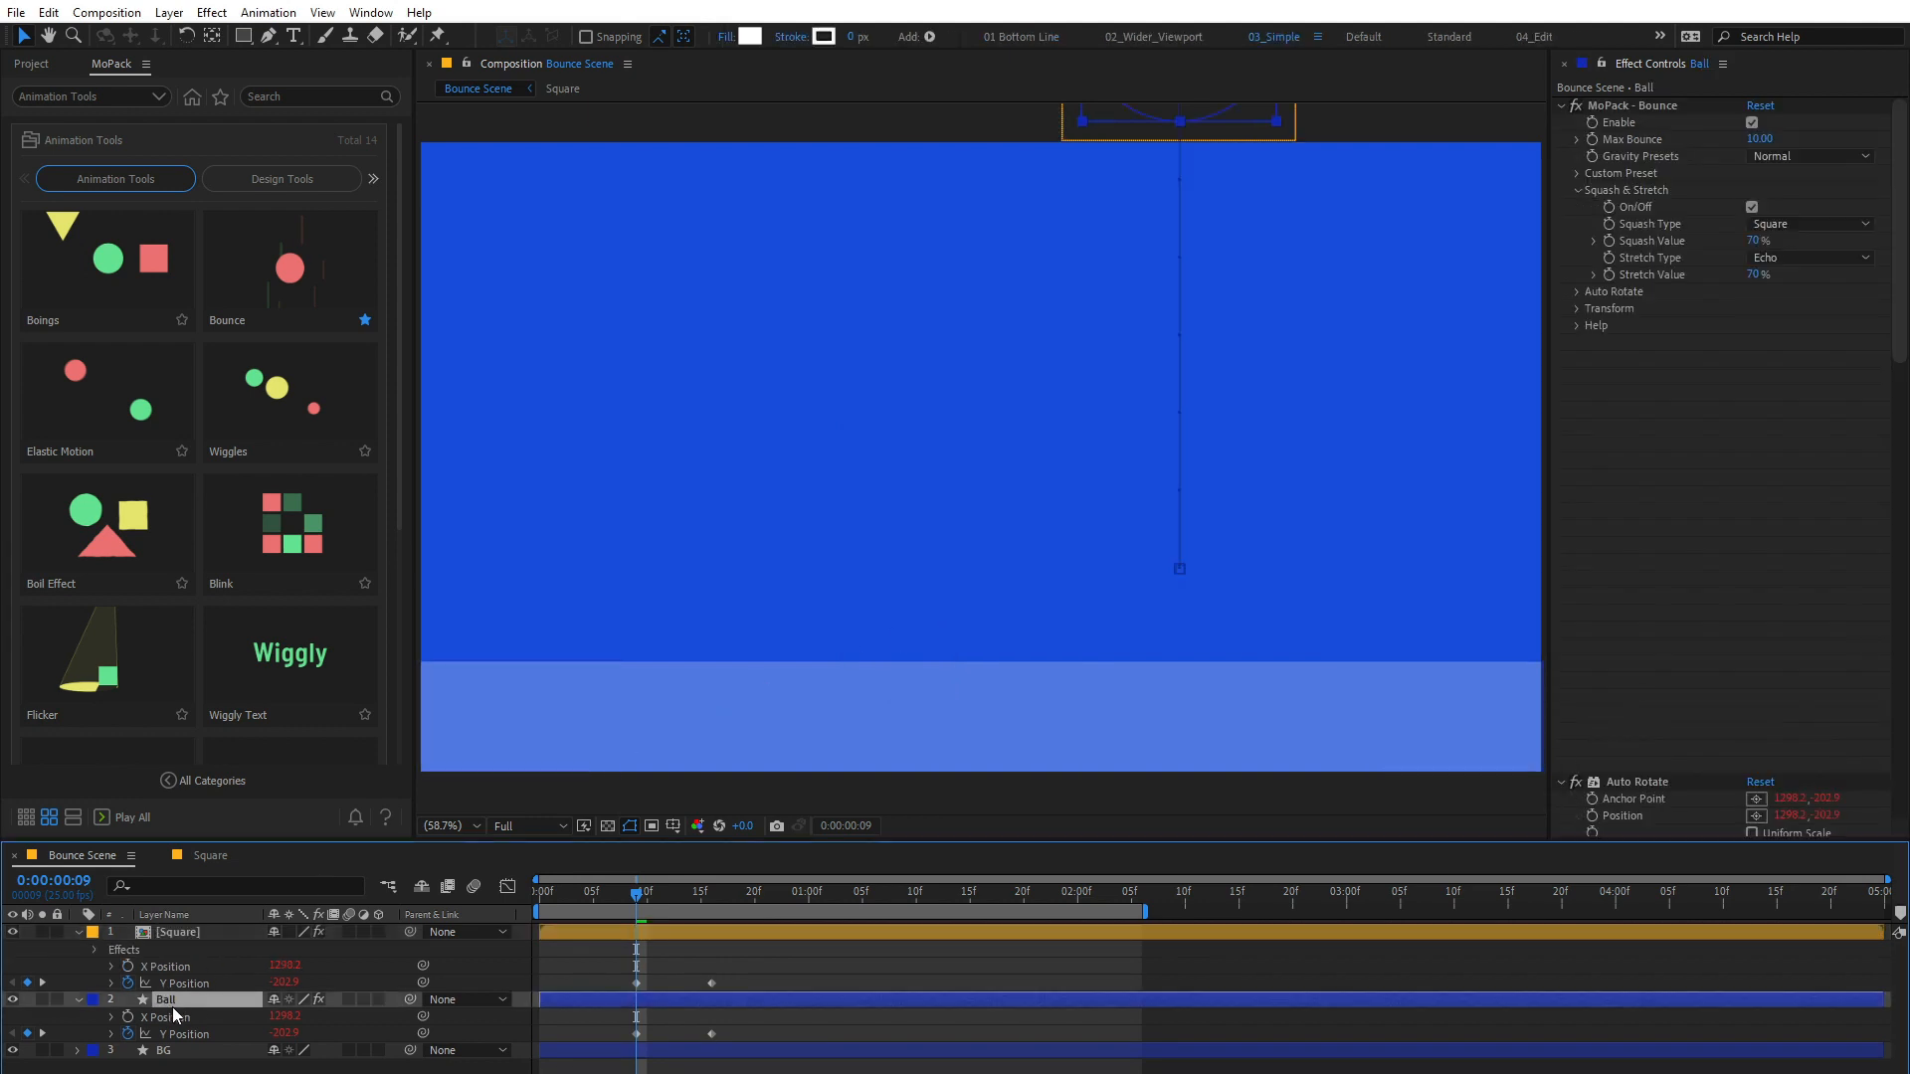
left_click(1626, 107)
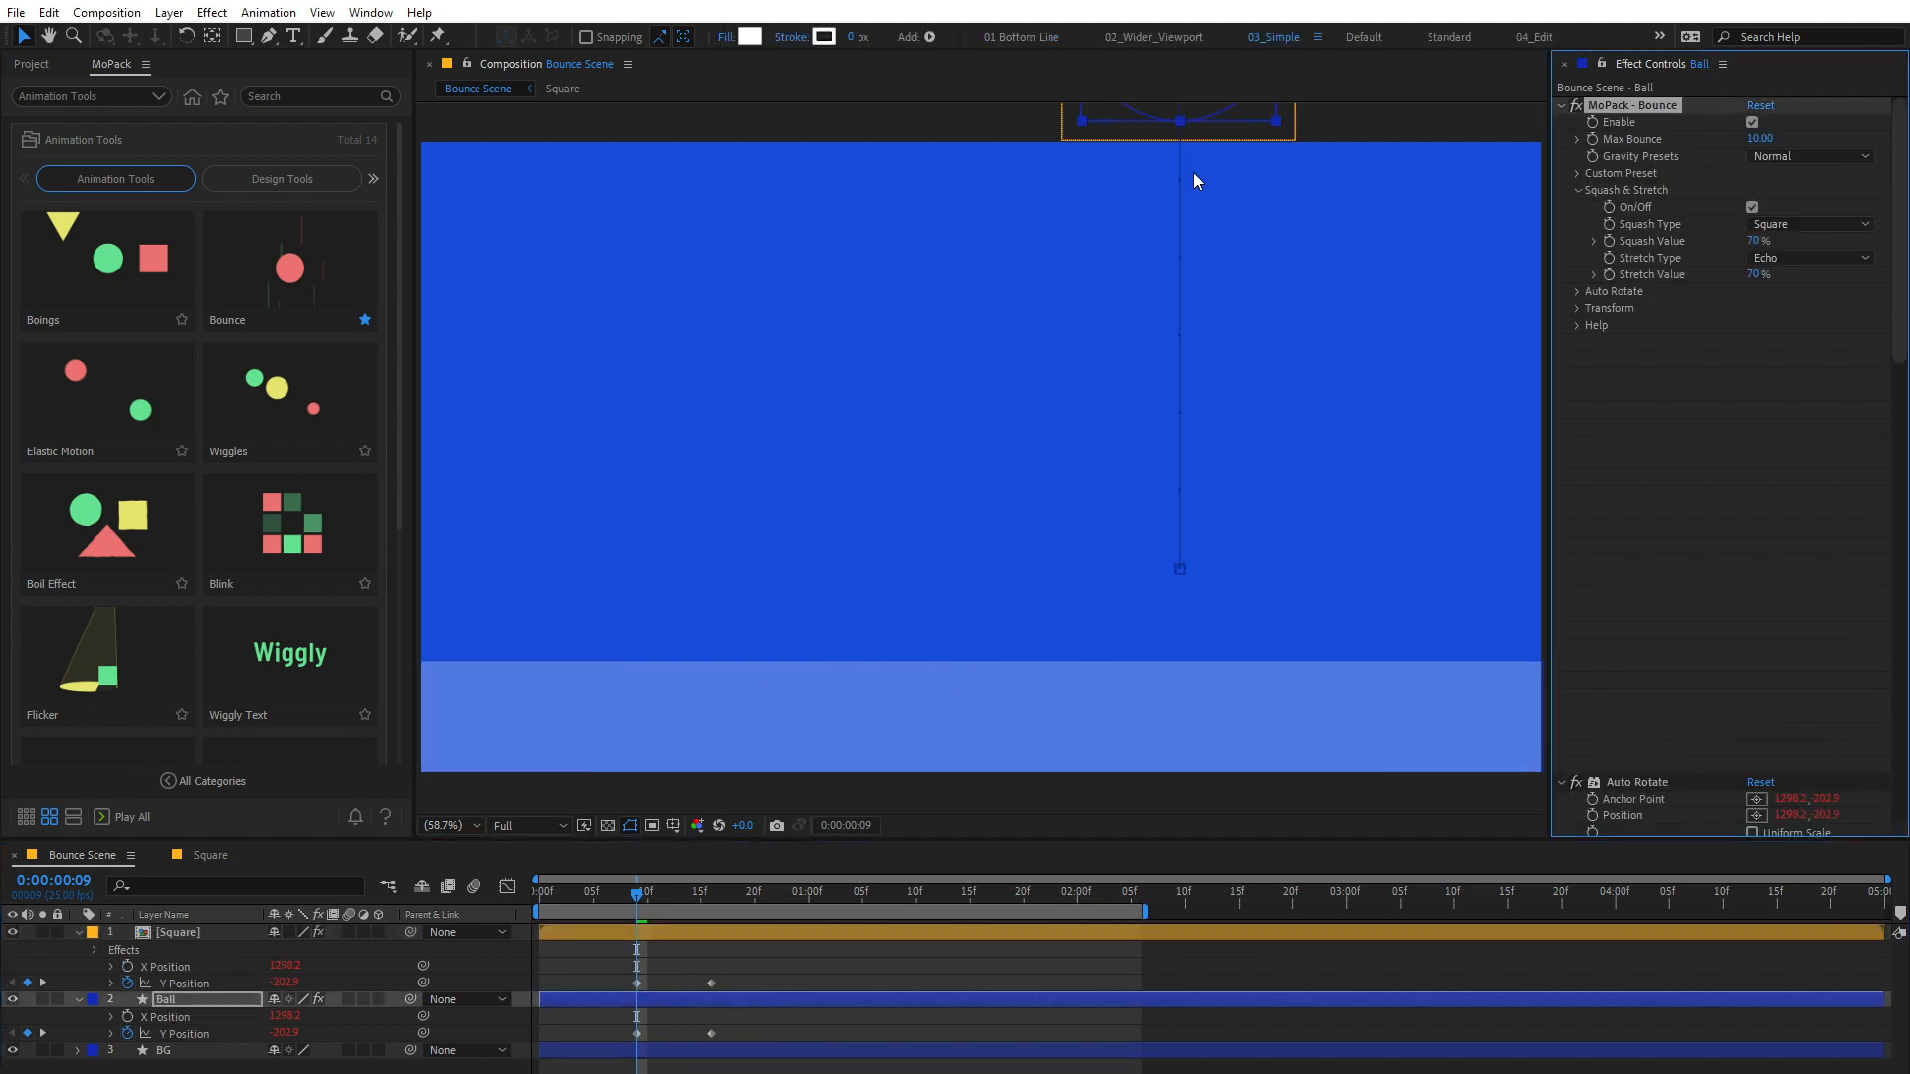
left_click(47, 14)
left_click(79, 131)
left_click(189, 930)
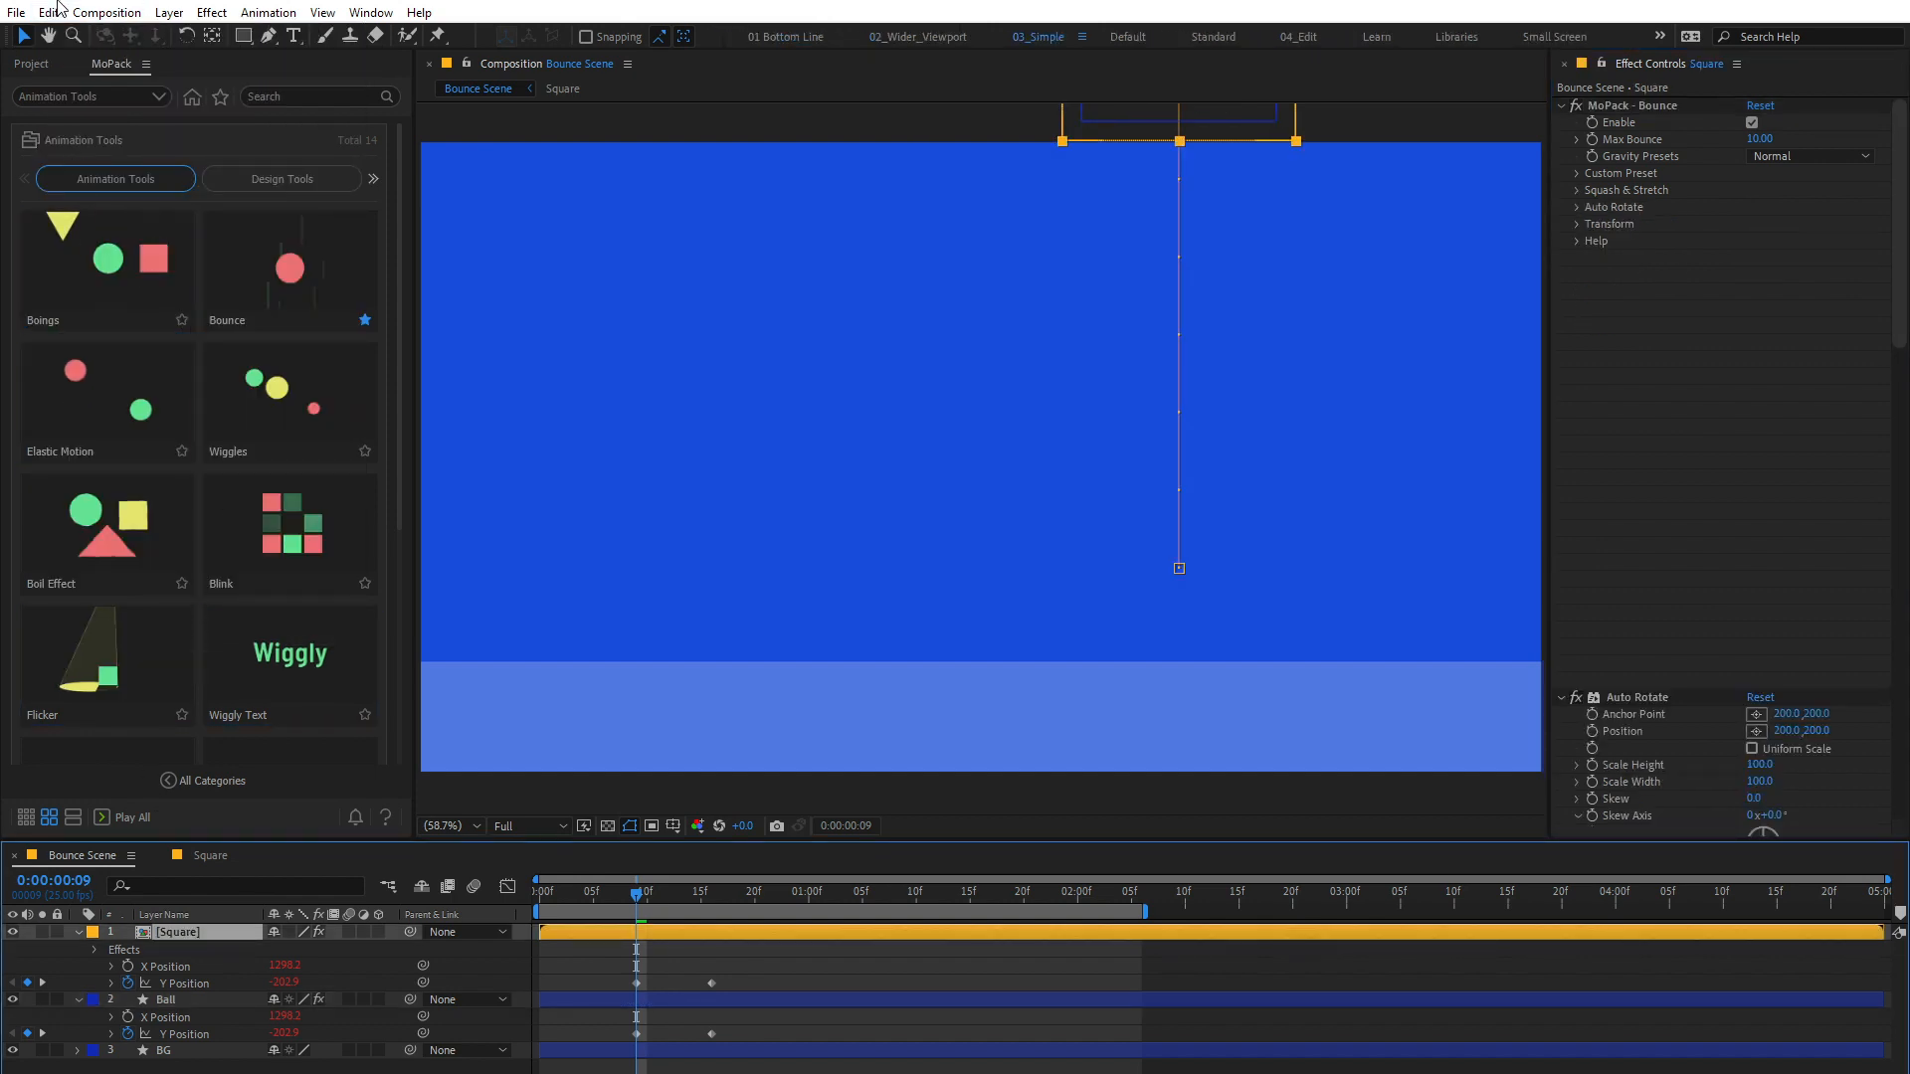
left_click(48, 14)
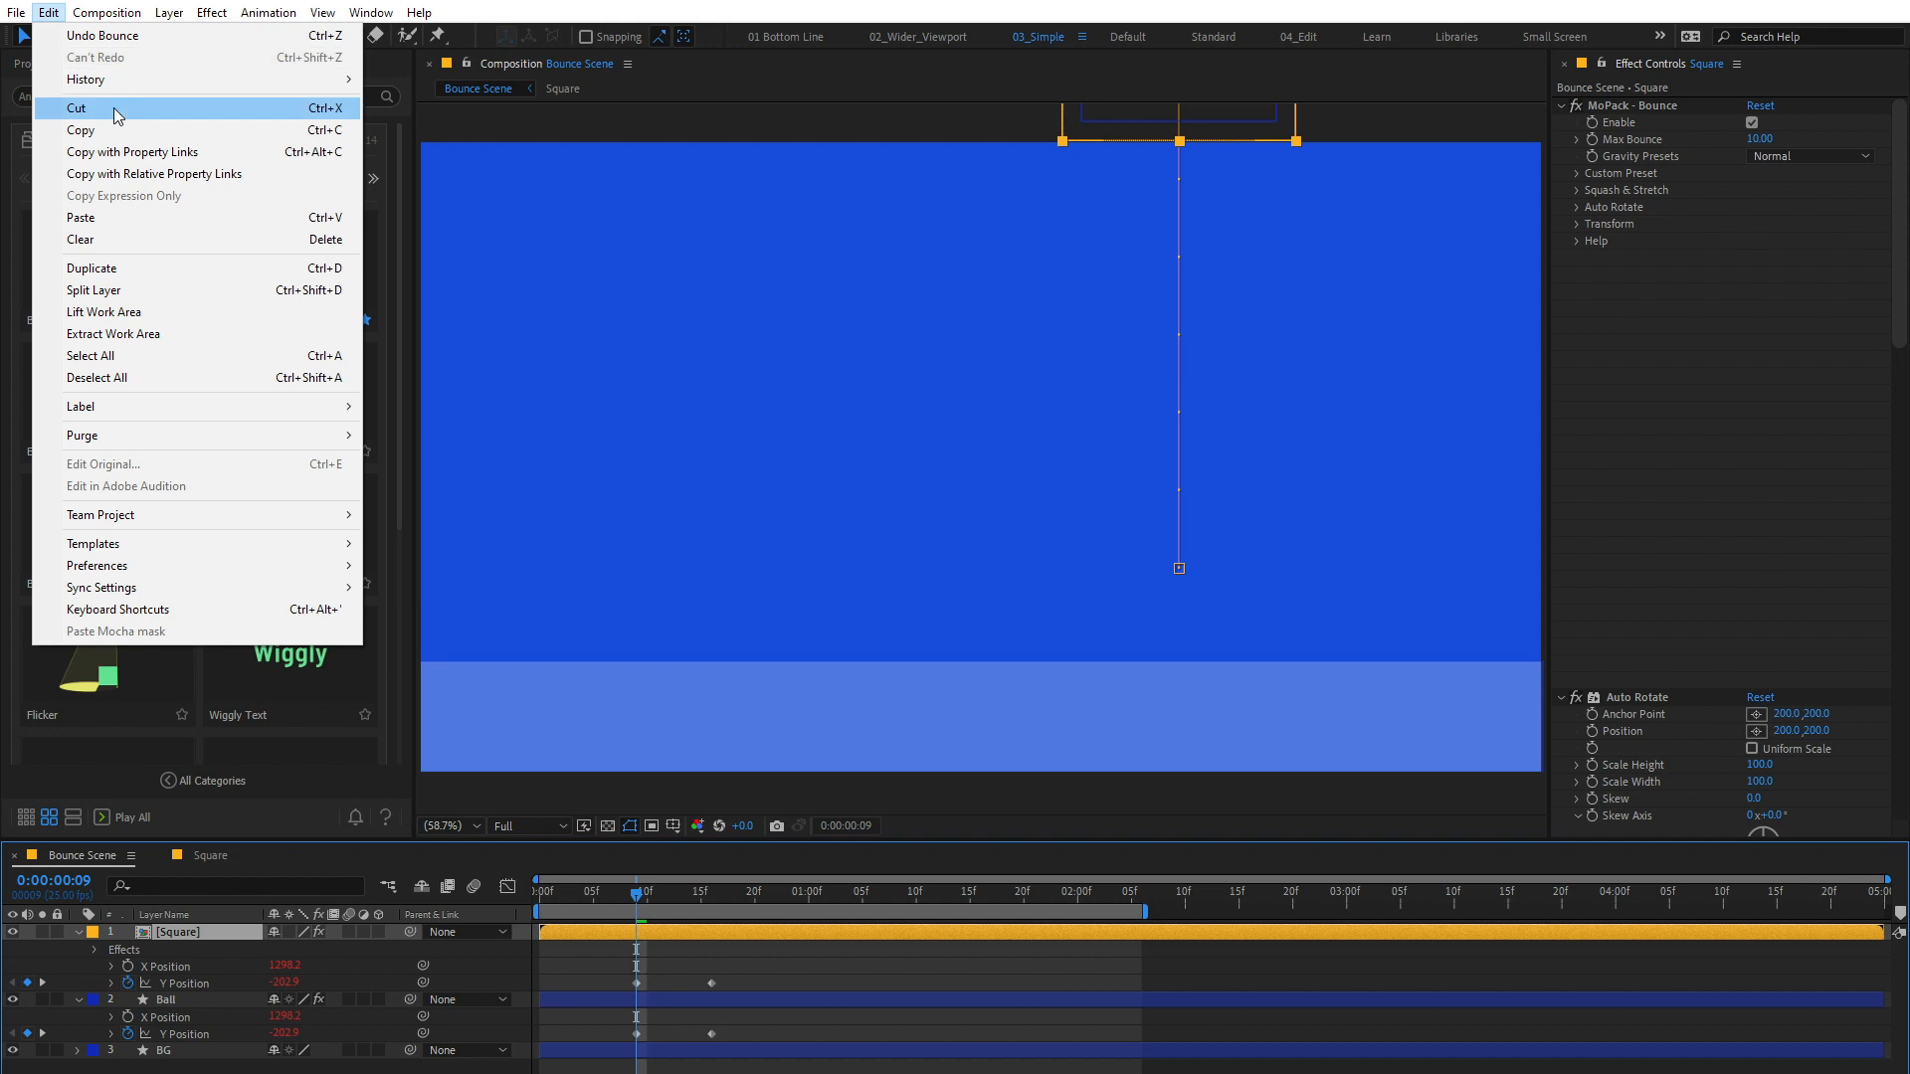
left_click(119, 217)
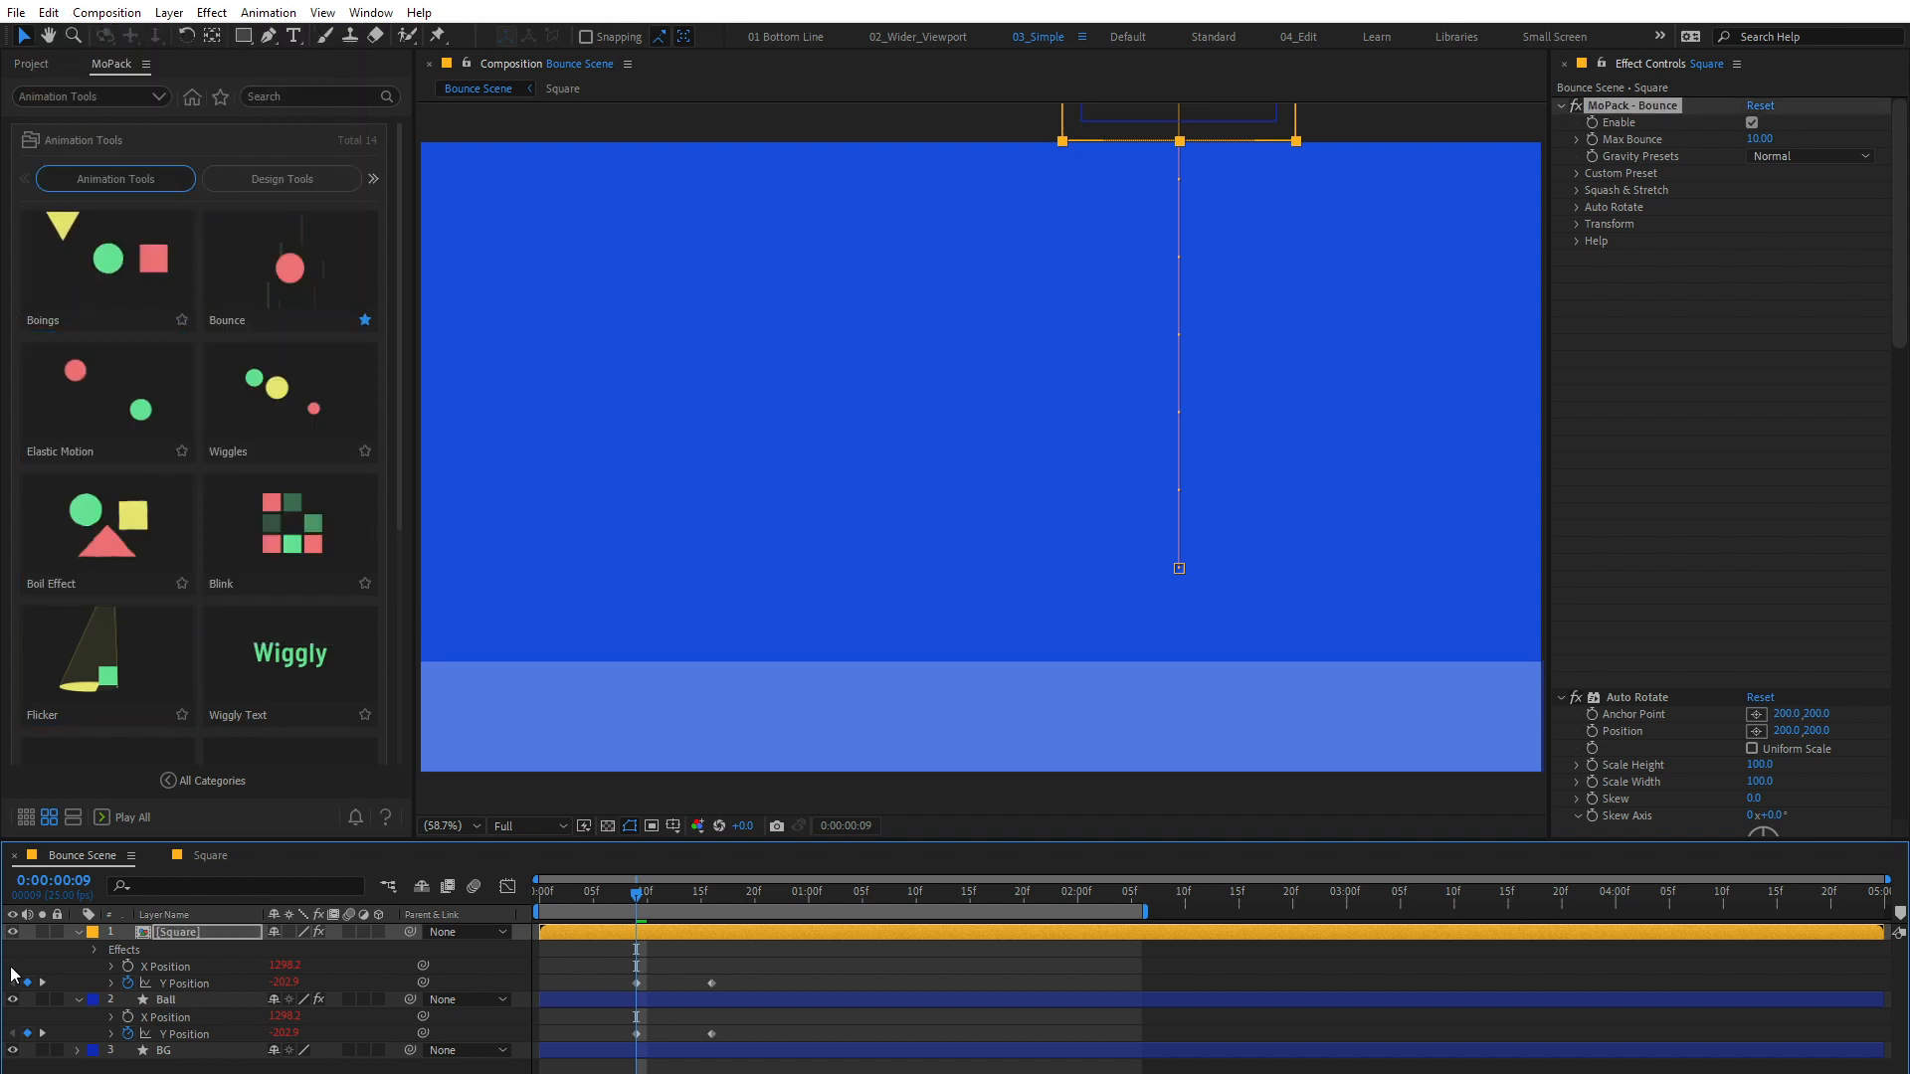
Step: Hide the Ball layer, preview the square's bounce, and park the playhead at 0:00:00:11
left_click(13, 1000)
key("space")
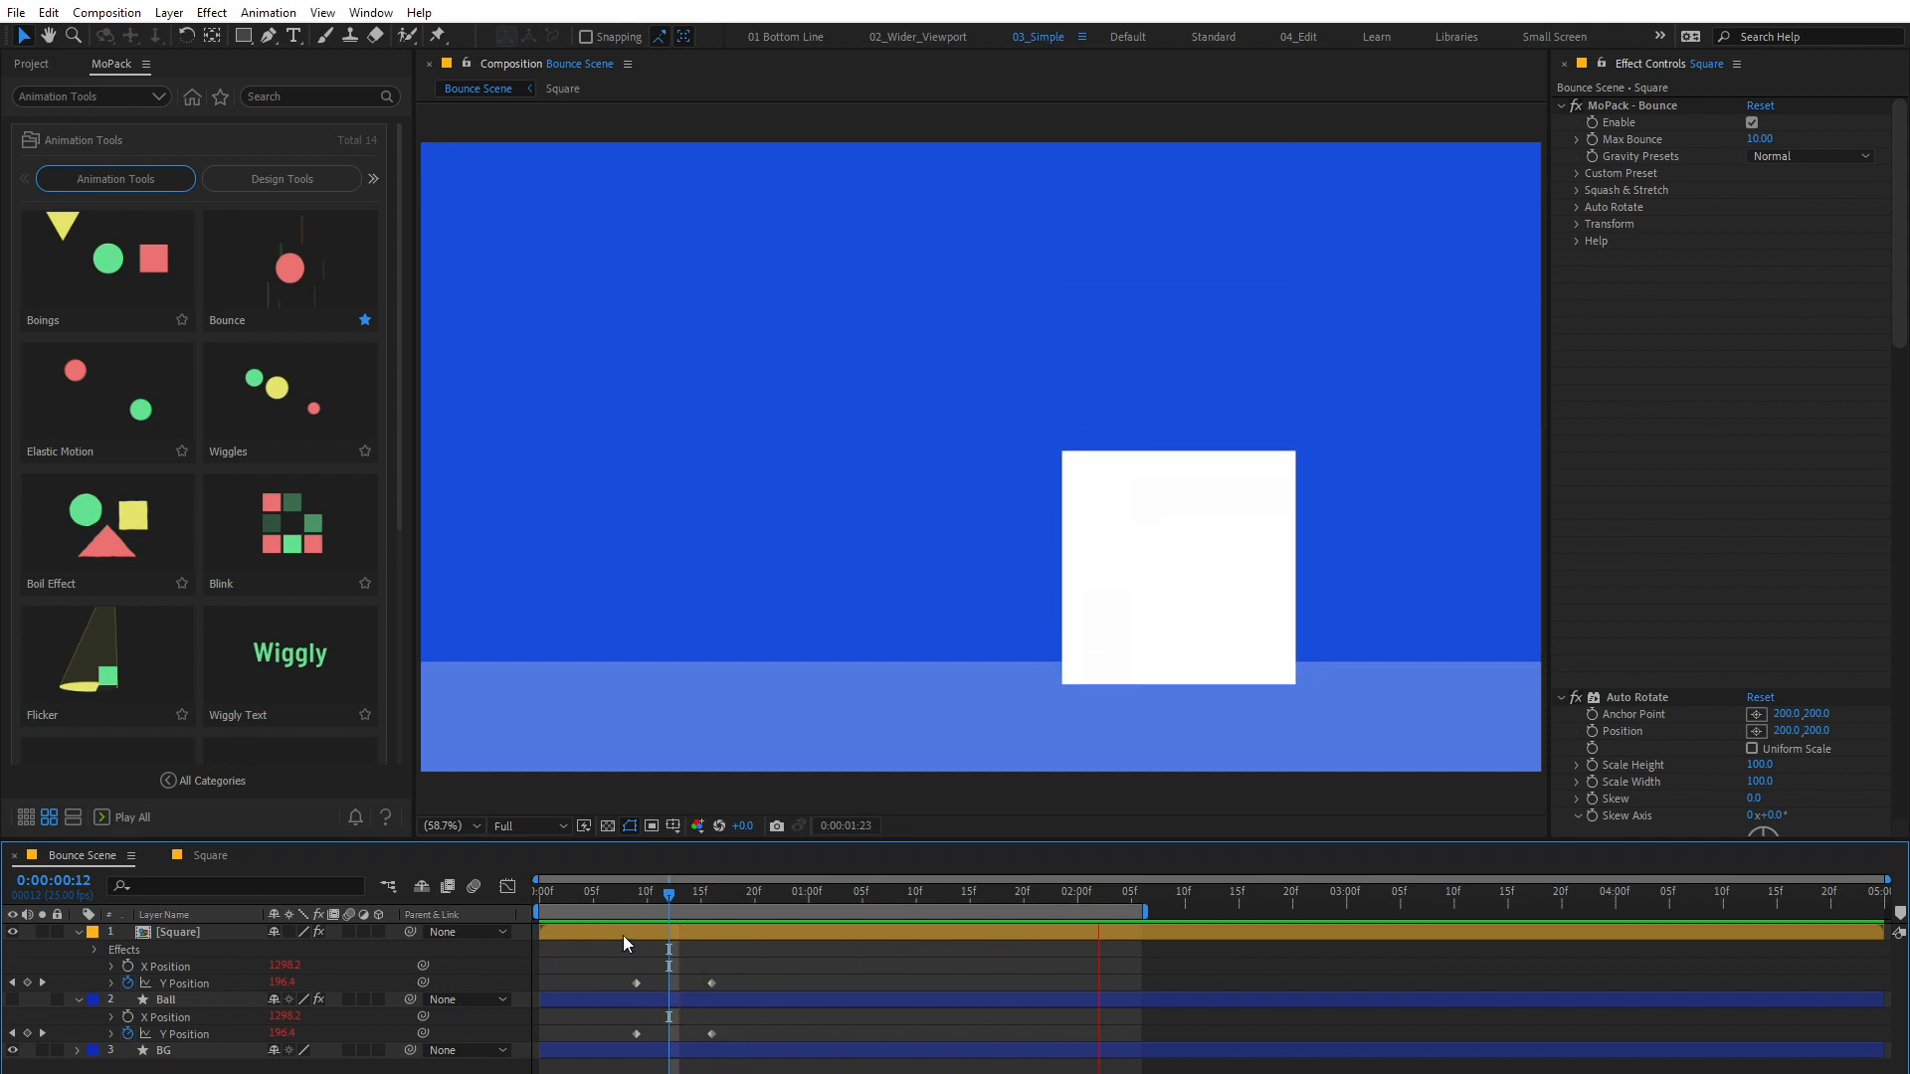
key("space")
left_click(657, 904)
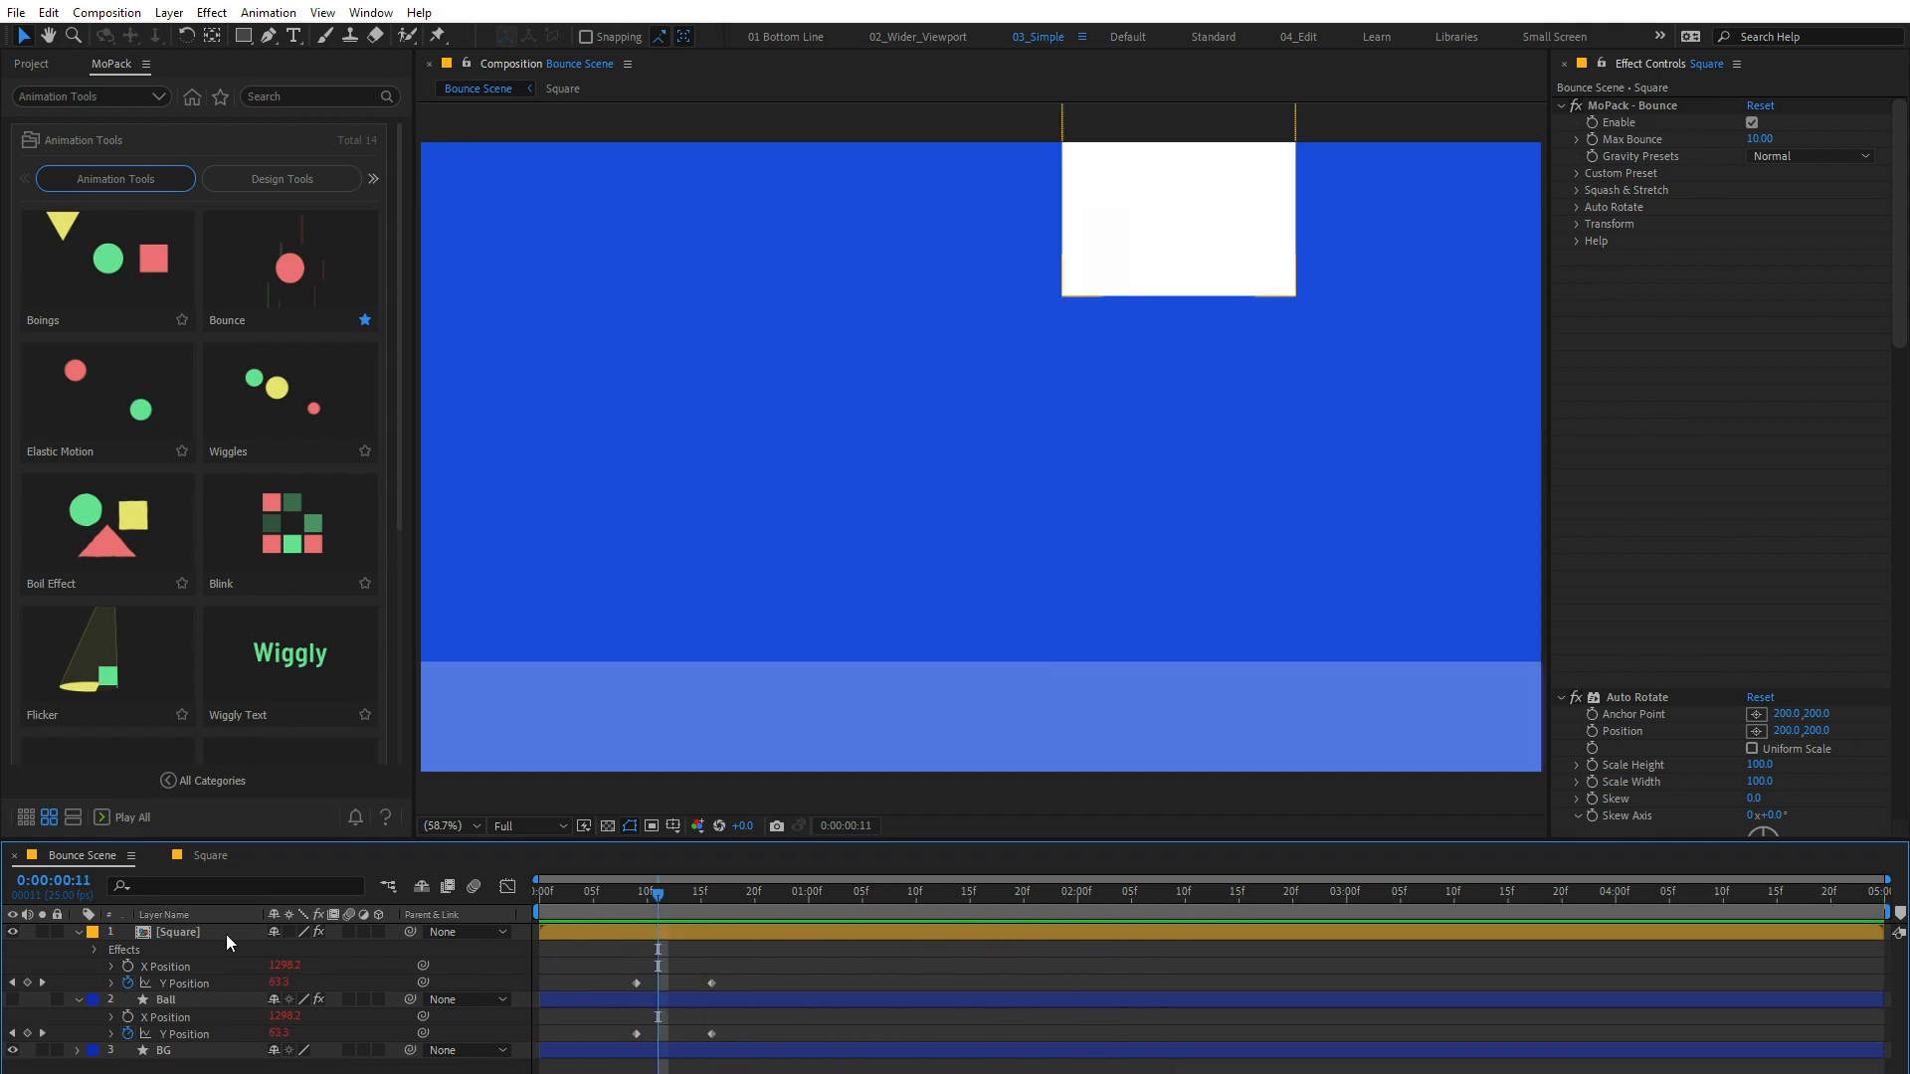
Step: Duplicate the Square layer and set the duplicate's X Position to about 742.2
left_click(194, 937)
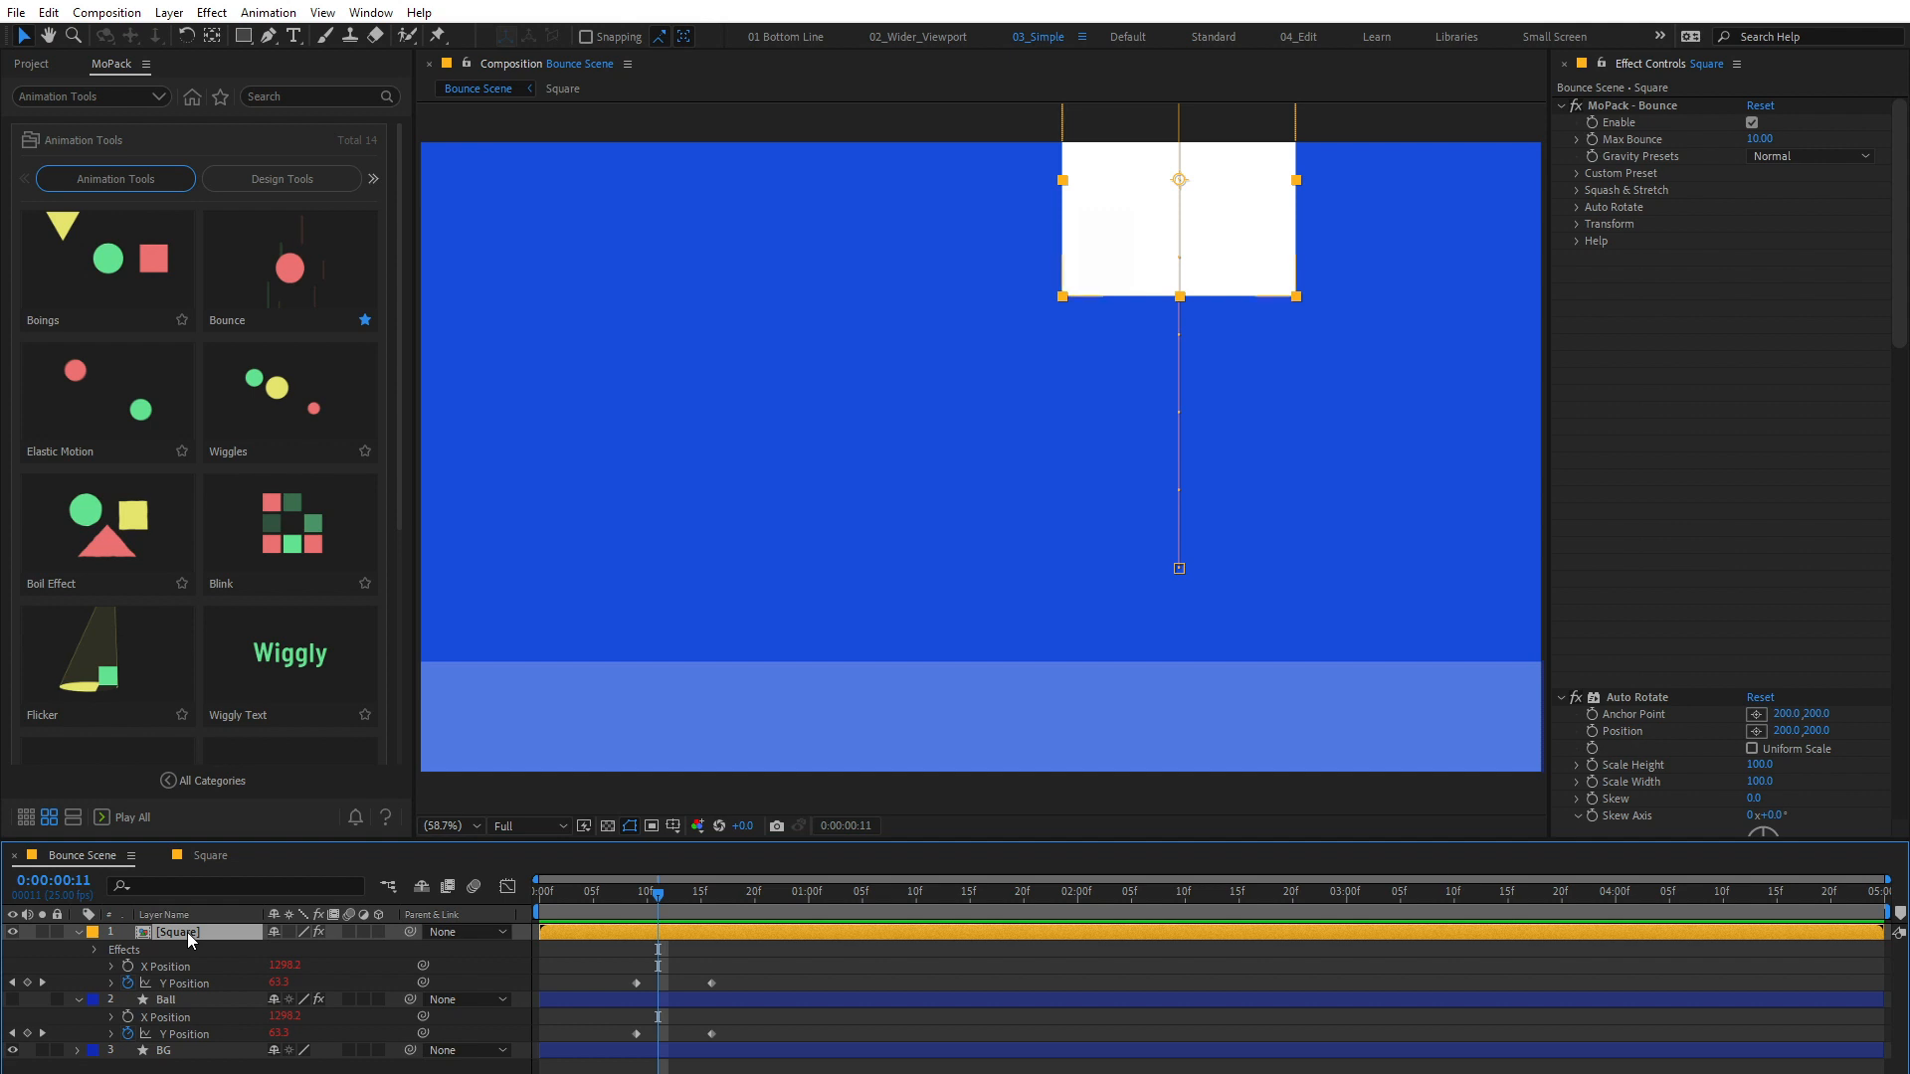
key("ctrl+d")
key("u")
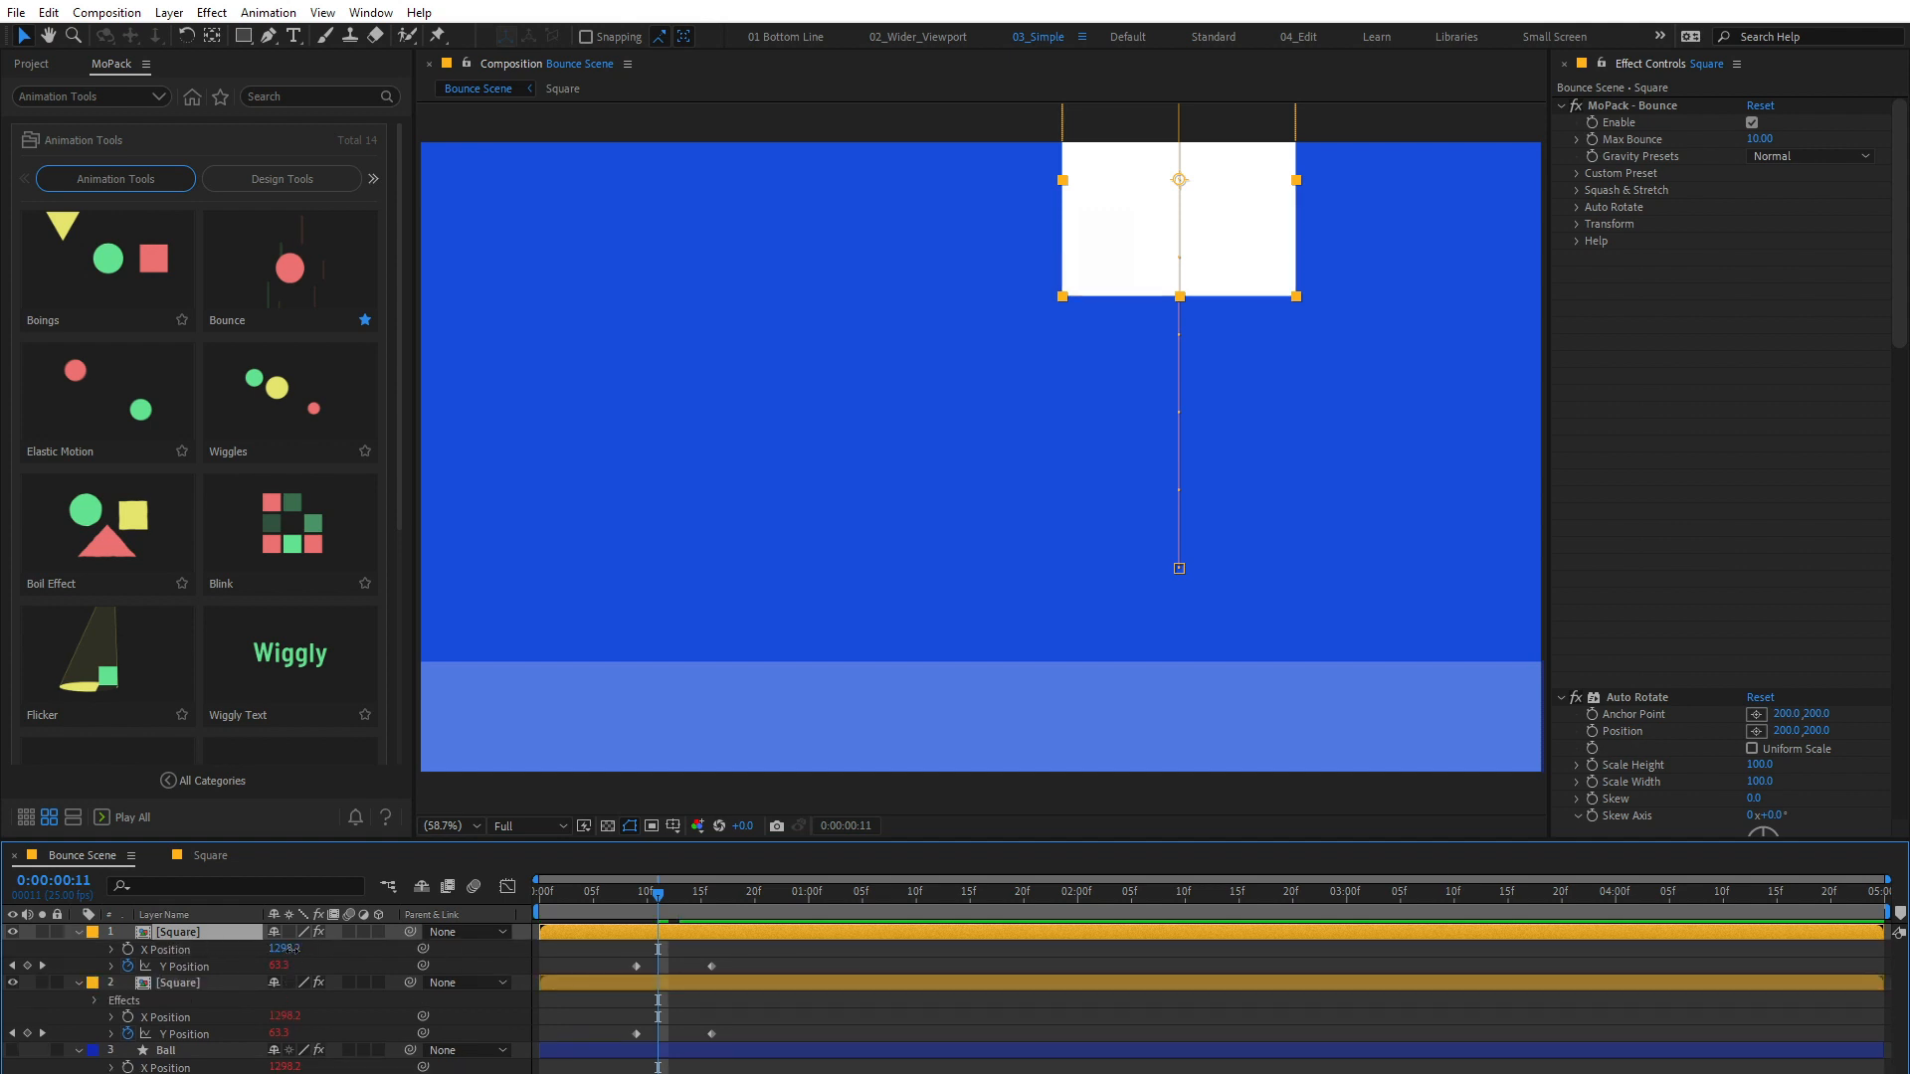
left_click_drag(290, 950, 271, 953)
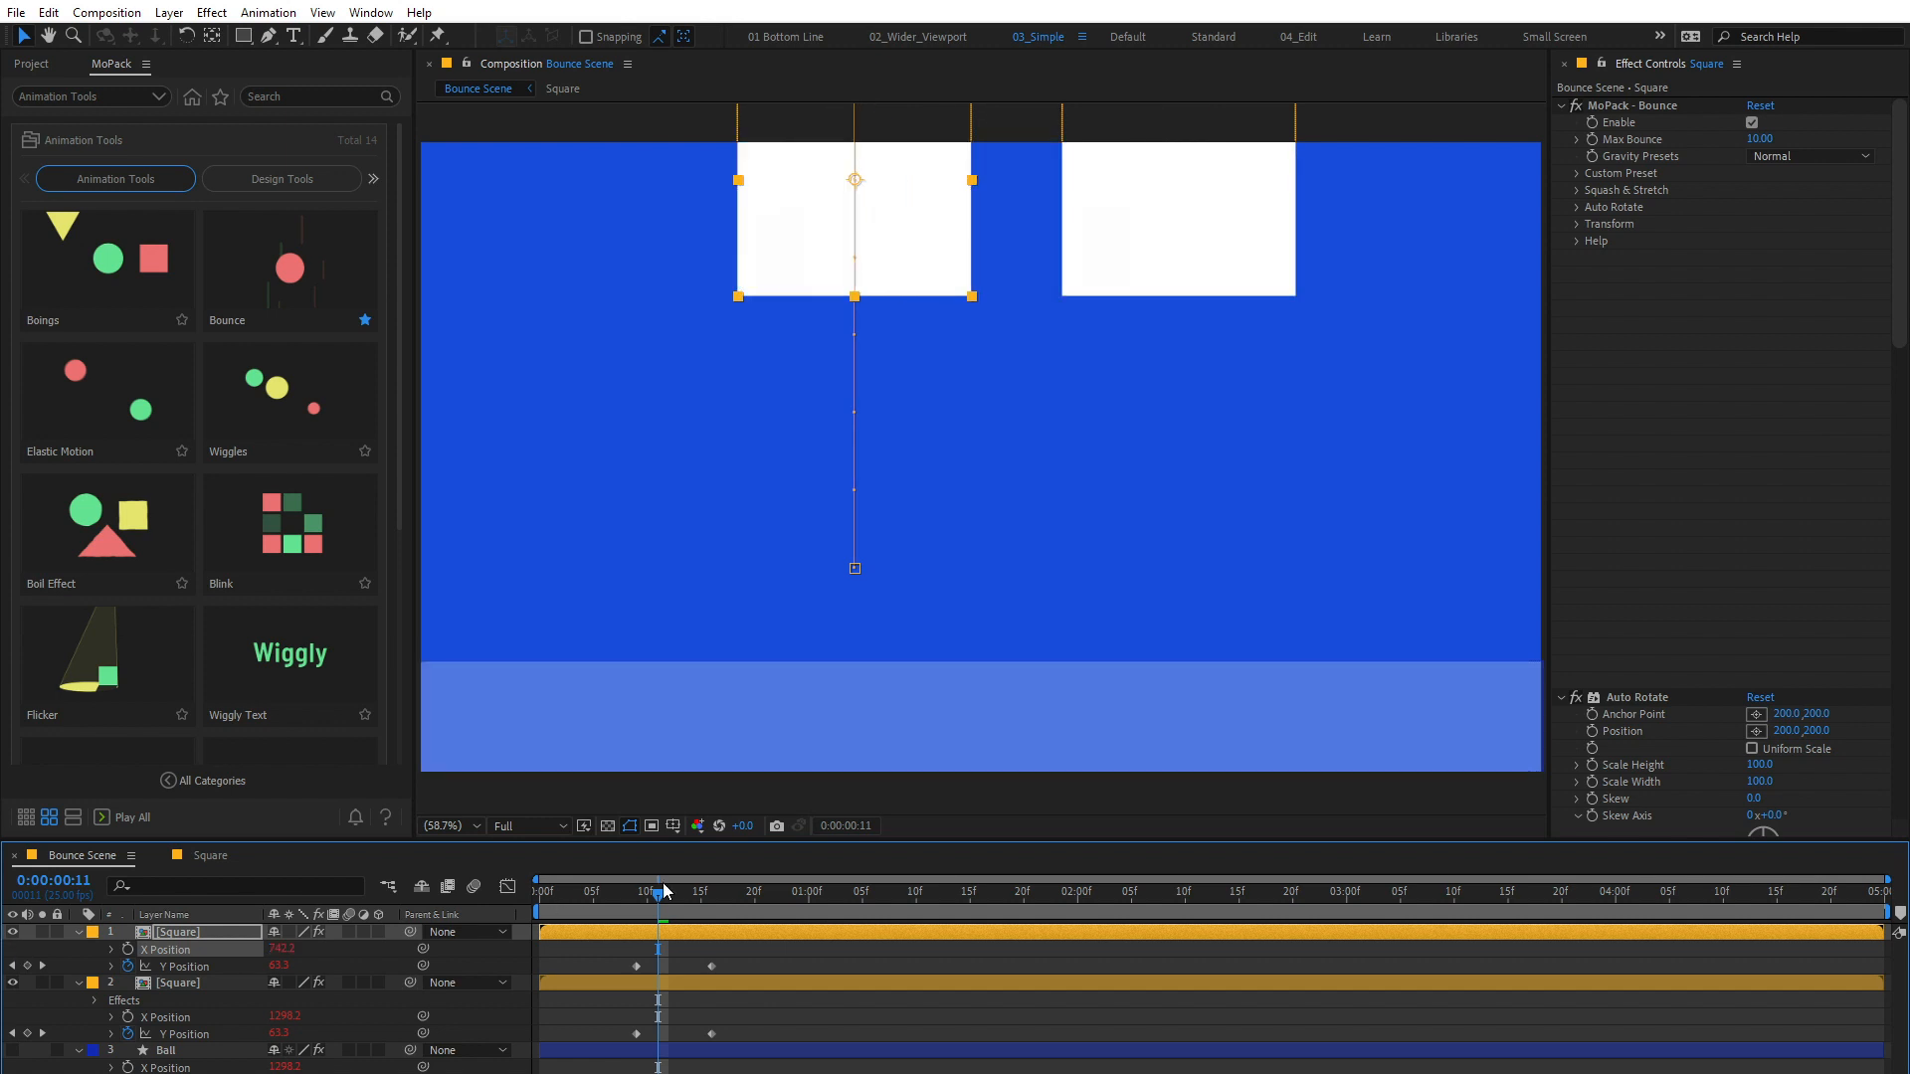
Step: Set the duplicate Square's Squash Type to Circle and compare both squares around the impact at 0:00:00:16
left_click_drag(664, 890, 711, 890)
left_click(1791, 224)
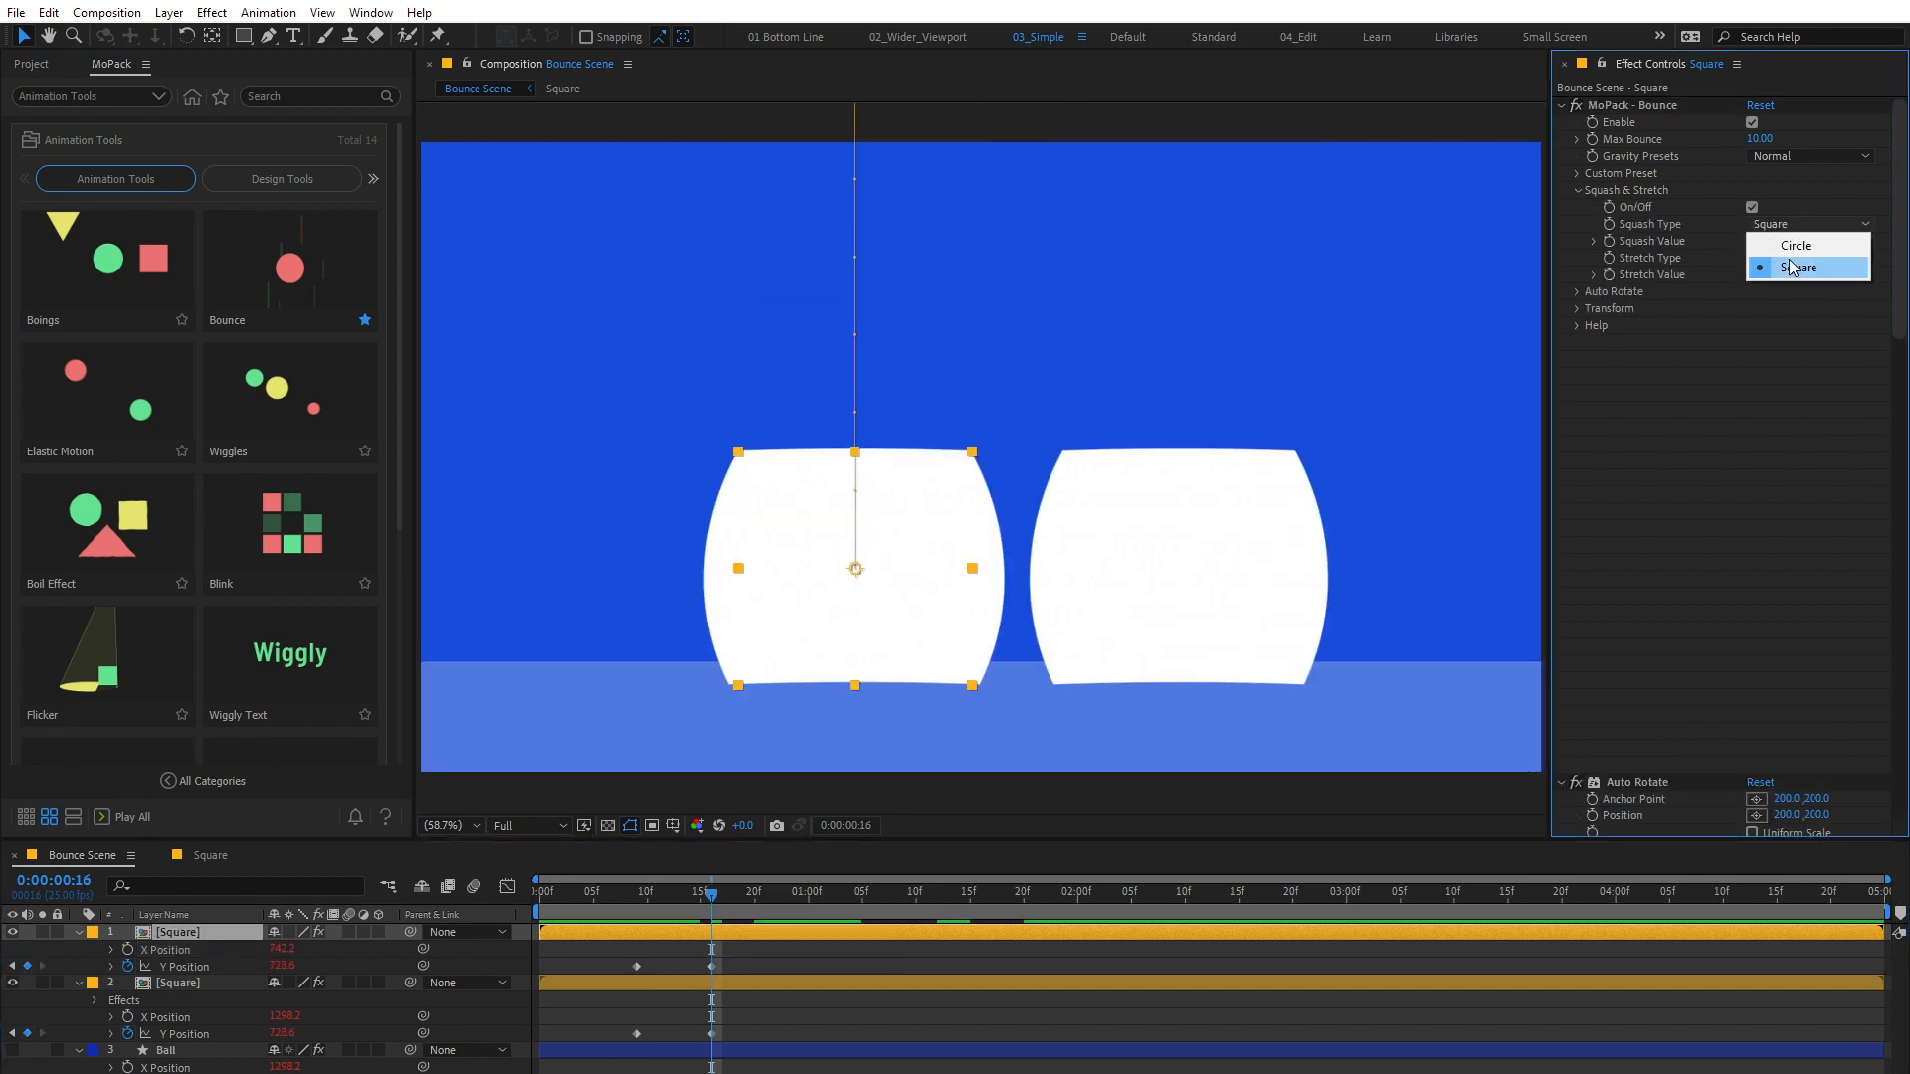
left_click(1789, 244)
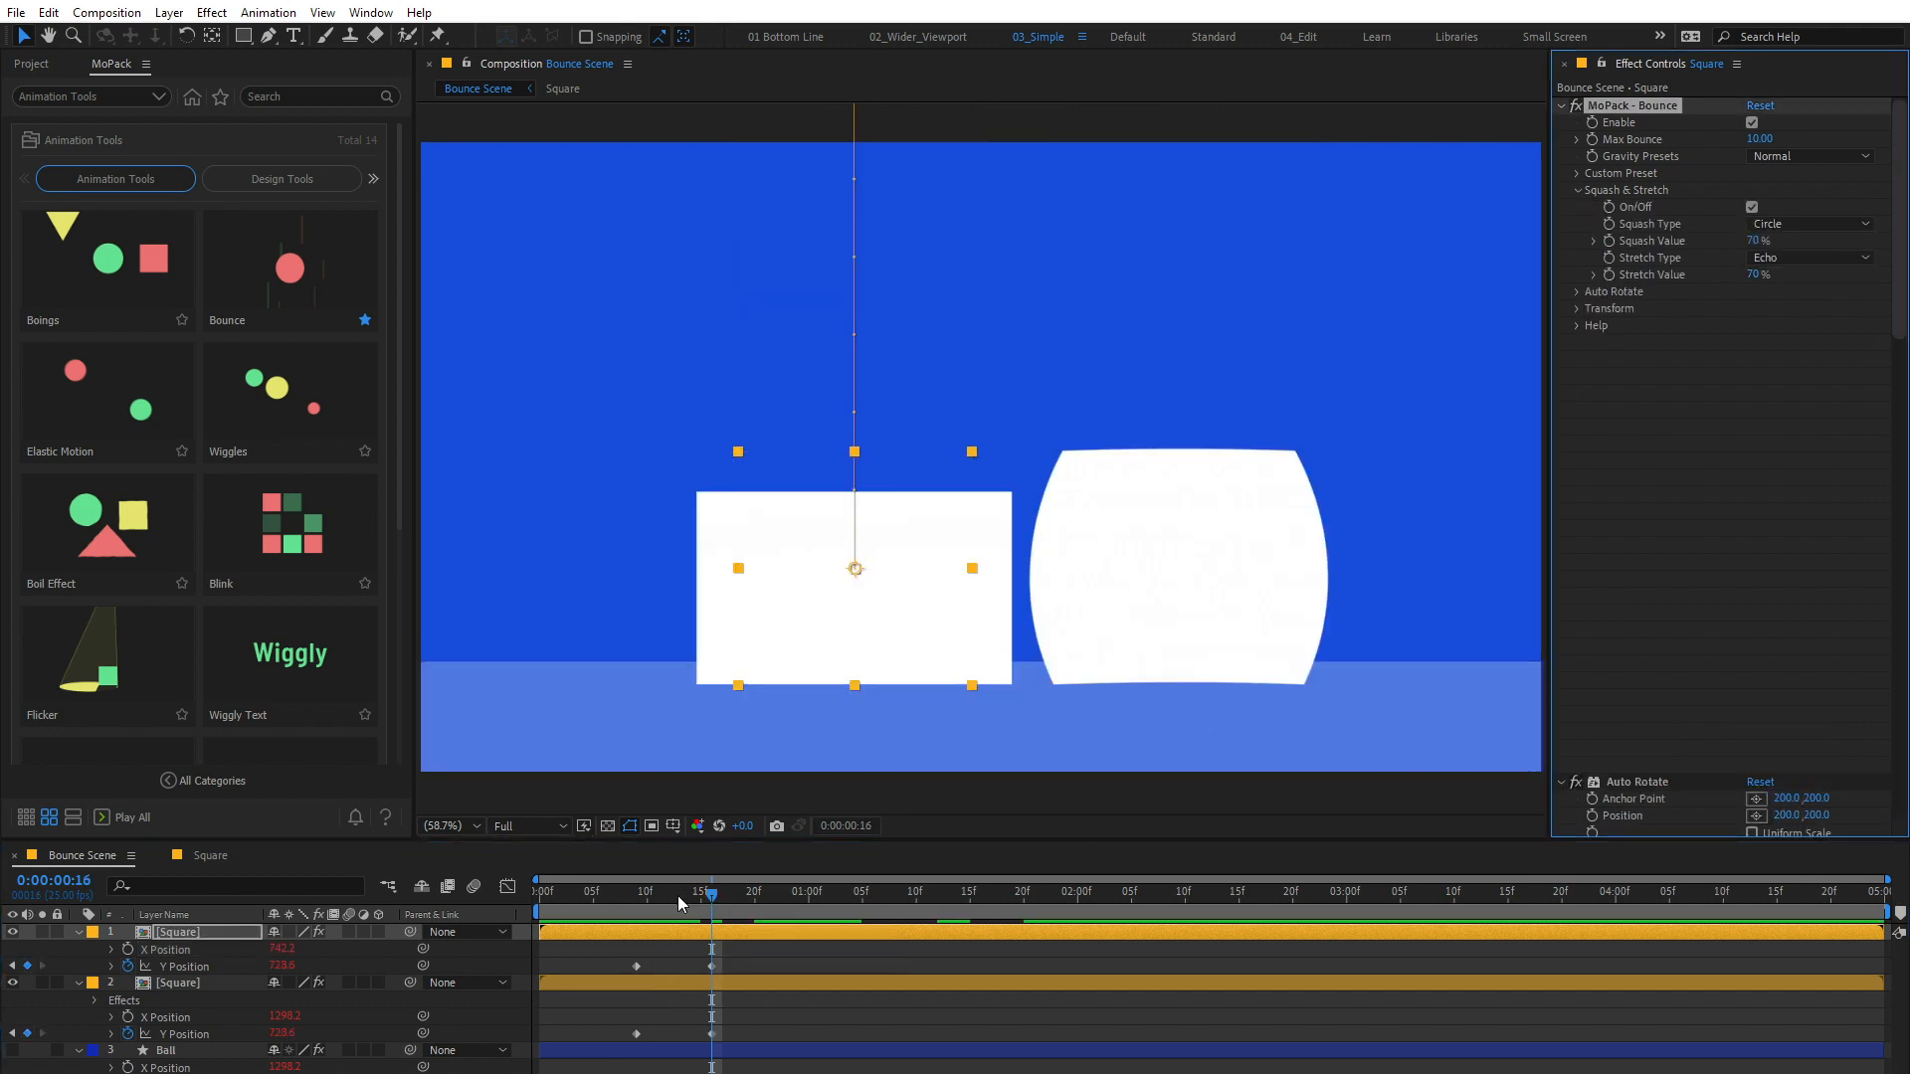
mouse_move(679, 903)
left_mouse_down()
mouse_move(738, 903)
mouse_move(712, 906)
left_mouse_up()
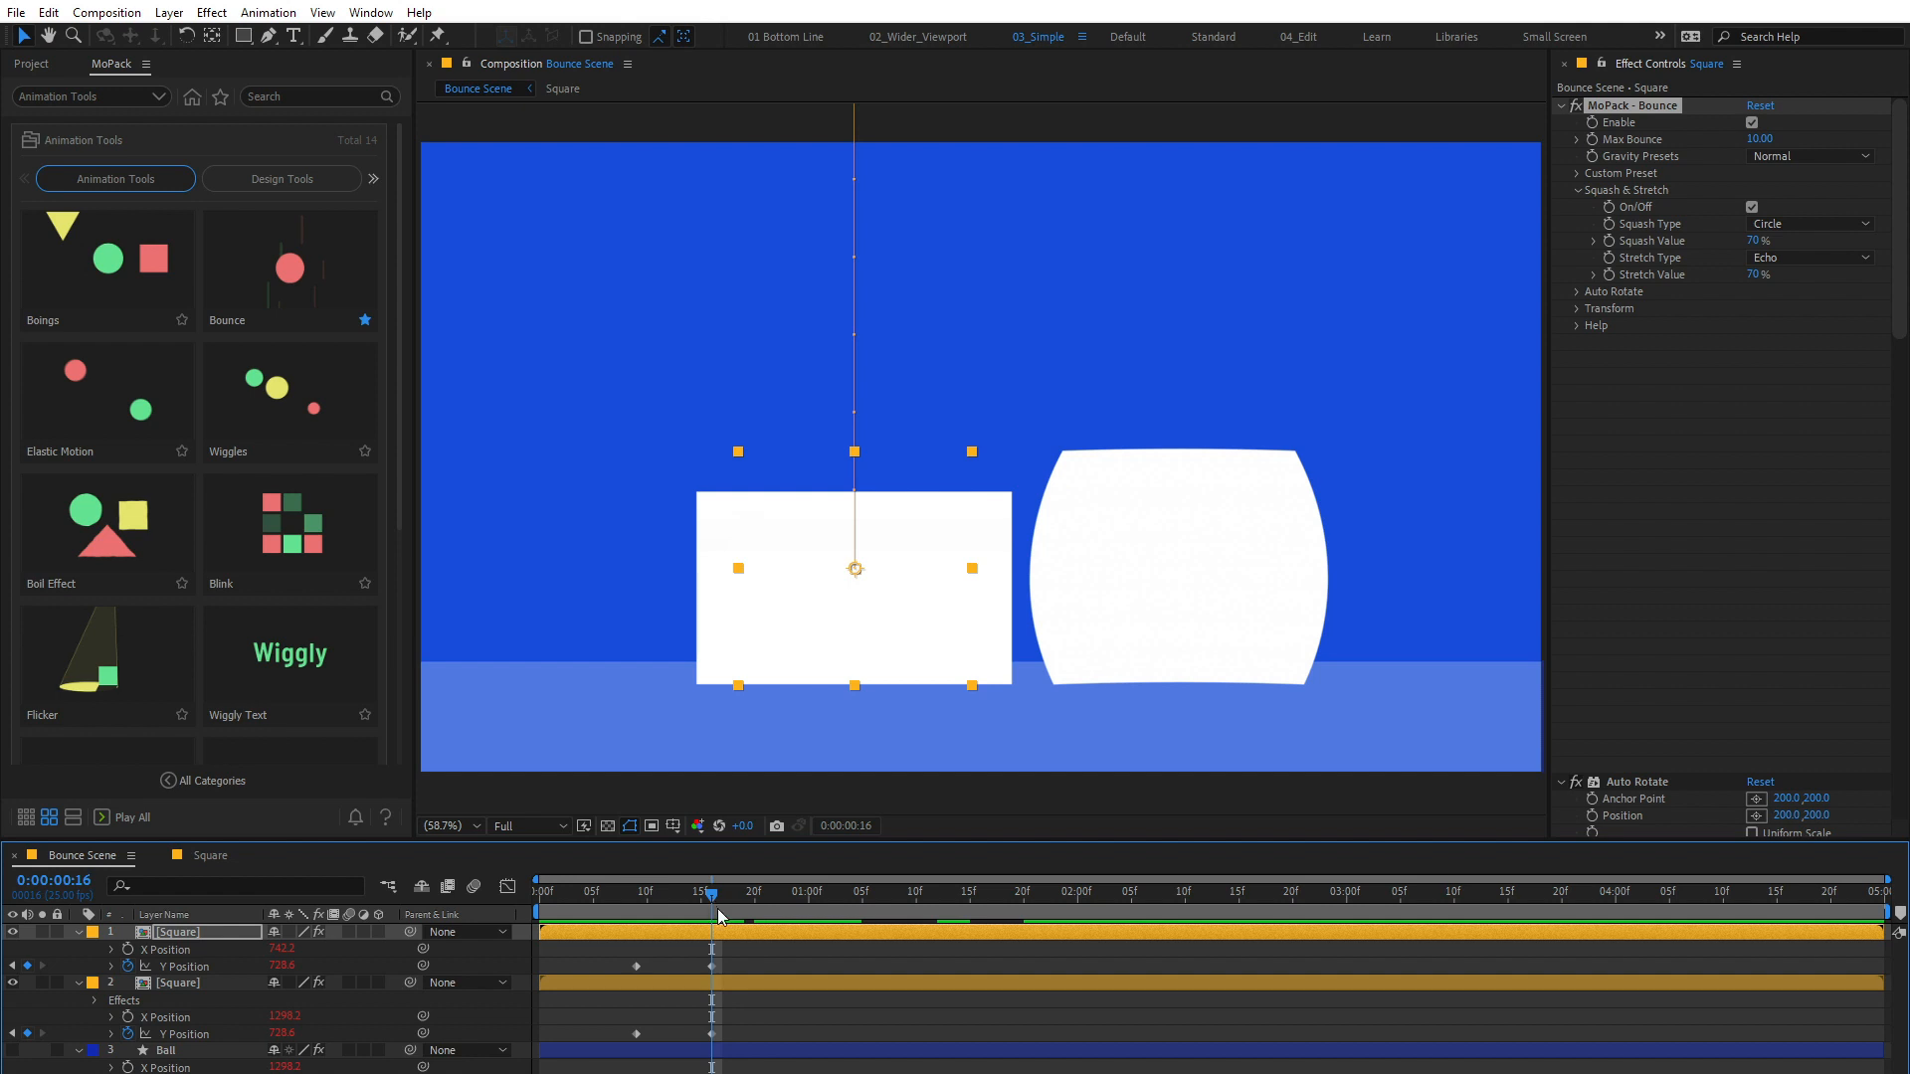
Step: Set the Squash Value to 40% on the original Square and 45% on the duplicate
left_click(751, 979)
mouse_move(1751, 240)
left_mouse_down()
mouse_move(1767, 241)
mouse_move(1732, 256)
mouse_move(1782, 258)
mouse_move(1758, 260)
left_mouse_up()
left_click(215, 929)
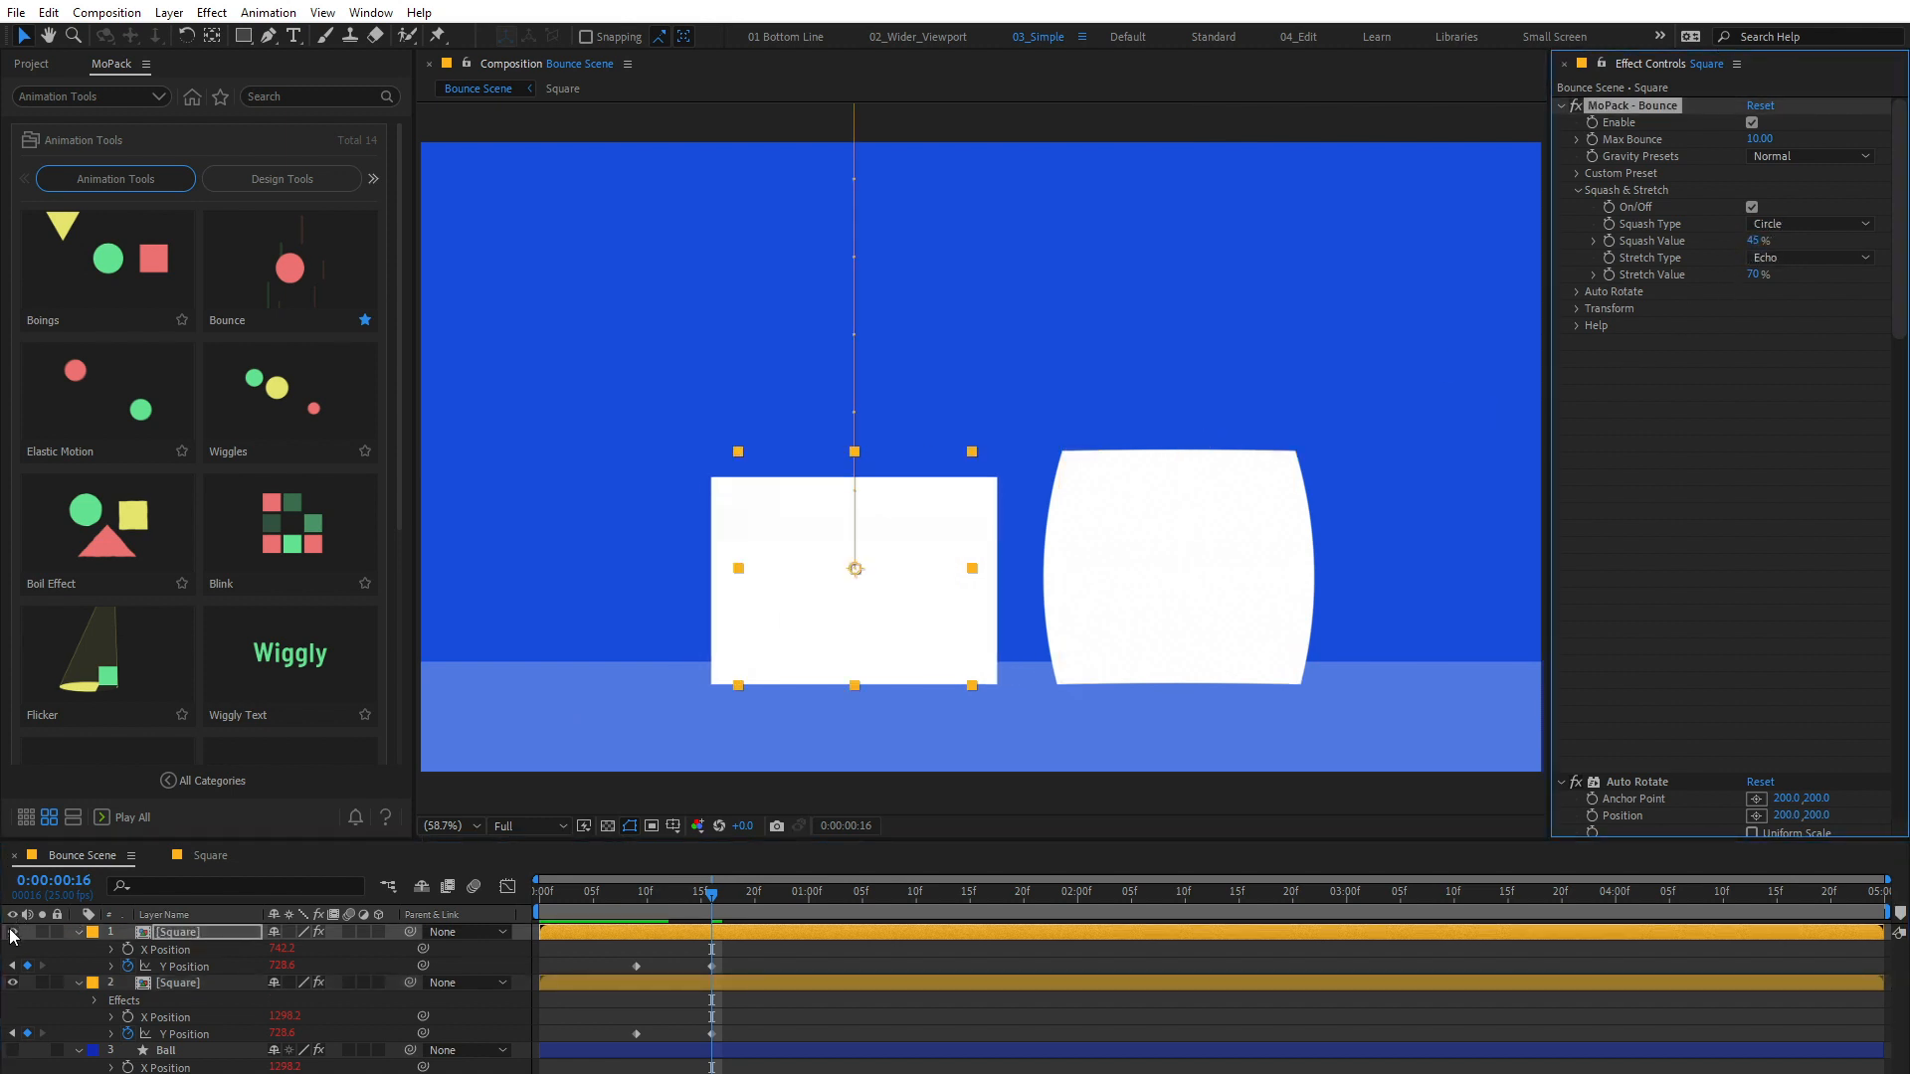
Step: Hide the duplicate Square, turn off Squash & Stretch on the original, and expand its Auto Rotate settings
left_click(12, 932)
left_click(179, 983)
left_click(1753, 207)
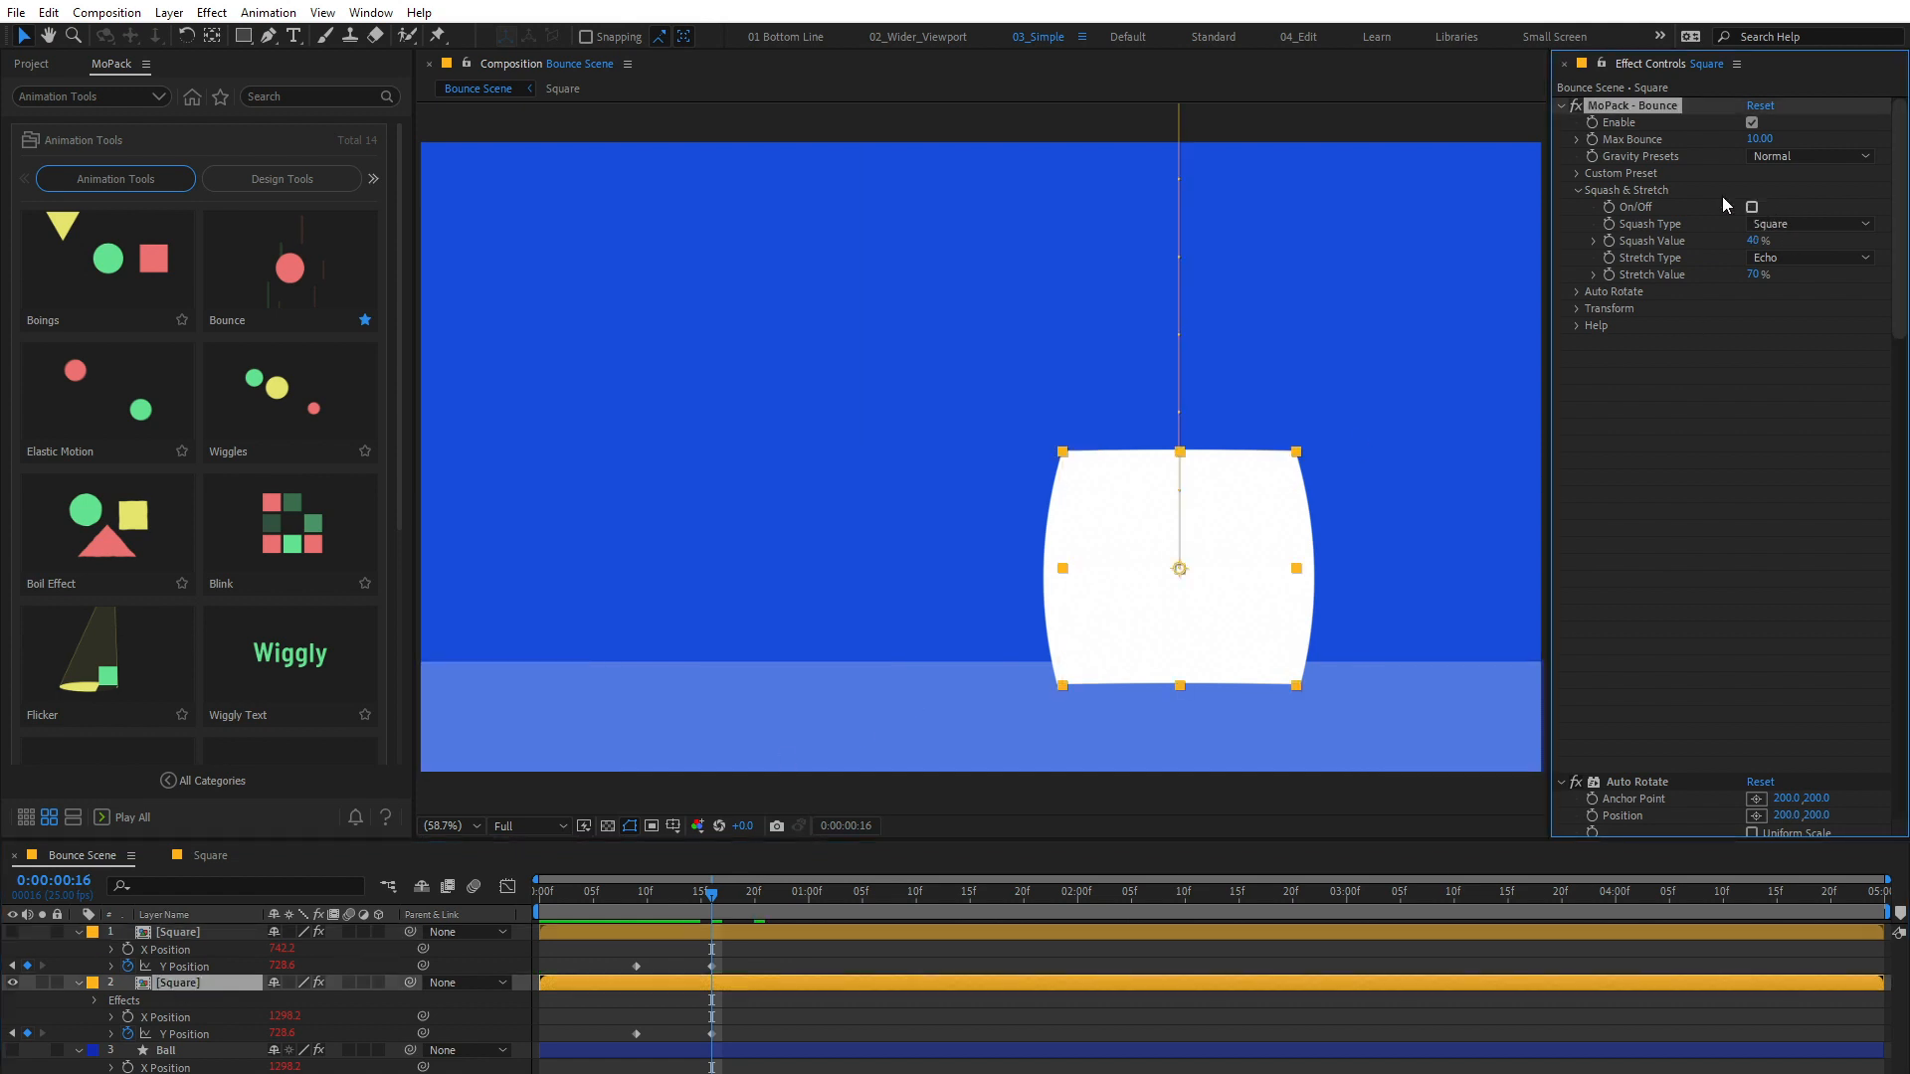
left_click(1576, 190)
left_click(1577, 206)
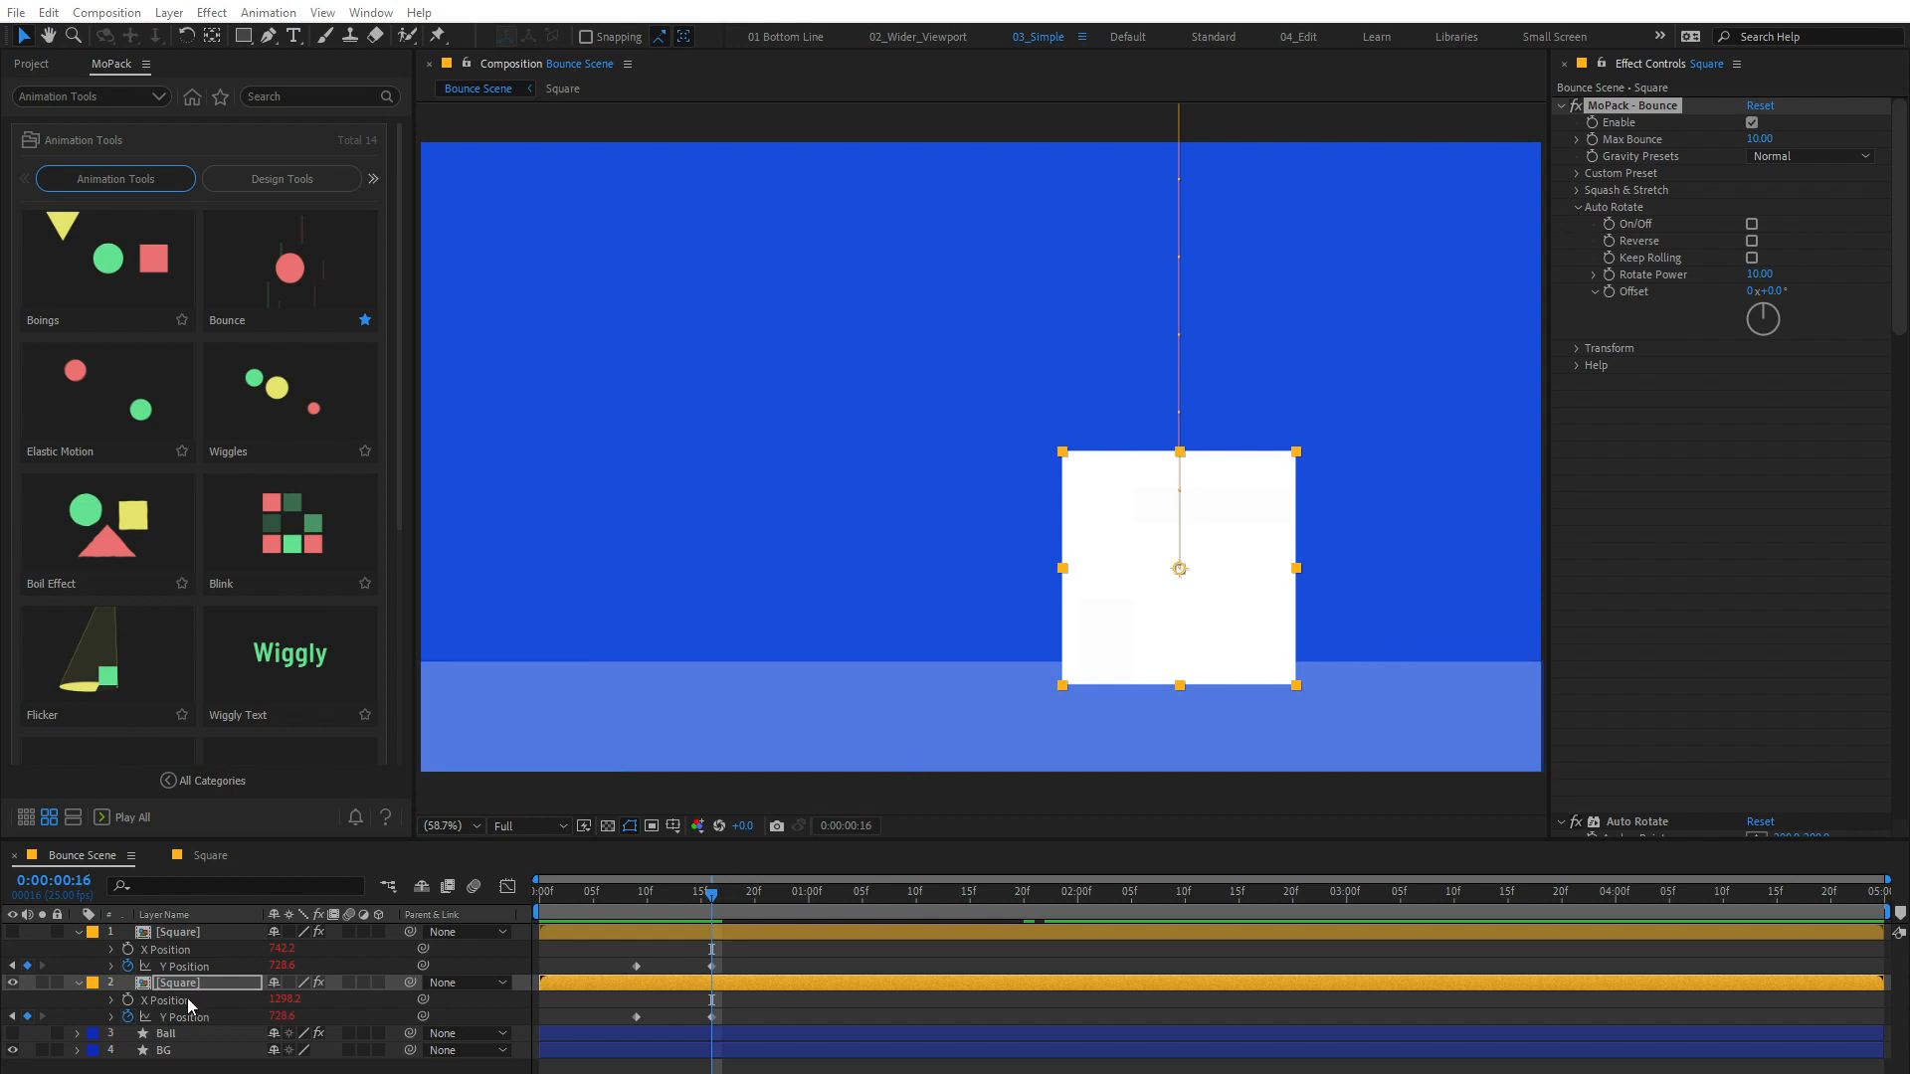
Step: Try shifting the original Square by its X Position and by the Bounce effect's Transform controls, undoing each change
left_click_drag(283, 1000, 277, 1015)
key("ctrl+z")
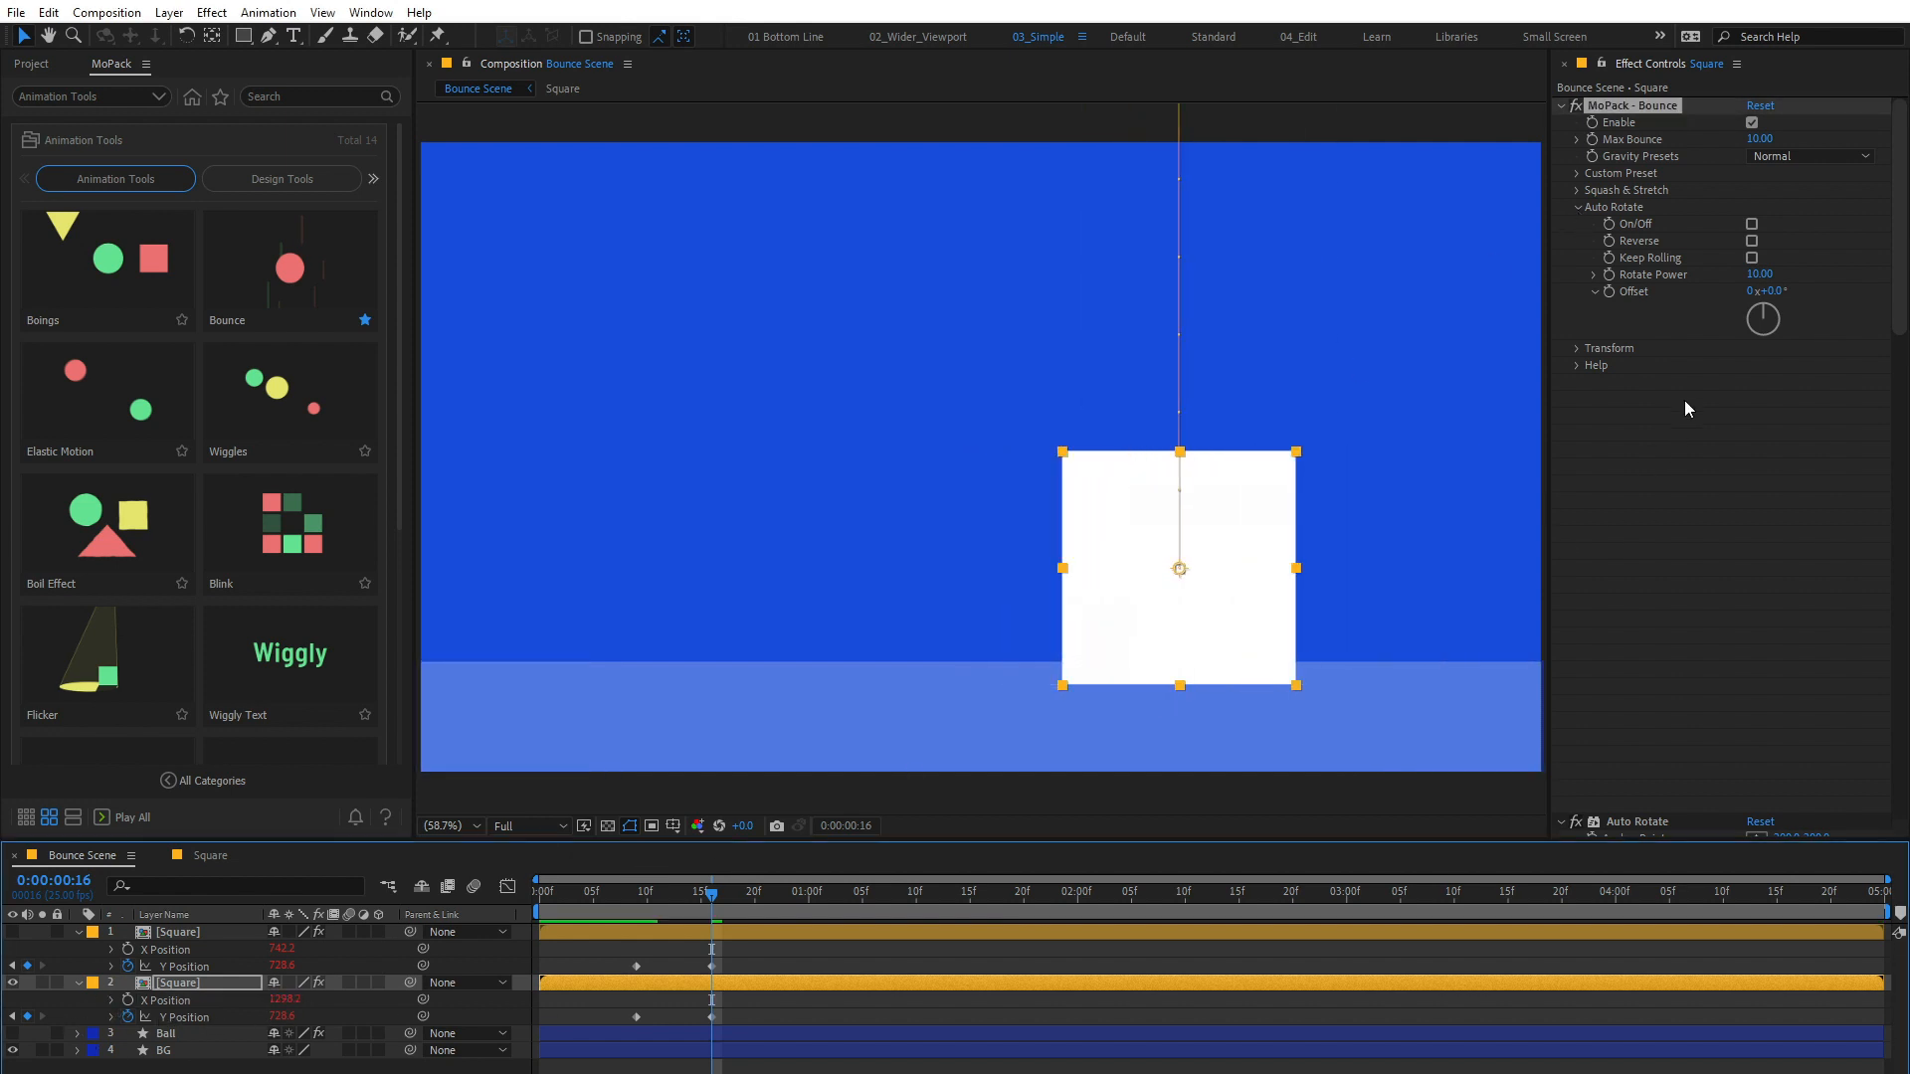
left_click(1578, 347)
left_click_drag(1757, 366, 1836, 401)
key("ctrl+z")
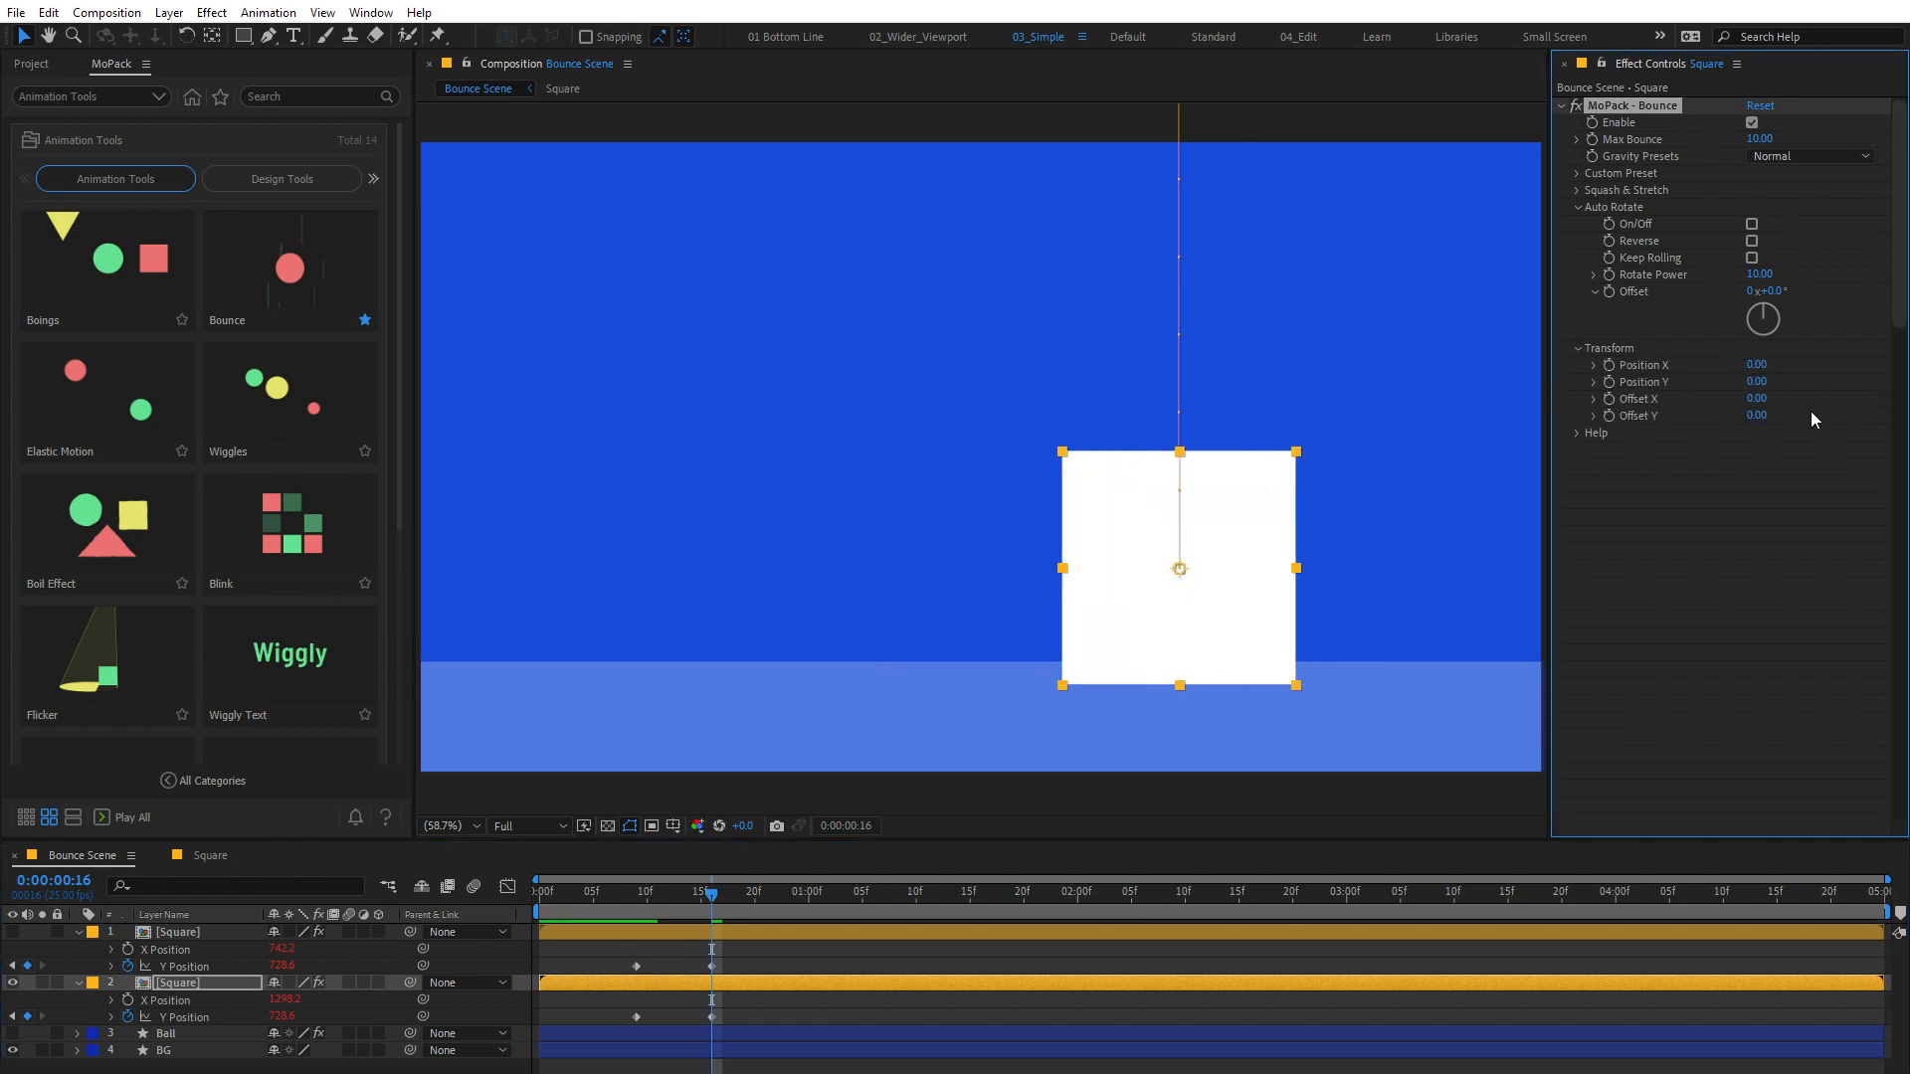
Step: Animate the original Square's X Position from about -248.8 at 0:00:00:09 to about 1565.2 at 0:00:01:15
left_click(636, 903)
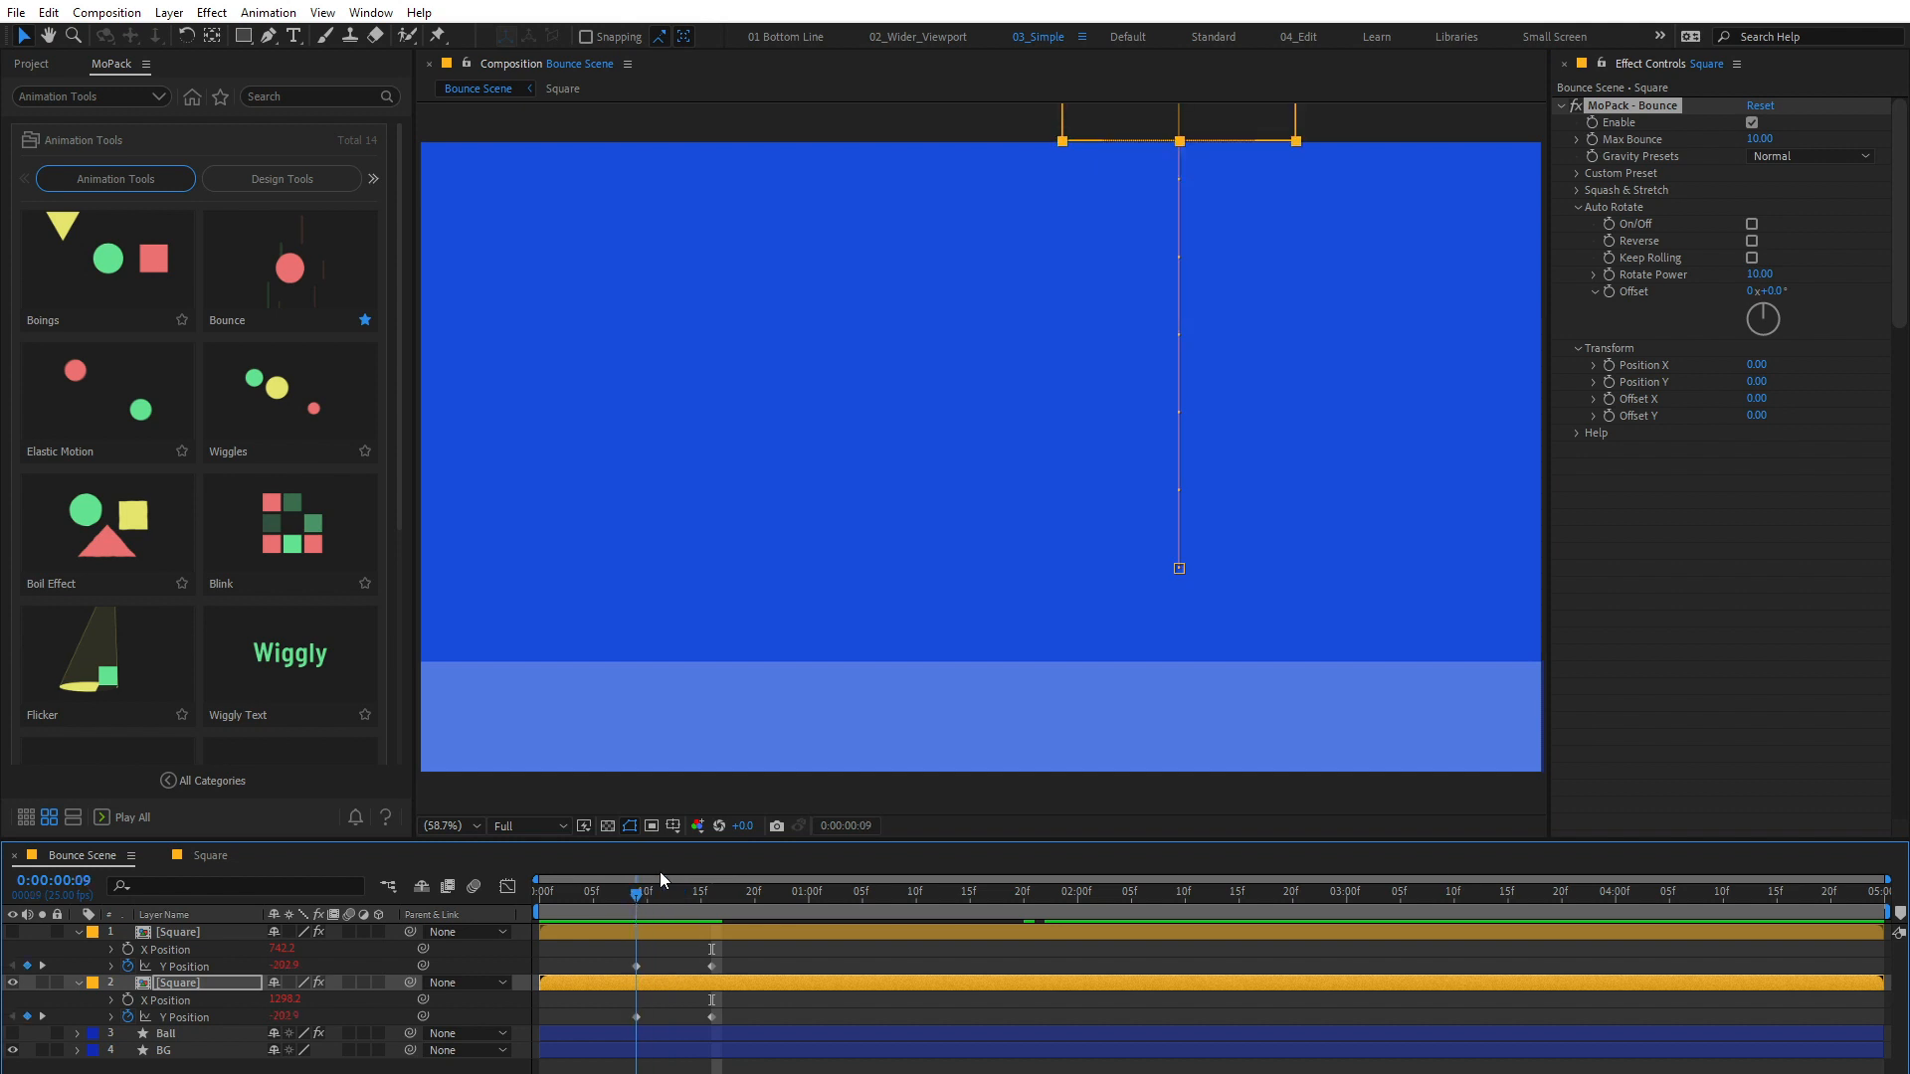
scroll(917, 338, "down", 3)
left_click_drag(285, 999, 115, 1012)
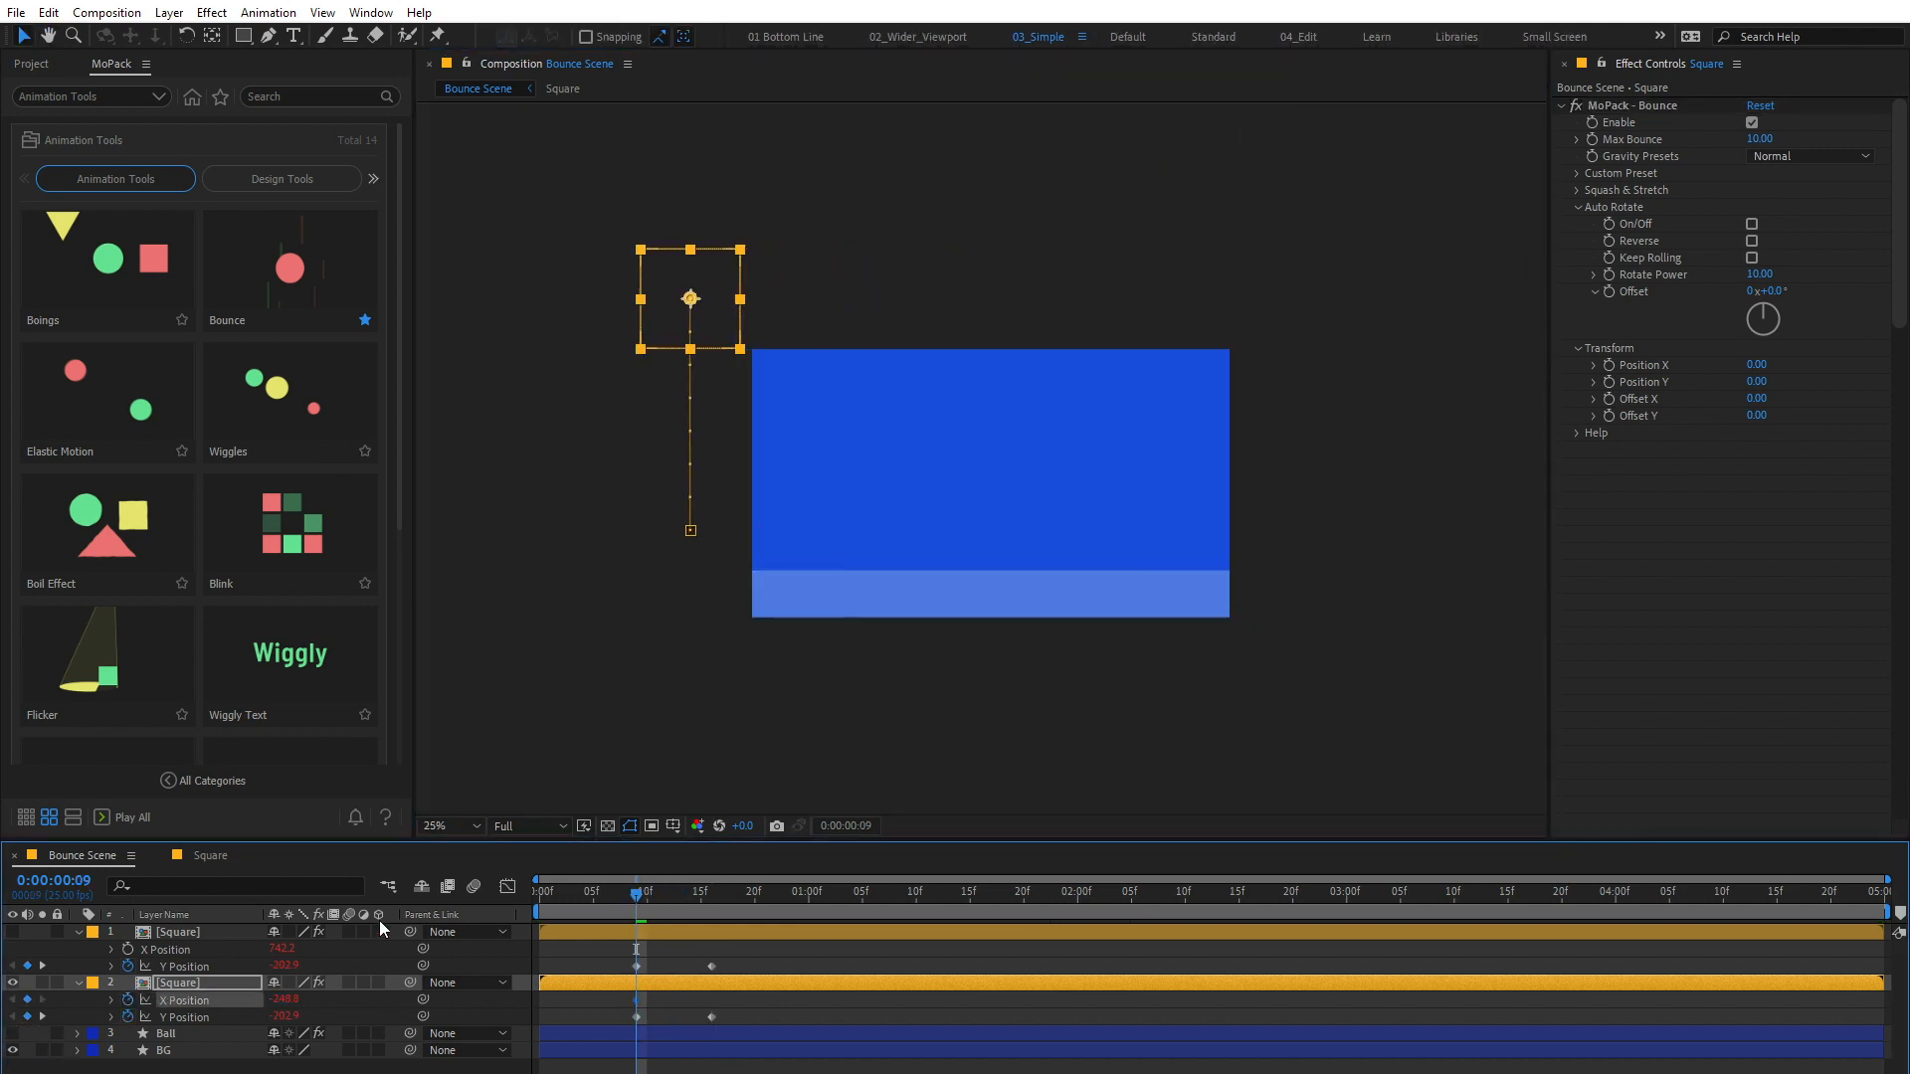
left_click_drag(641, 892, 970, 892)
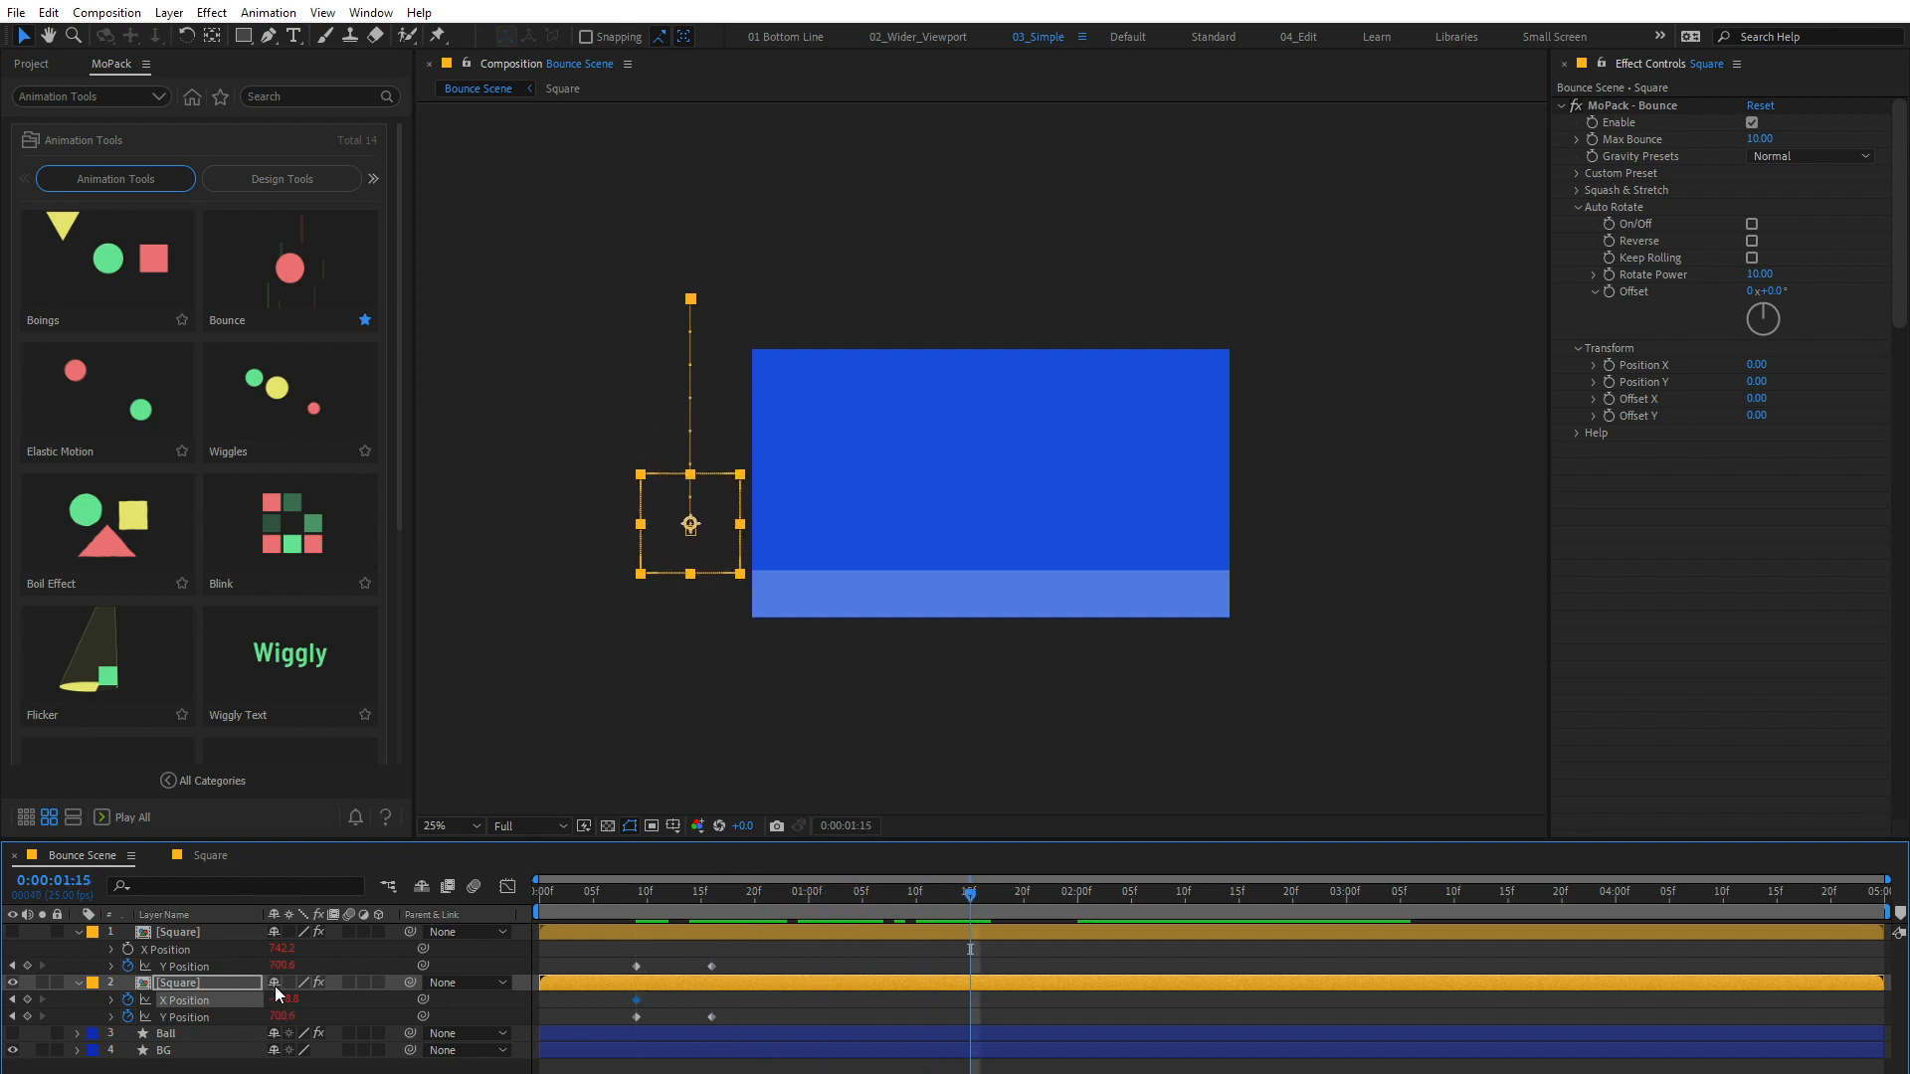
left_click_drag(283, 999, 467, 999)
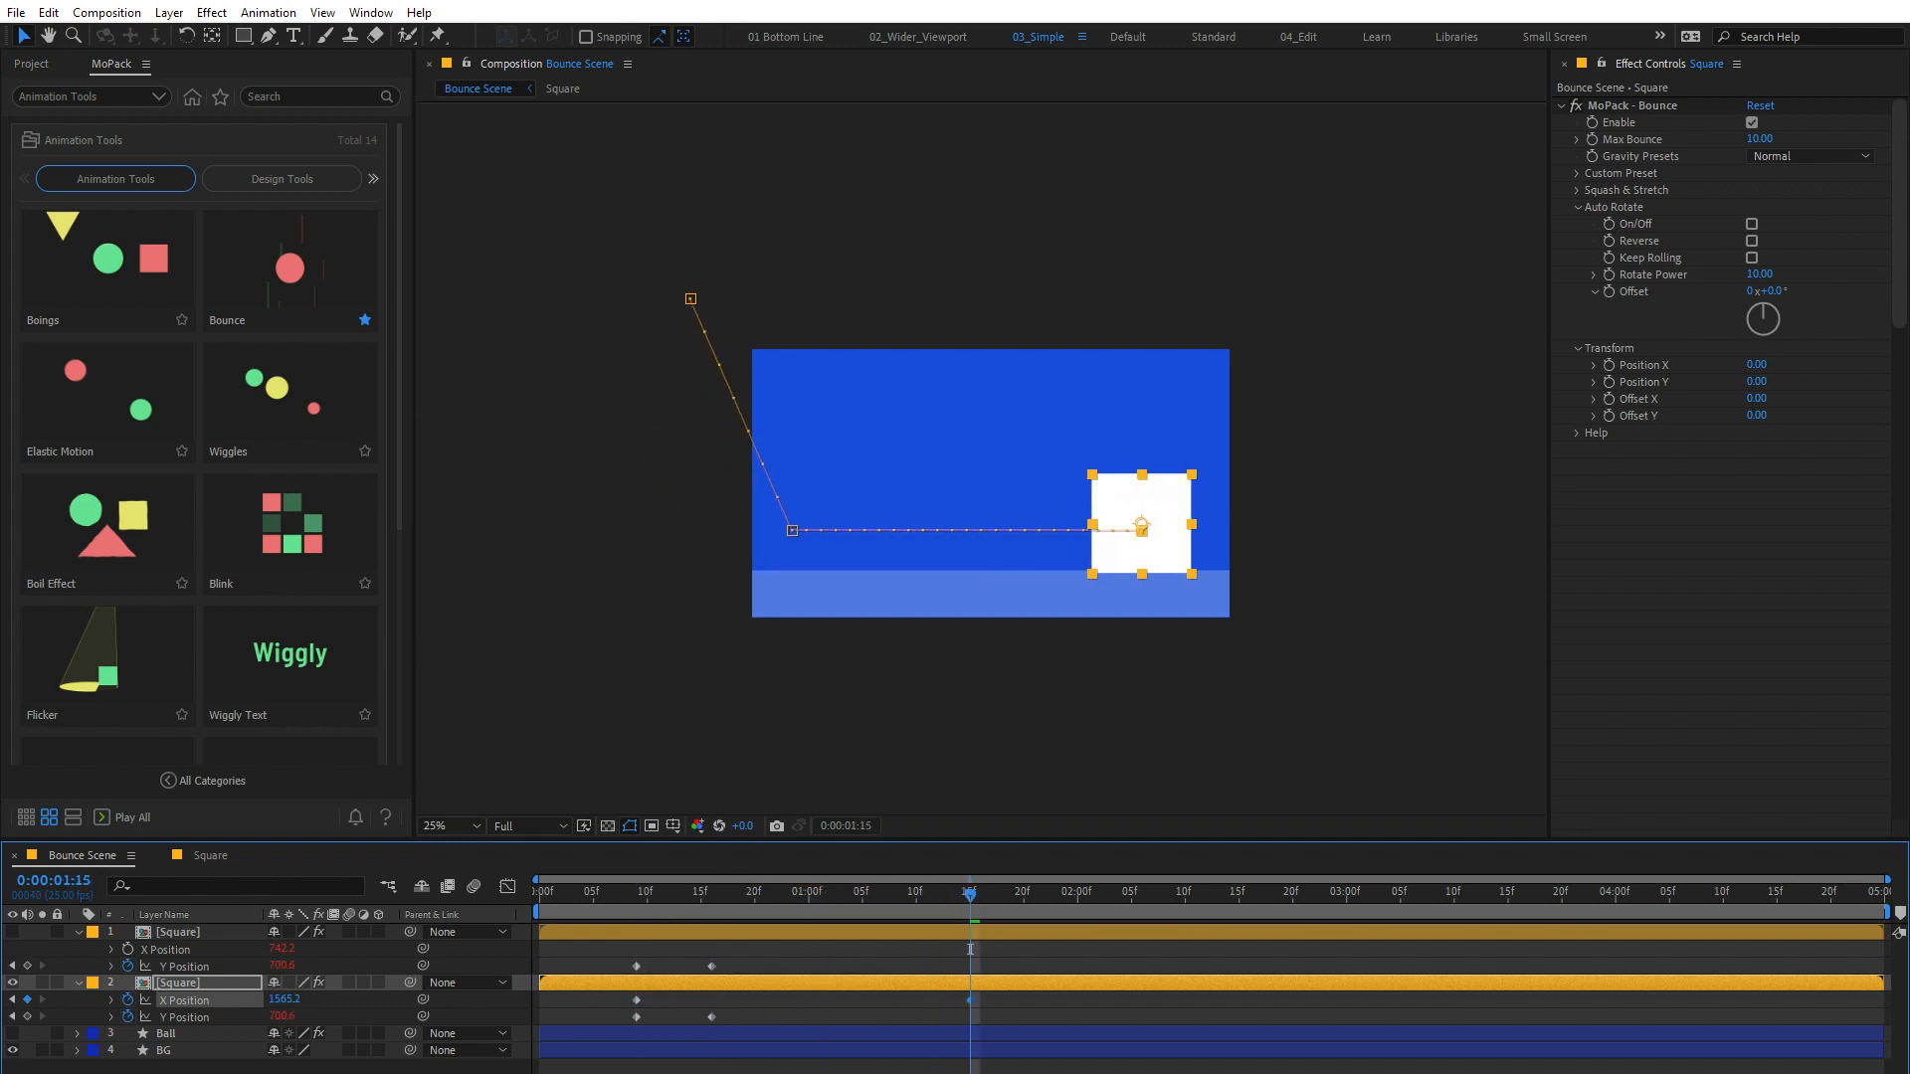
Step: Apply Easy Ease In to the Square's last X Position keyframe and preview the sideways bounce
right_click(970, 1000)
mouse_move(1094, 985)
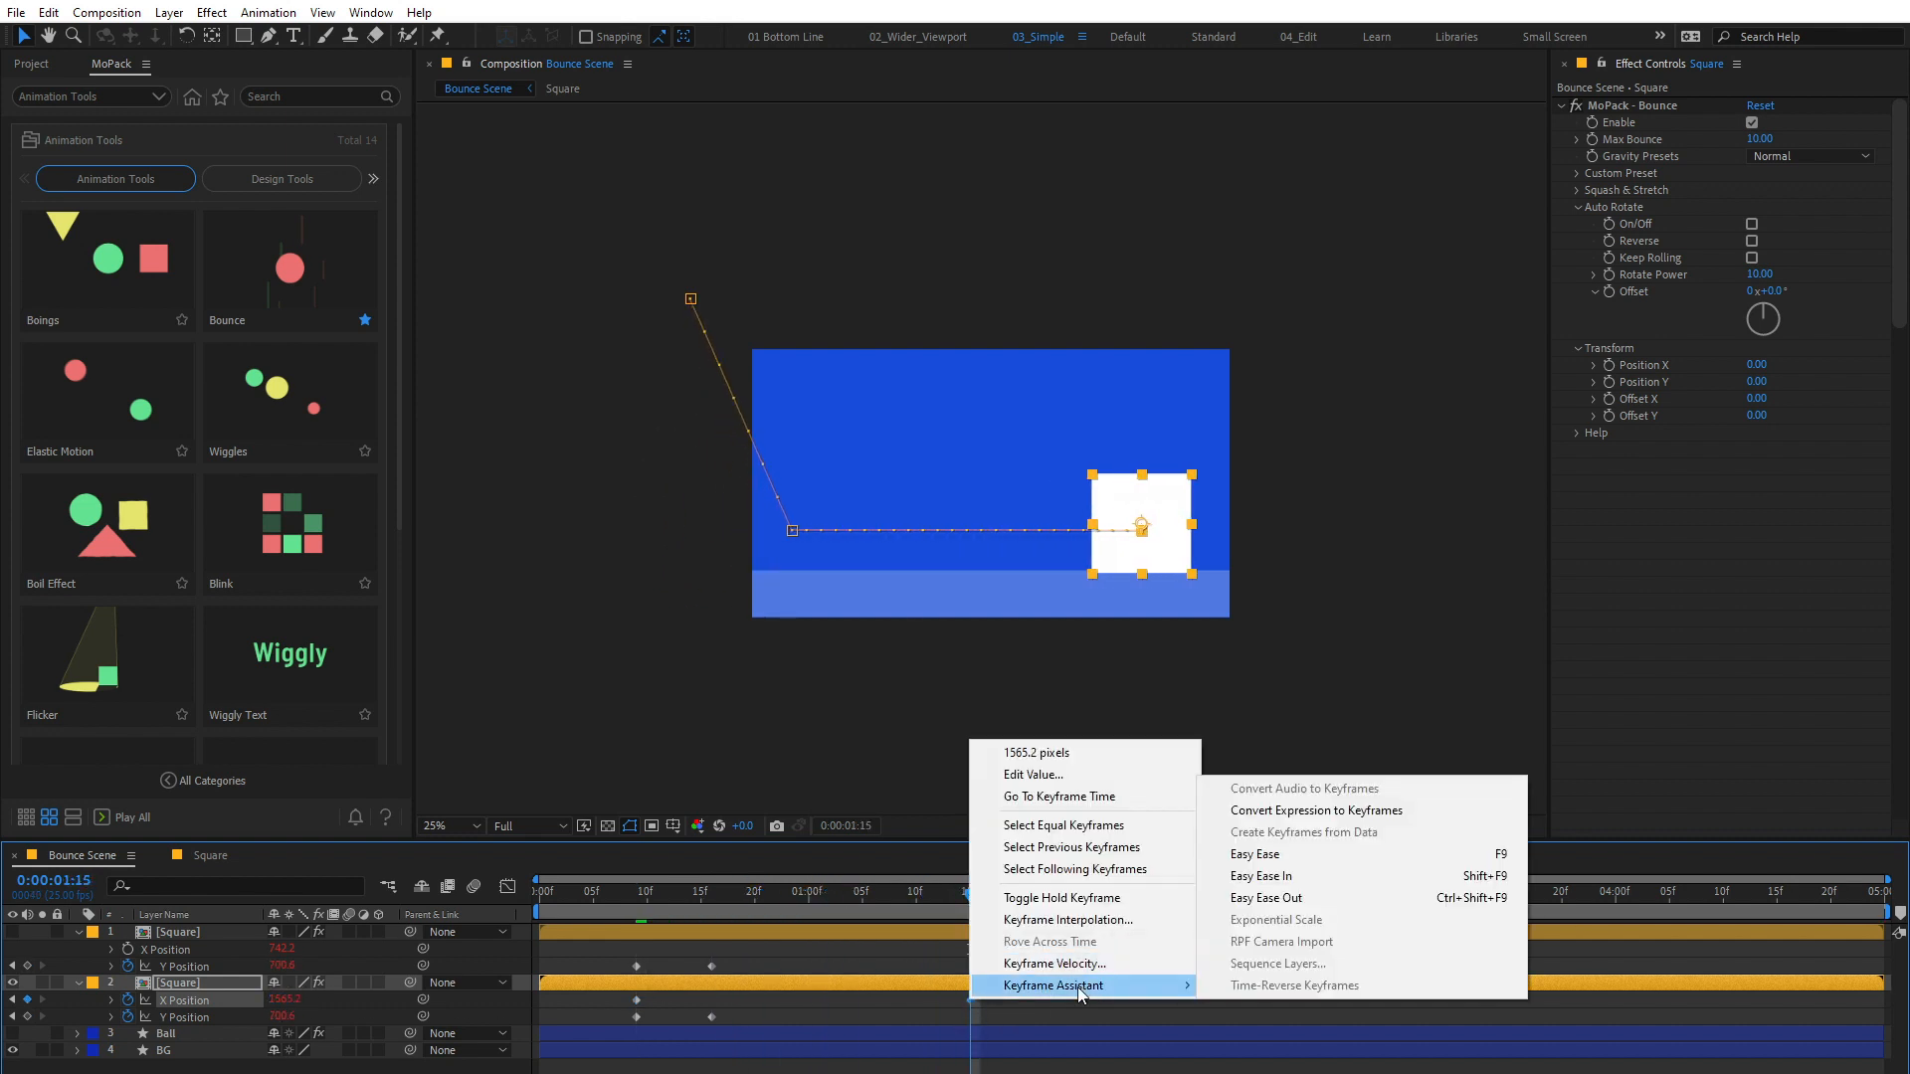
left_click(1391, 877)
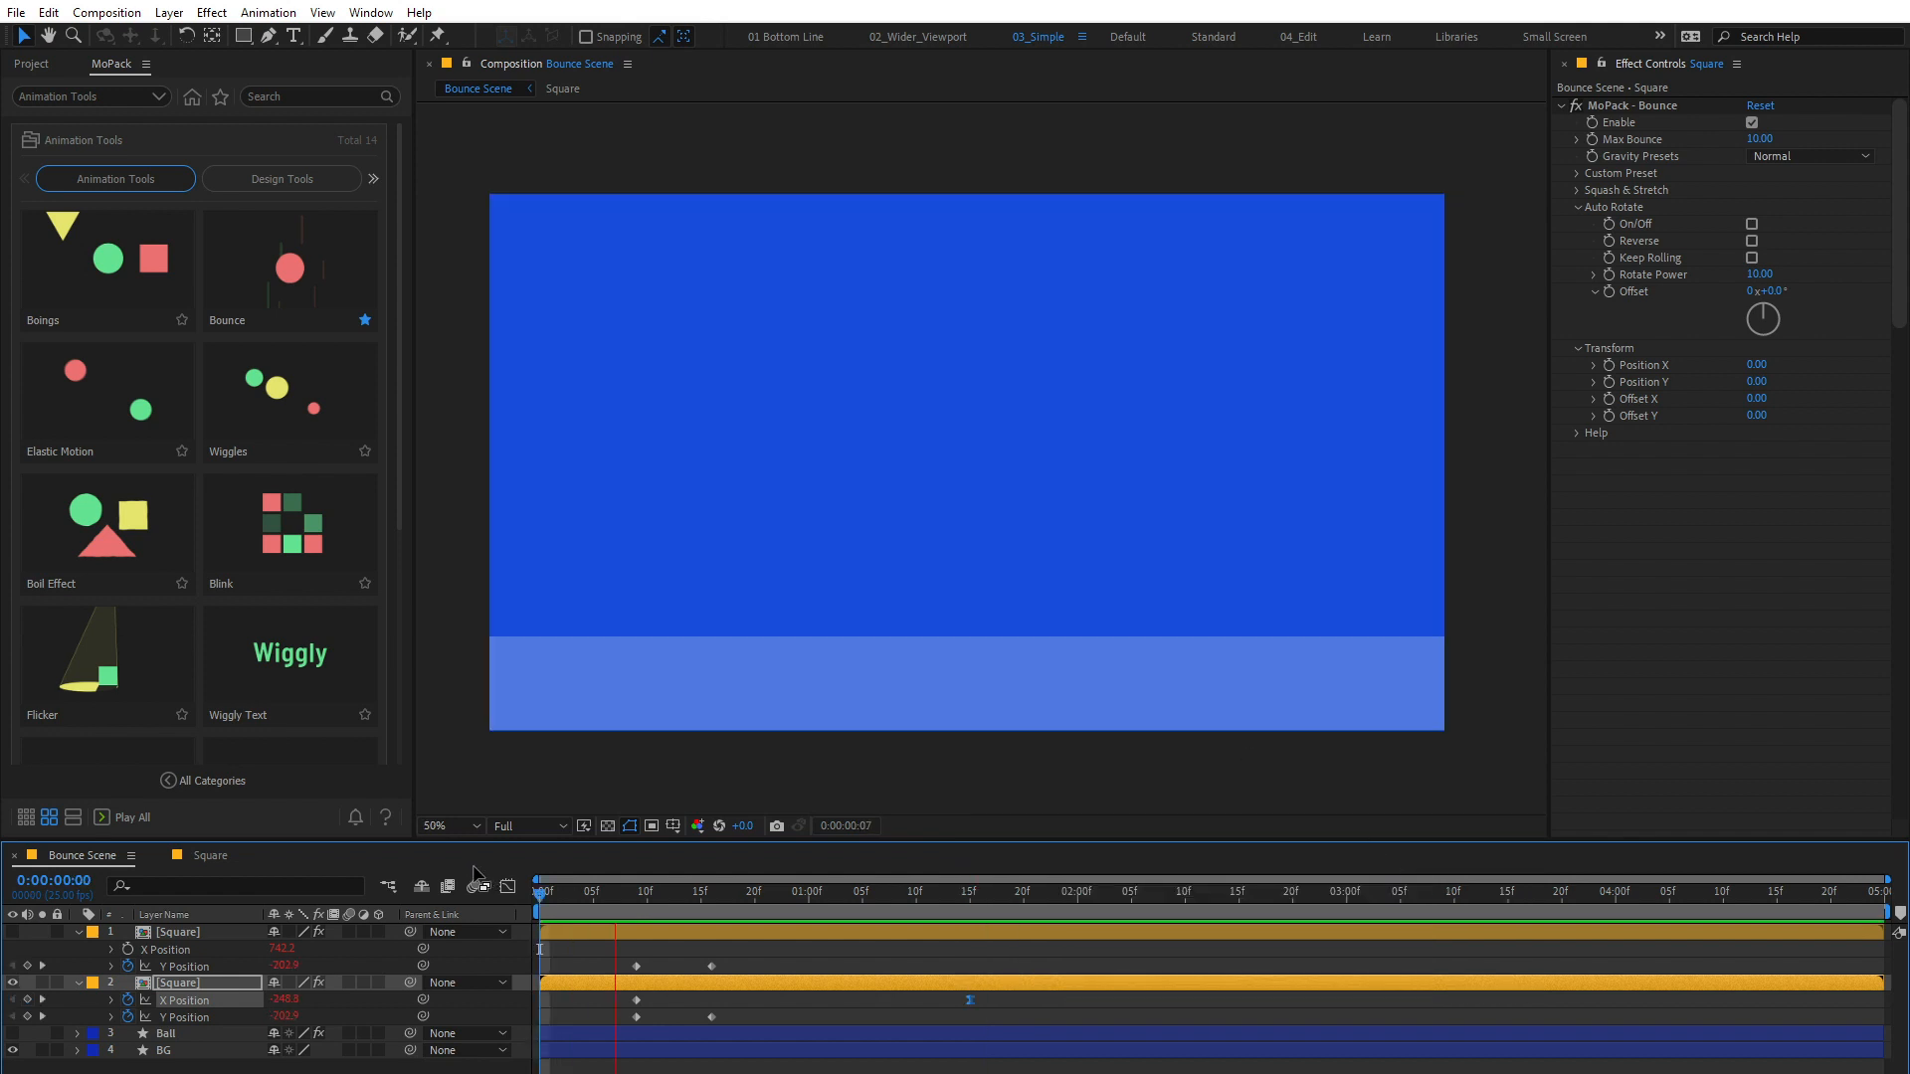
key("space")
key("space")
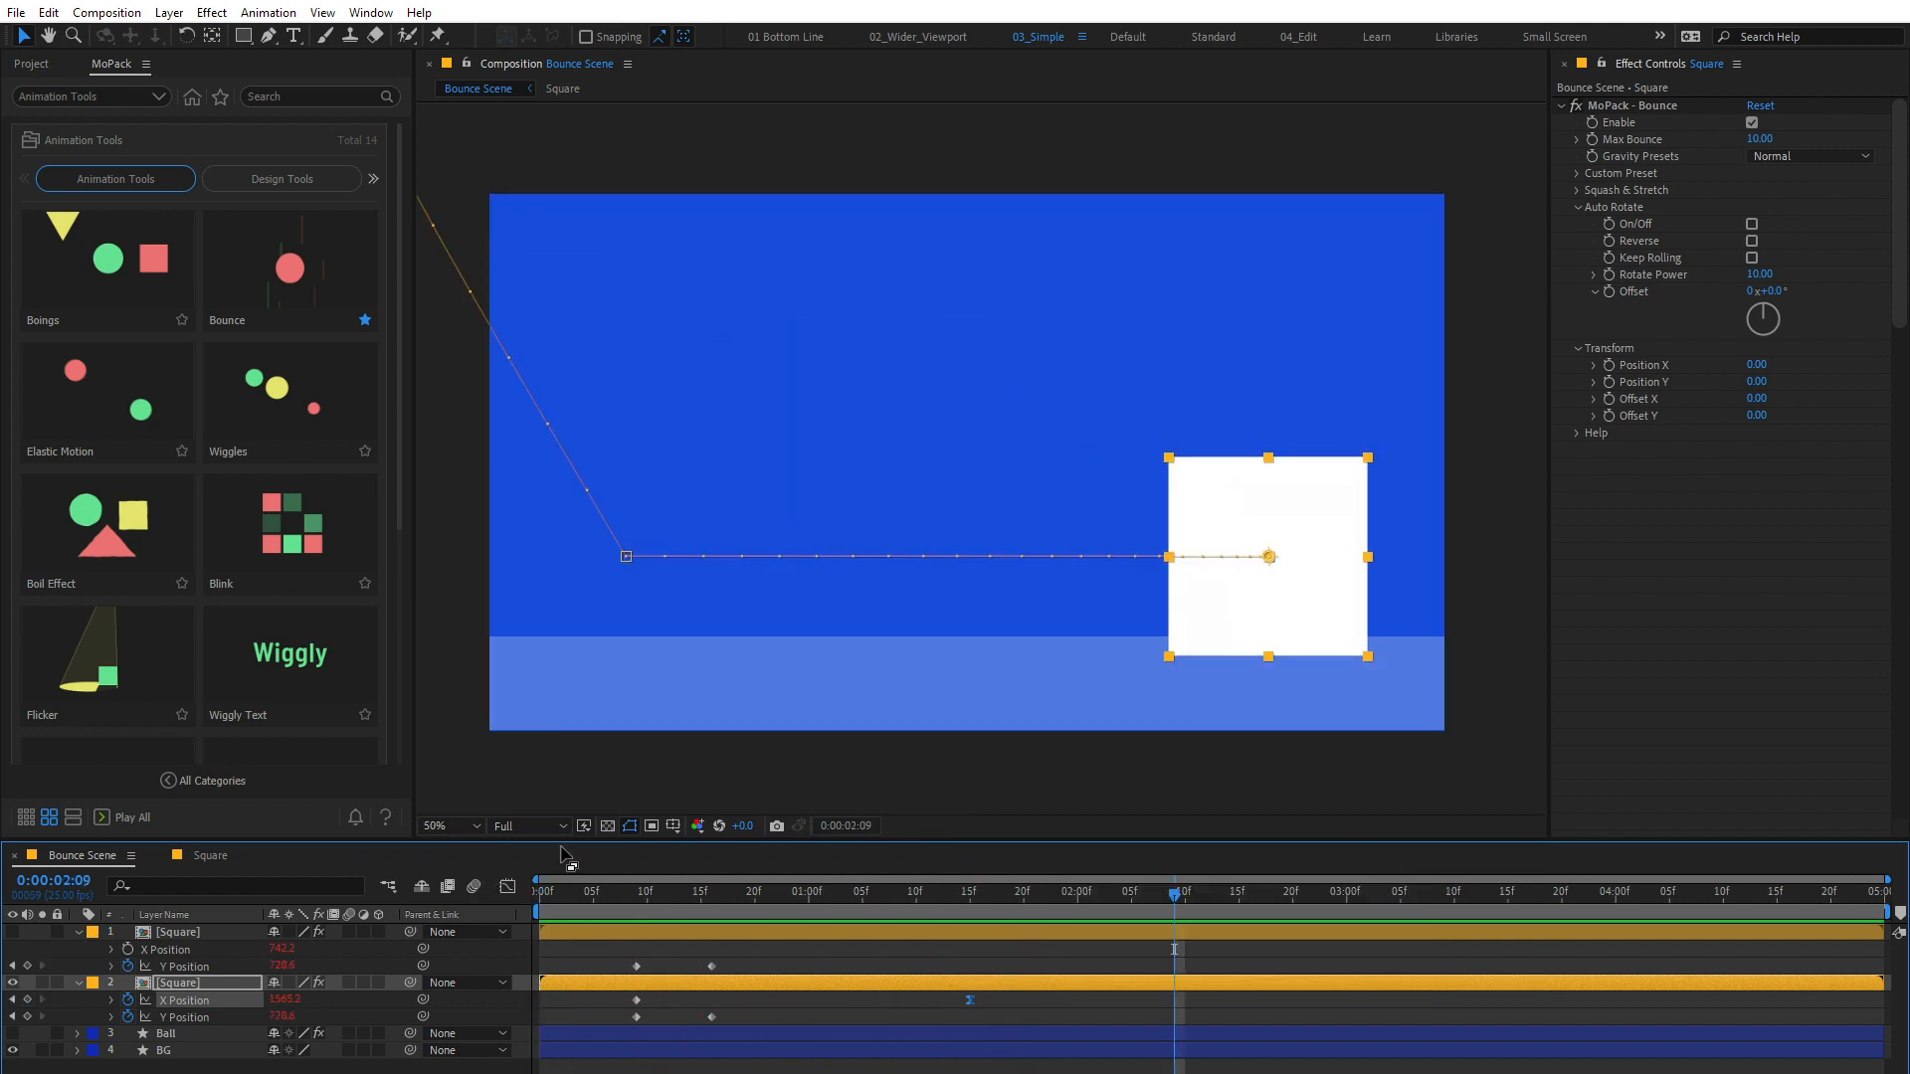
Step: Turn on Auto Rotate in the Square's Bounce effect and preview the motion from the start
left_click(1752, 225)
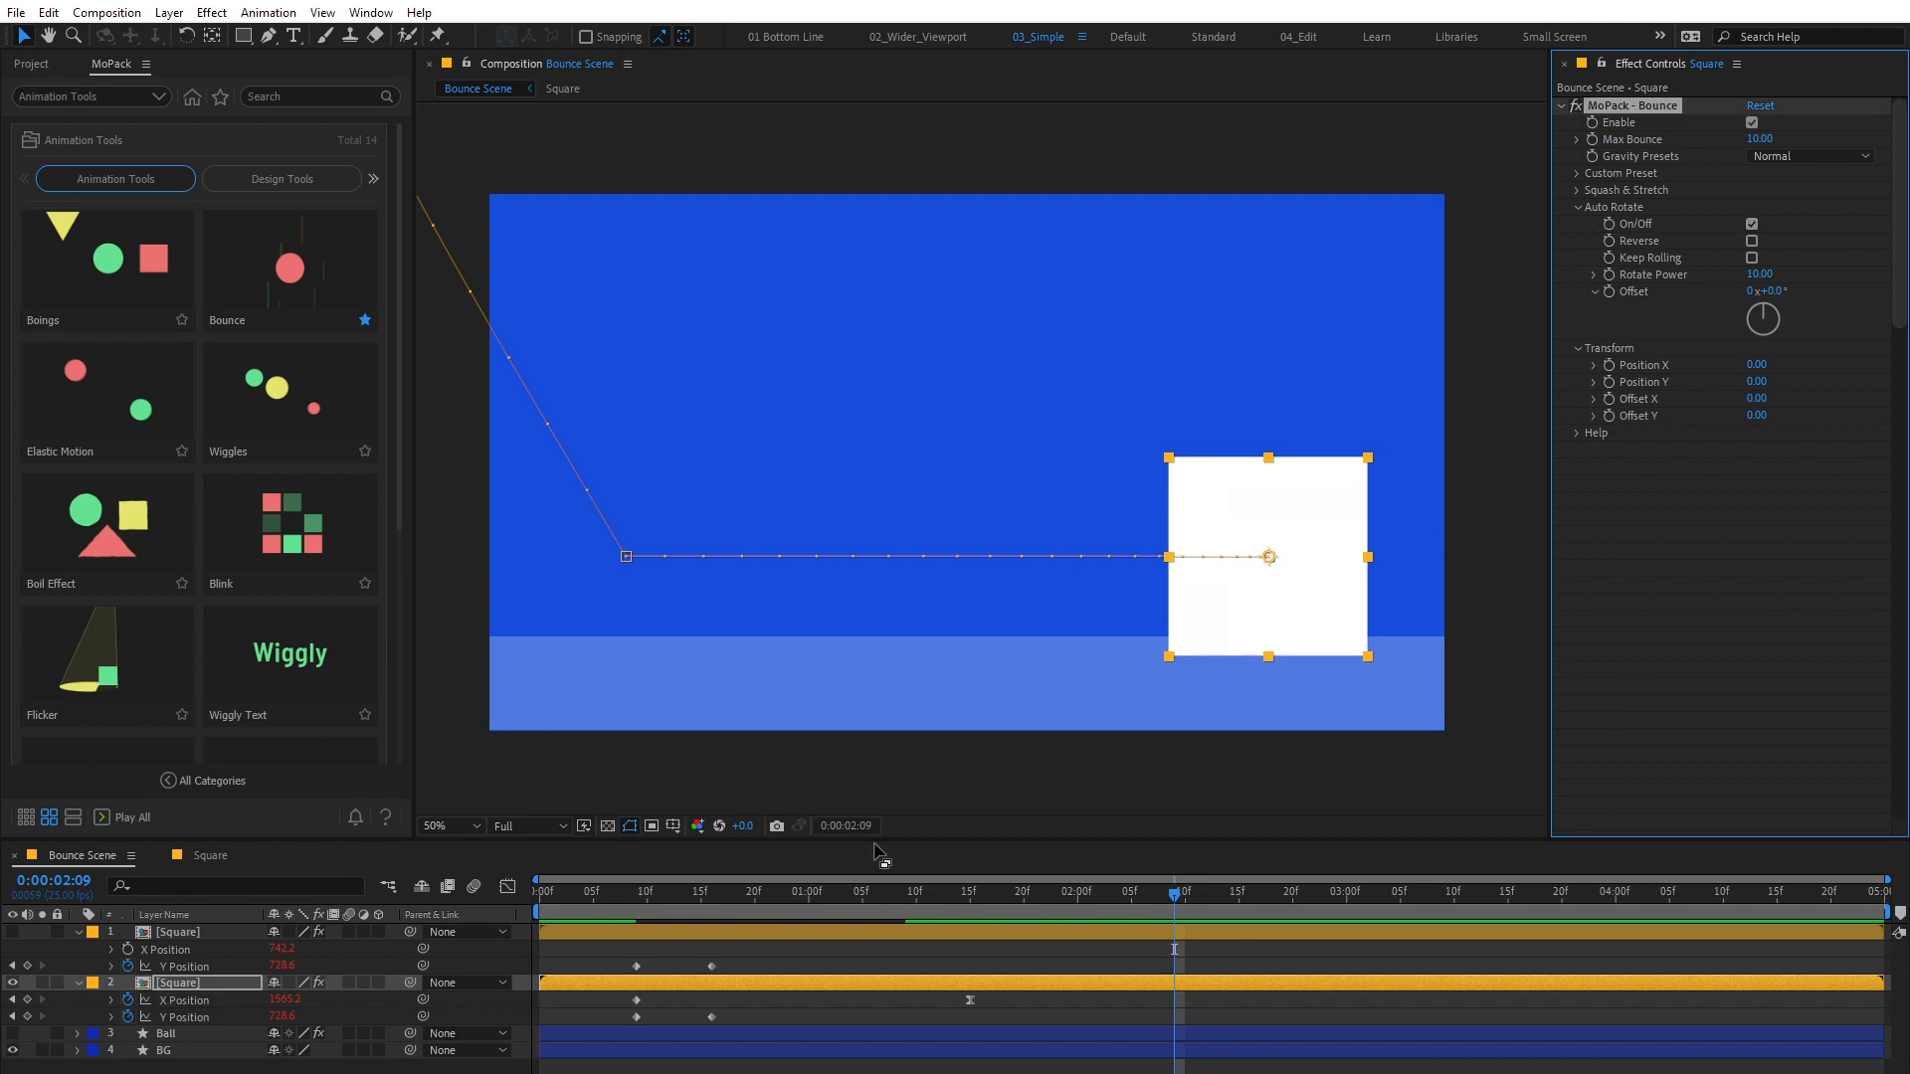
left_click_drag(726, 895, 517, 895)
key("space")
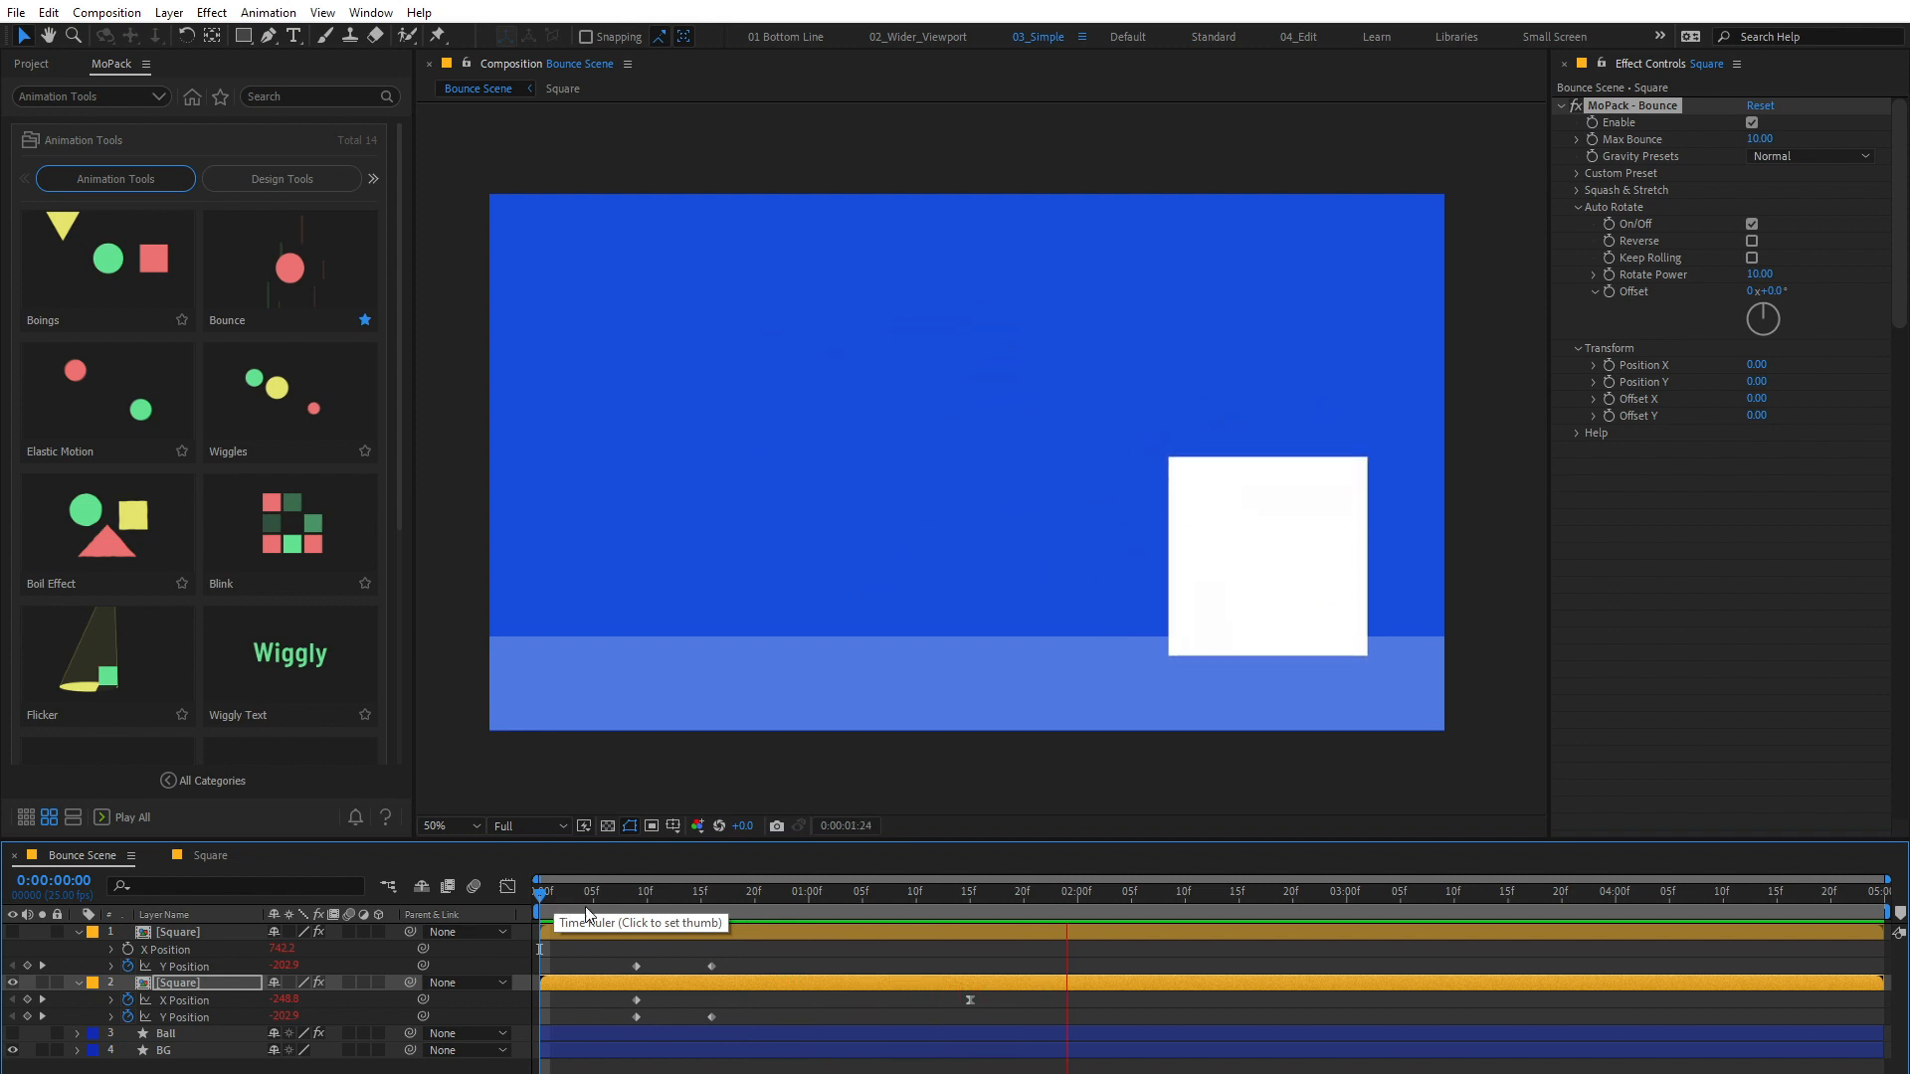
left_click(1035, 891)
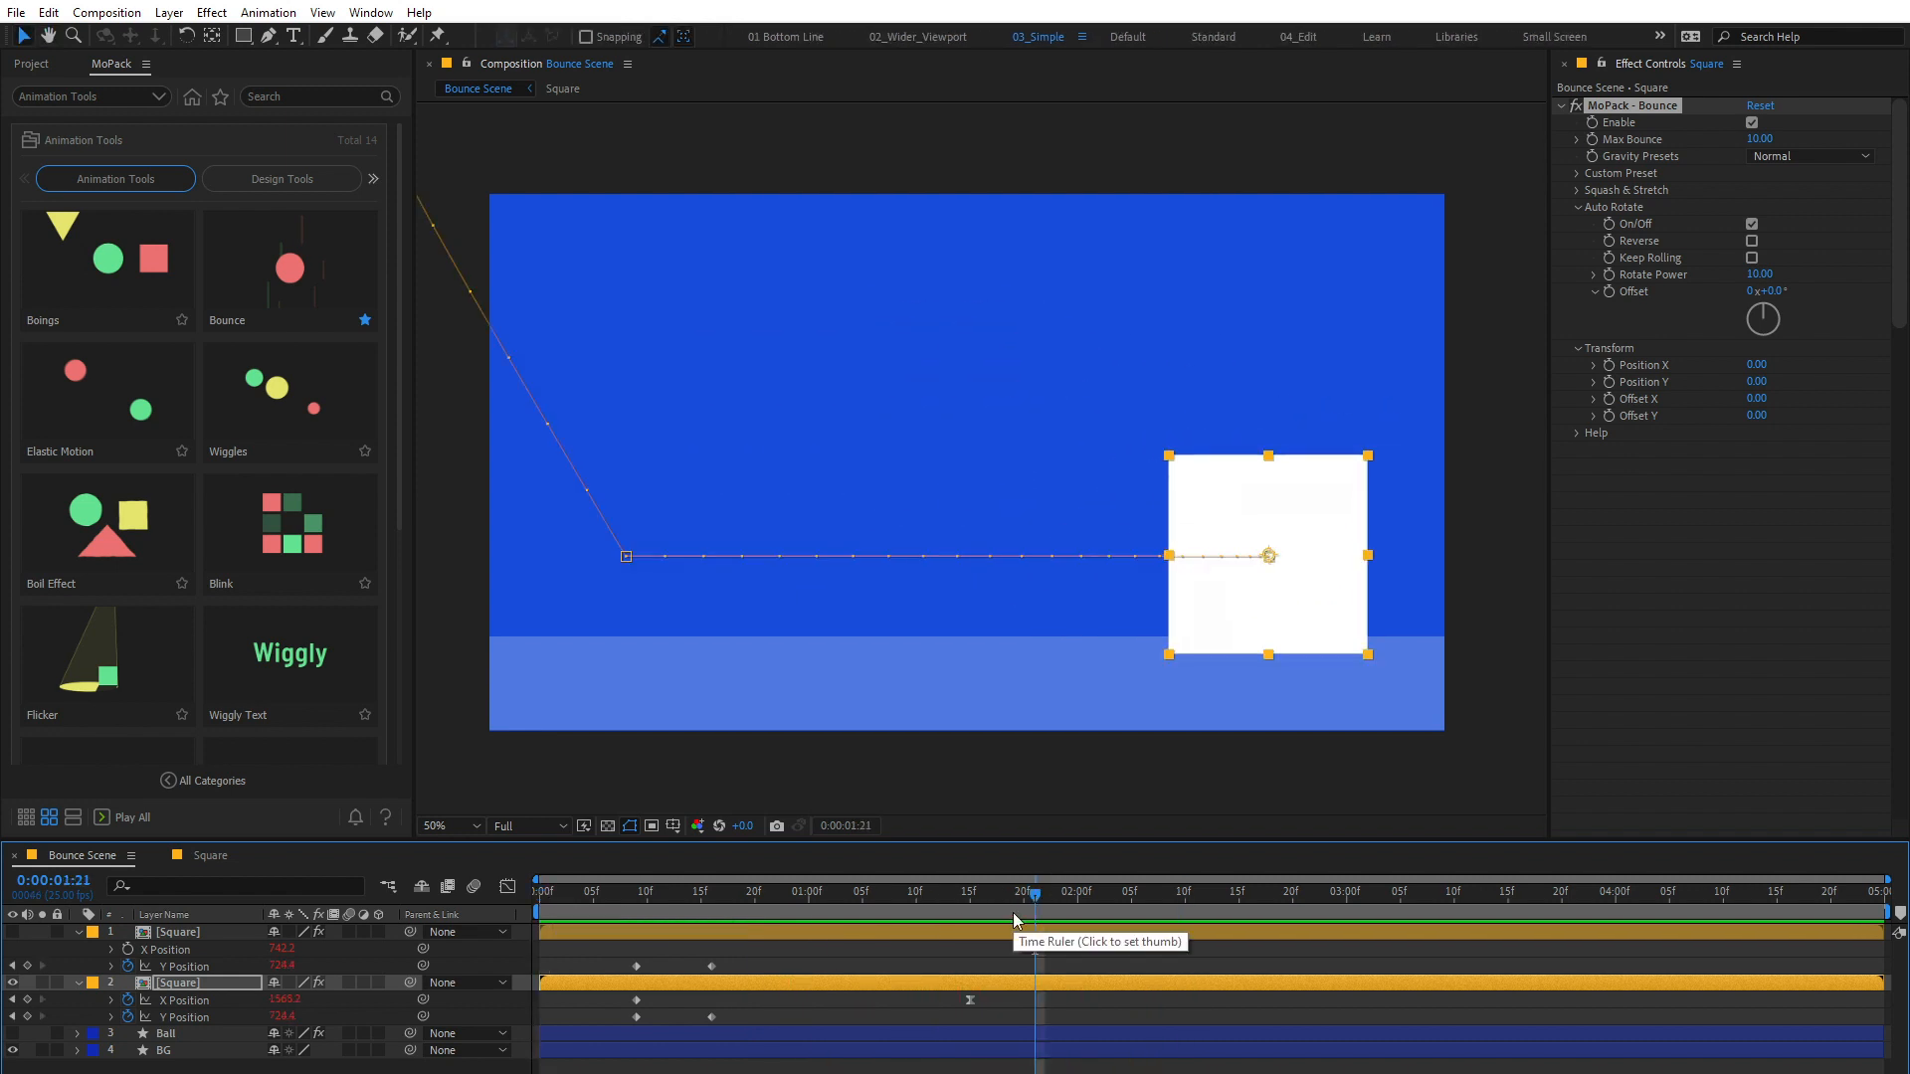
Step: Set the Square's Gravity Presets to Heavy and preview the animation
left_click(1803, 156)
left_click(1798, 244)
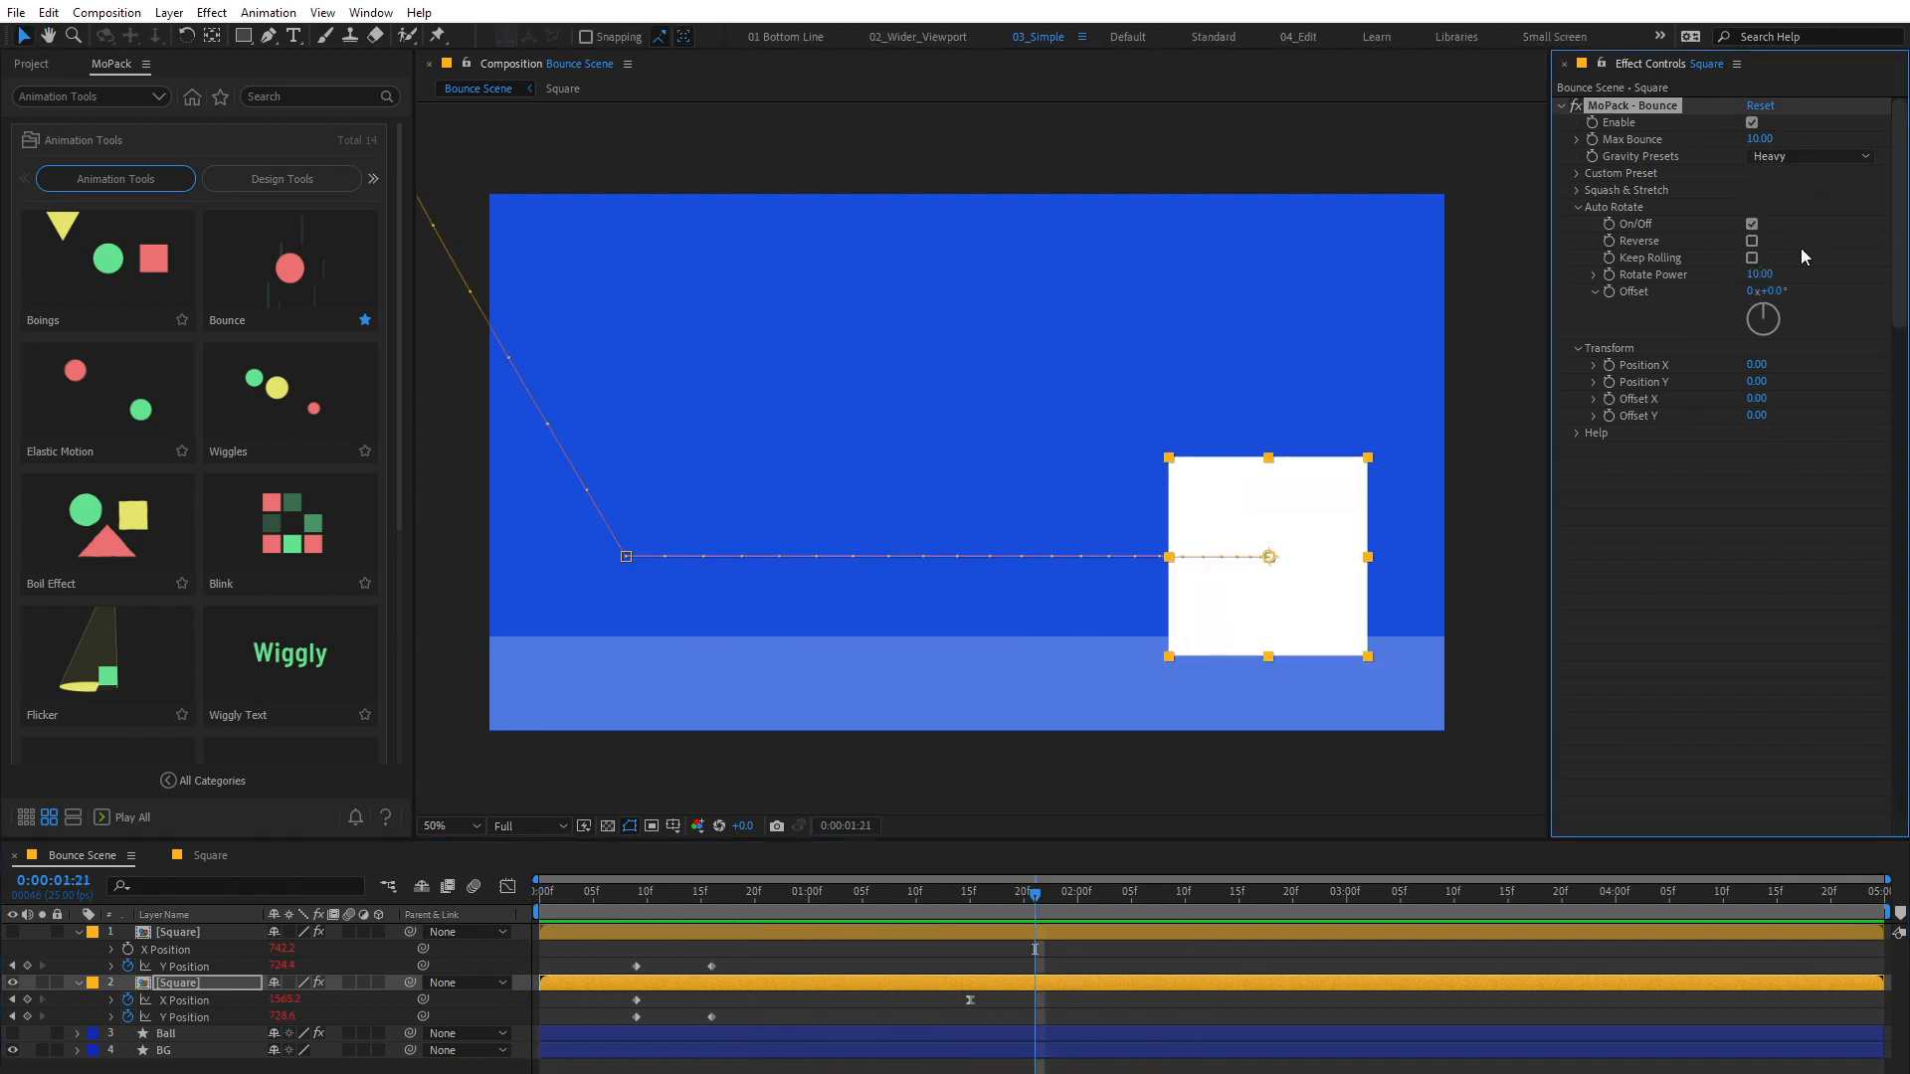
key("space")
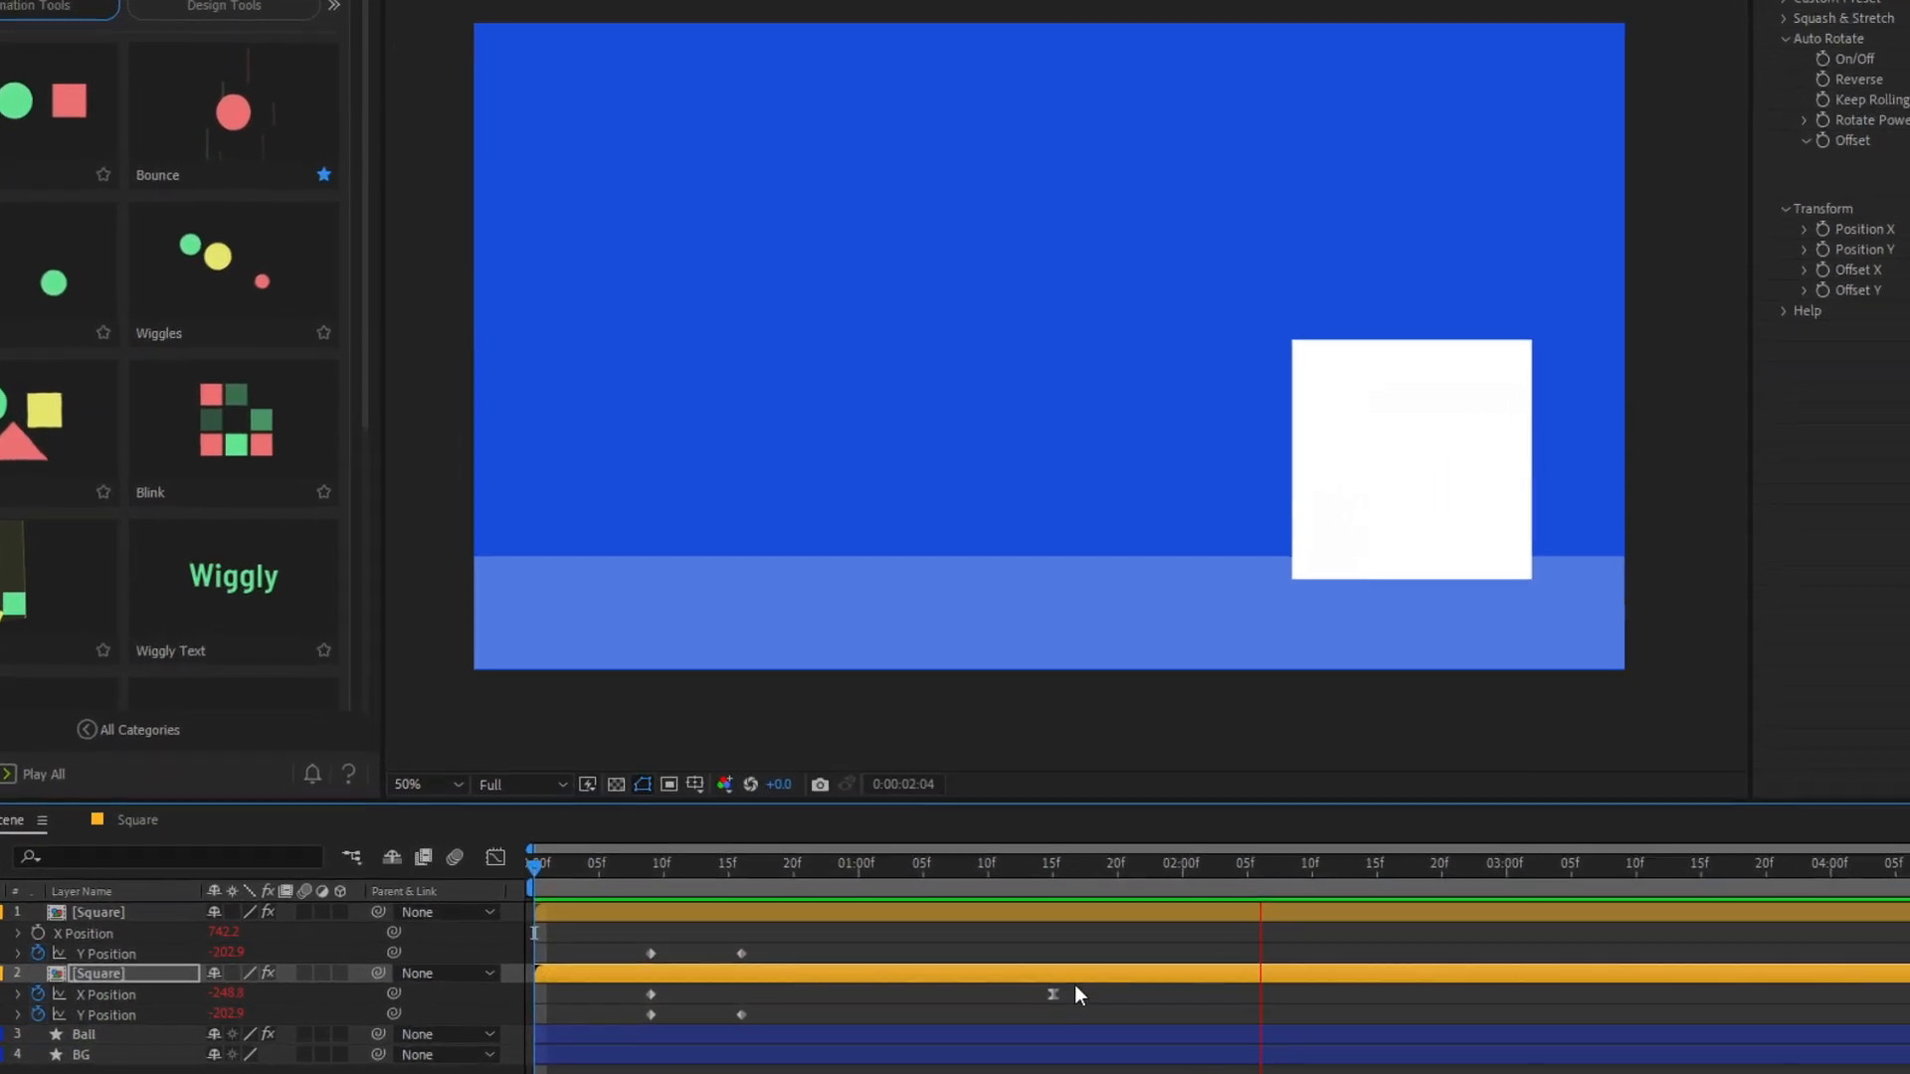
key("space")
Step: Move the Square's last X Position keyframe to 0:00:02:05 and preview from the start
left_click(969, 1000)
left_click_drag(1090, 999, 1278, 995)
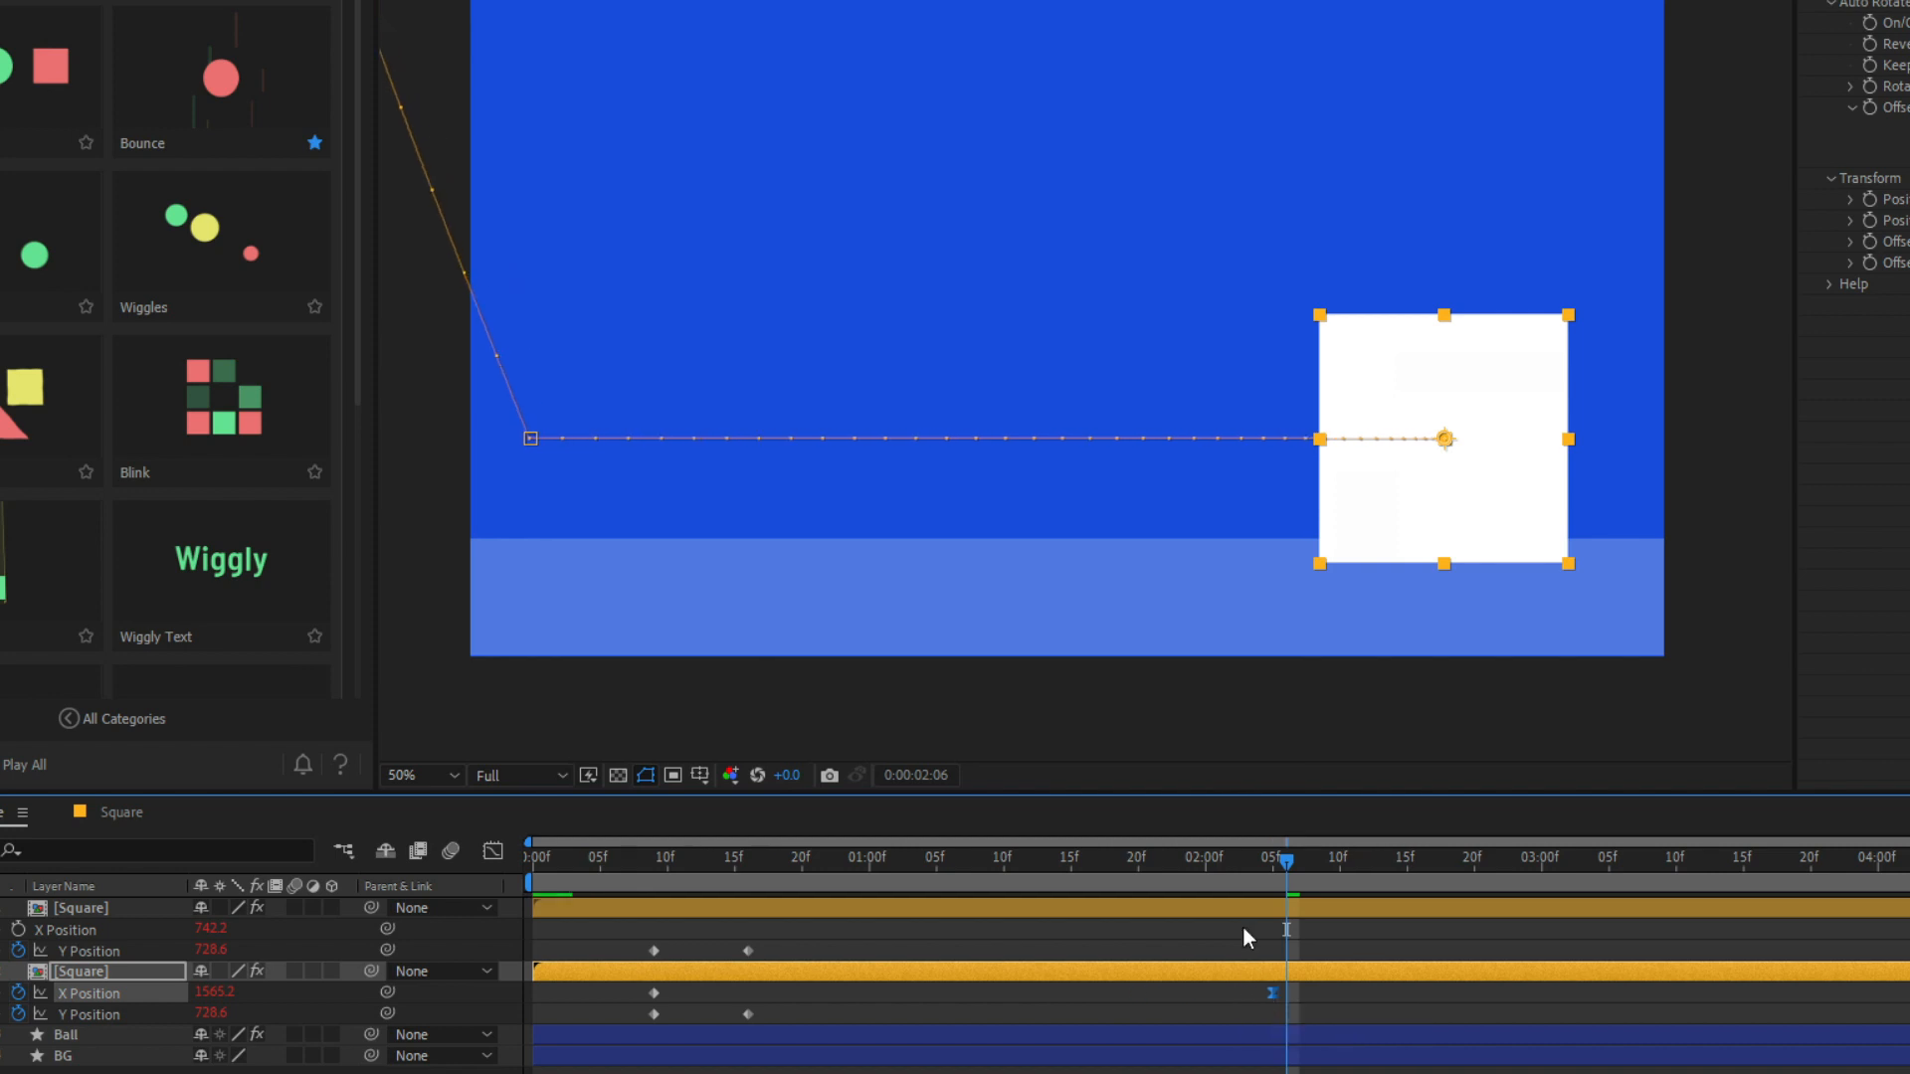
key("Home")
key("space")
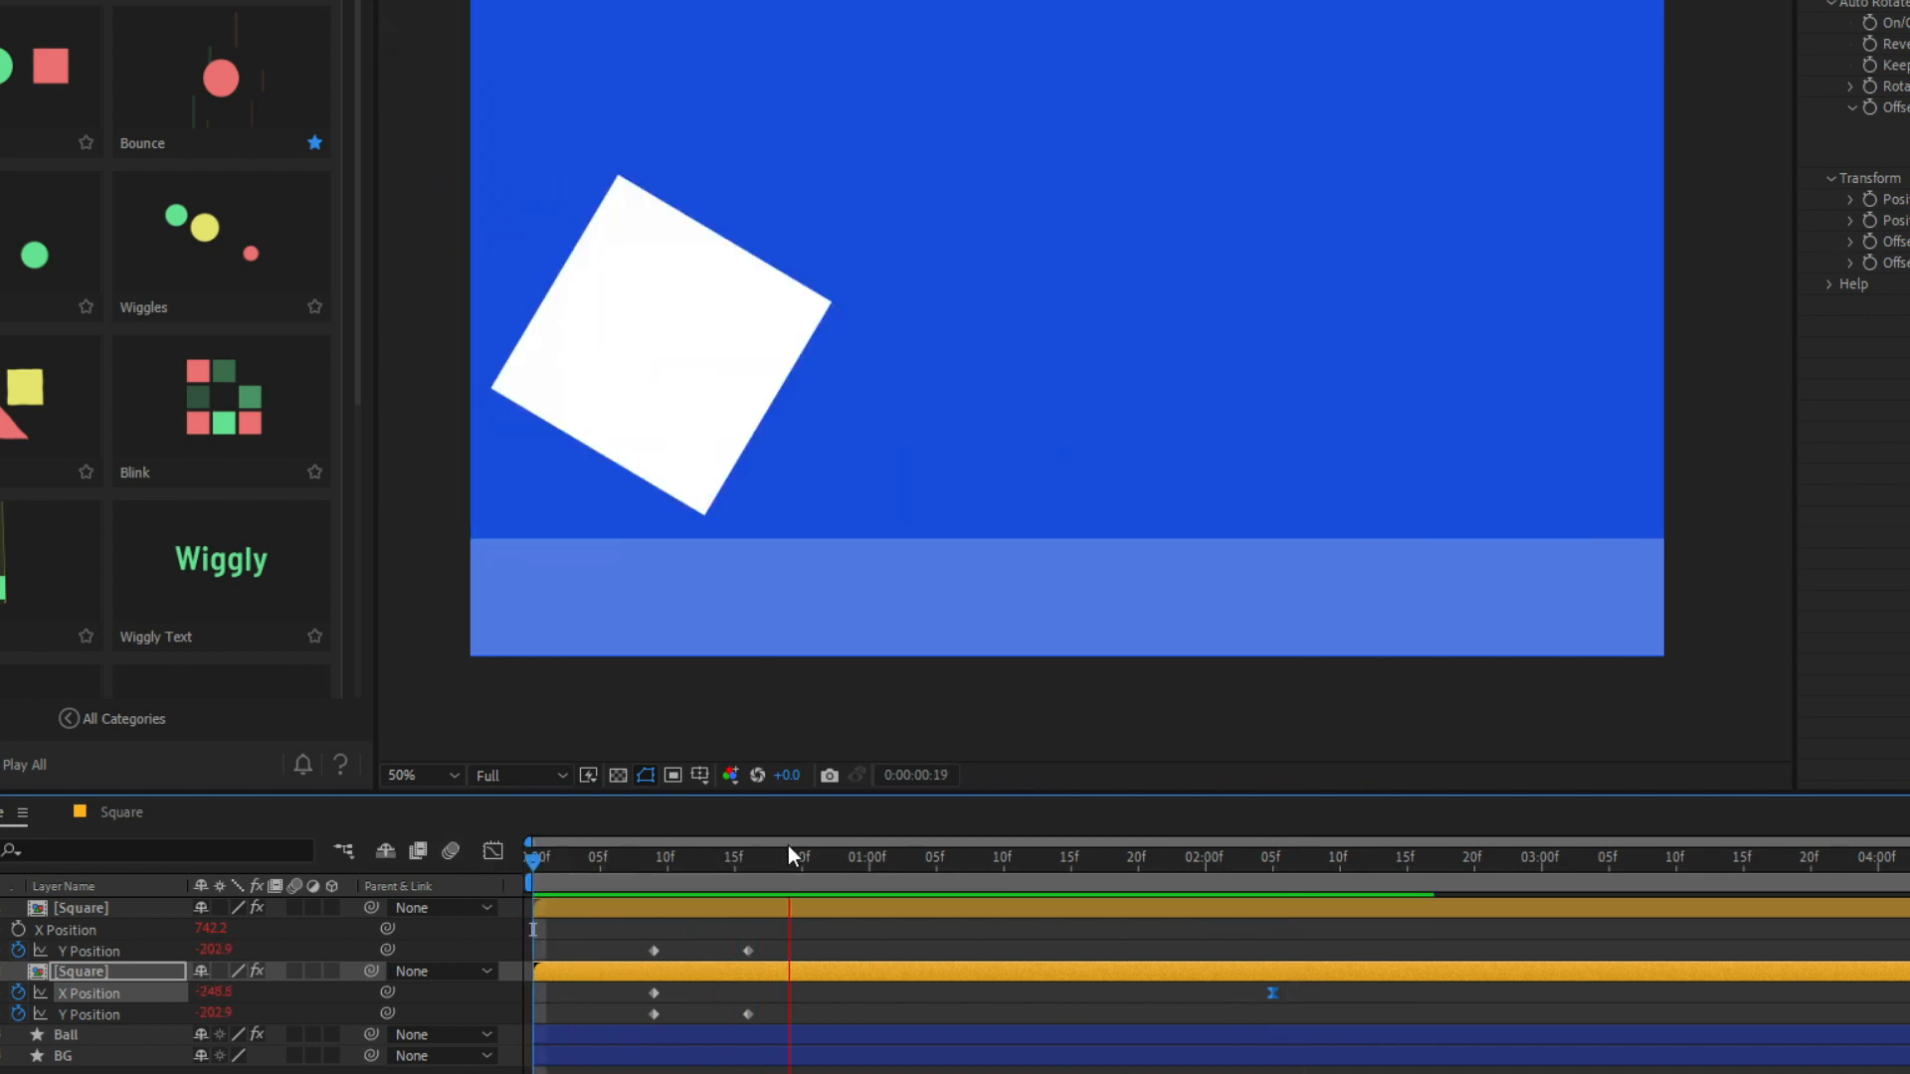
key("space")
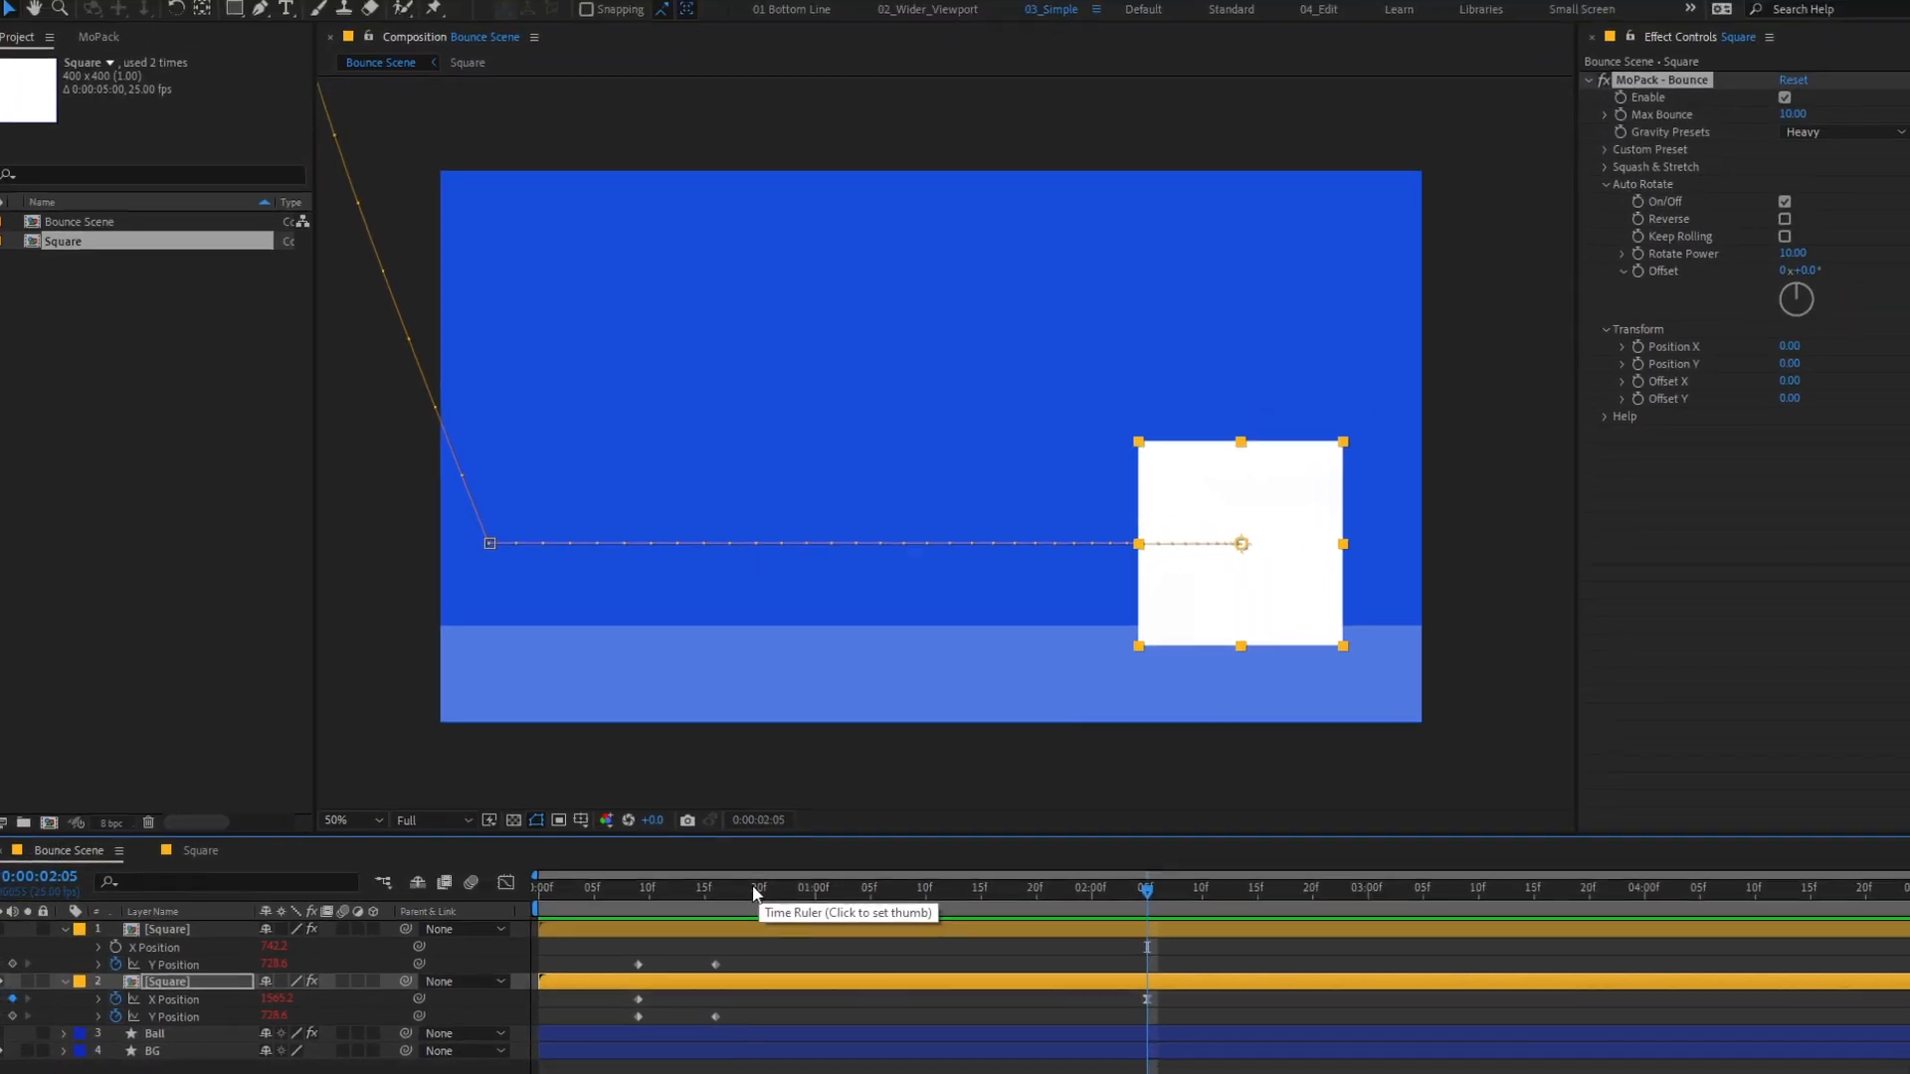
Step: Open the Square composition, show its Ball layer, and hide Shape Layer 1
double_click(181, 983)
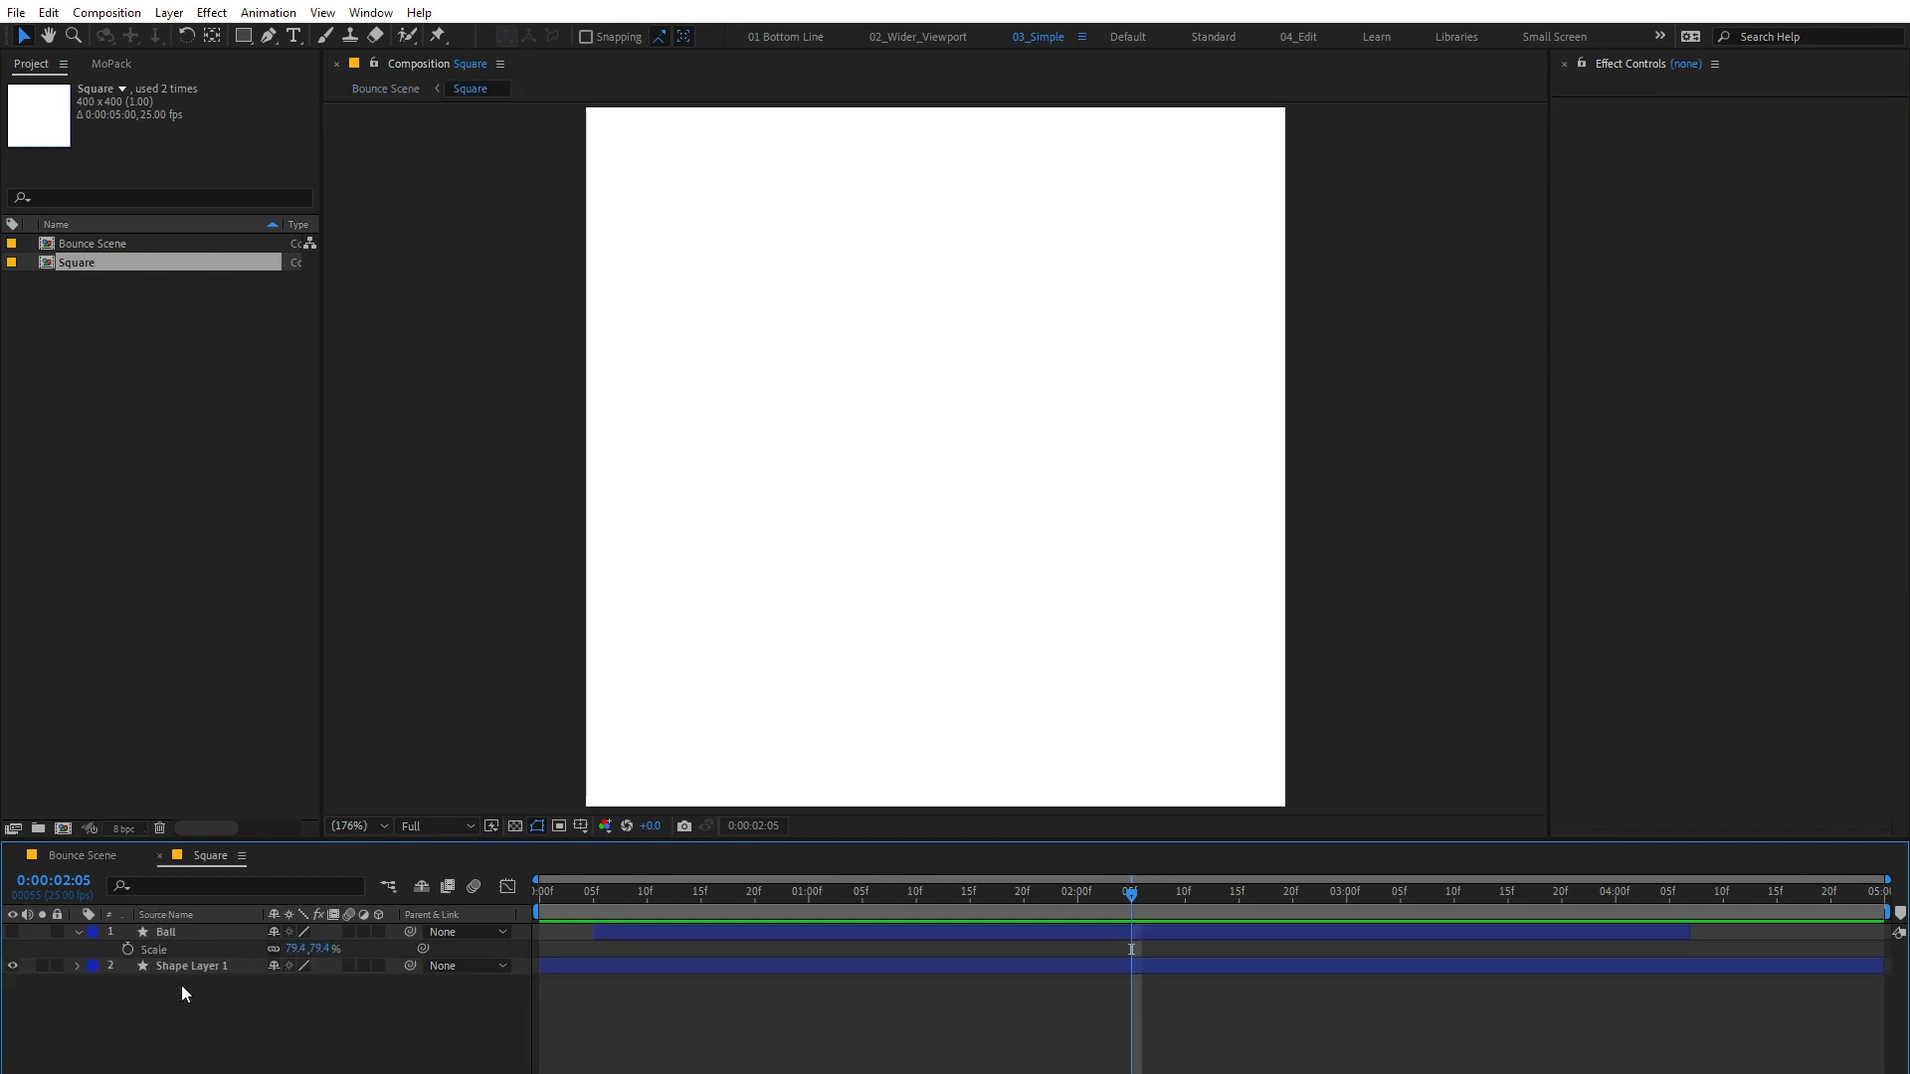
left_click(12, 932)
left_click(13, 965)
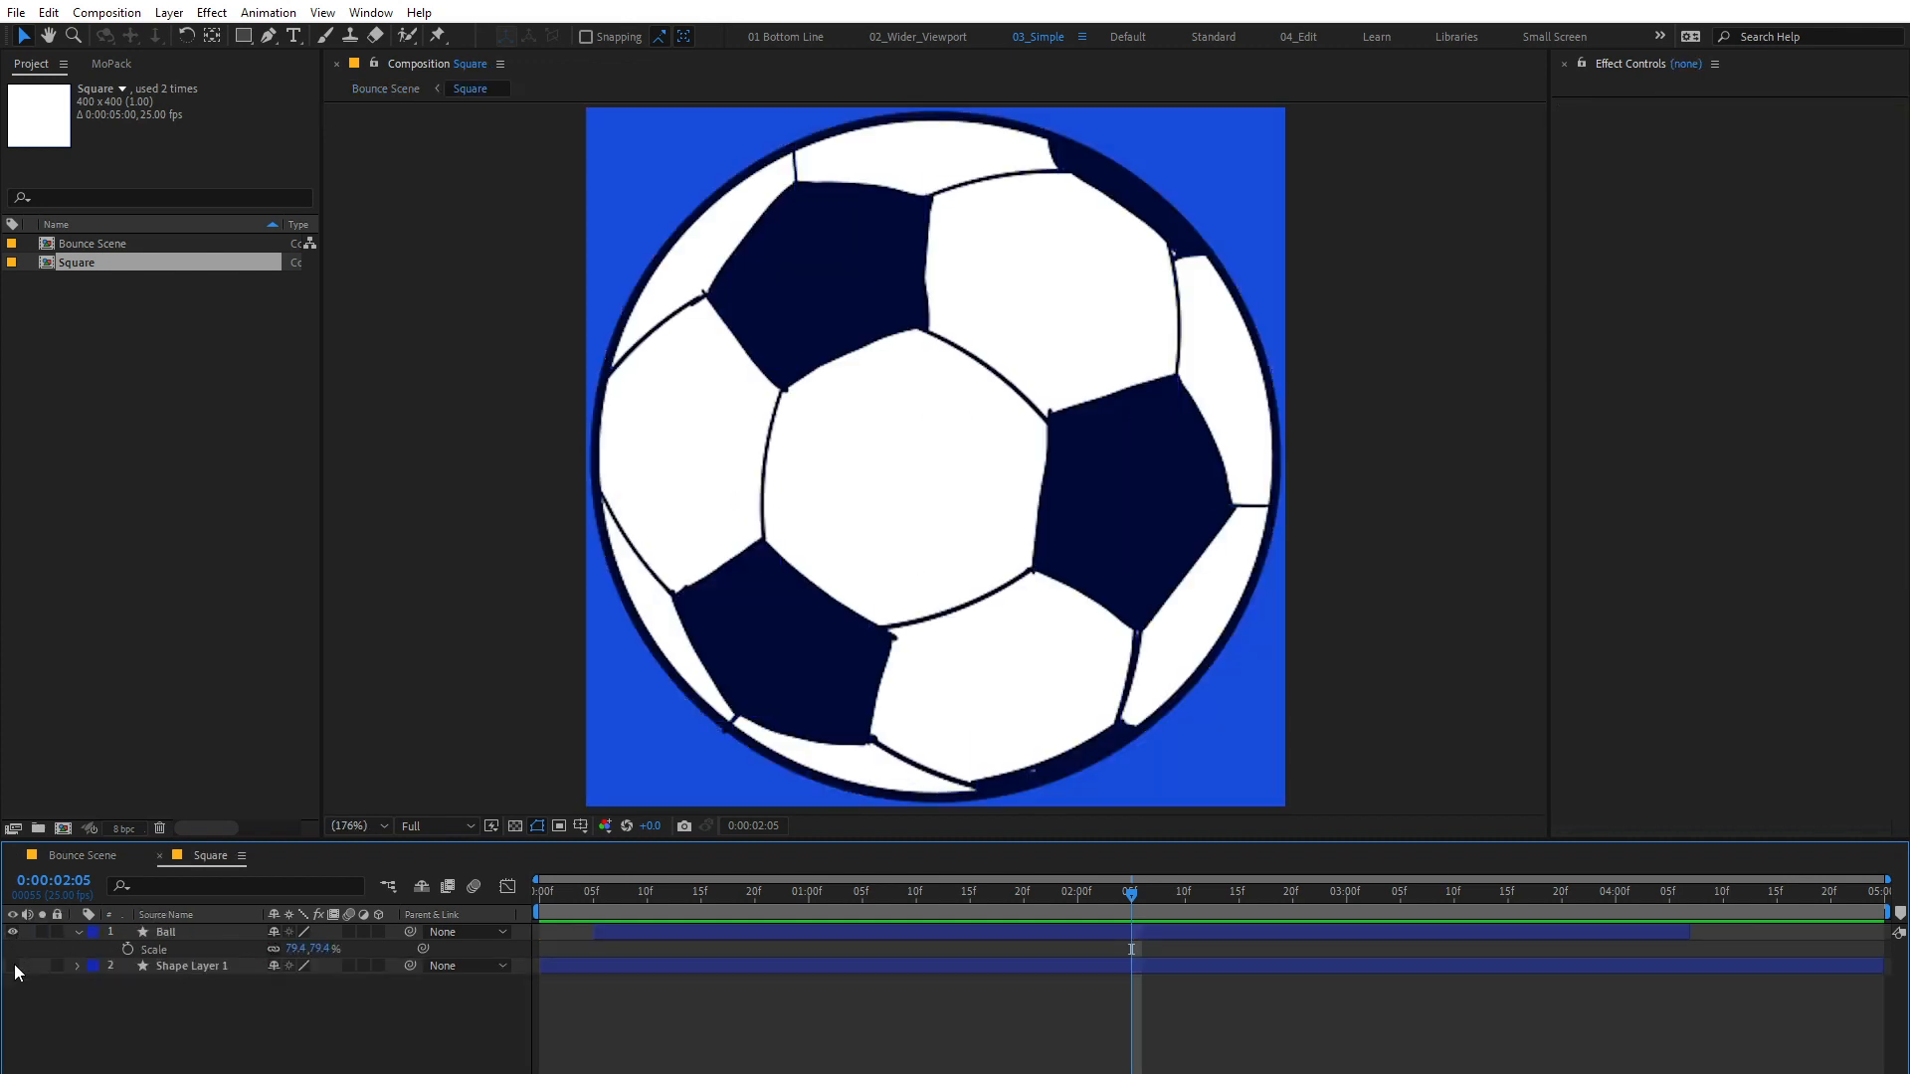
Step: Return to the Bounce Scene composition and preview how the soccer ball bounces and rotates
left_click(80, 855)
key("space")
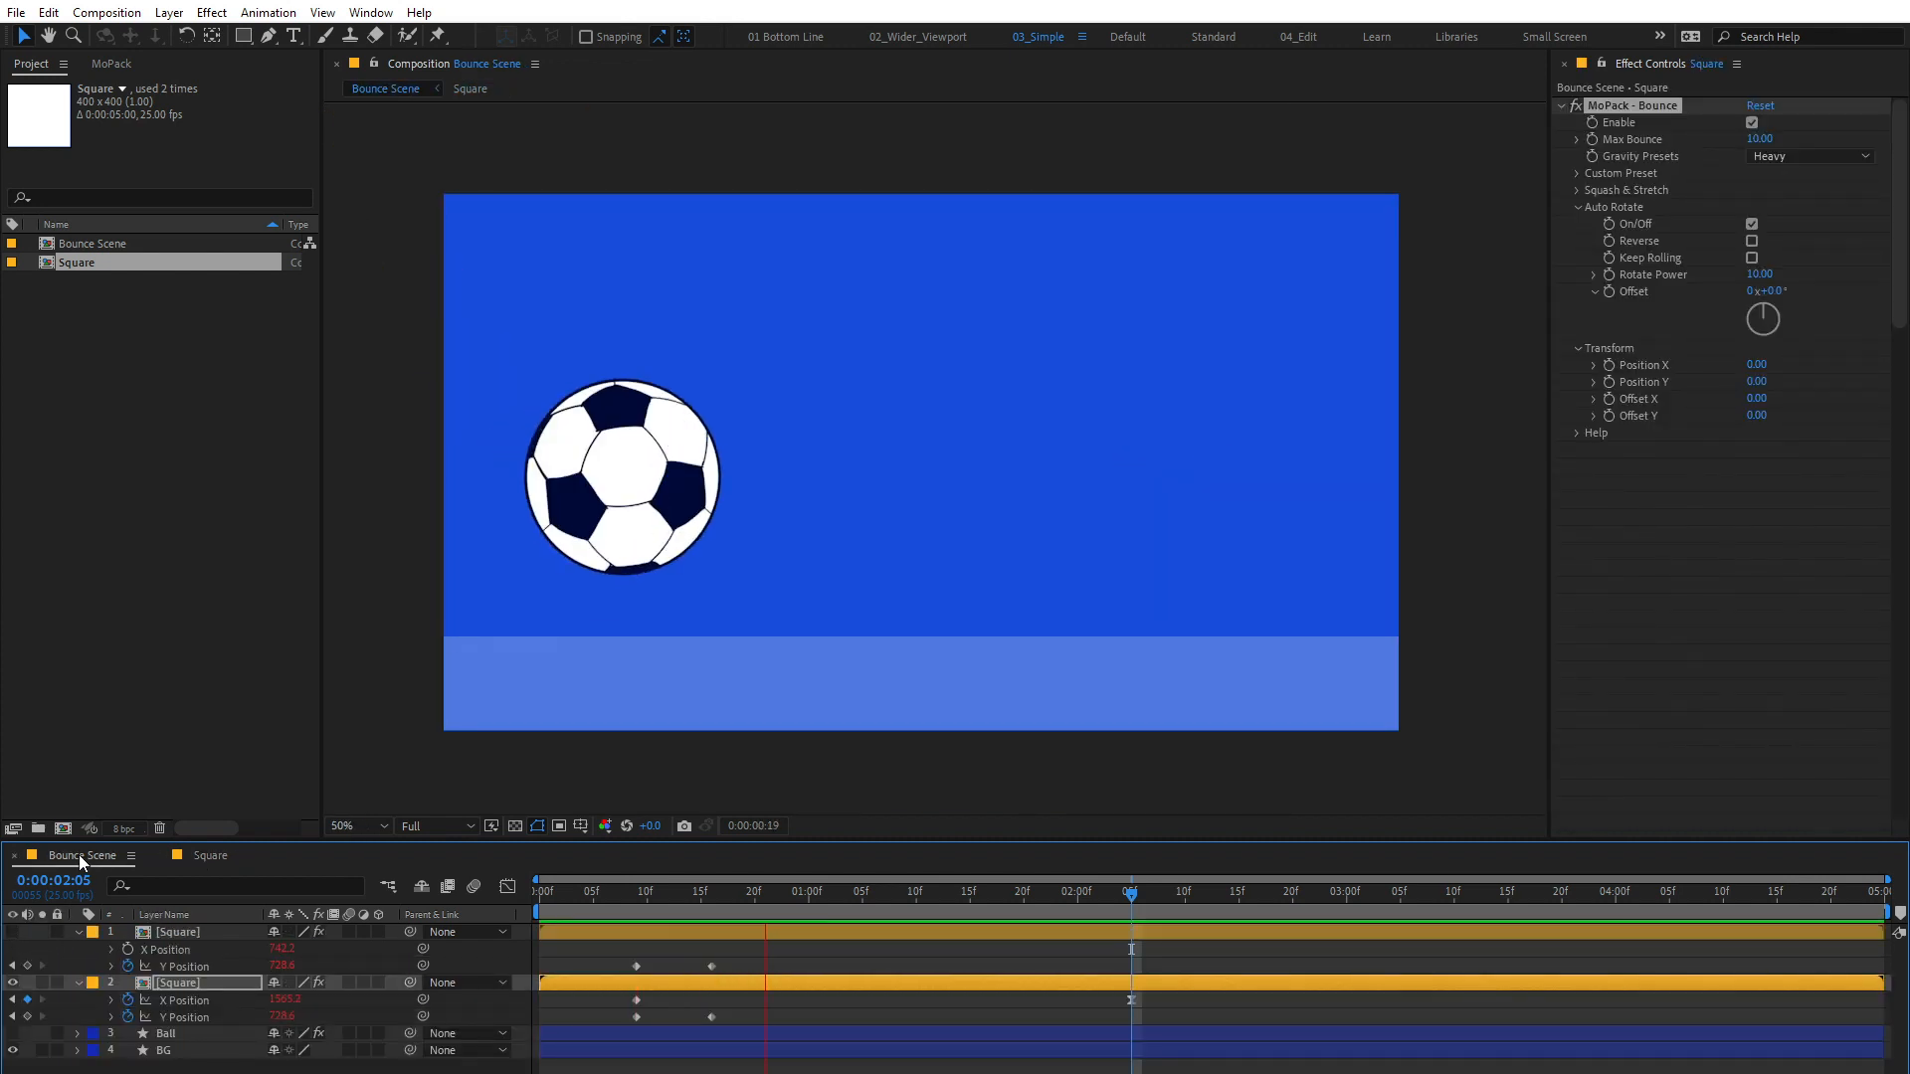
key("space")
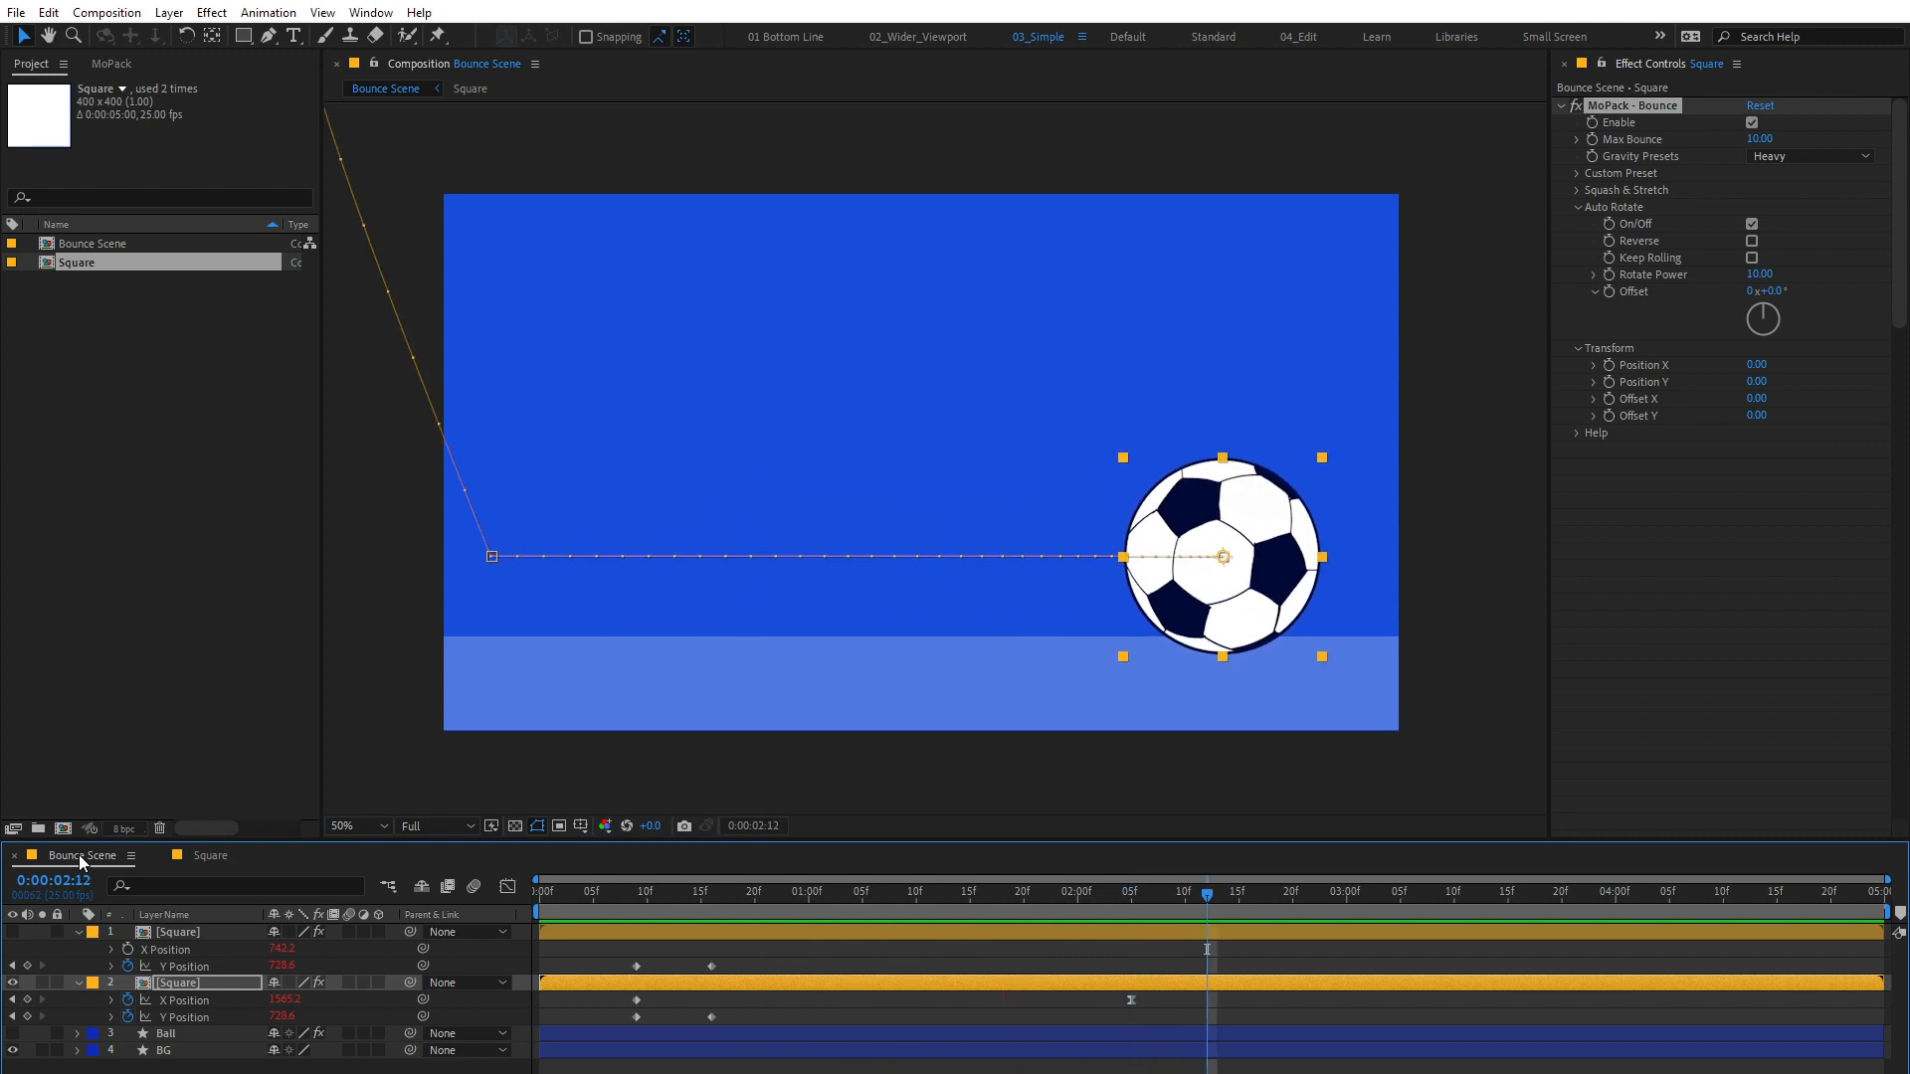
Step: Turn on Keep Rolling in the Square's Auto Rotate settings, preview the roll, and try adjusting the rotation Offset
left_click(1752, 257)
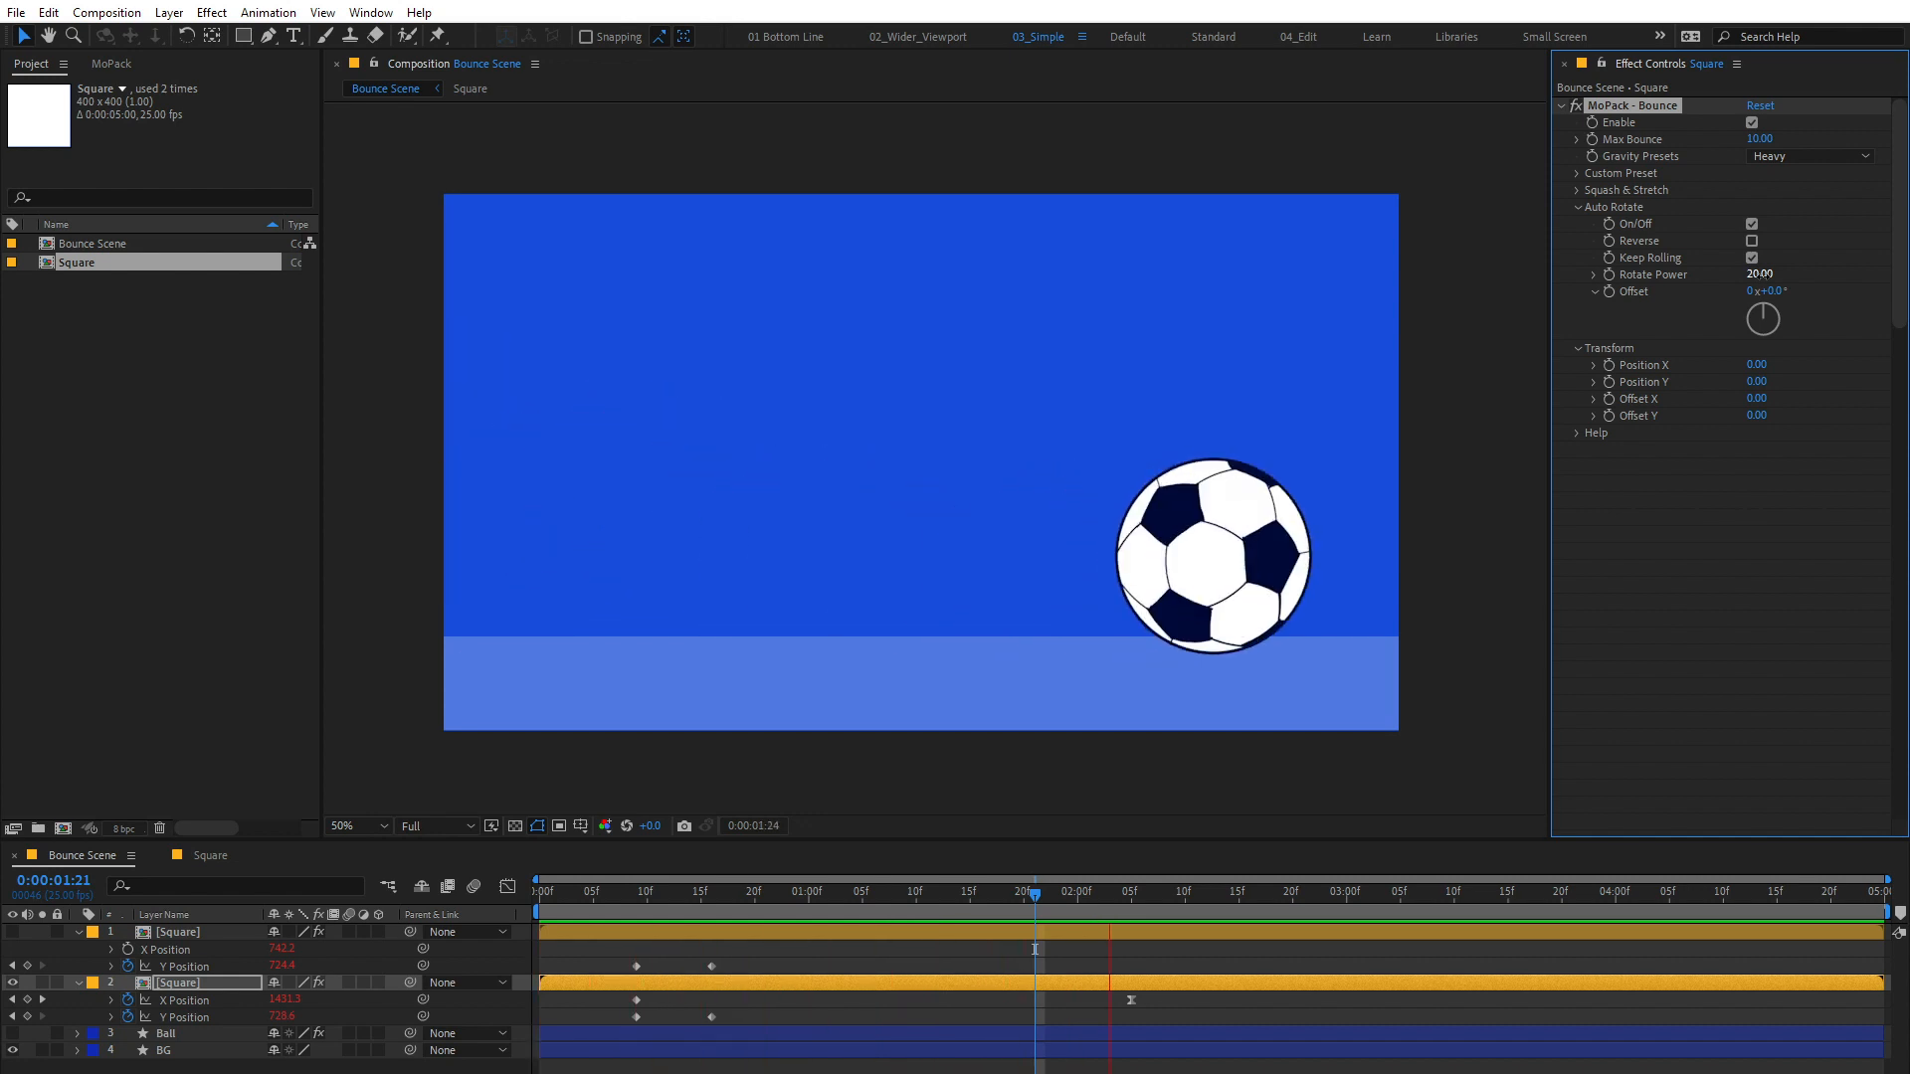
key("space")
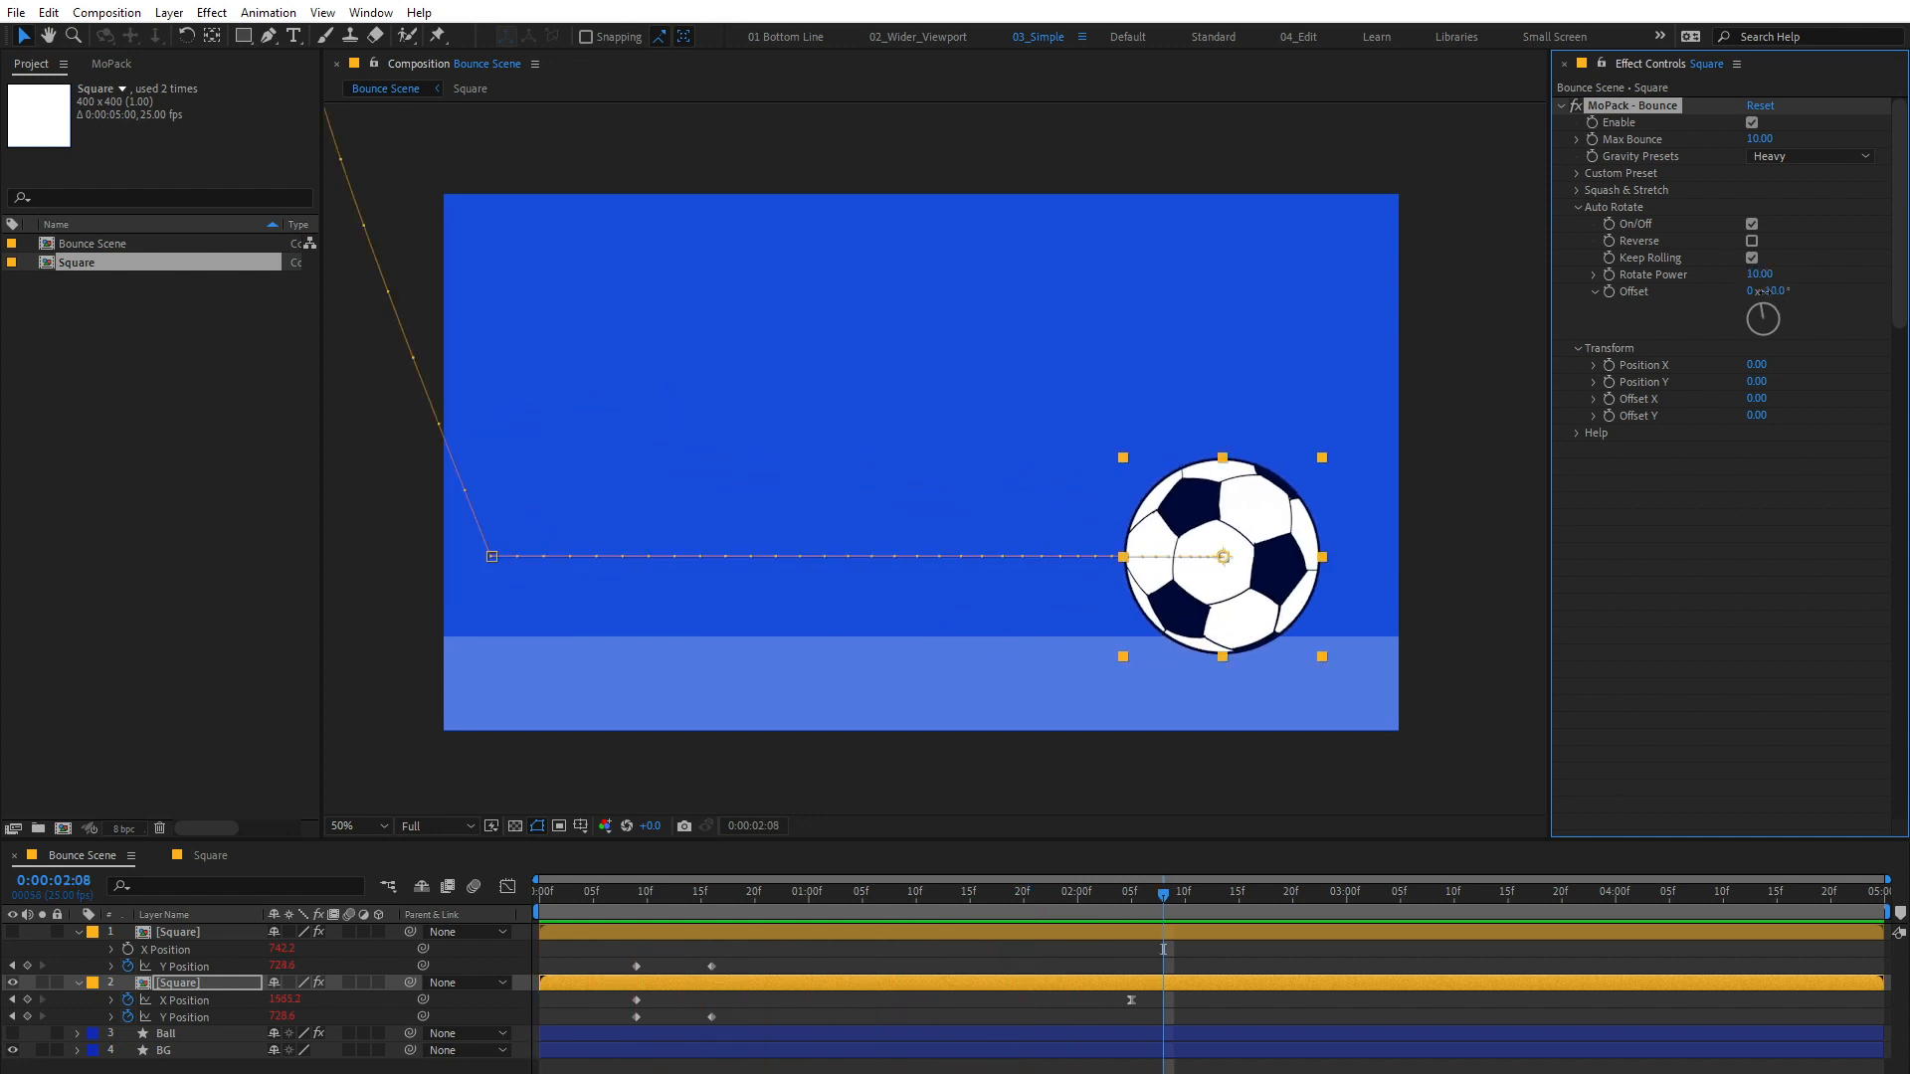
left_click_drag(1763, 290, 1776, 291)
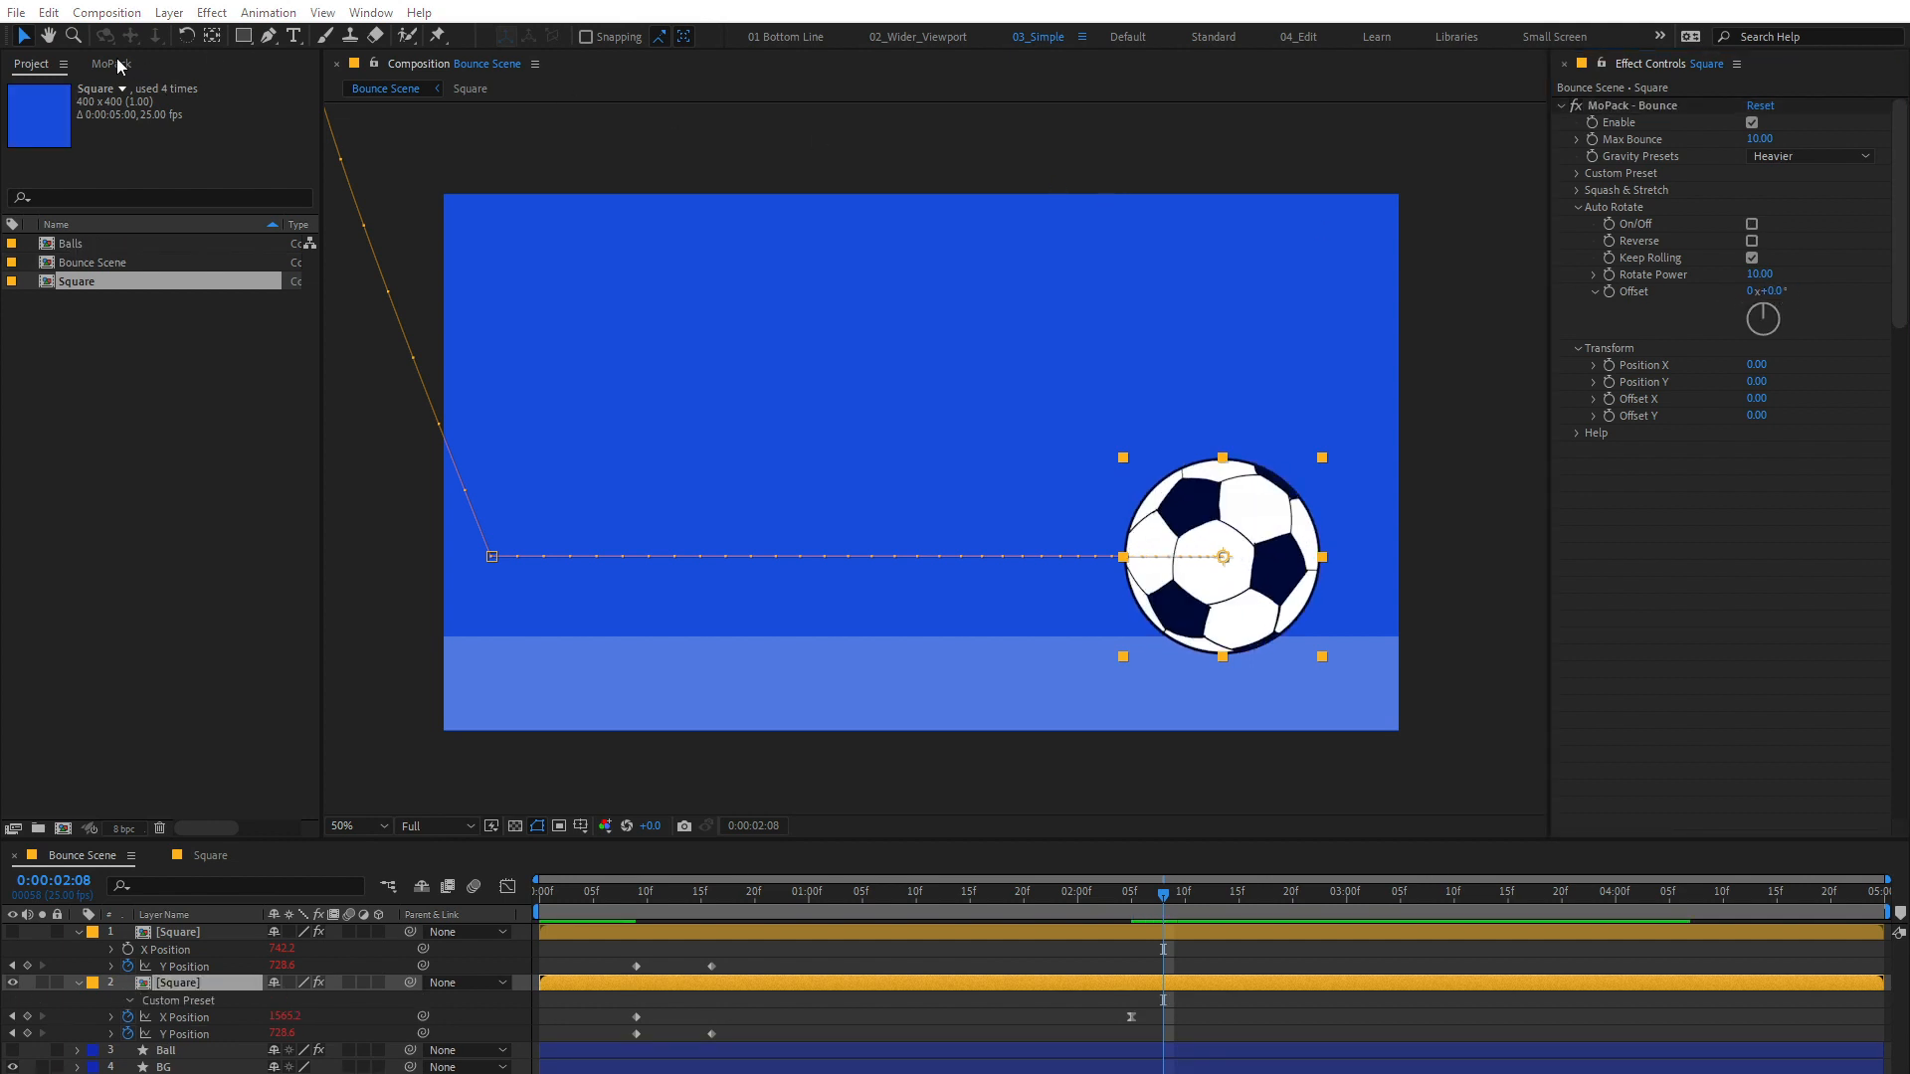
Step: Launch MoPack's Bounce tool and open the Balls composition, keeping the tool's dialog clear of the composition preview
left_click(117, 61)
left_click(211, 249)
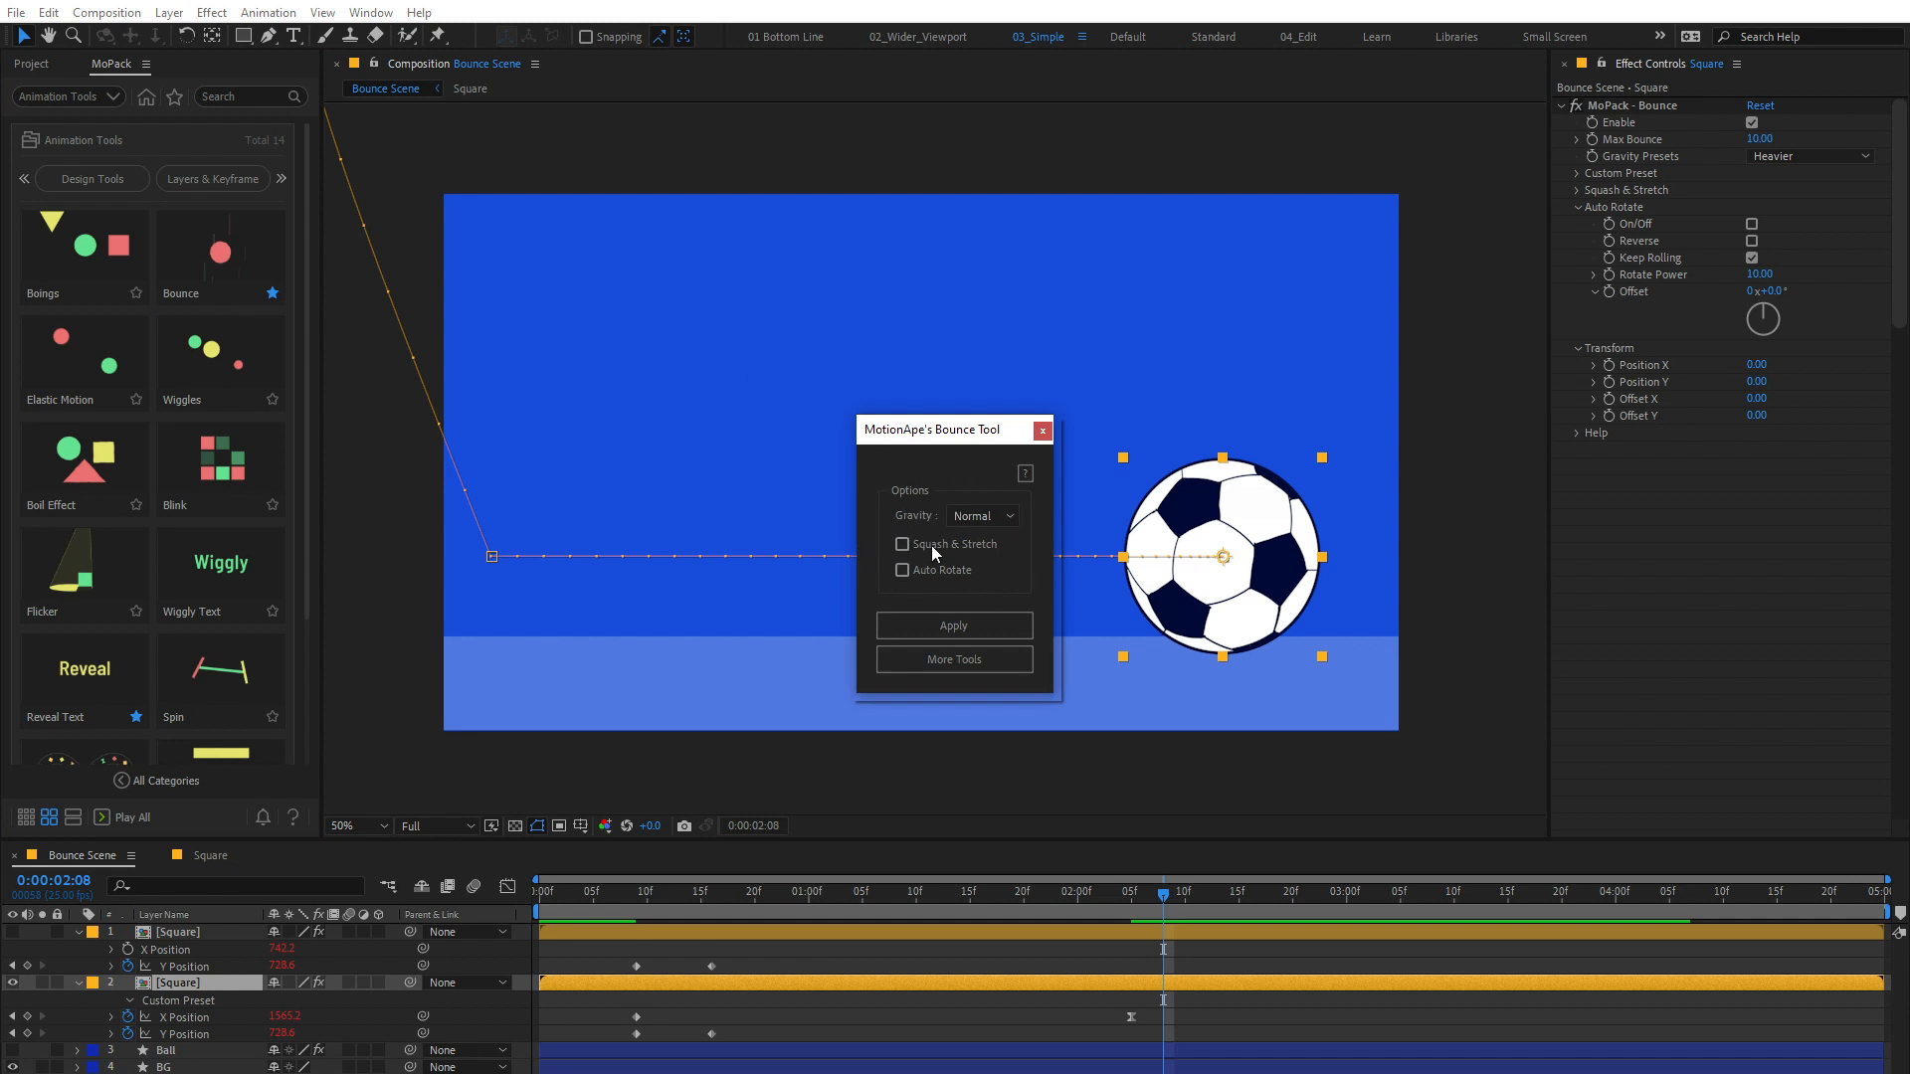
left_click(31, 64)
double_click(80, 242)
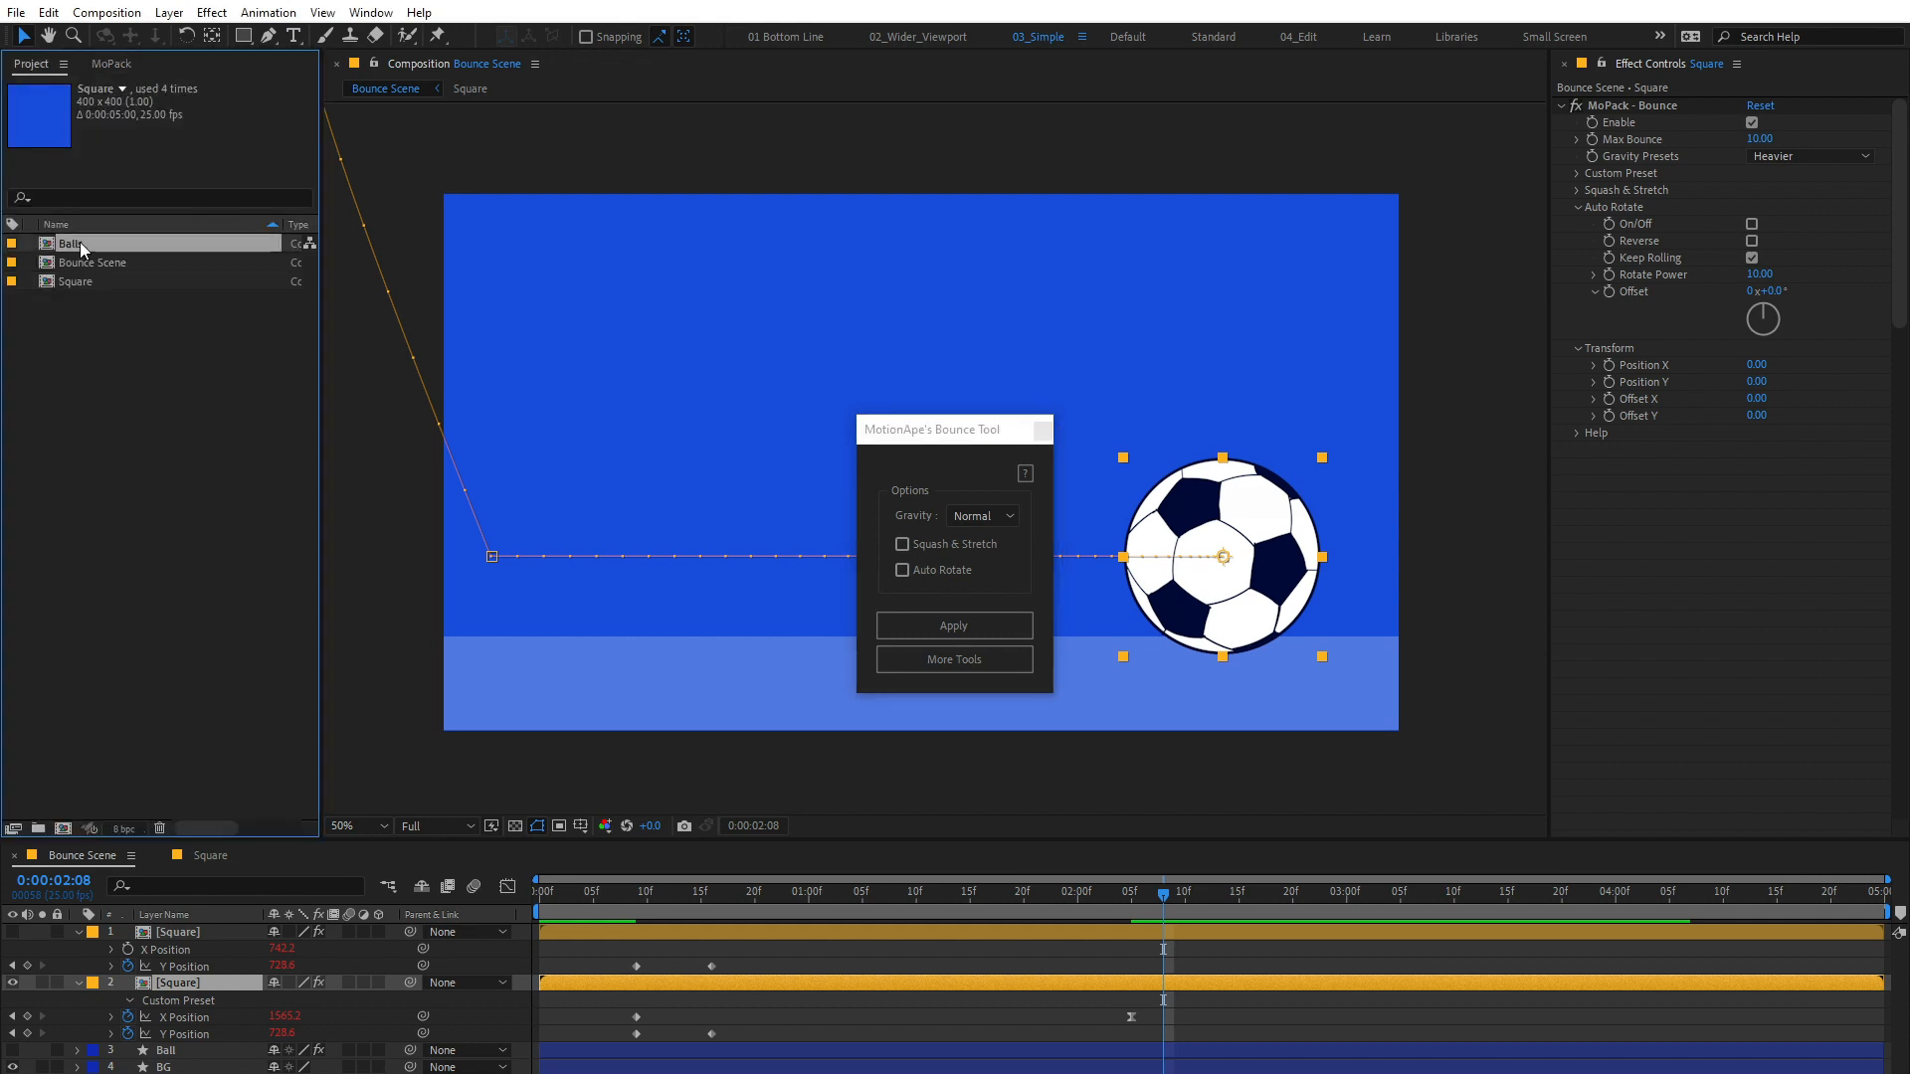
left_click_drag(945, 430, 1602, 518)
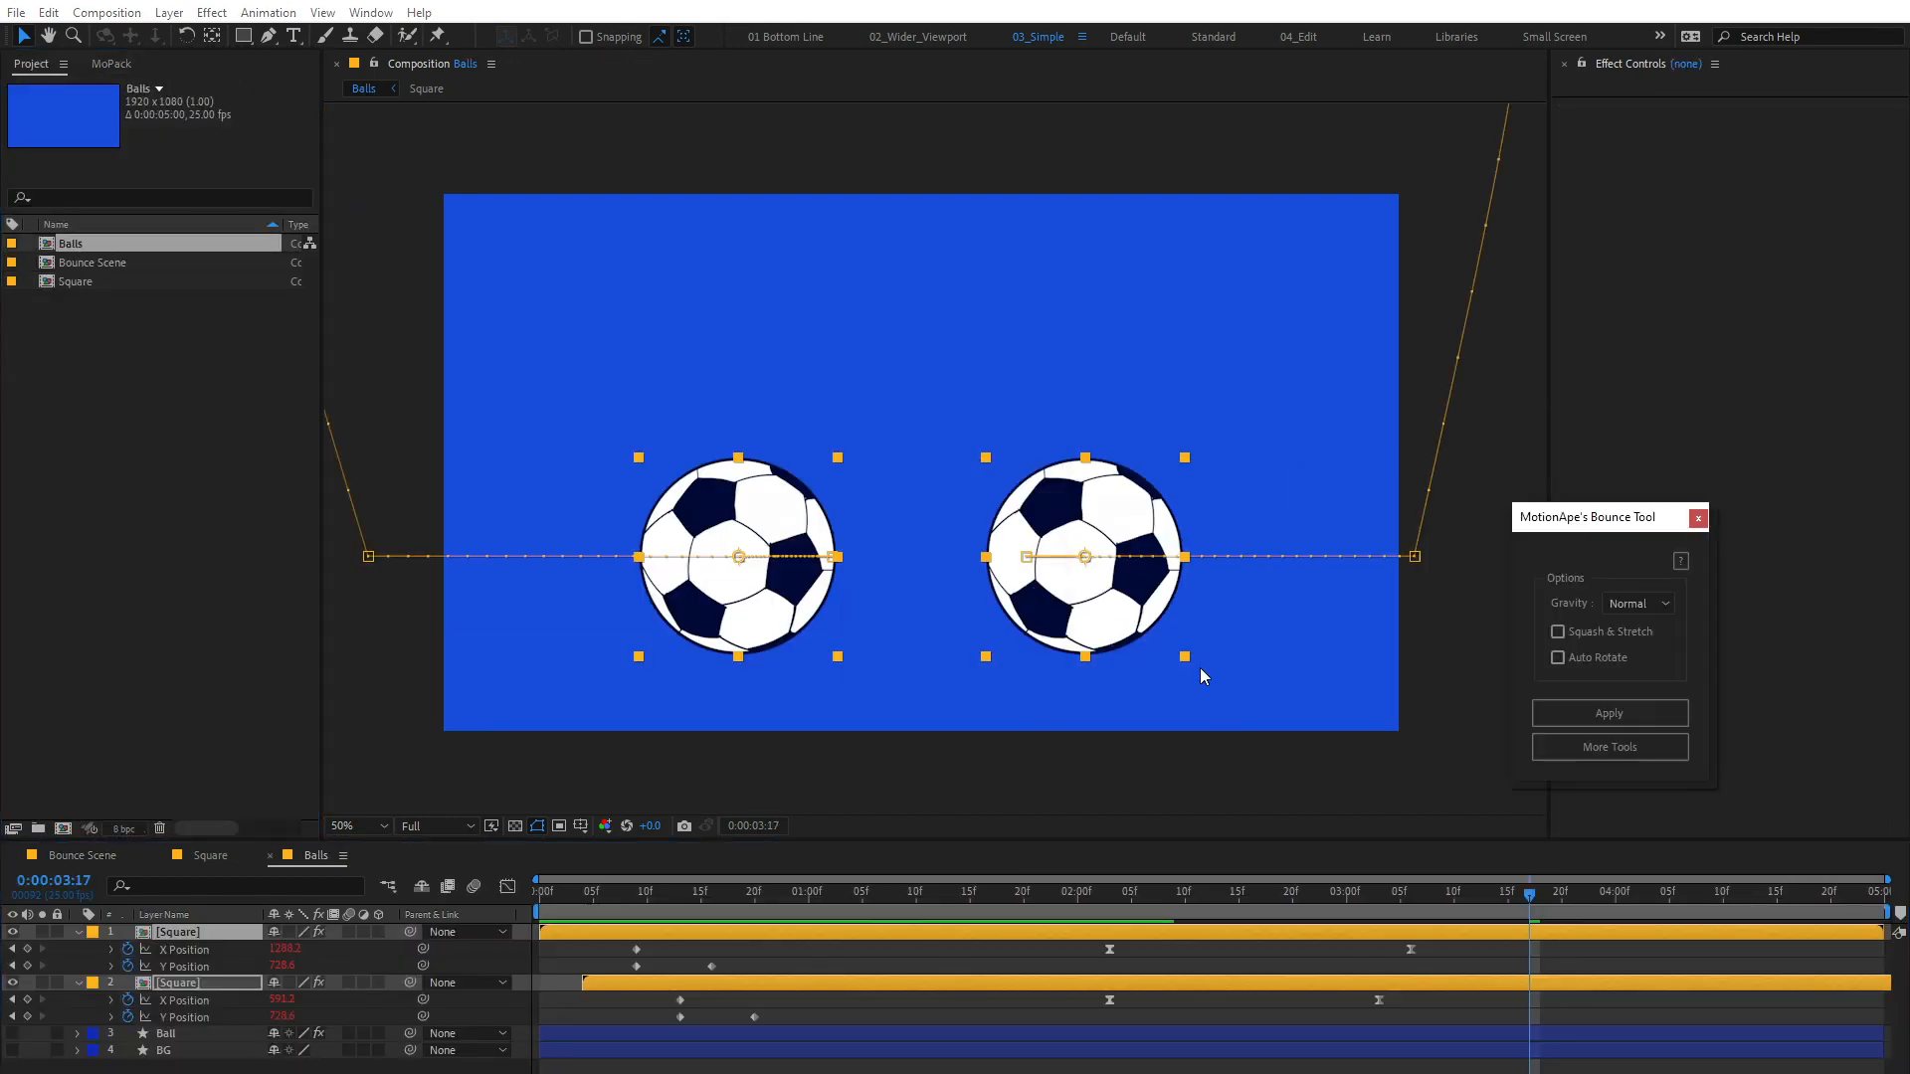
Step: Preview the two balls' motion in the Balls composition and deselect all layers
key("space")
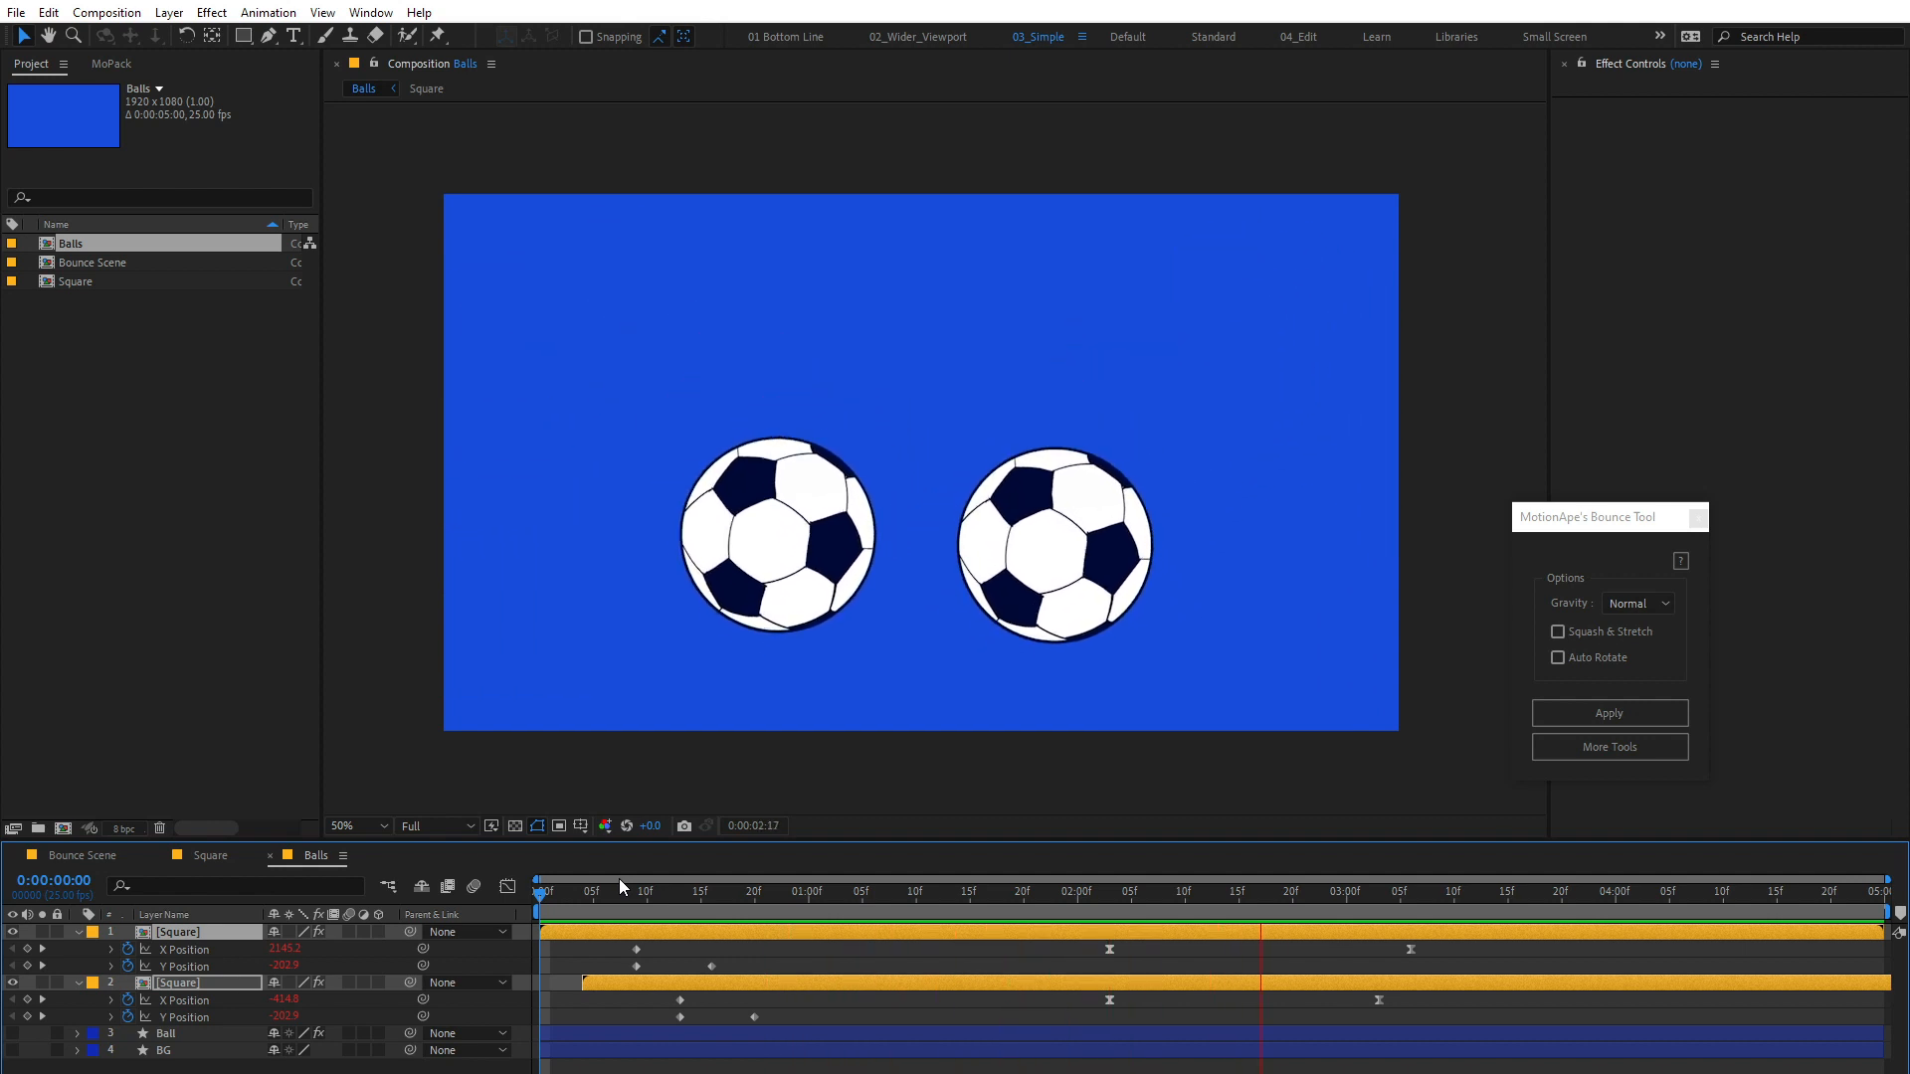
key("space")
key("ctrl+shift+a")
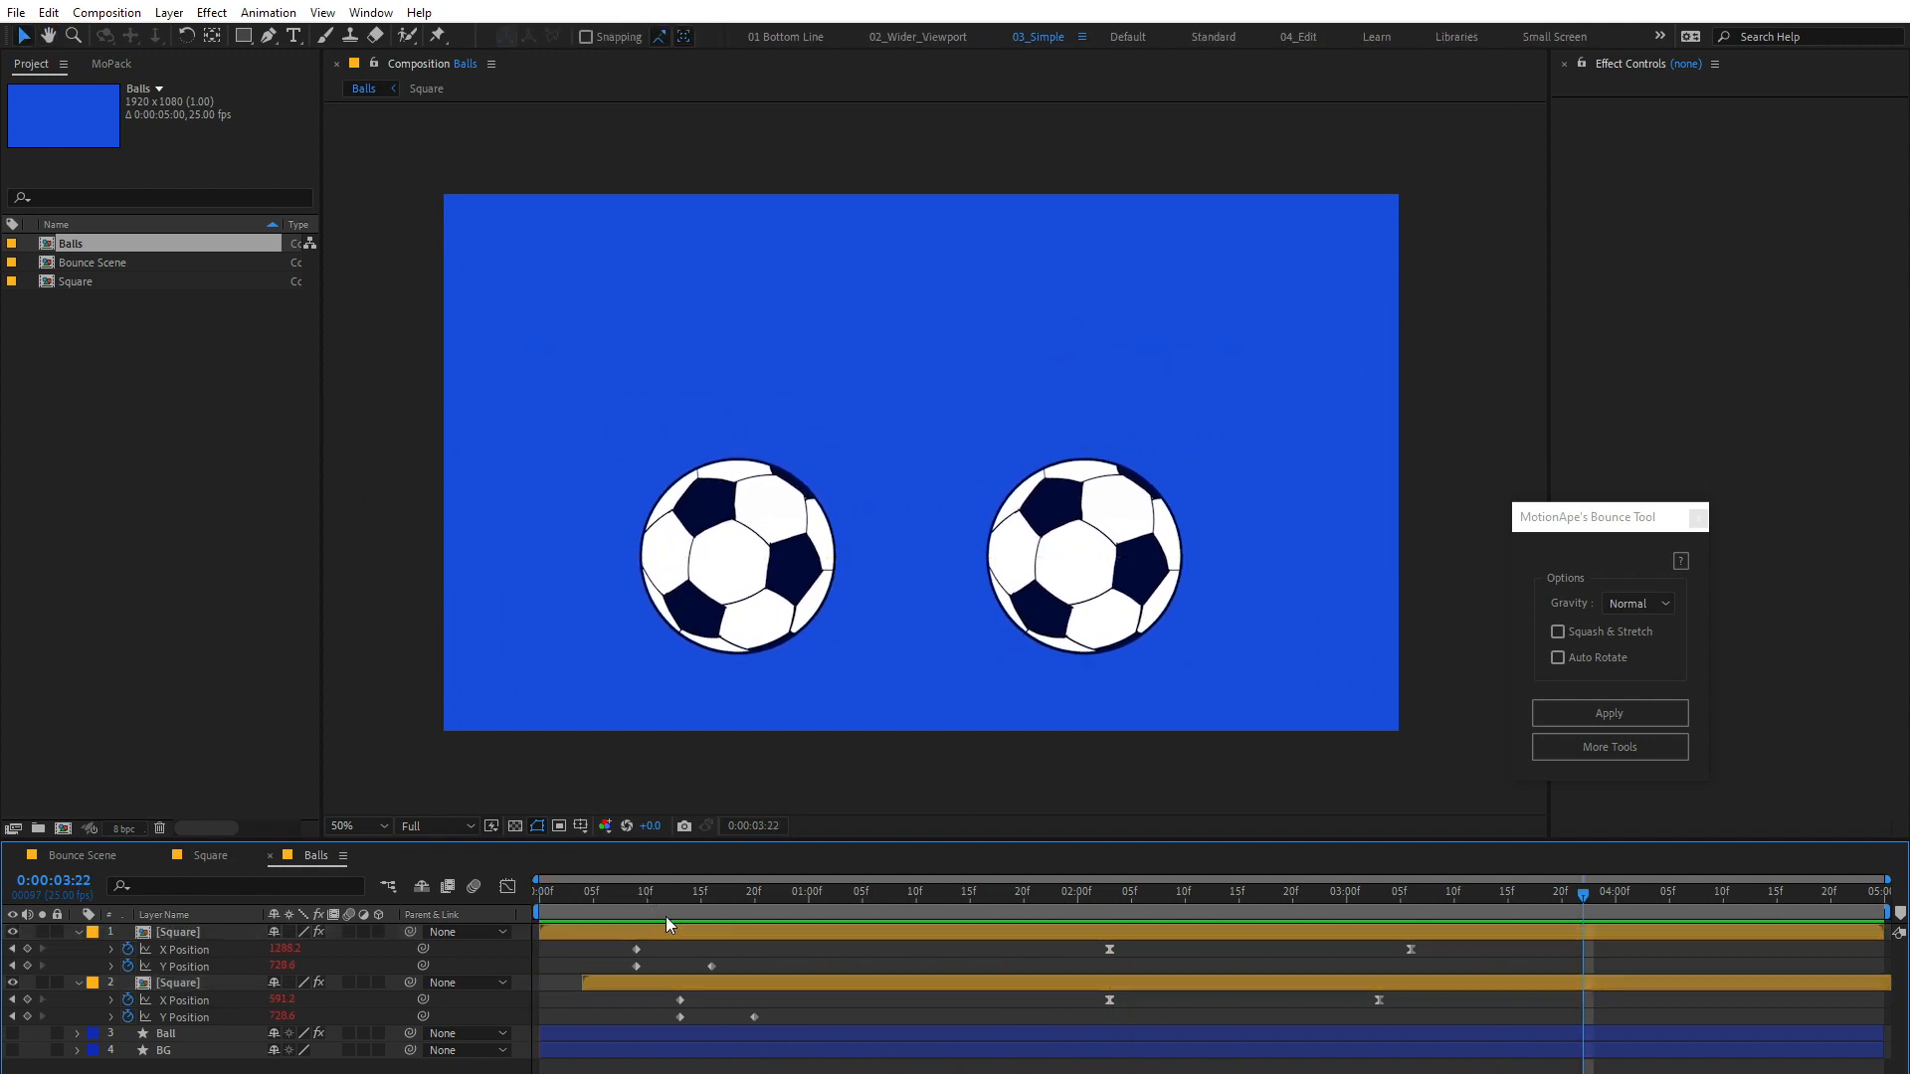
Step: Apply the Bounce tool to both Square layers with Gravity set to Current and Squash & Stretch and Auto Rotate enabled
left_click(203, 933)
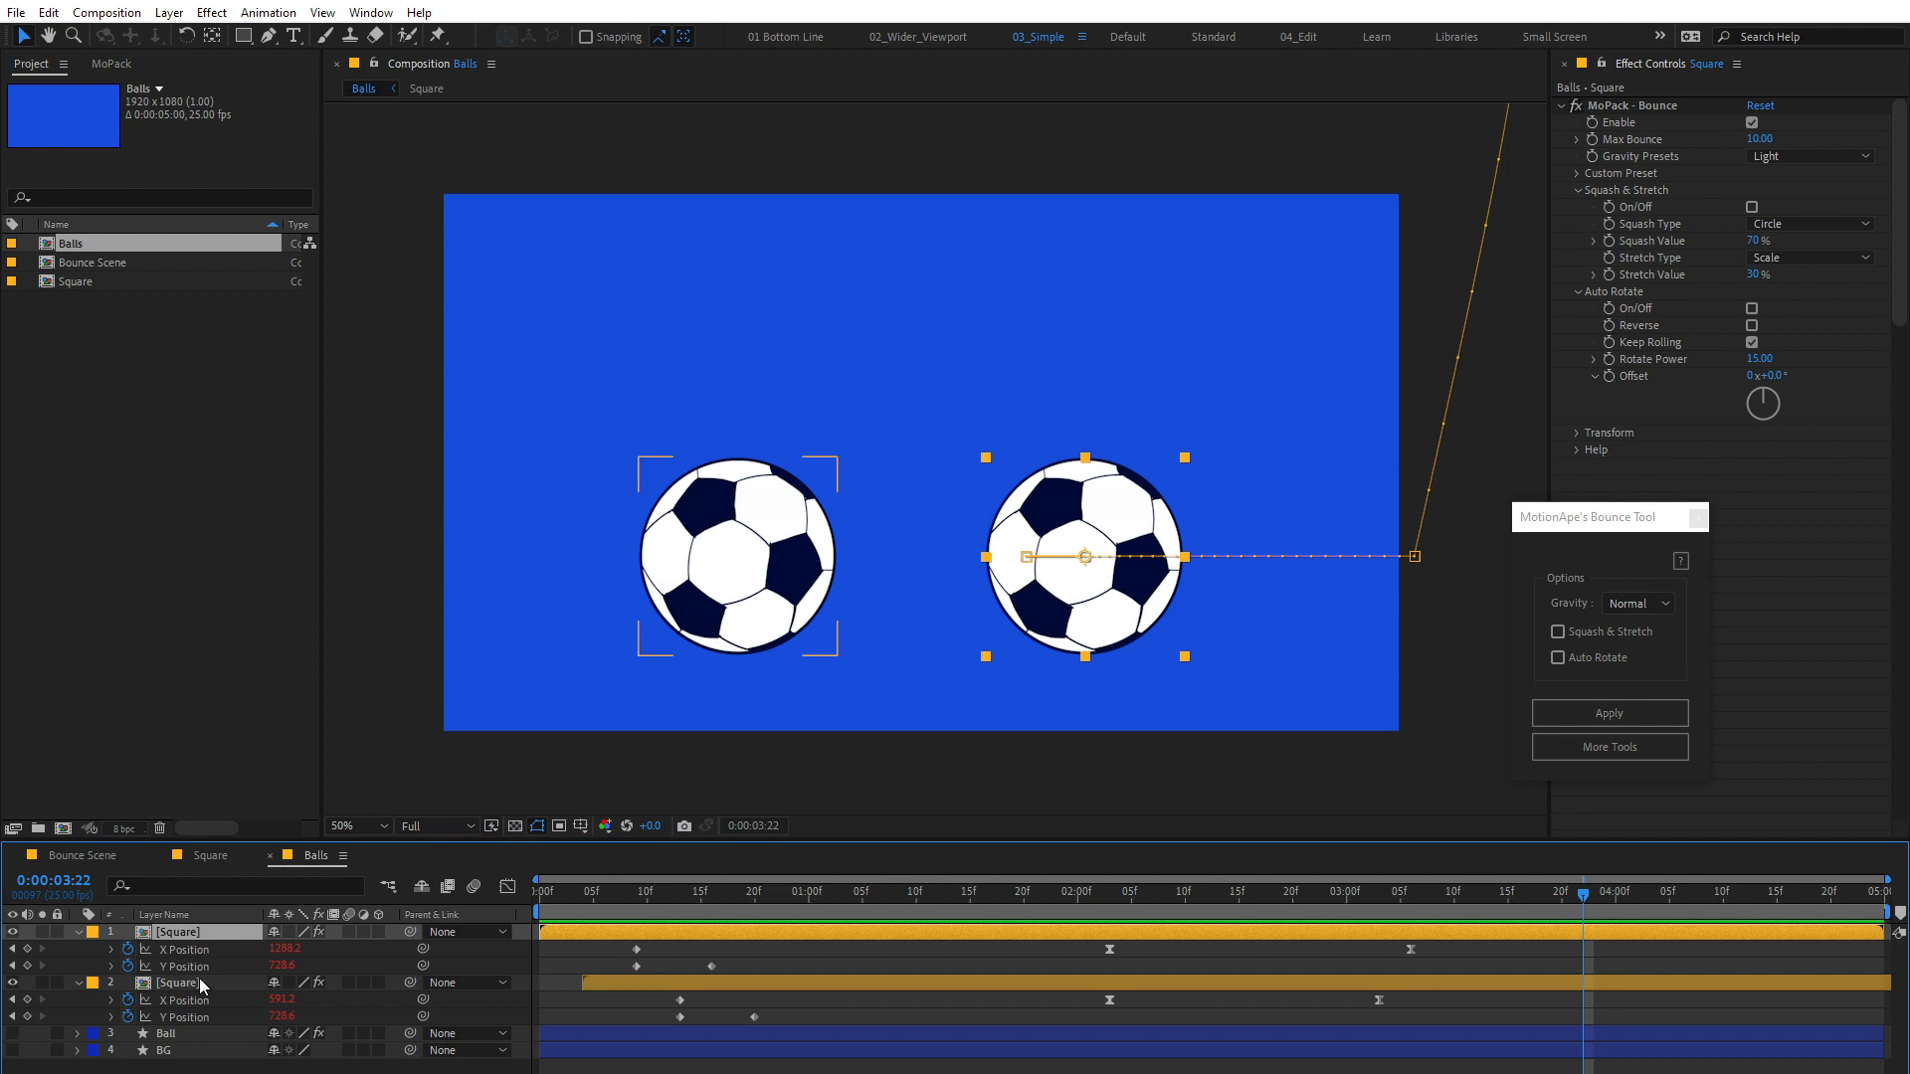
left_click(195, 983, "shift")
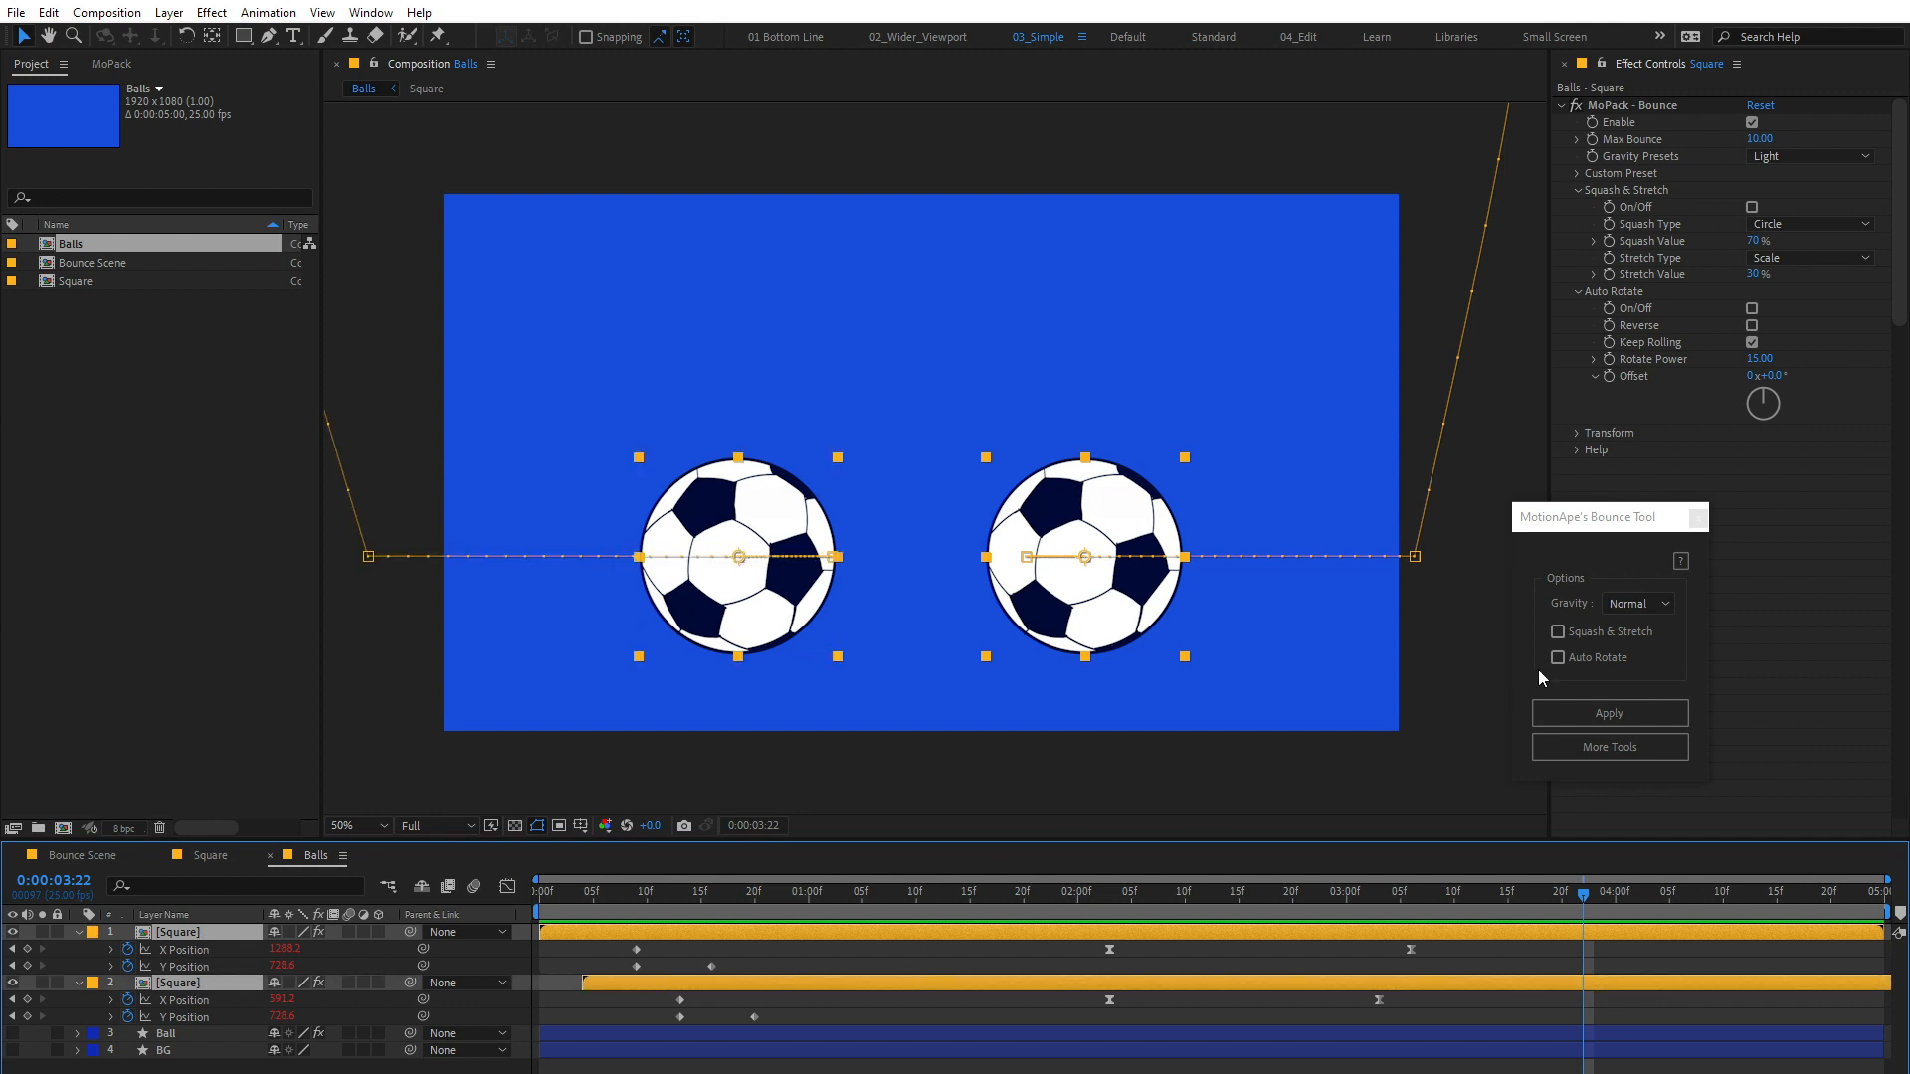
left_click(1637, 607)
left_click(1627, 725)
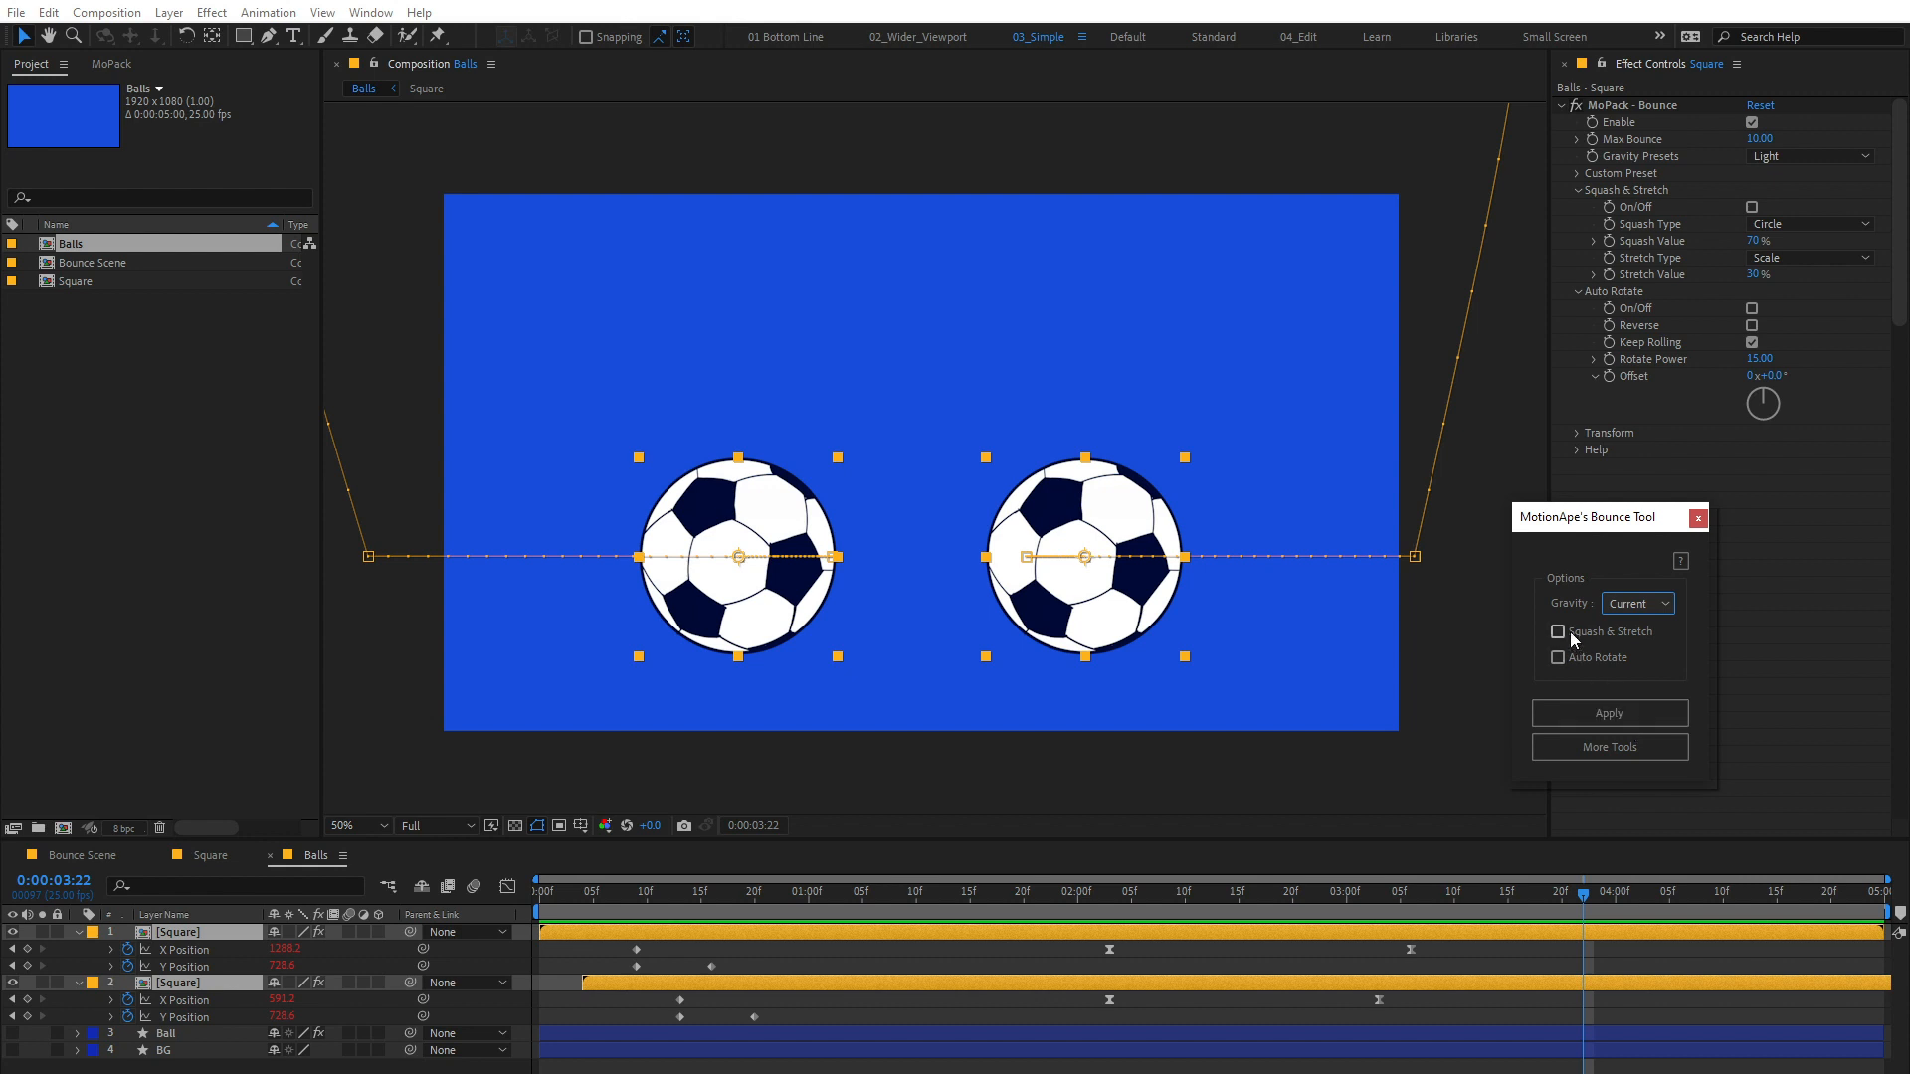
left_click(1597, 712)
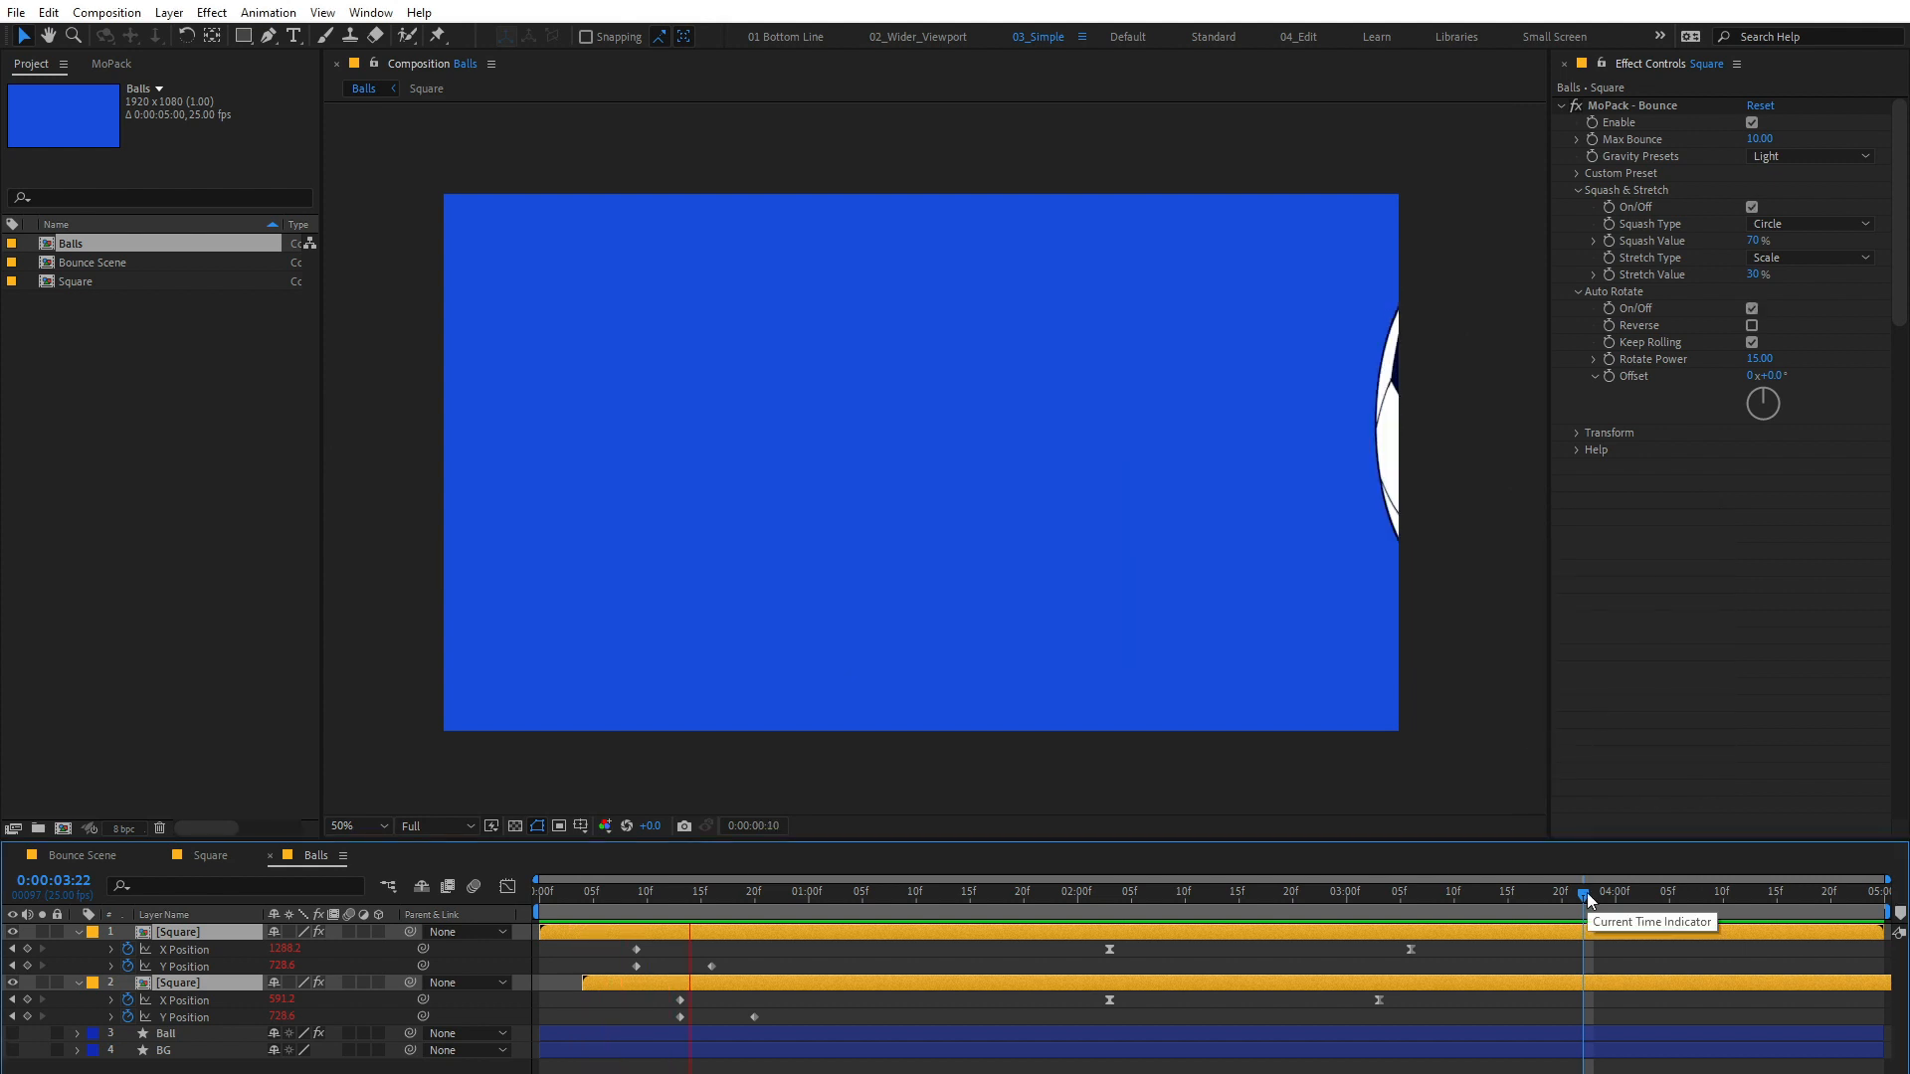